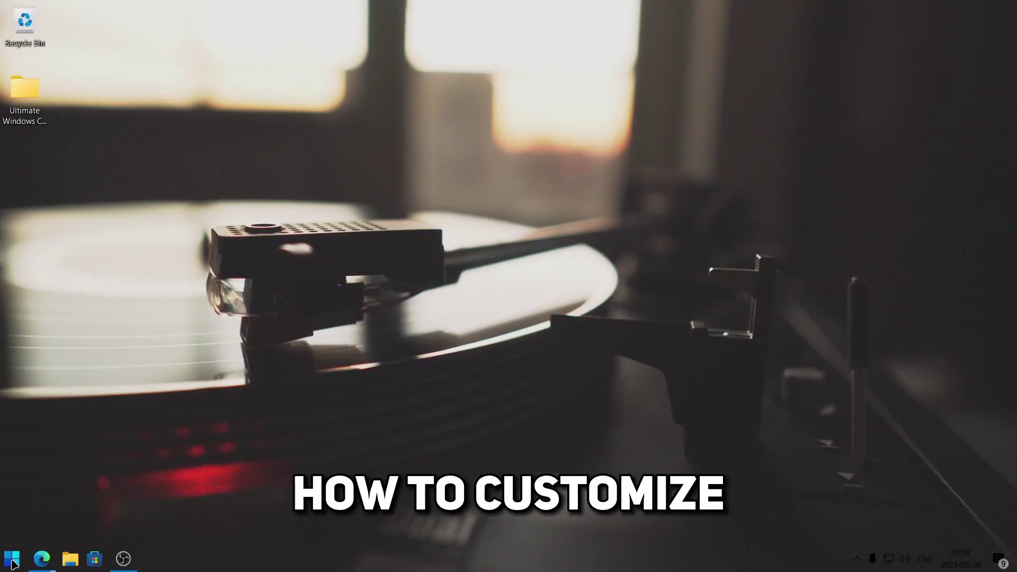
pyautogui.click(11, 560)
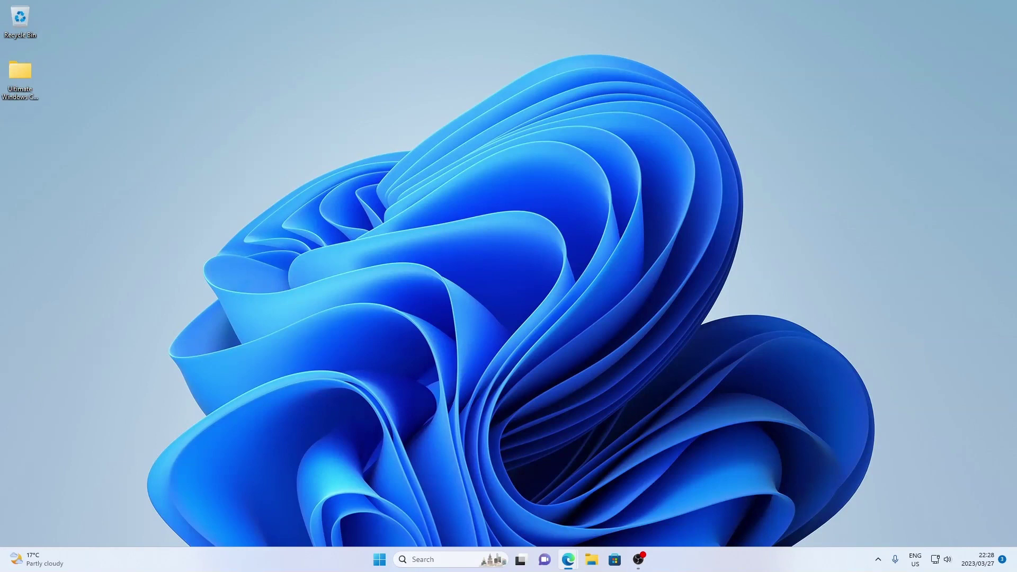
pyautogui.click(128, 366)
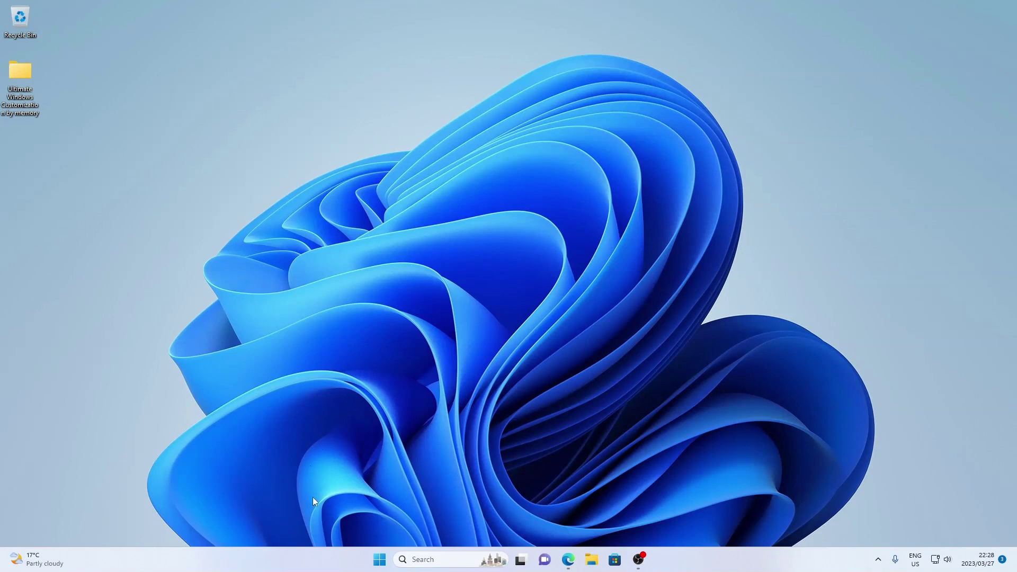
# - Search Windows for "restore", open the System Protection settings and move the System Properties window to the middle of the desktop
pyautogui.click(431, 560)
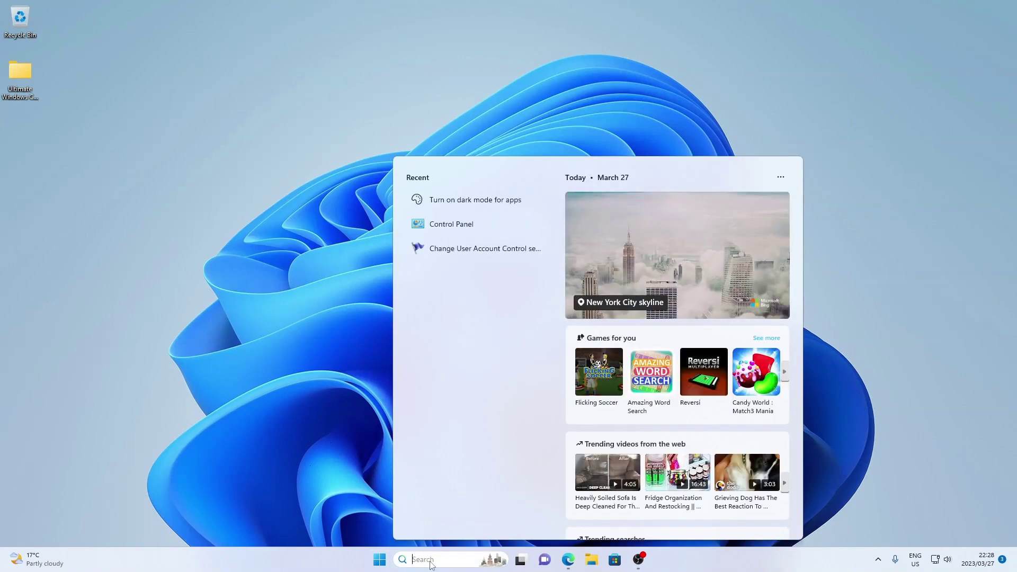
pyautogui.write('restore')
pyautogui.press('Return')
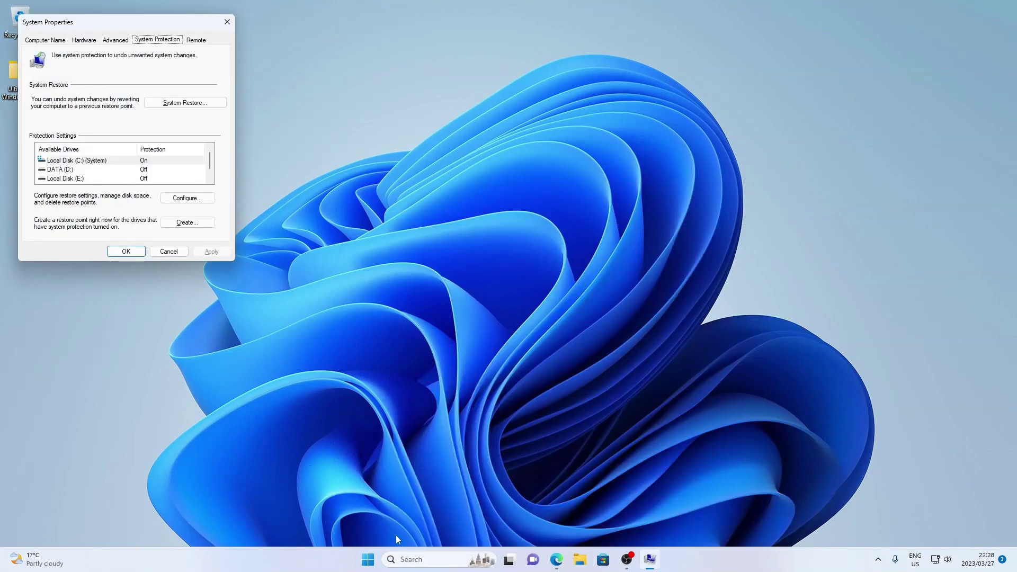
pyautogui.moveTo(133, 26); pyautogui.dragTo(490, 164)
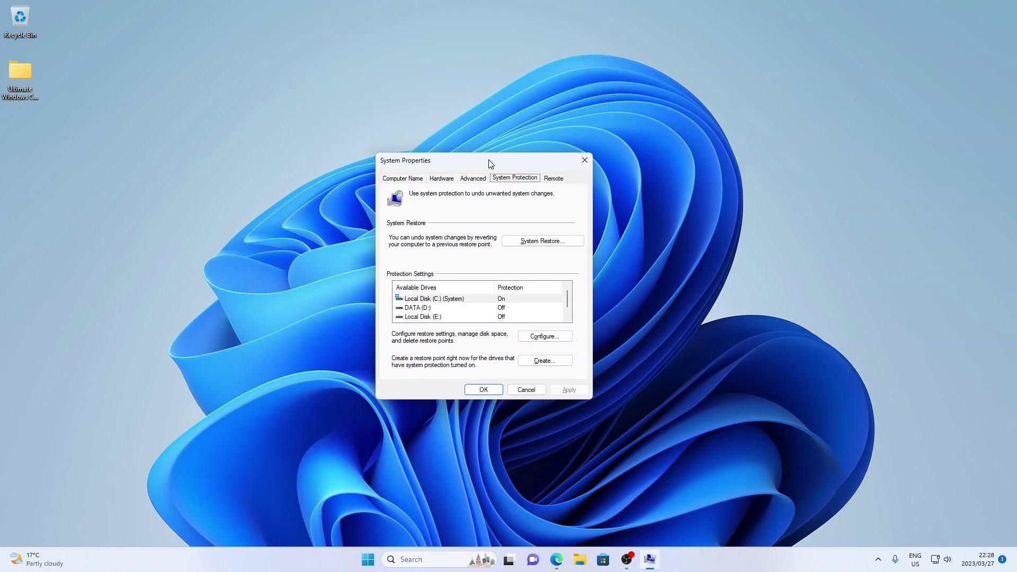
# - Check that system protection is turned on for the Local Disk (C:) system drive and accept its restore settings
pyautogui.click(439, 299)
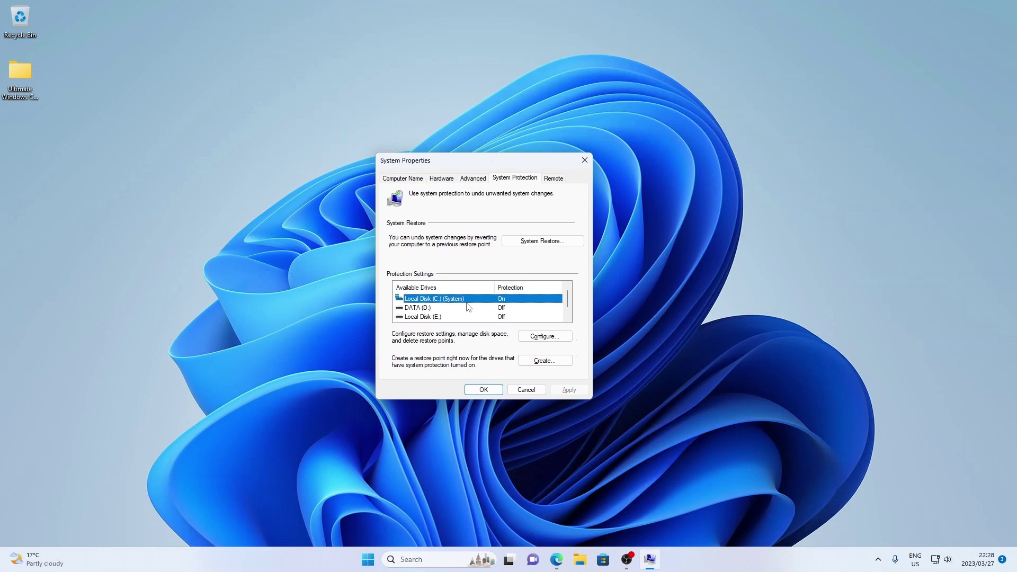
pyautogui.click(543, 336)
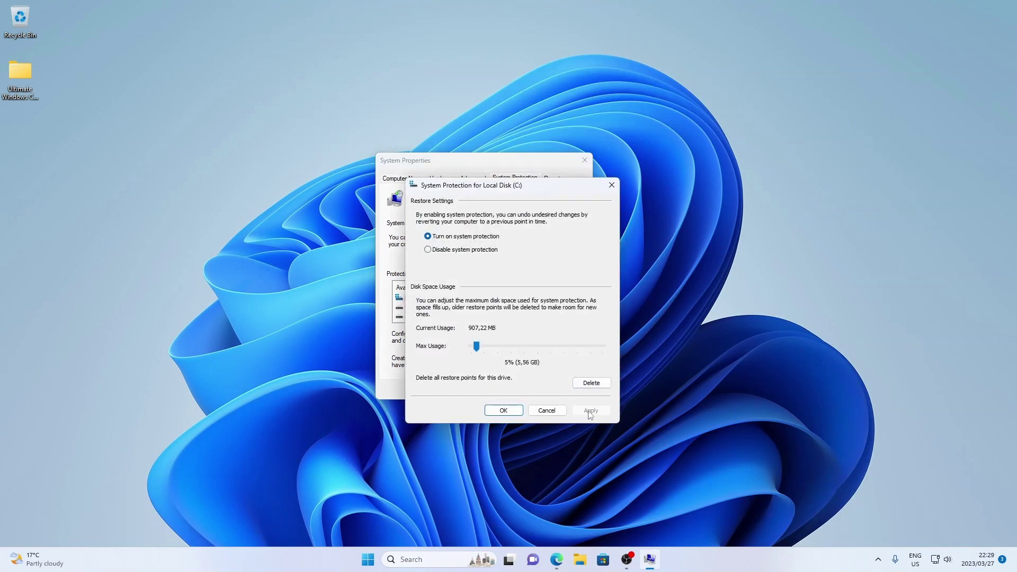
pyautogui.click(503, 410)
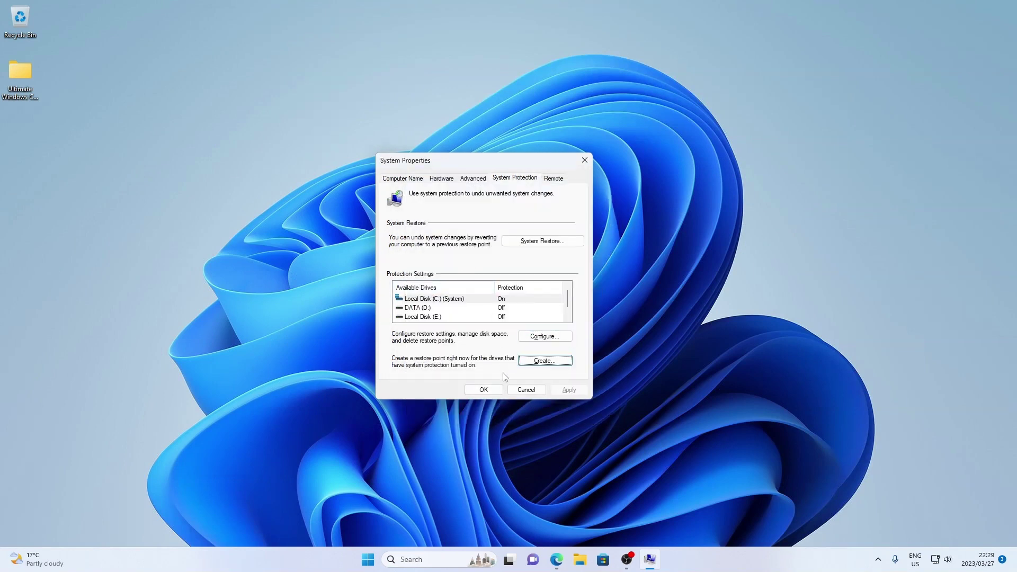
# - Create a system restore point with the description "custom windows"
pyautogui.click(540, 363)
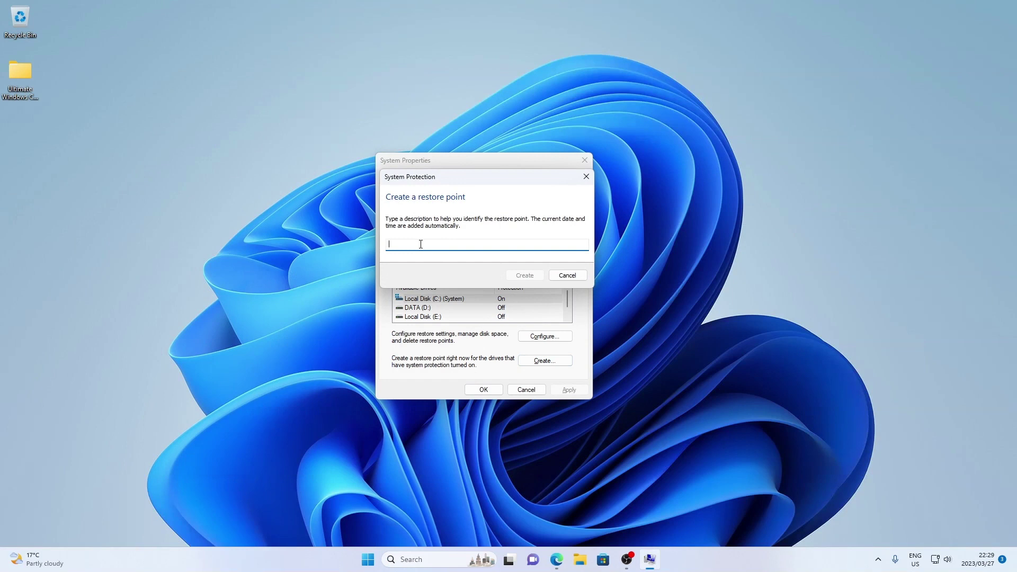
pyautogui.write('custom windows')
pyautogui.press('Return')
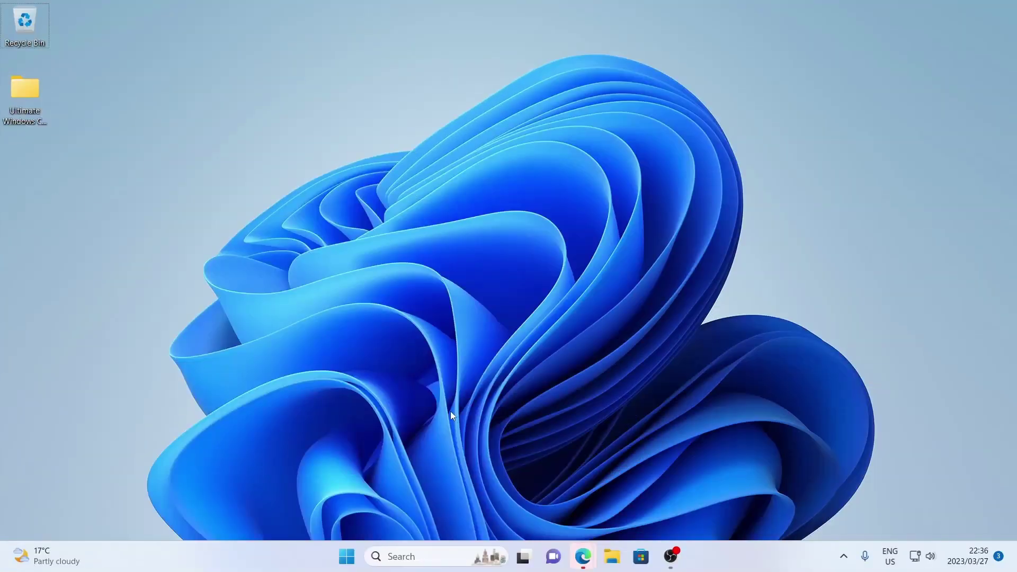
# - Spotlight the mouse pointer on the desktop with Find My Mouse and dismiss the spotlight
pyautogui.press('ctrl')
pyautogui.press('ctrl')
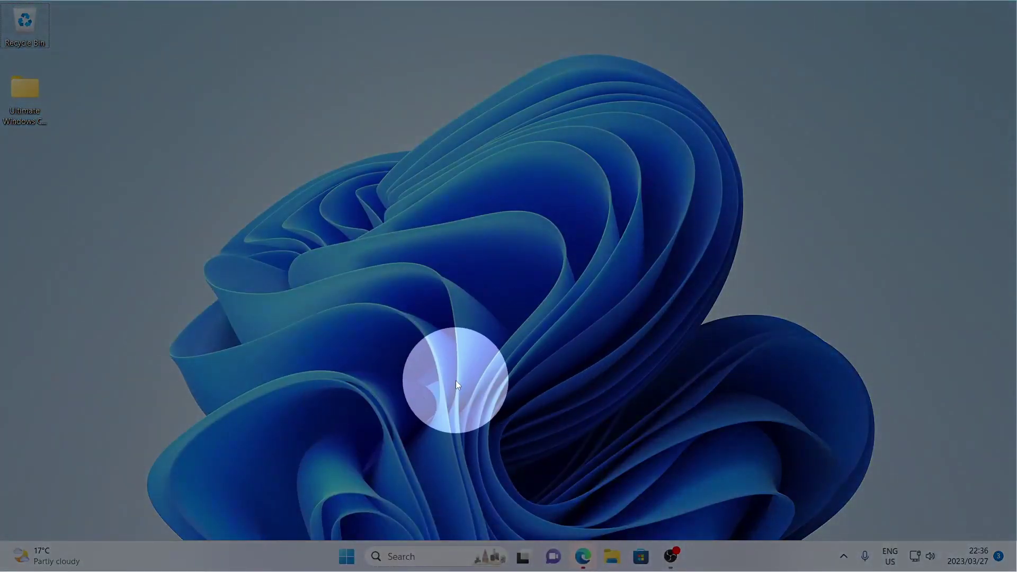
pyautogui.click(456, 382)
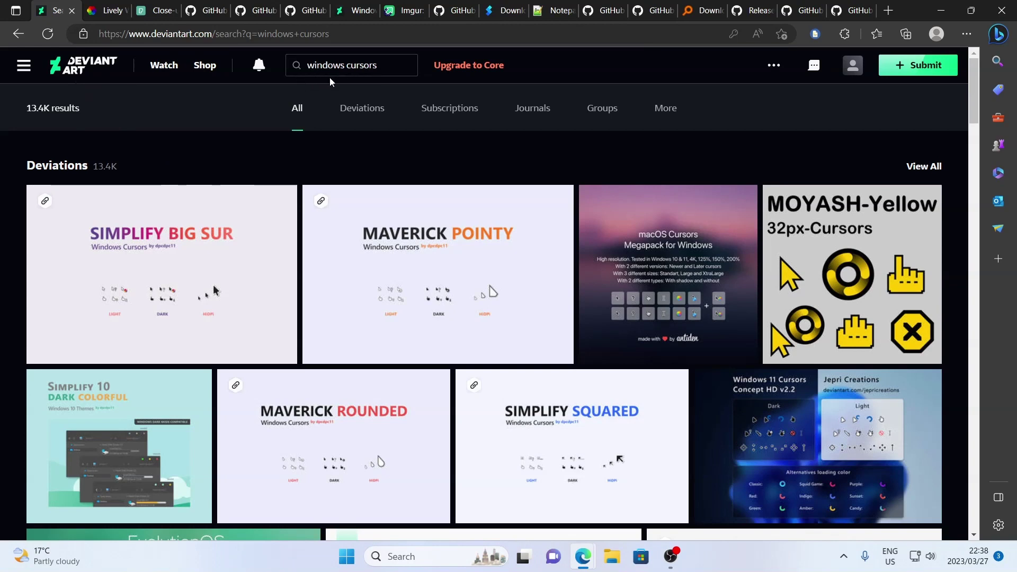
# - Limit the "windows cursors" results on DeviantArt to deviations and open the Windows 11 Cursors Concept v2 page
pyautogui.click(348, 166)
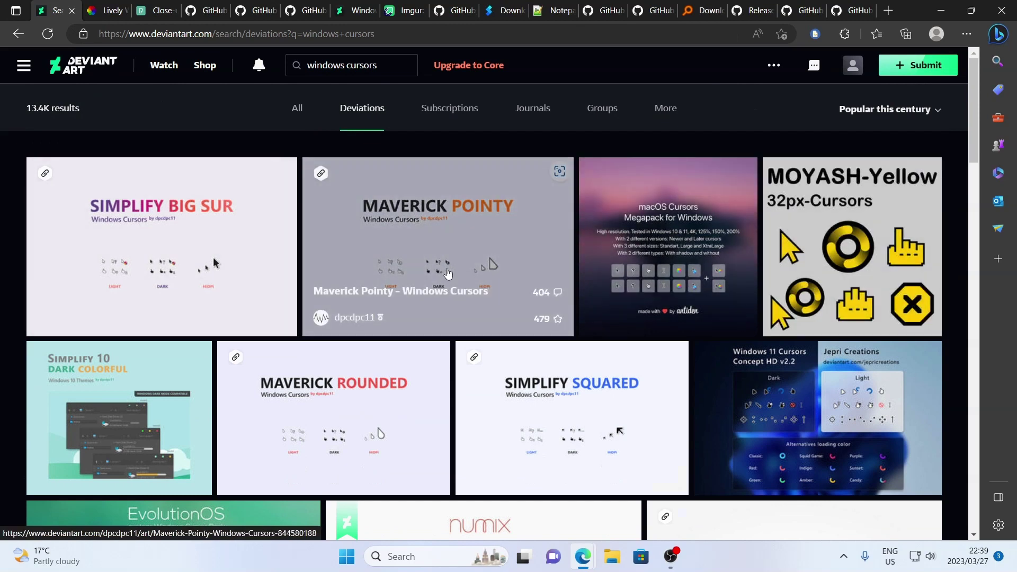
pyautogui.scroll(-3, 449, 277)
pyautogui.scroll(-6, 449, 276)
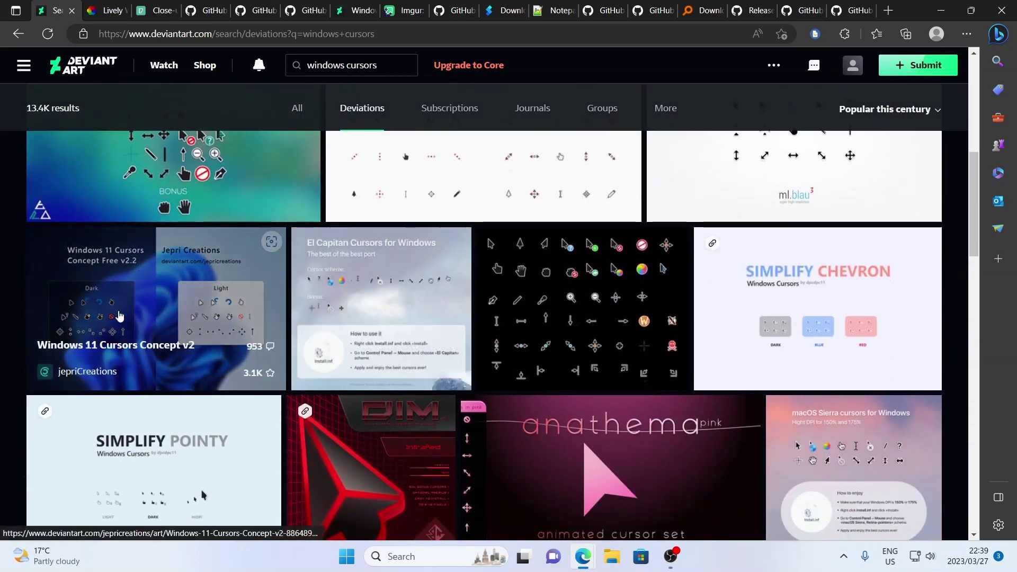
pyautogui.click(130, 297)
# - Look over the Windows 11 Cursors Concept v2 page and download the free cursor pack
pyautogui.scroll(-1, 293, 411)
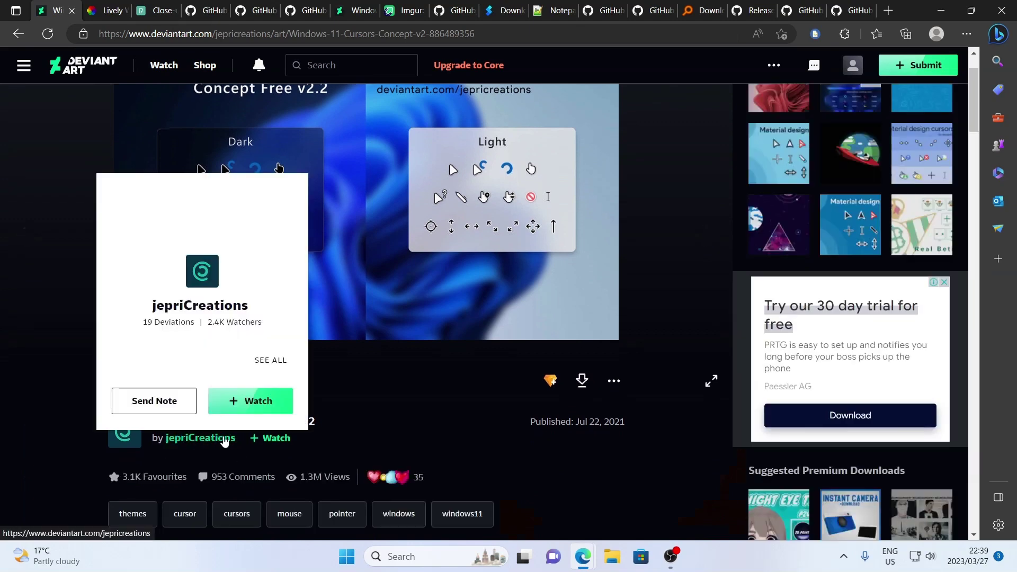
pyautogui.scroll(1, 419, 424)
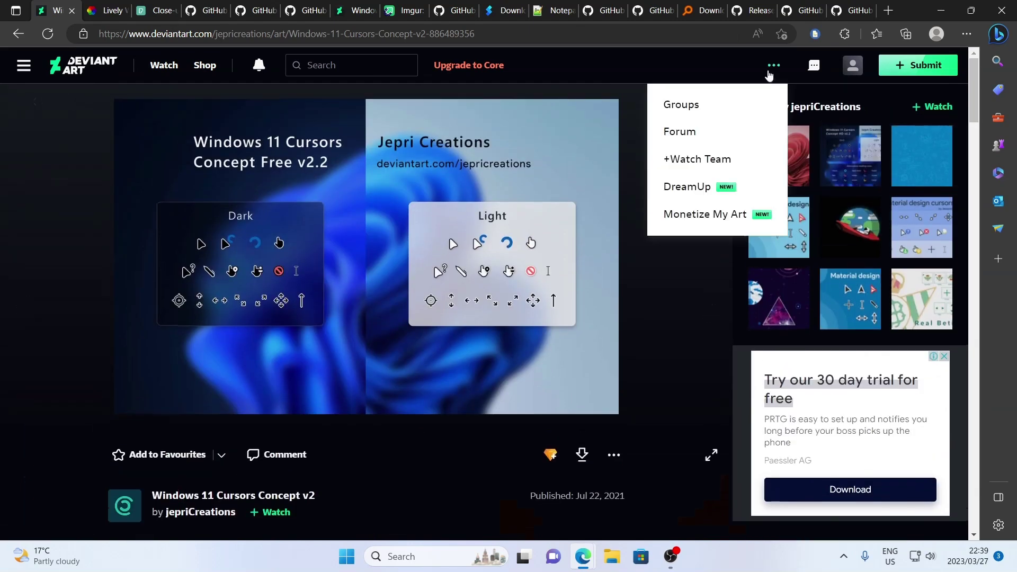
pyautogui.moveTo(850, 72)
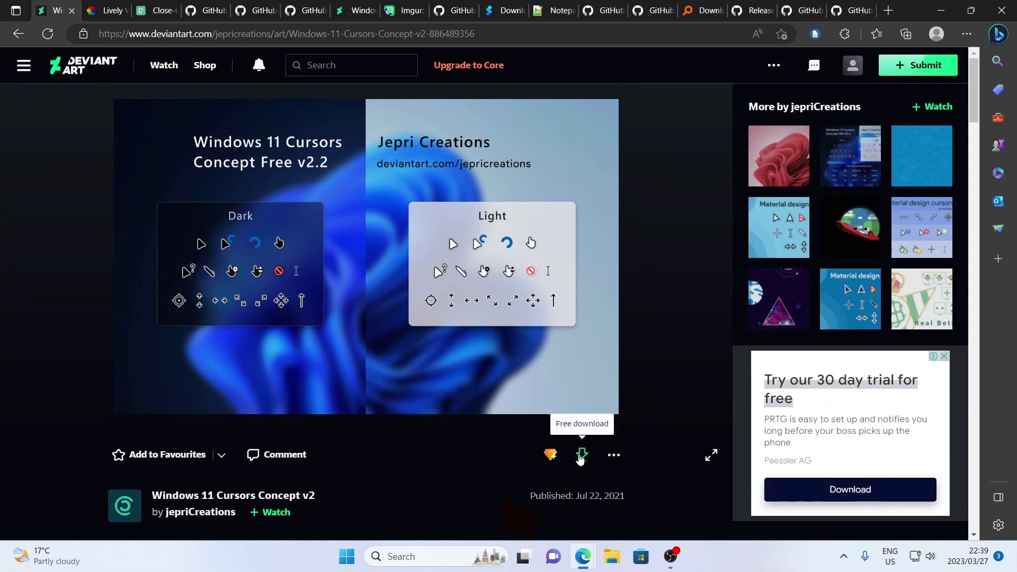
pyautogui.click(580, 456)
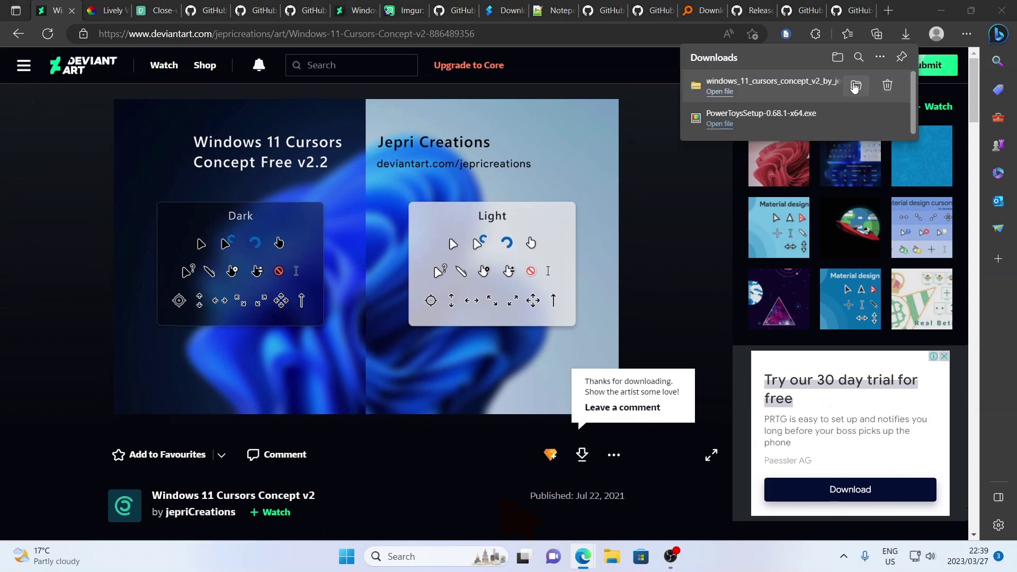
# - Show the downloaded cursor pack in its folder and extract the whole zip archive
pyautogui.click(855, 86)
pyautogui.rightClick(324, 222)
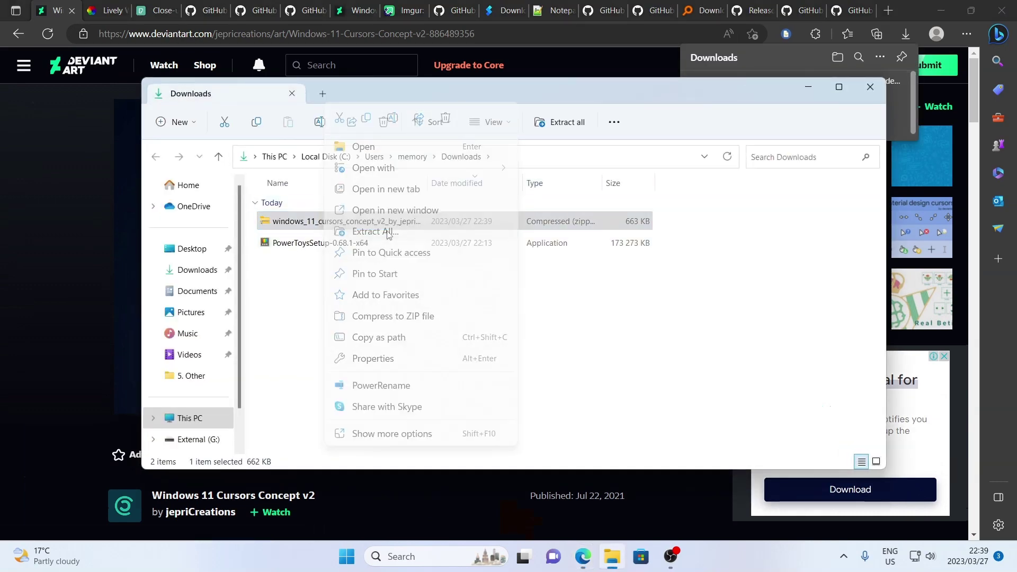
pyautogui.click(374, 232)
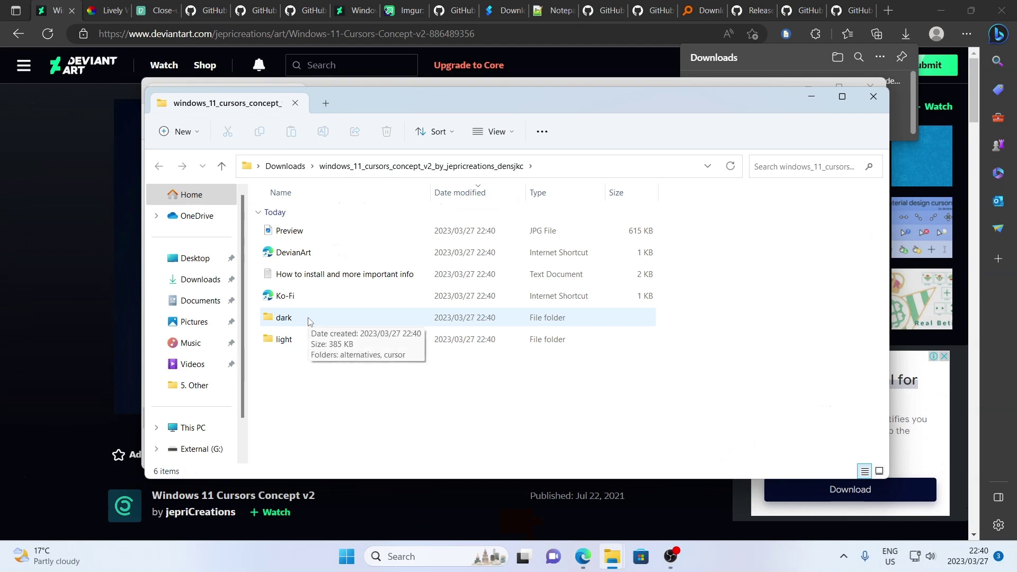
# - Install the dark cursor set from the Install setup file in the extracted dark\cursor folder, allowing the file to open
pyautogui.doubleClick(310, 319)
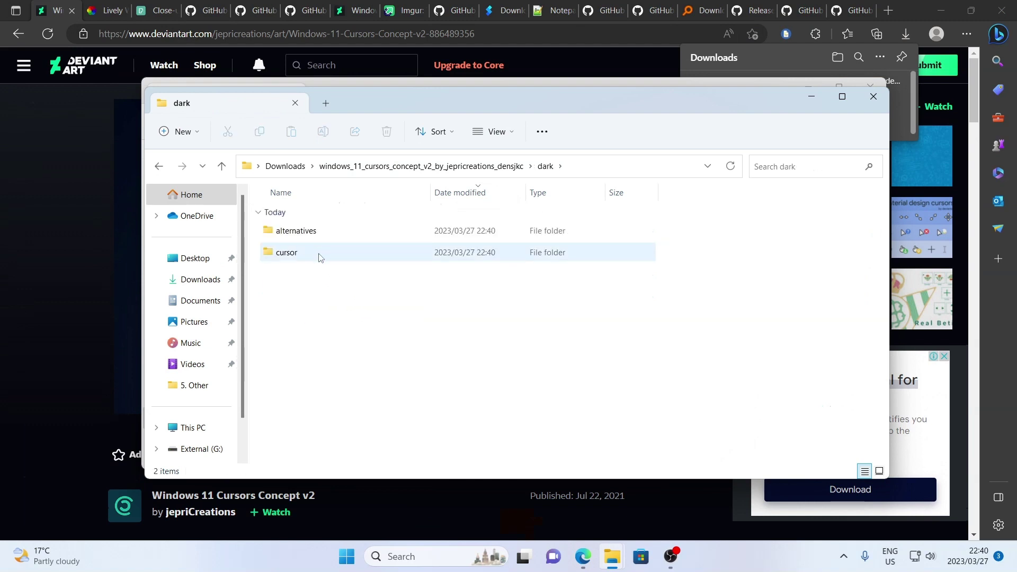
pyautogui.doubleClick(295, 259)
pyautogui.scroll(-1, 374, 346)
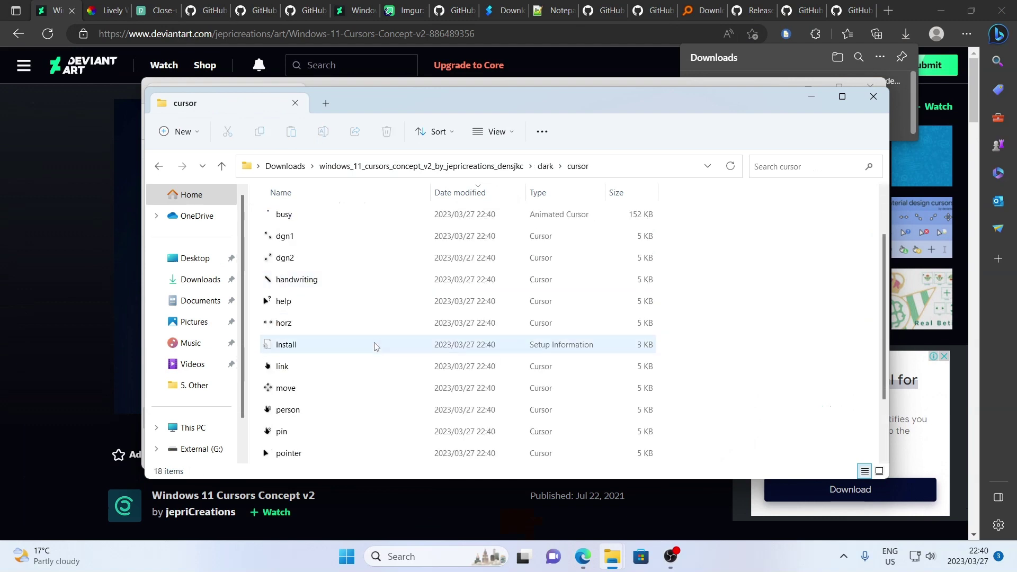
pyautogui.click(280, 347)
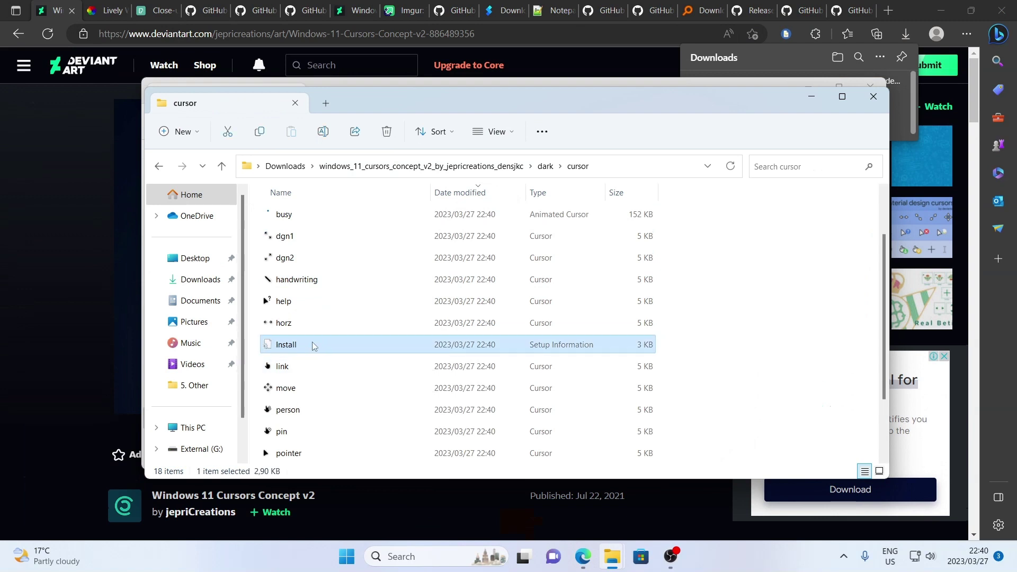
pyautogui.rightClick(292, 348)
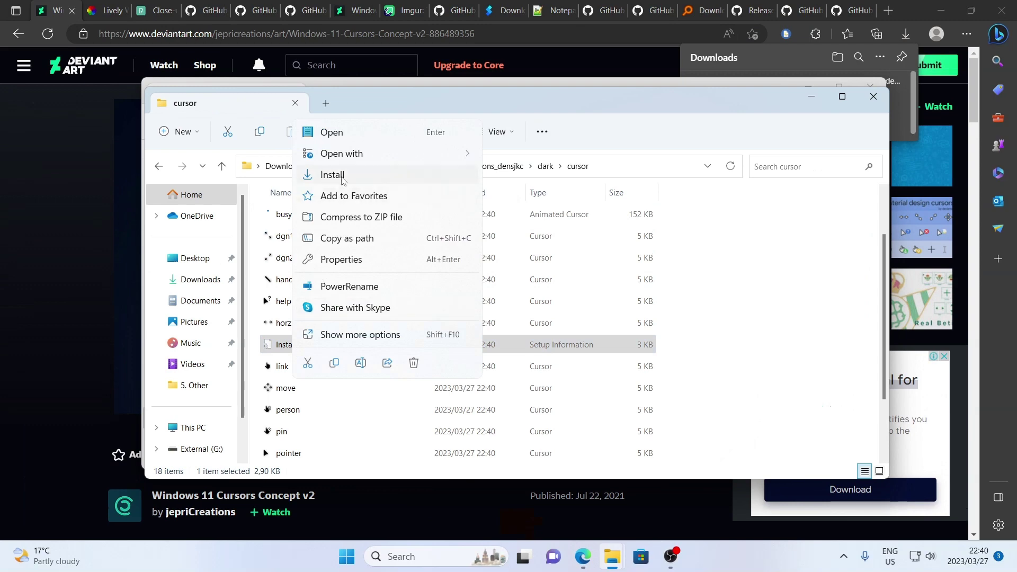
pyautogui.click(337, 180)
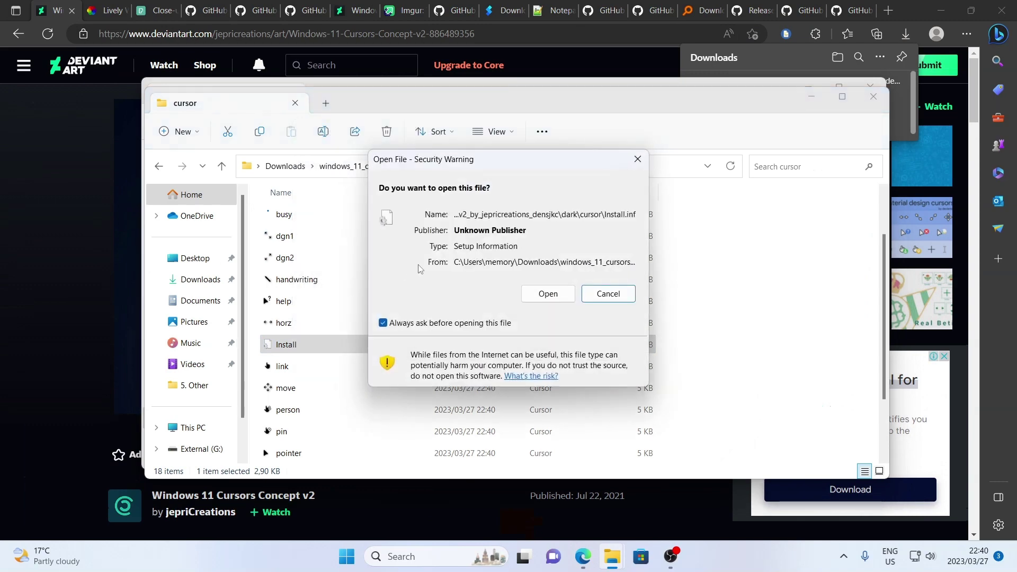
pyautogui.click(546, 293)
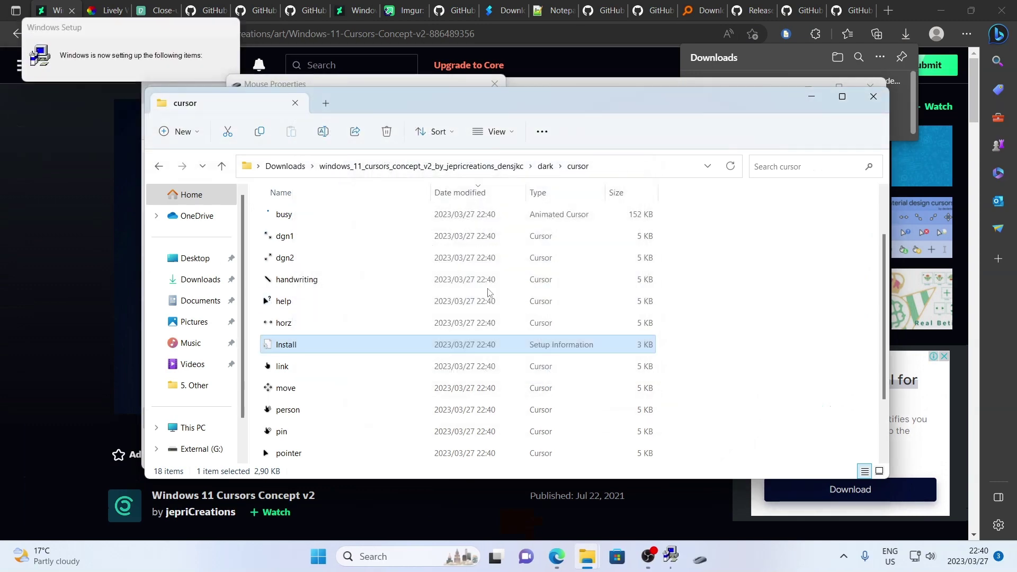
# - Apply the pointer scheme "W11 Cursors Dark HD v2.2 by Jepri Creations" in Mouse Properties, replacing the original scheme, and close the dialog
pyautogui.moveTo(309, 84); pyautogui.dragTo(424, 120)
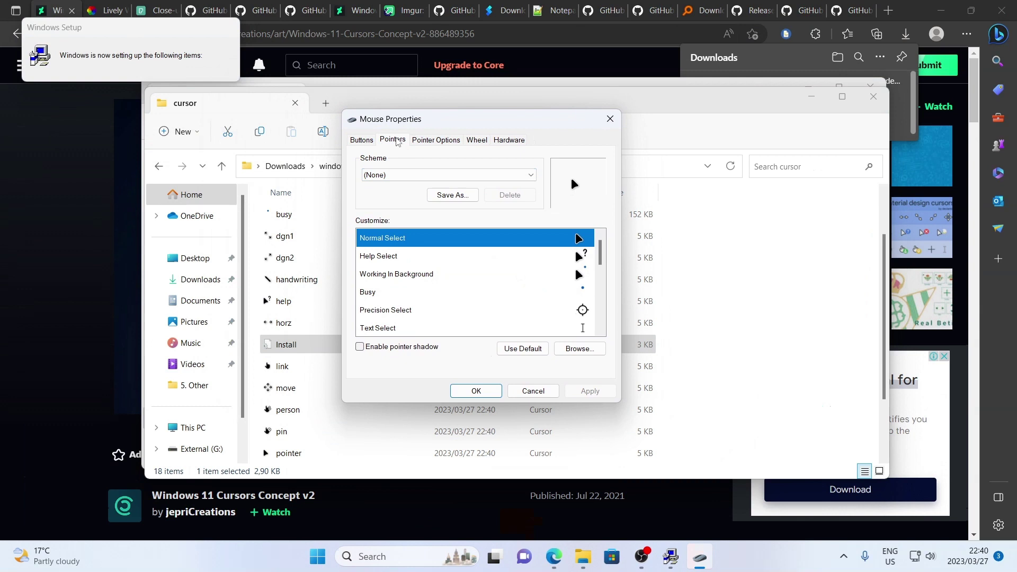
pyautogui.click(532, 176)
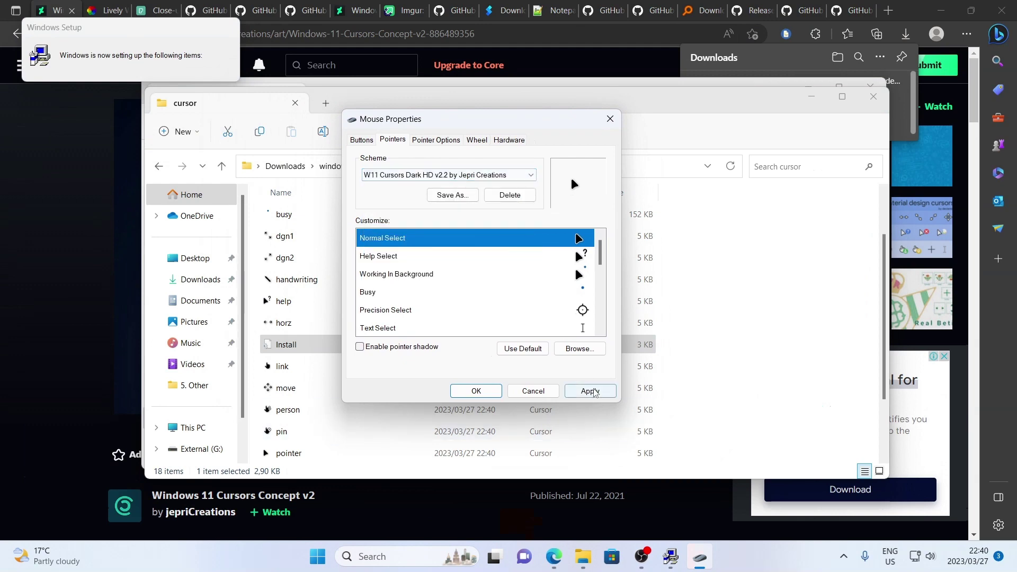
pyautogui.click(588, 390)
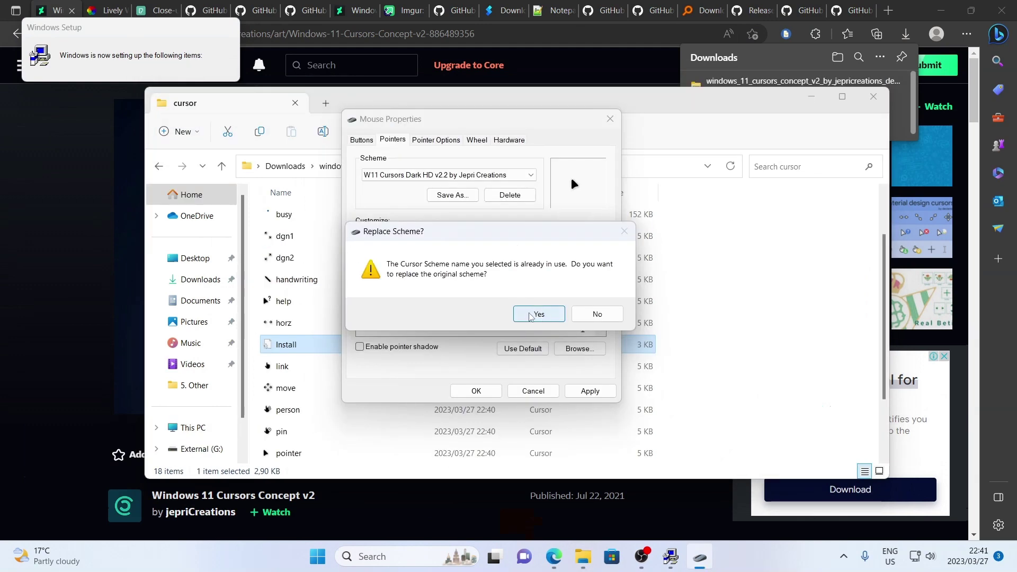
pyautogui.click(536, 313)
pyautogui.click(476, 391)
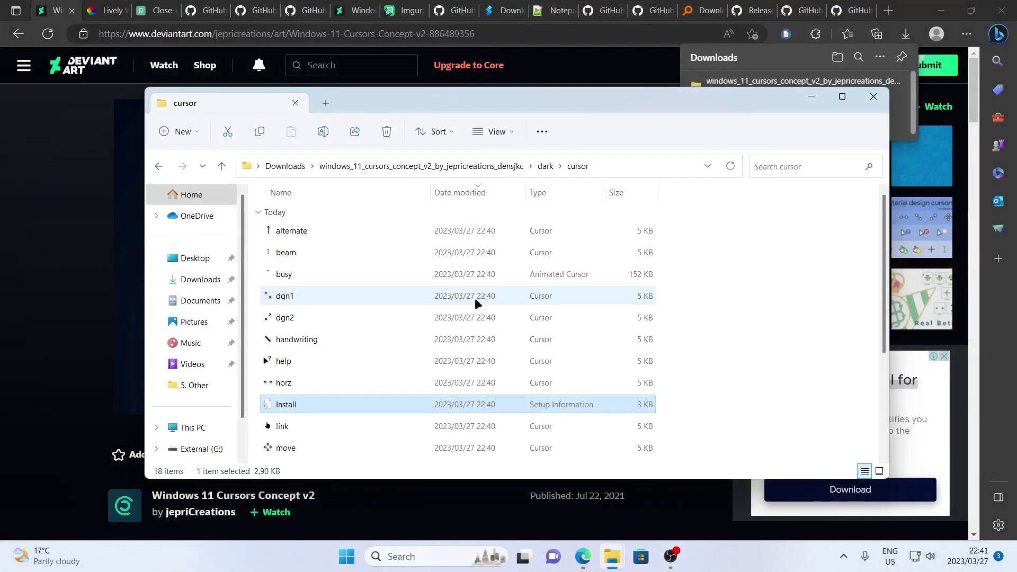
# - Show the desktop and open the "3. Taskbar & File Explorer" folder inside the Ultimate Windows Customization folder to view its contents
pyautogui.press('super+d')
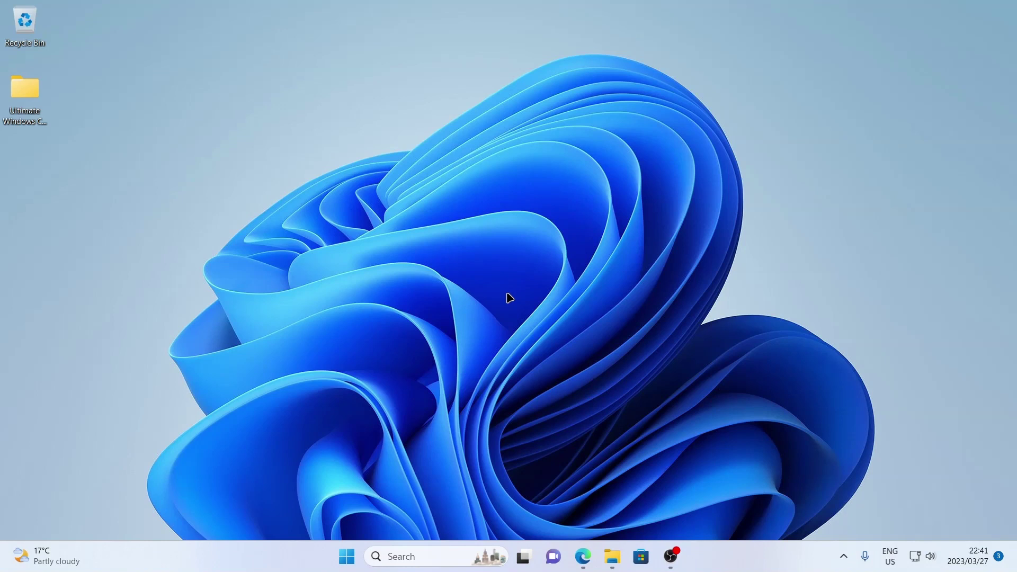
pyautogui.press('Return')
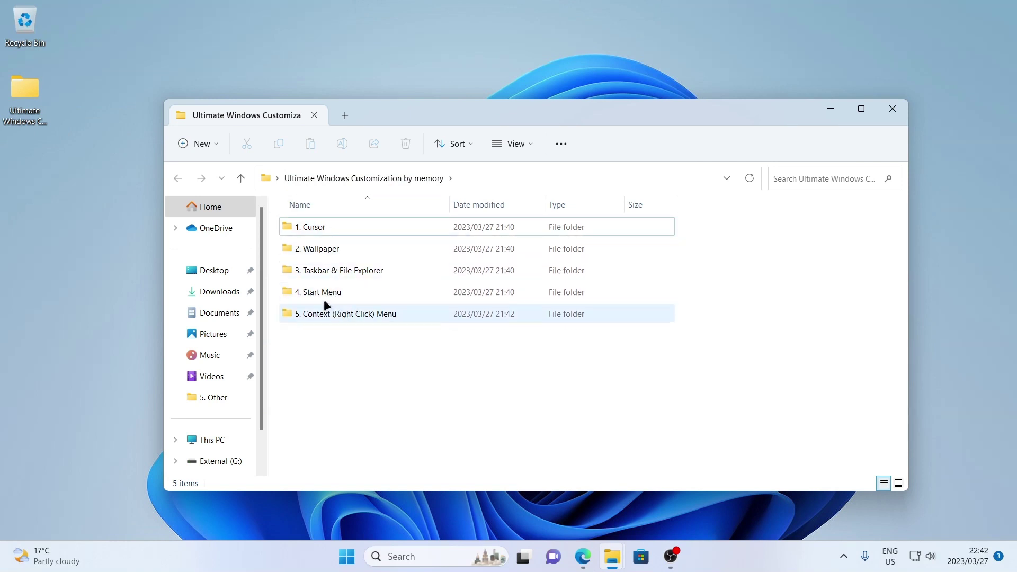
pyautogui.doubleClick(332, 271)
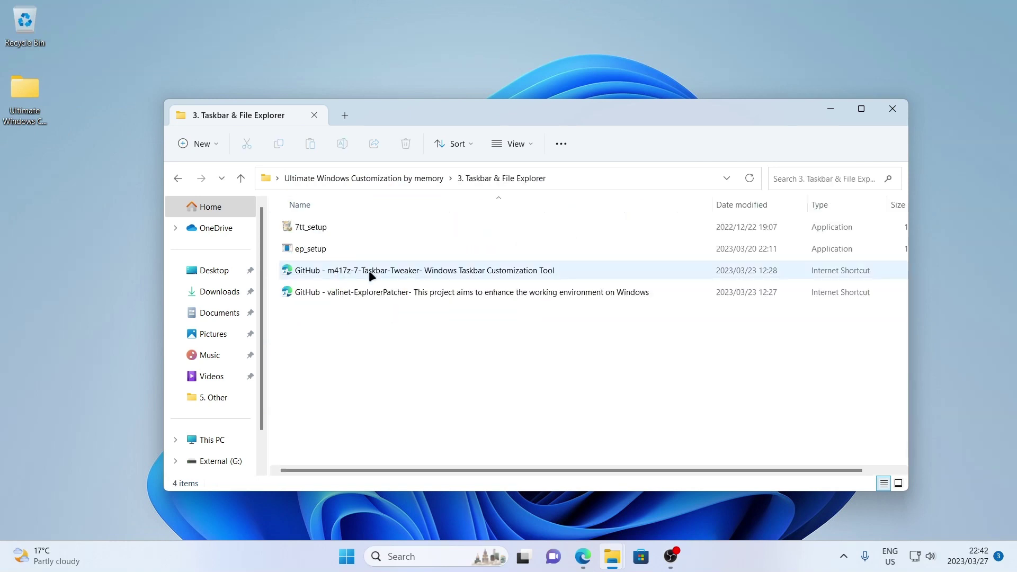
pyautogui.click(330, 276)
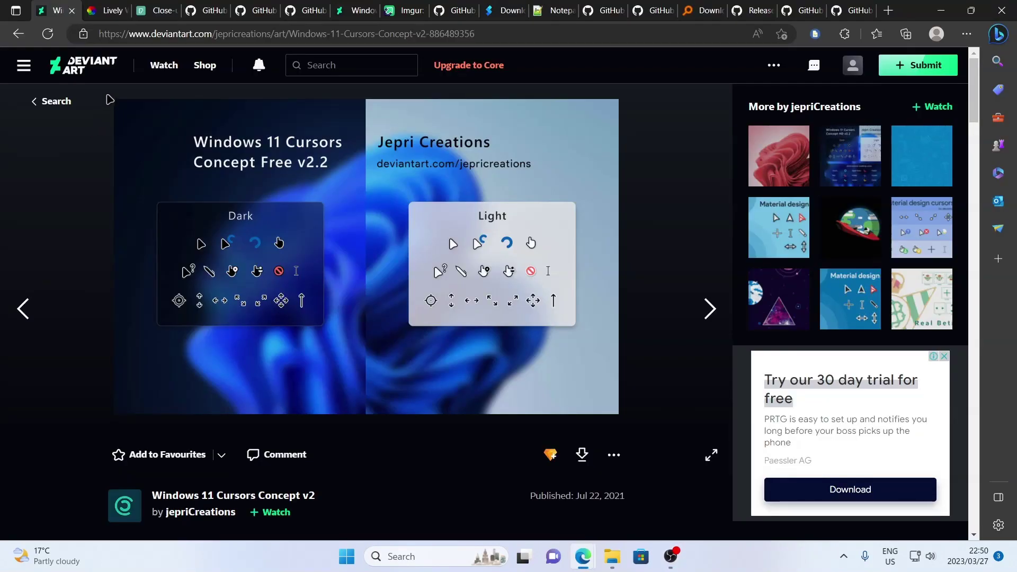
# - Download the Lively Wallpaper installer from the Lively website and show the downloaded file in its folder
pyautogui.click(109, 12)
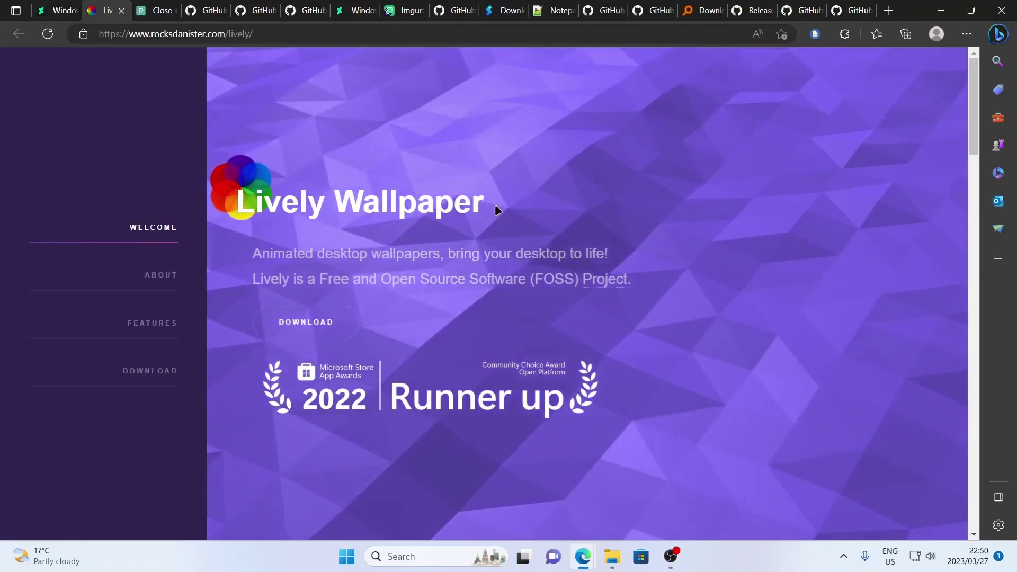
pyautogui.scroll(-15, 721, 218)
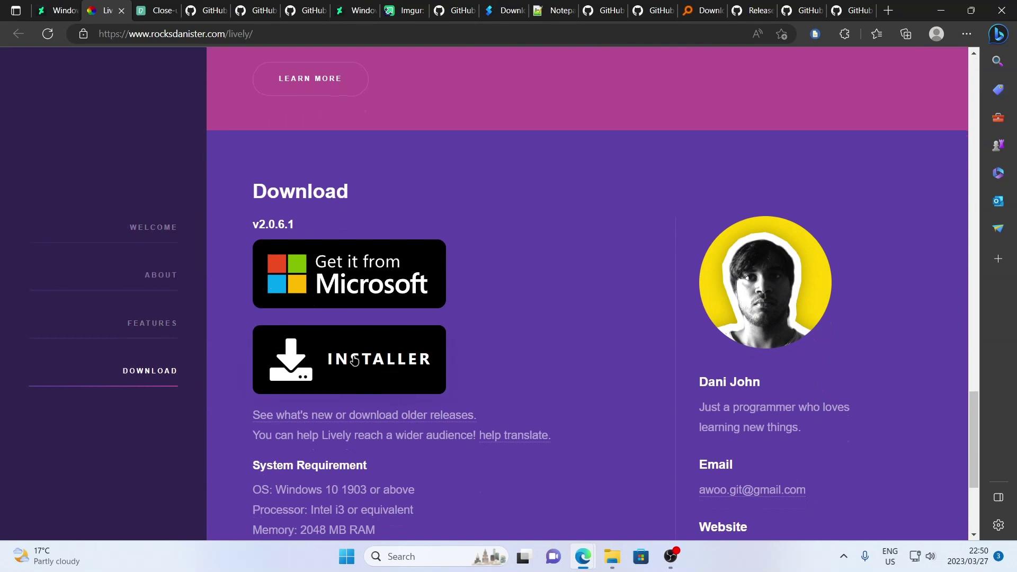
pyautogui.click(352, 360)
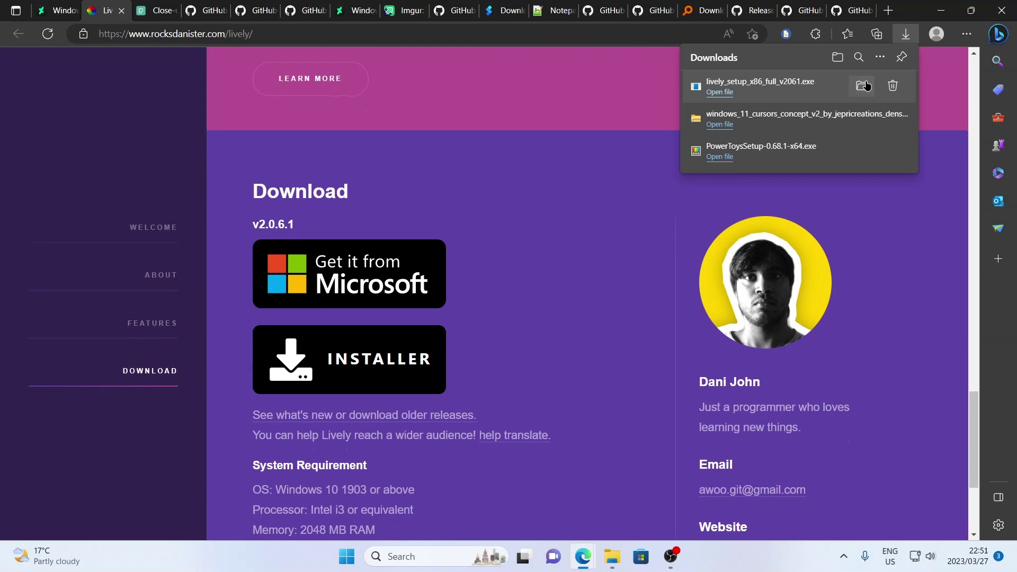
pyautogui.click(861, 85)
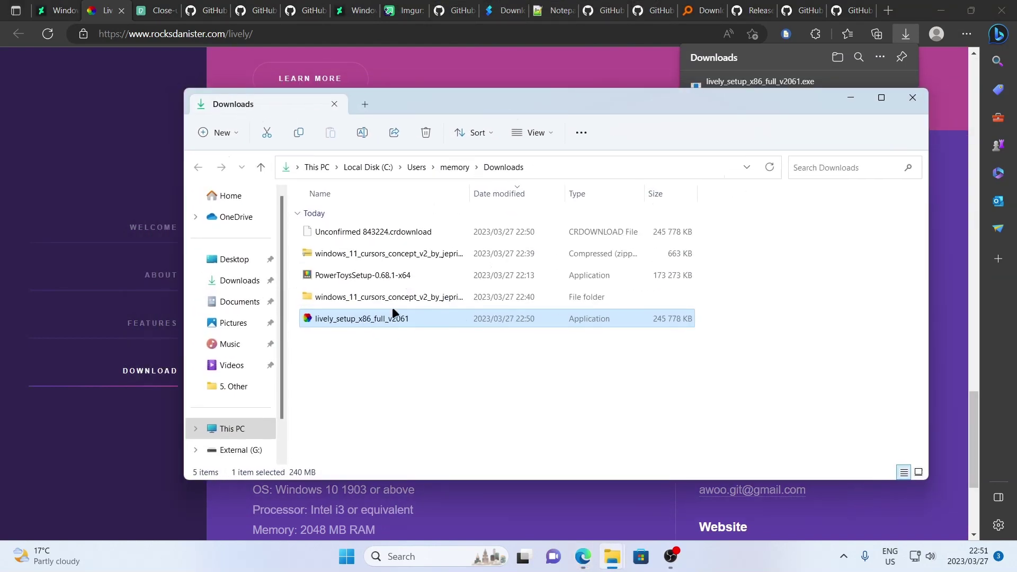
# - Create a new folder named "Tools" in the root of Local Disk (C:)
pyautogui.click(227, 429)
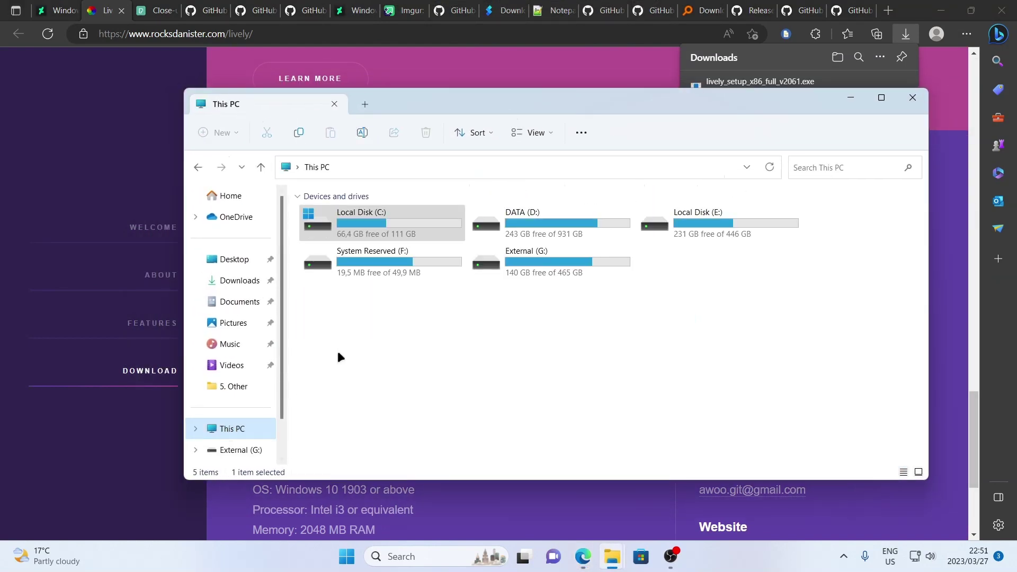
pyautogui.doubleClick(362, 227)
pyautogui.rightClick(334, 403)
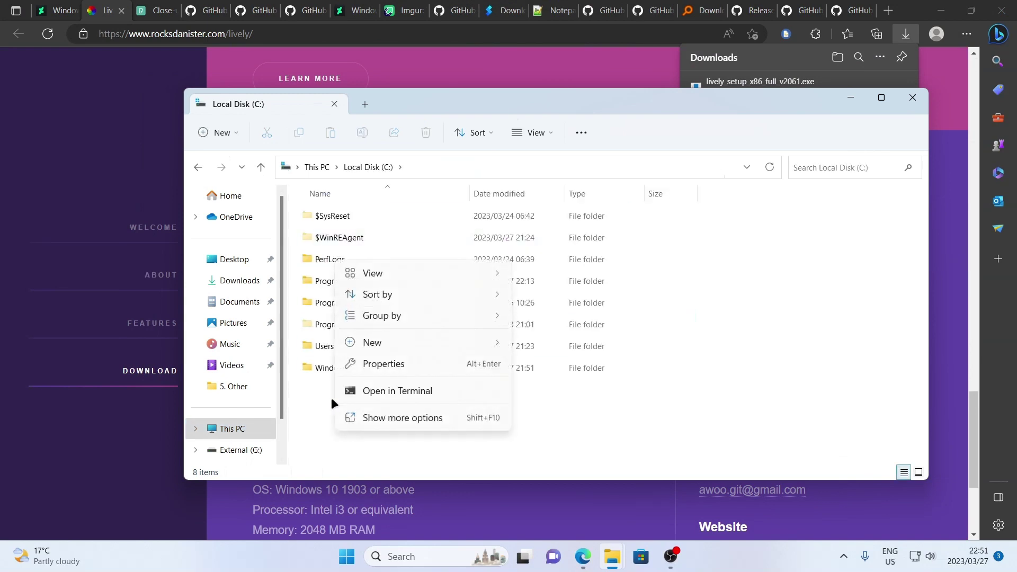
pyautogui.moveTo(379, 342)
pyautogui.click(534, 345)
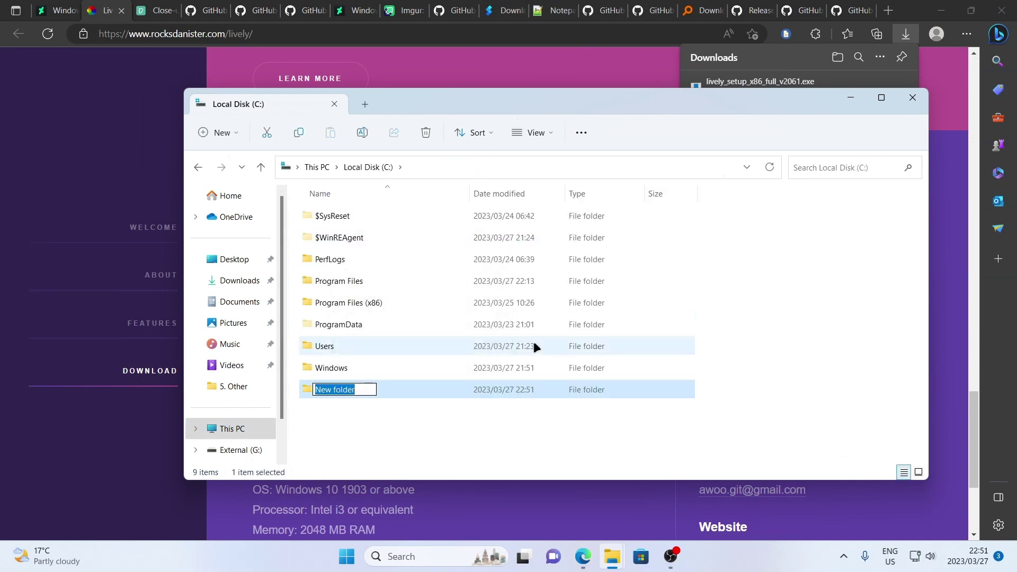
pyautogui.write('Tools')
pyautogui.press('Return')
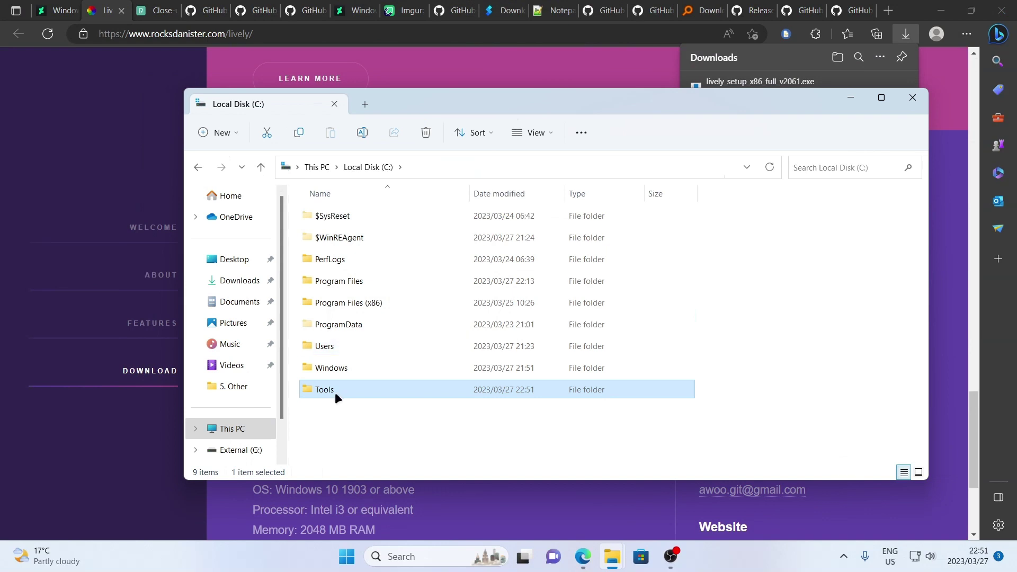
# - Run lively_setup_x86_full_v2061 from Downloads, choose installation for all users, and accept the license agreement
pyautogui.click(233, 283)
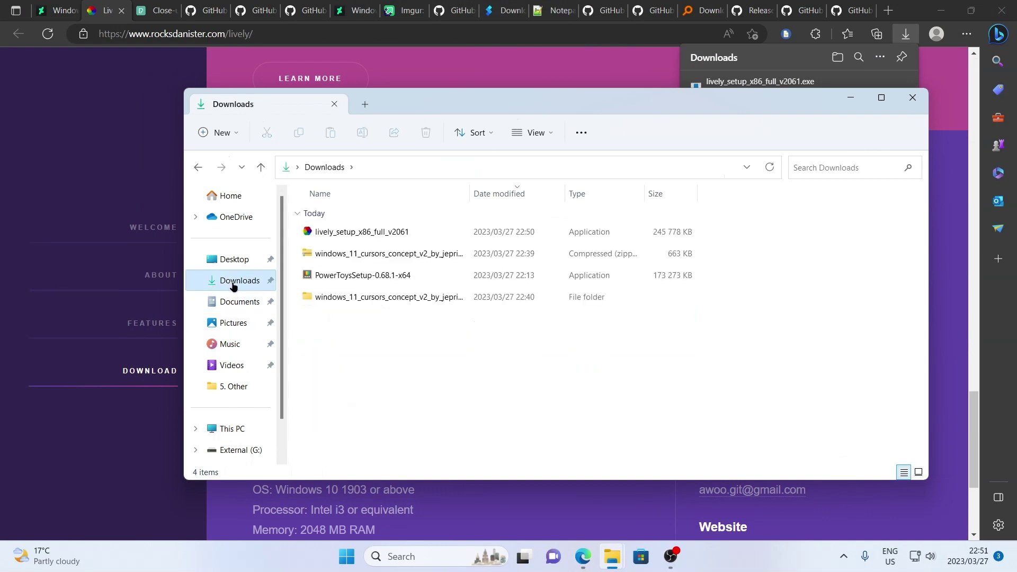
pyautogui.doubleClick(348, 232)
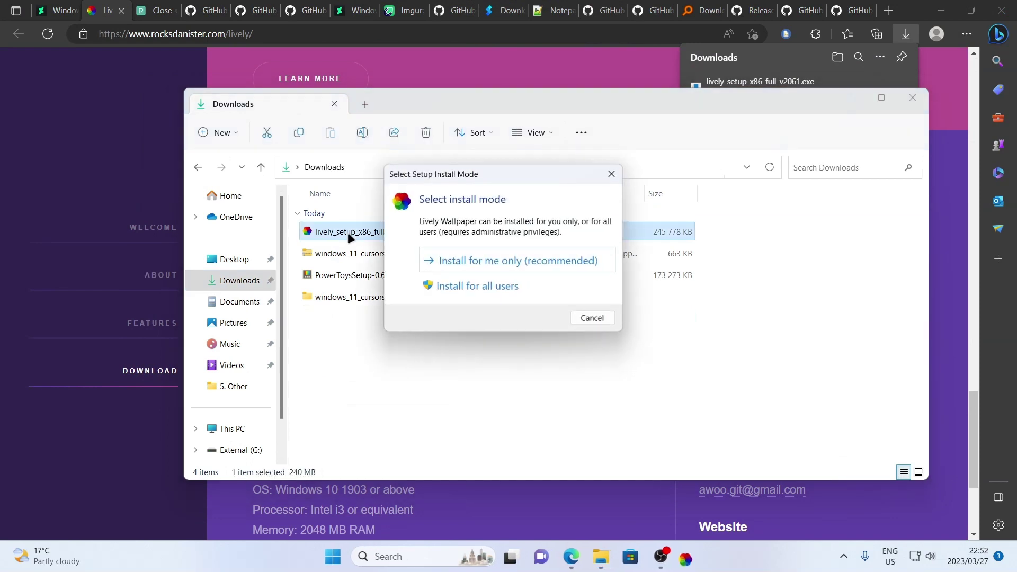
pyautogui.click(456, 283)
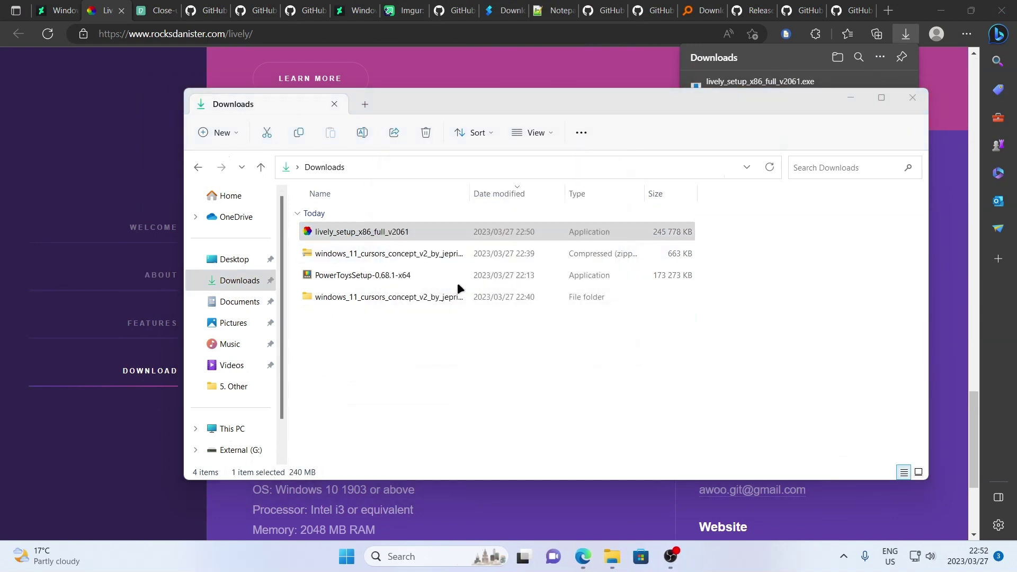
pyautogui.click(613, 403)
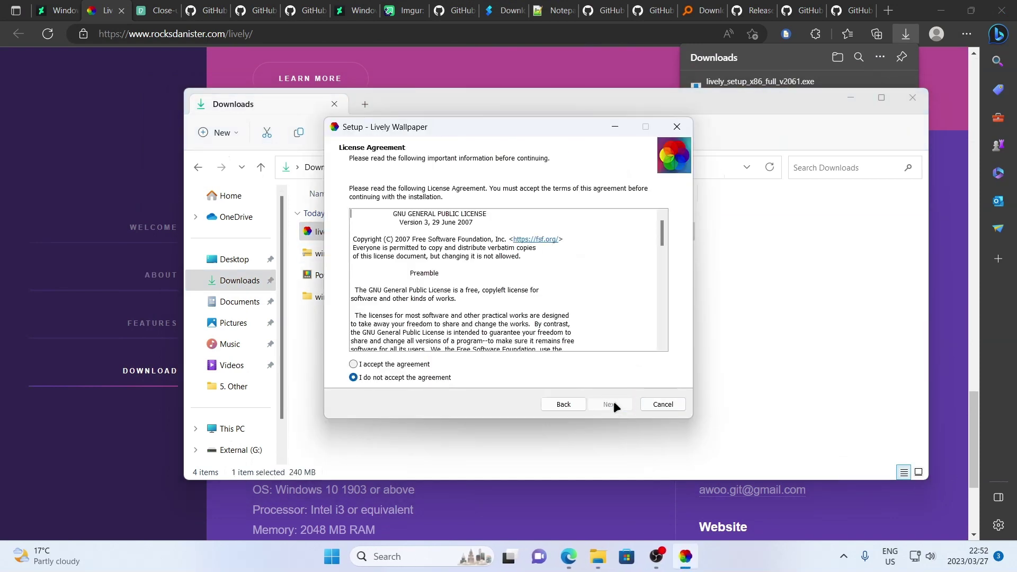
pyautogui.click(391, 364)
pyautogui.click(609, 404)
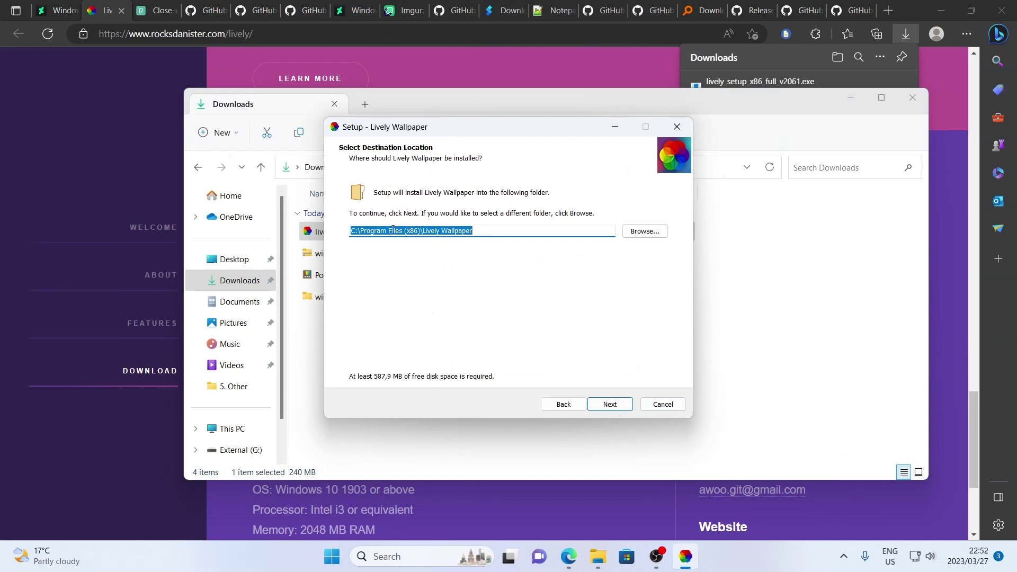
# - Set the installation destination to C:\Tools\Lively Wallpaper and continue to the additional tasks
pyautogui.click(643, 234)
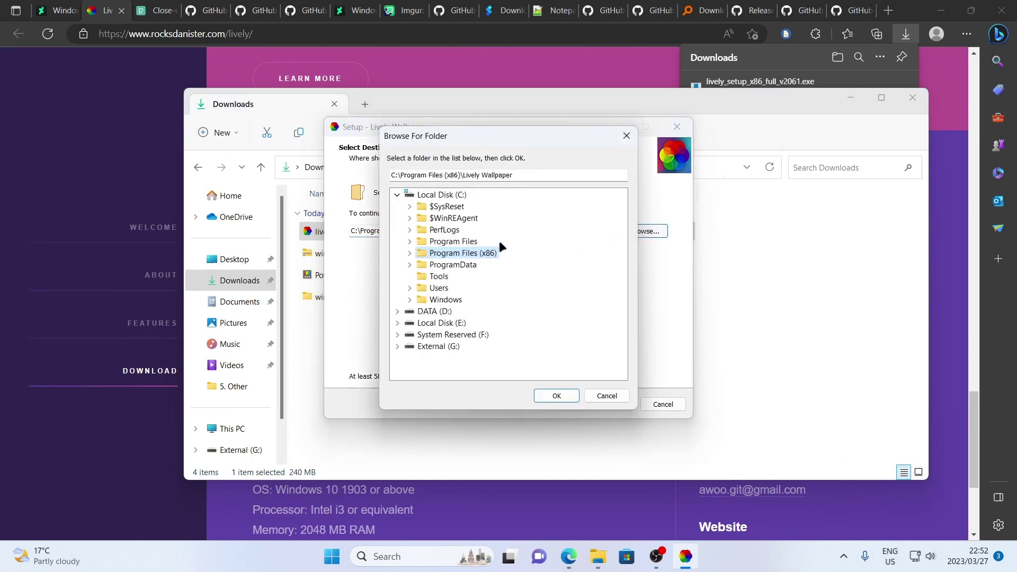
pyautogui.click(441, 276)
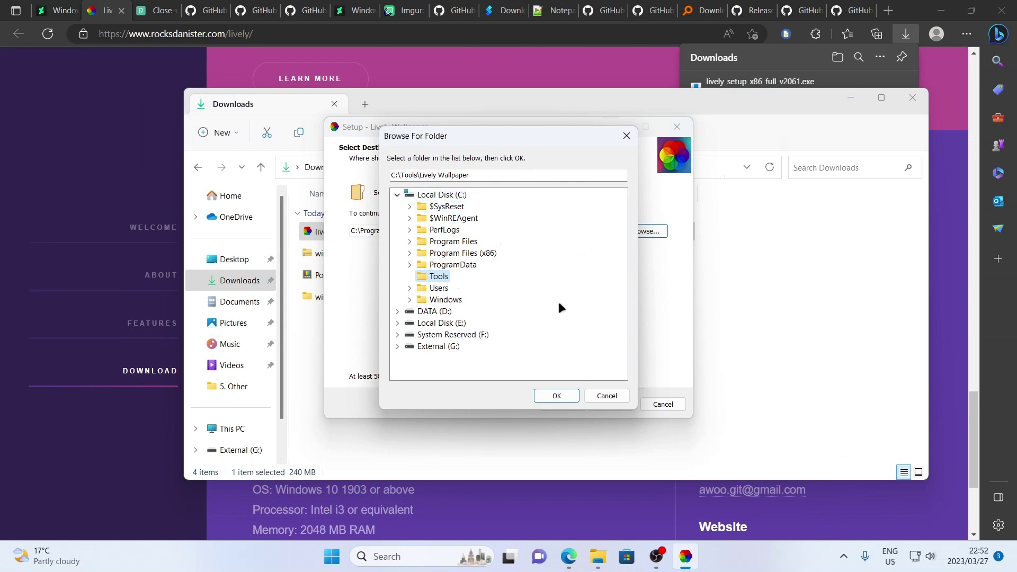
pyautogui.click(553, 396)
pyautogui.click(609, 405)
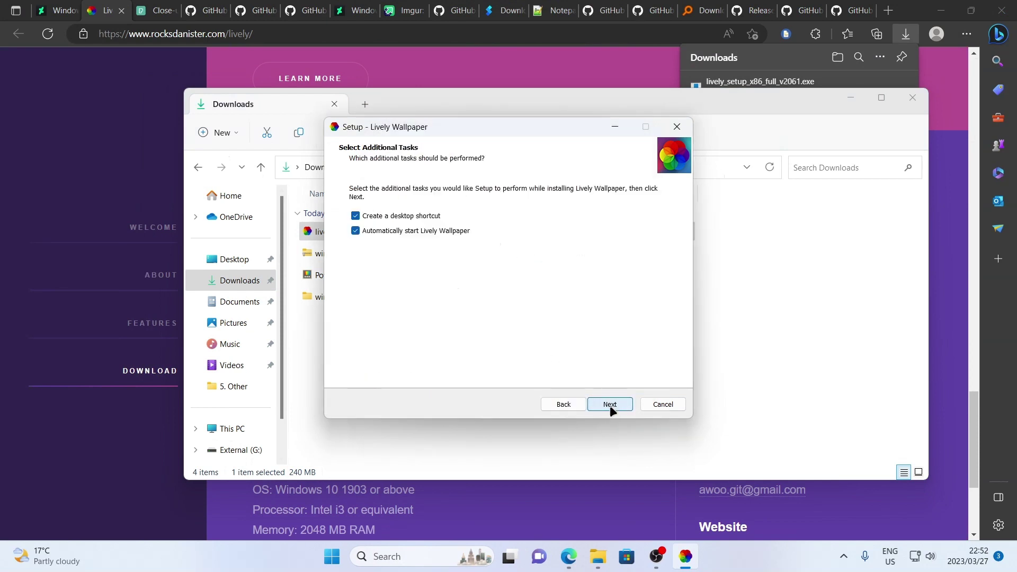
# - Install Lively Wallpaper without the desktop shortcut and automatic start tasks, and finish the setup without launching it
pyautogui.click(354, 216)
pyautogui.click(609, 404)
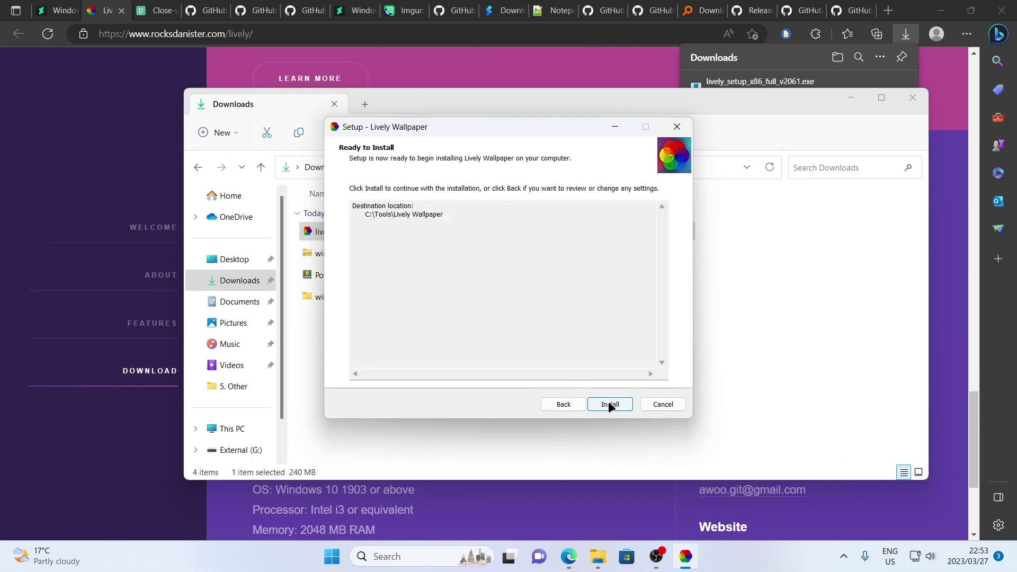
pyautogui.click(609, 404)
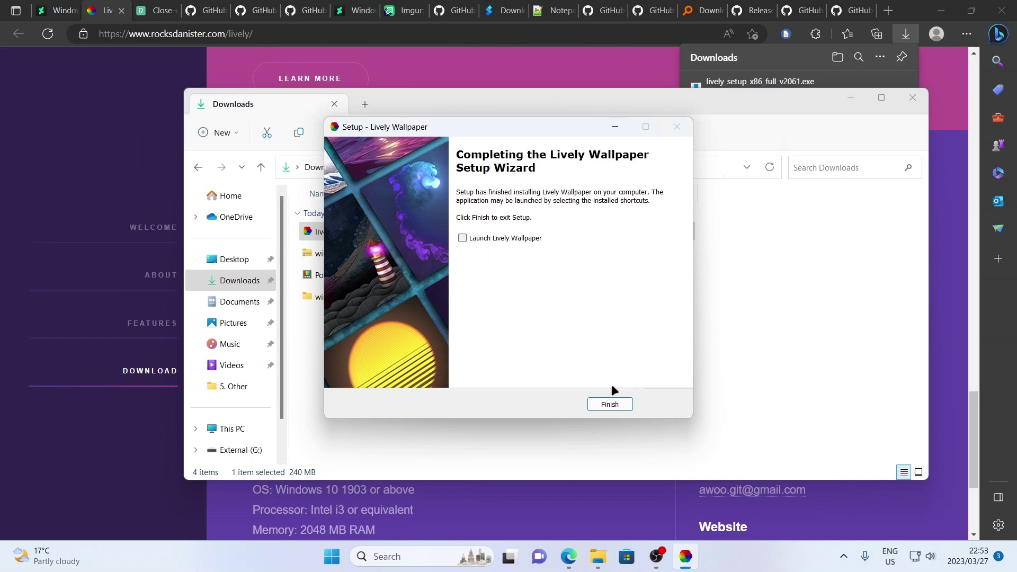
pyautogui.click(610, 404)
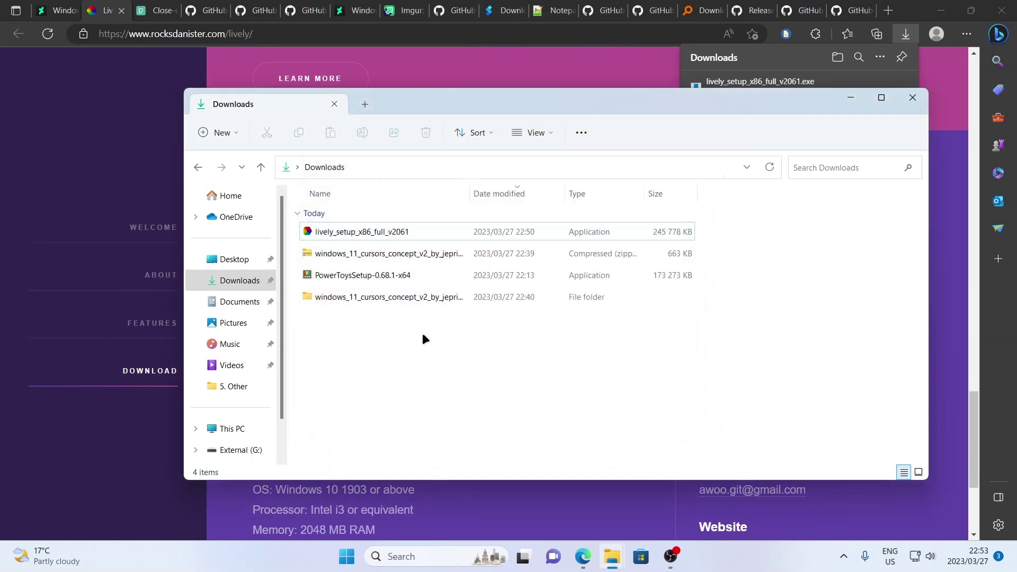
# - Create a folder named "Wallpapers" inside C:\Tools\Lively Wallpaper and open it
pyautogui.click(233, 428)
pyautogui.doubleClick(361, 220)
pyautogui.doubleClick(334, 352)
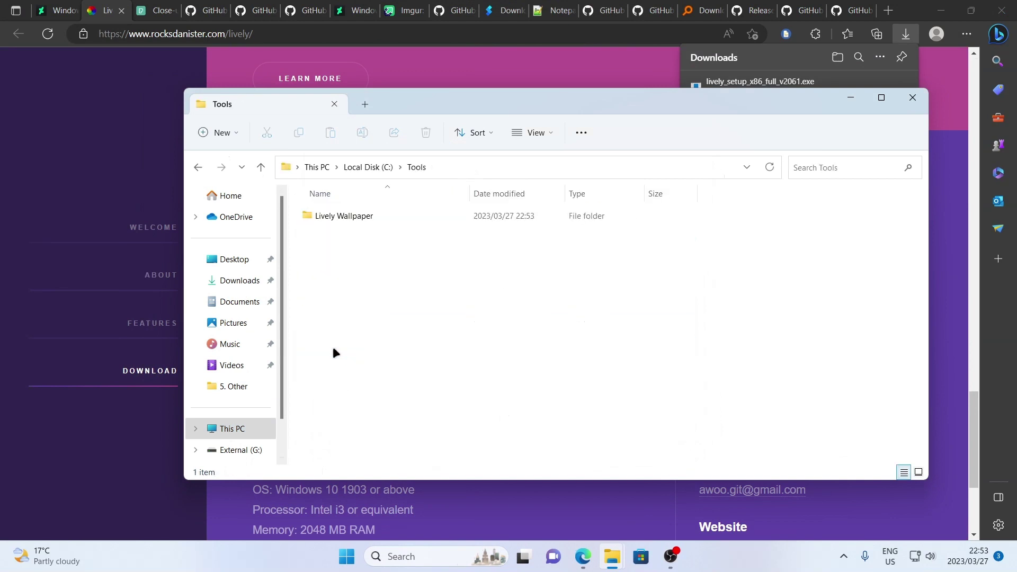
pyautogui.doubleClick(347, 218)
pyautogui.rightClick(719, 275)
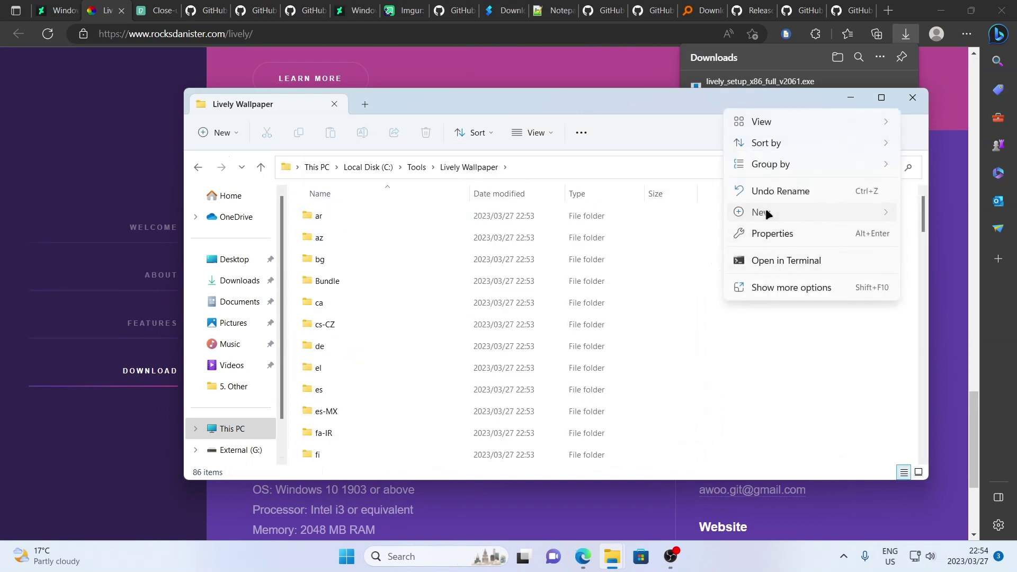
pyautogui.moveTo(765, 211)
pyautogui.click(639, 217)
pyautogui.write('Wallpa')
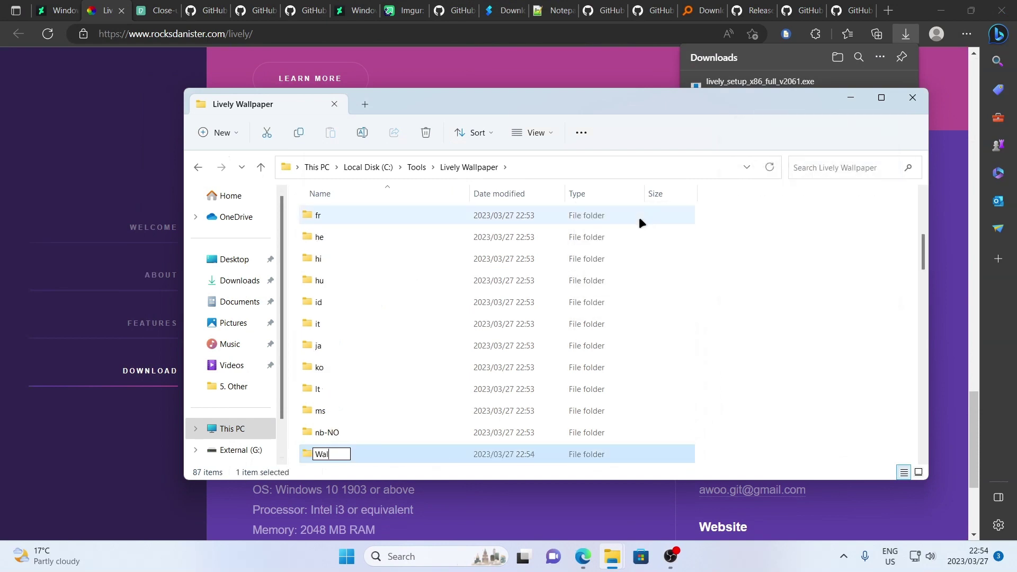
pyautogui.write('pers')
pyautogui.press('Return')
pyautogui.press('Return')
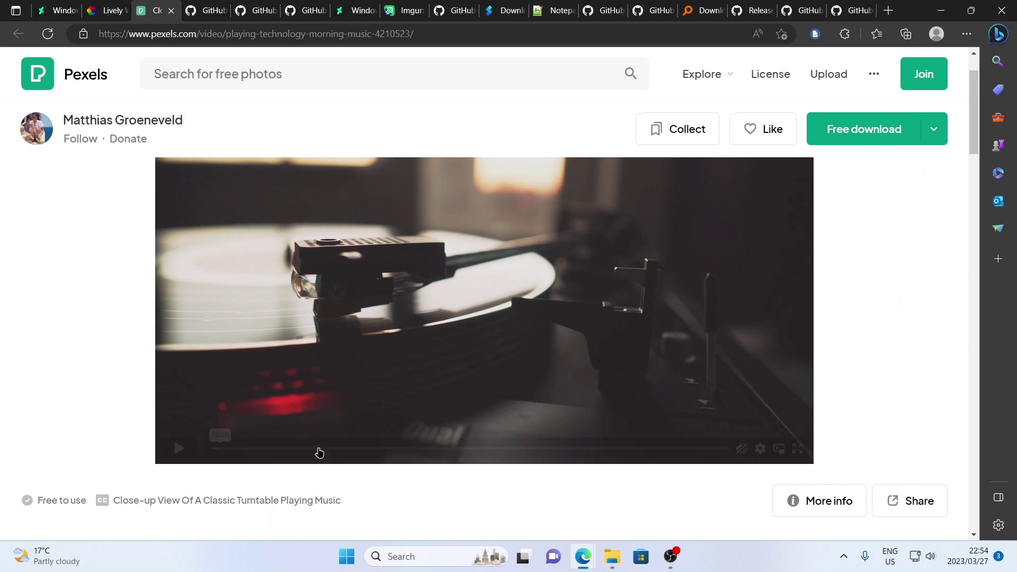
# - Download the classic turntable video from Pexels and copy it from Downloads into the Wallpapers folder
pyautogui.click(179, 448)
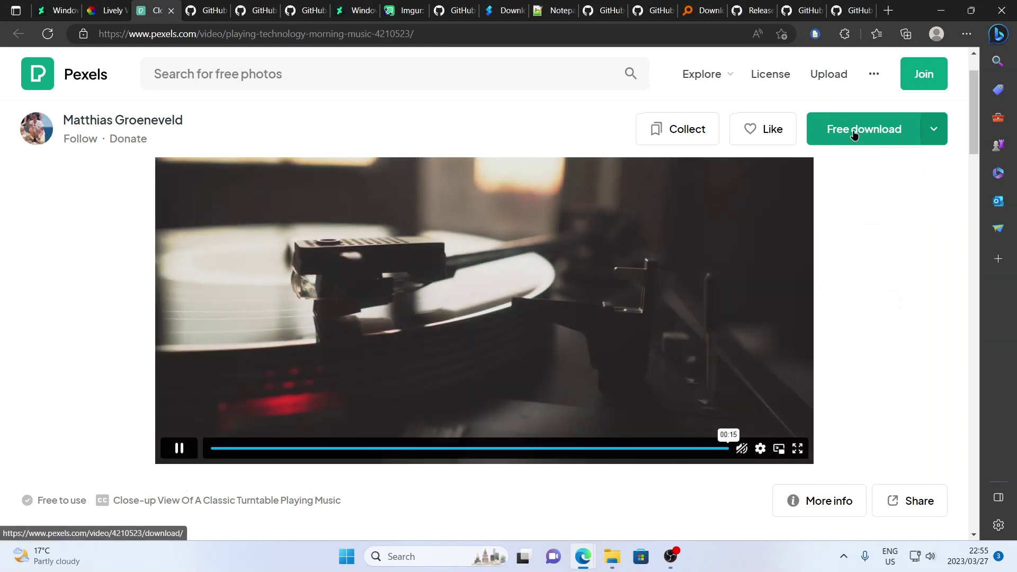
pyautogui.click(855, 129)
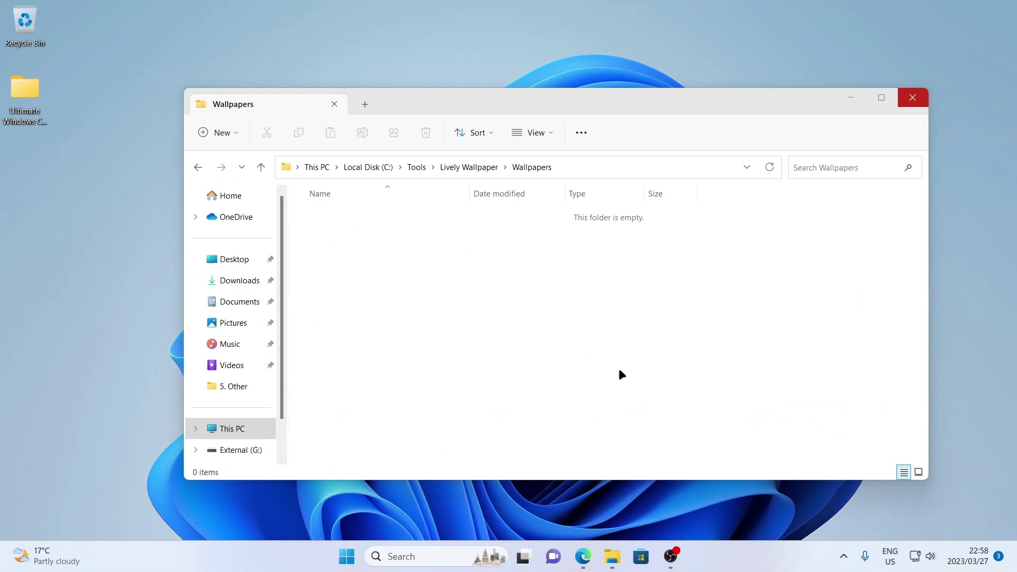
pyautogui.middleClick(612, 556)
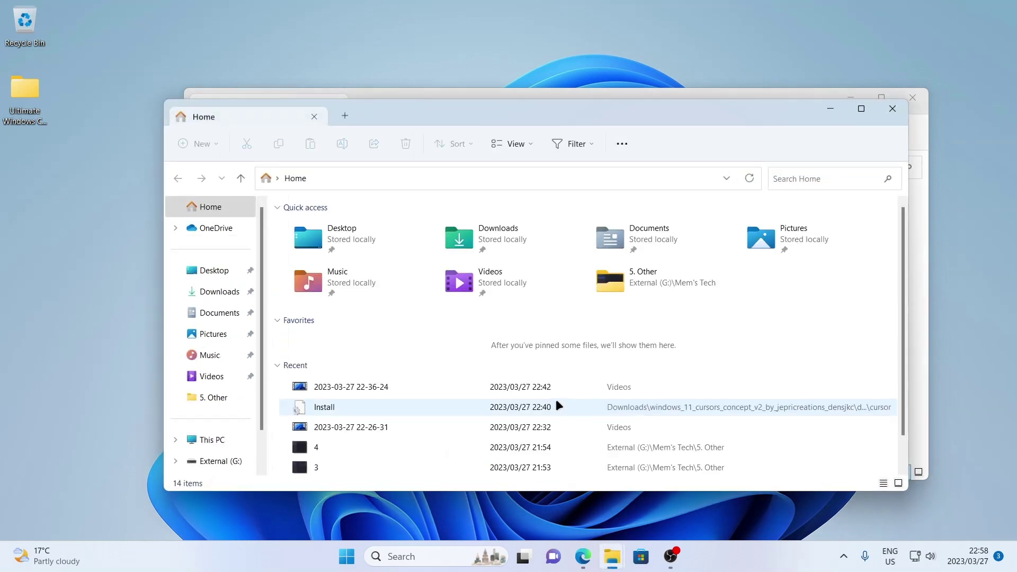
pyautogui.click(216, 293)
pyautogui.rightClick(349, 243)
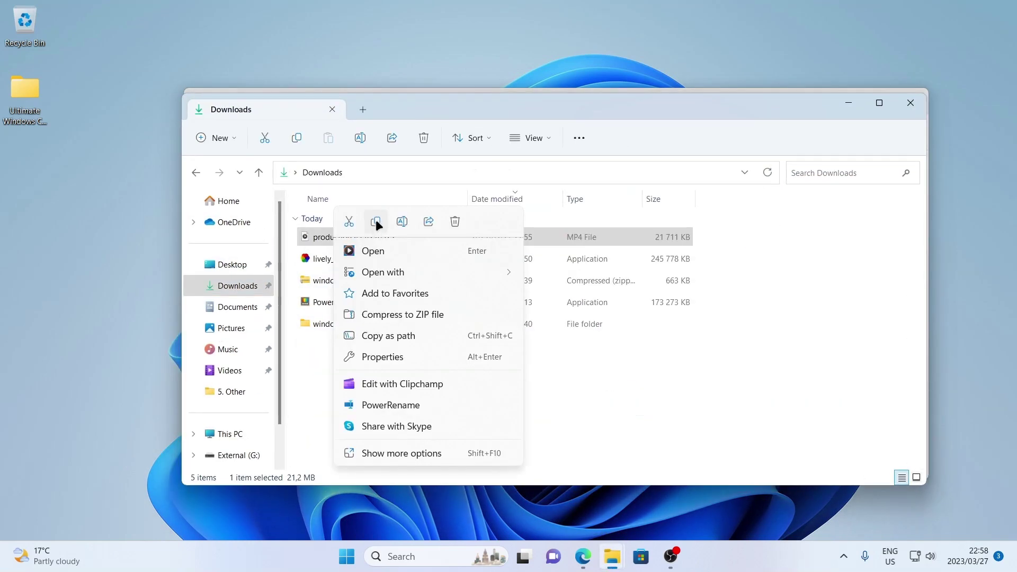
pyautogui.click(475, 191)
pyautogui.click(851, 104)
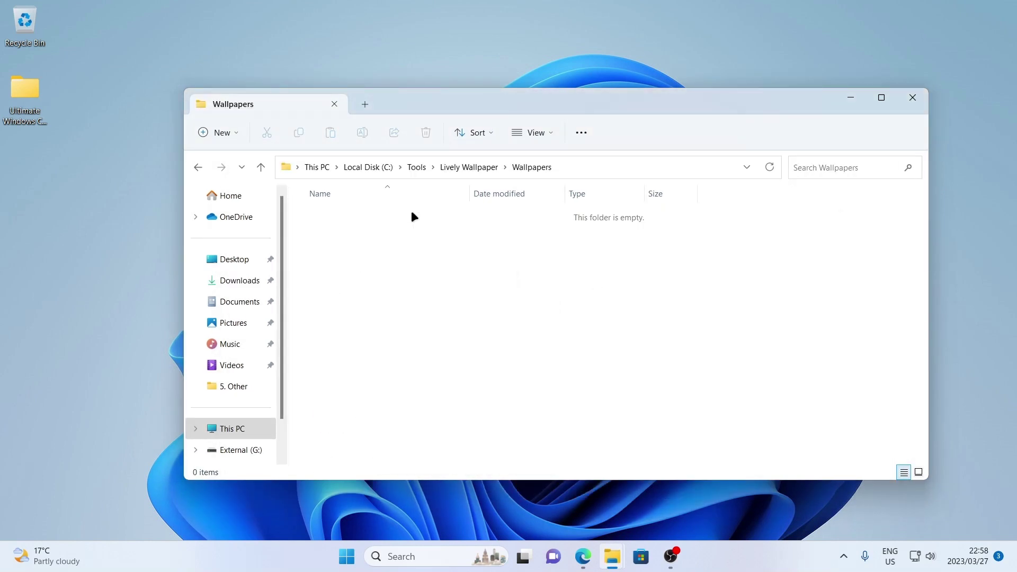
pyautogui.hotkey('ctrl', 'v')
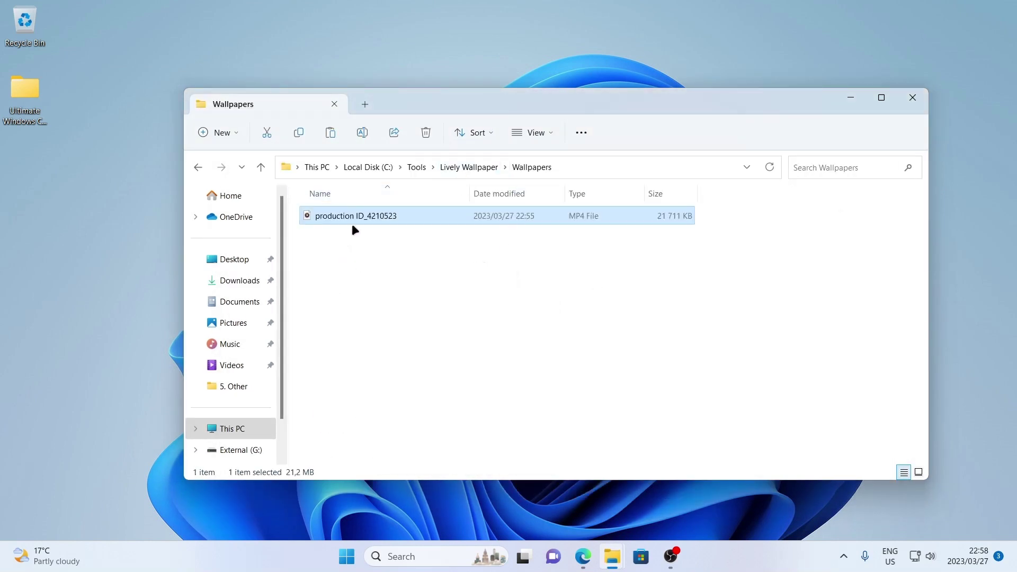
# - Rename the copied MP4 video in the Wallpapers folder to "record player"
pyautogui.click(362, 133)
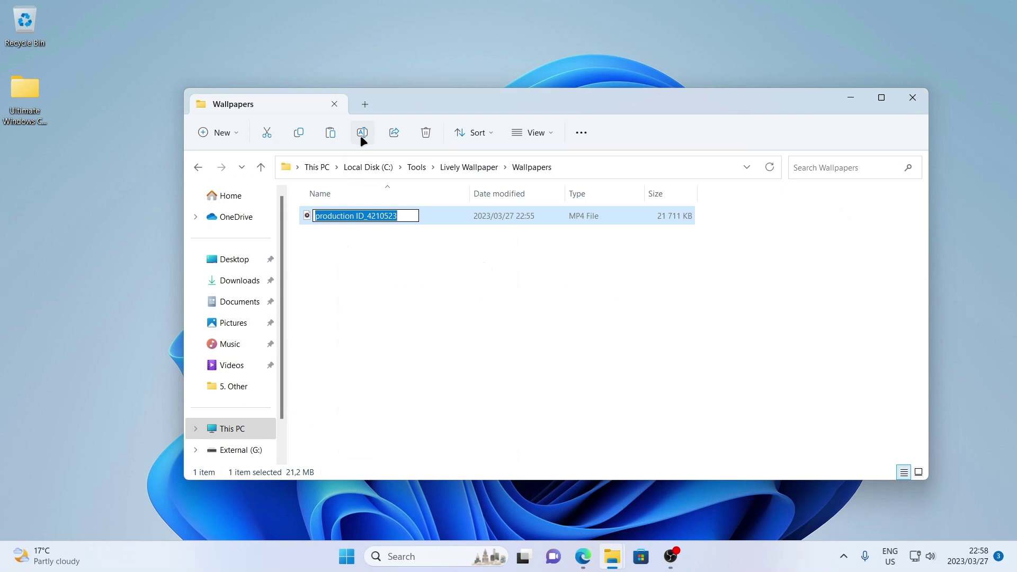
pyautogui.write('record pla')
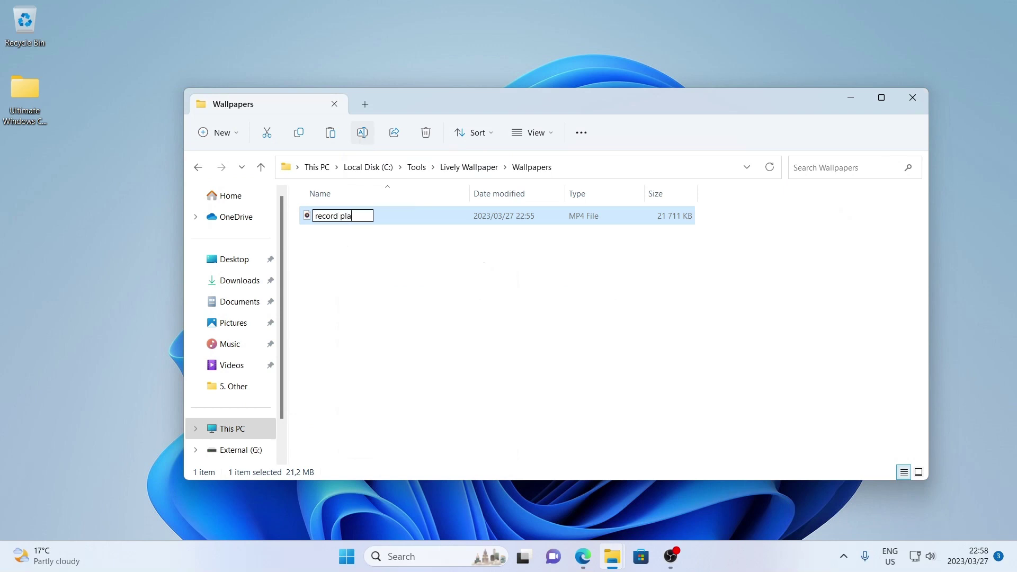
pyautogui.write('yer')
pyautogui.click(461, 268)
# - Launch the Lively application from the C:\Tools\Lively Wallpaper folder and open its Add Wallpaper dialog
pyautogui.click(463, 168)
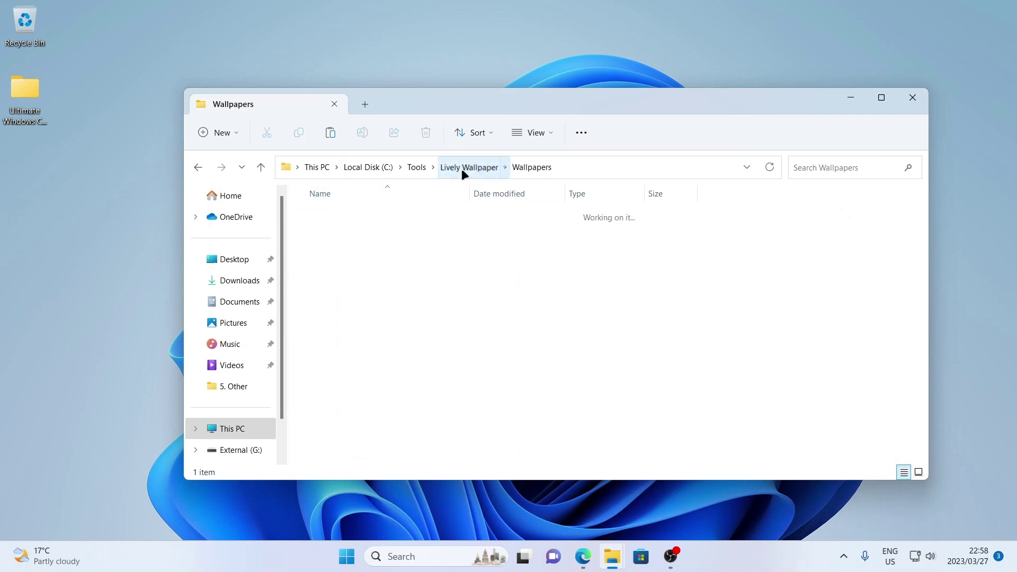
pyautogui.scroll(-9, 665, 286)
pyautogui.scroll(2, 663, 292)
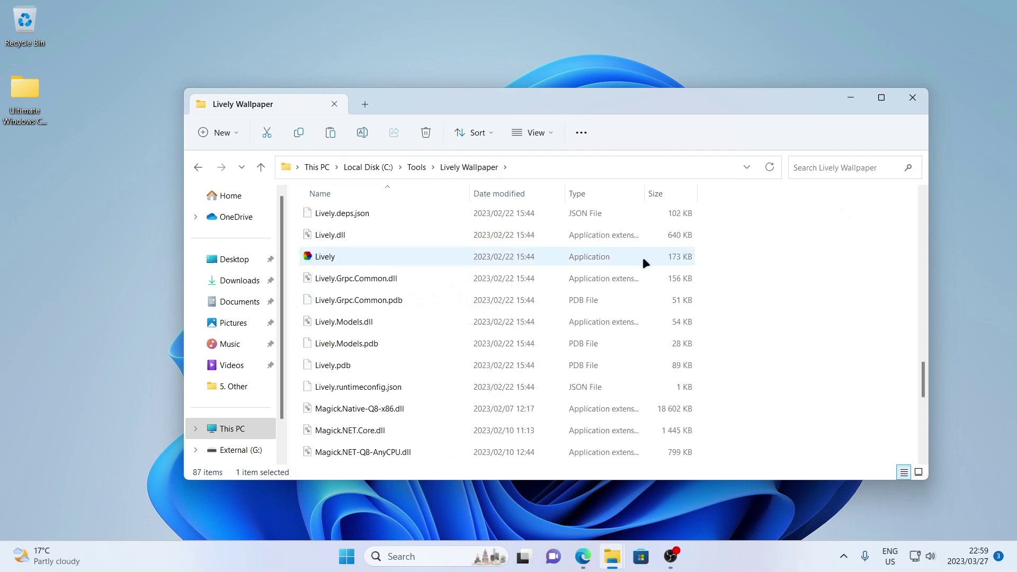
pyautogui.click(377, 256)
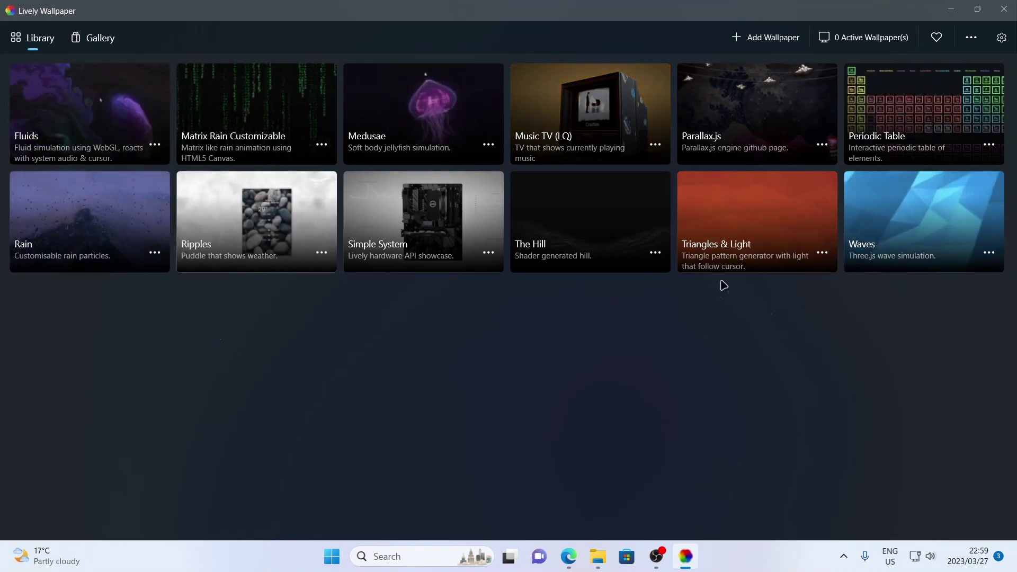
pyautogui.click(749, 38)
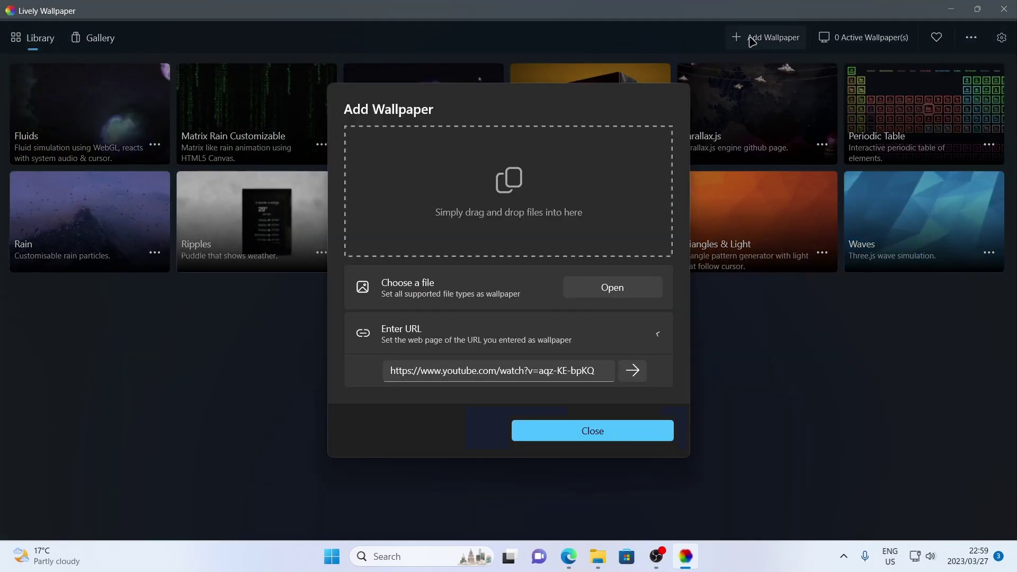
# - Browse for a wallpaper file to add, opening the C:\Tools\Lively Wallpaper\Wallpapers folder
pyautogui.click(612, 287)
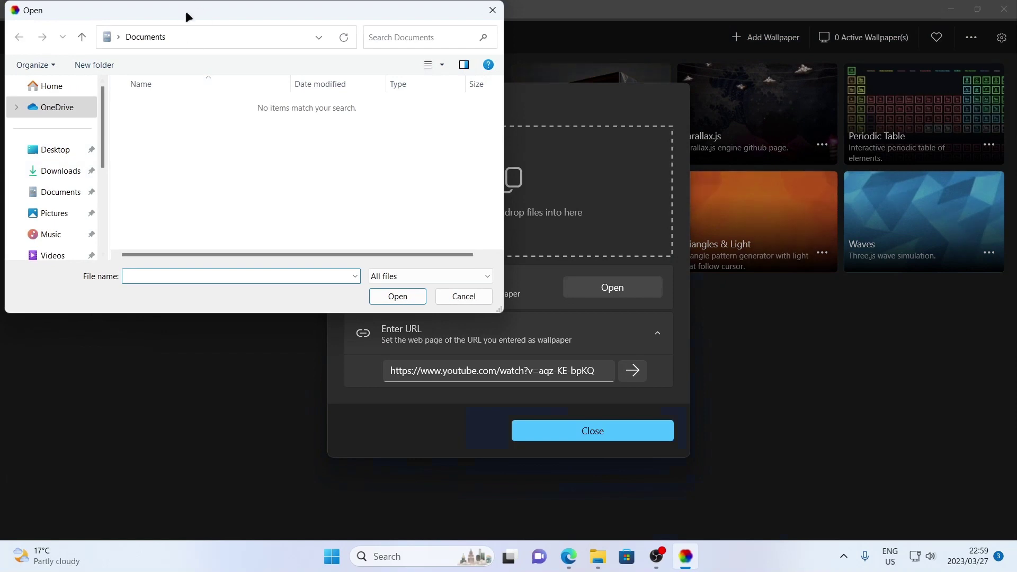
pyautogui.moveTo(186, 11); pyautogui.dragTo(430, 126)
pyautogui.scroll(-3, 297, 255)
pyautogui.click(294, 306)
pyautogui.click(421, 225)
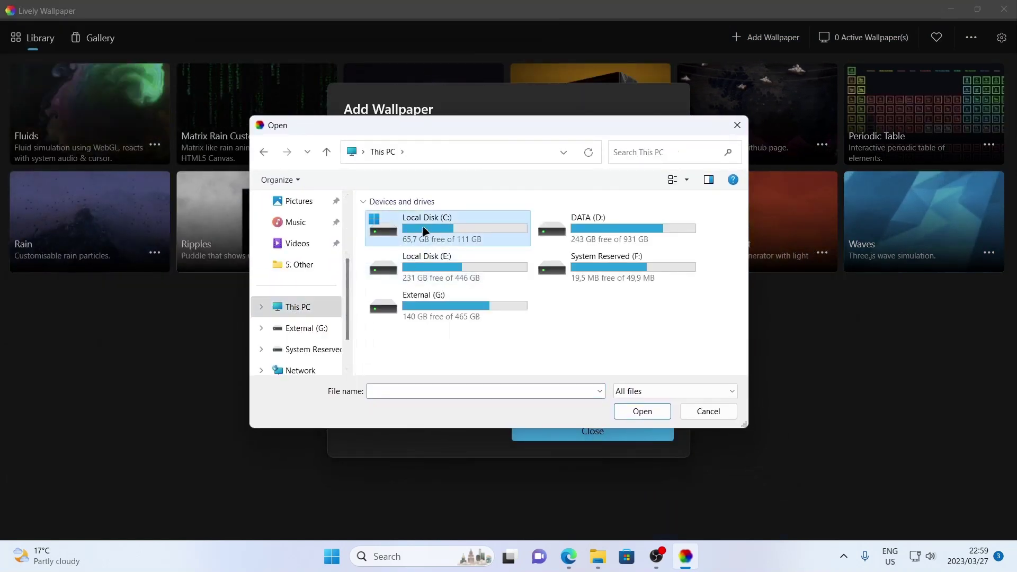
pyautogui.doubleClick(421, 224)
pyautogui.doubleClick(388, 346)
pyautogui.doubleClick(393, 222)
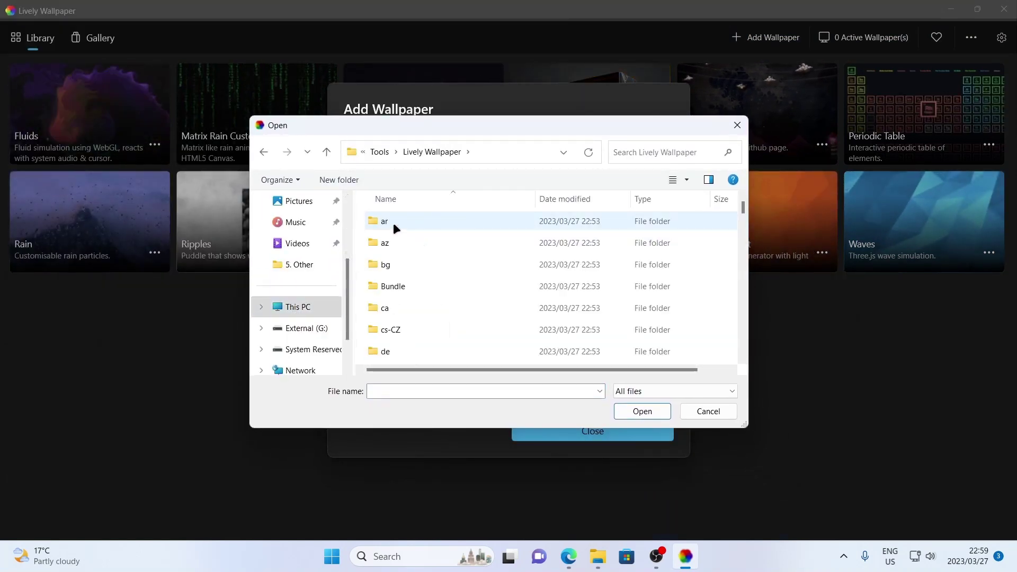
pyautogui.scroll(-10, 407, 306)
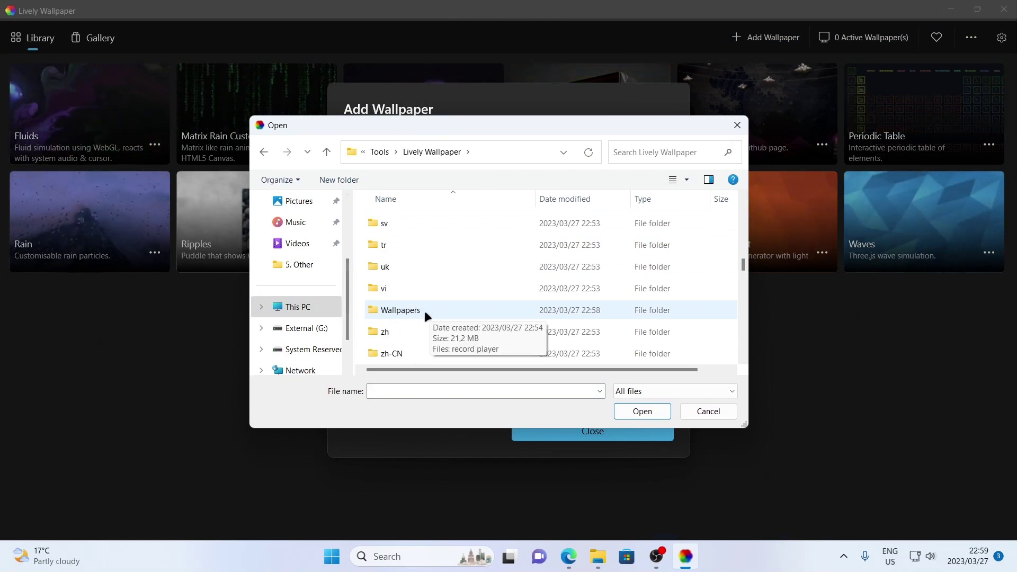
pyautogui.doubleClick(418, 308)
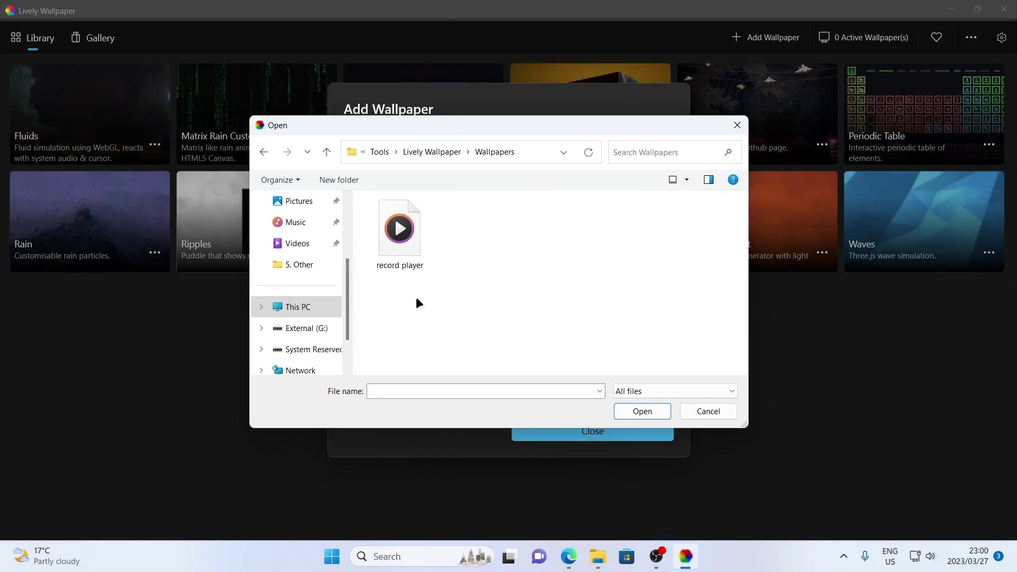
# - Add the "record player" video to the library as the wallpaper, accepting the default title and empty details
pyautogui.click(405, 243)
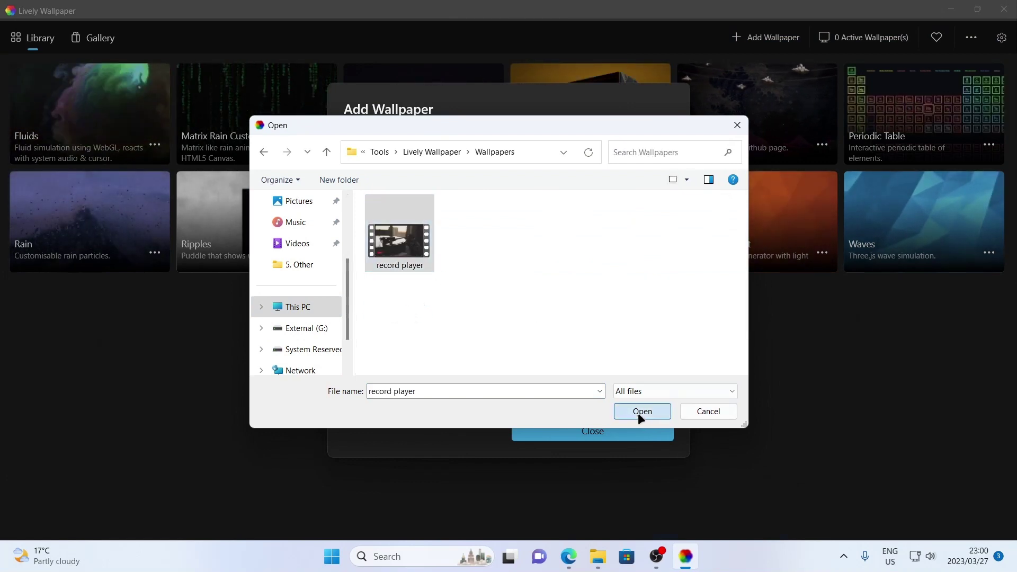
pyautogui.click(640, 411)
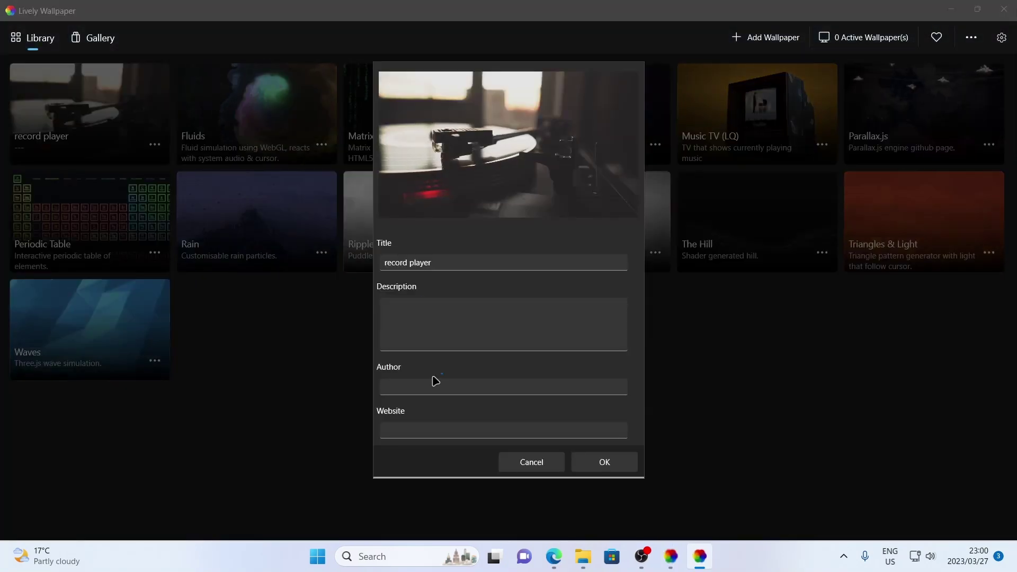
pyautogui.click(603, 462)
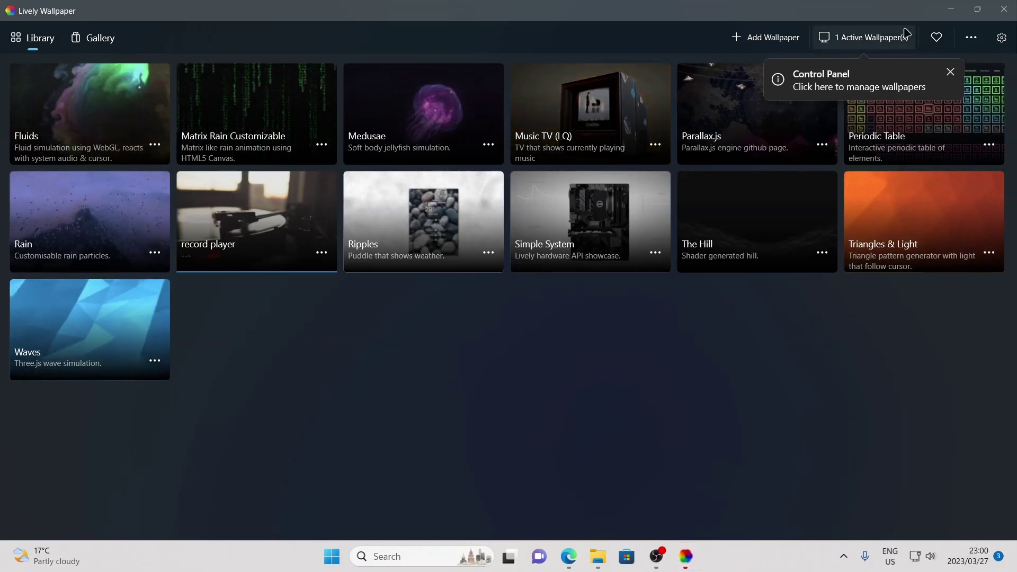
# - Minimize Lively and File Explorer to view the animated wallpaper on the bare desktop, and restore Lively
pyautogui.click(952, 10)
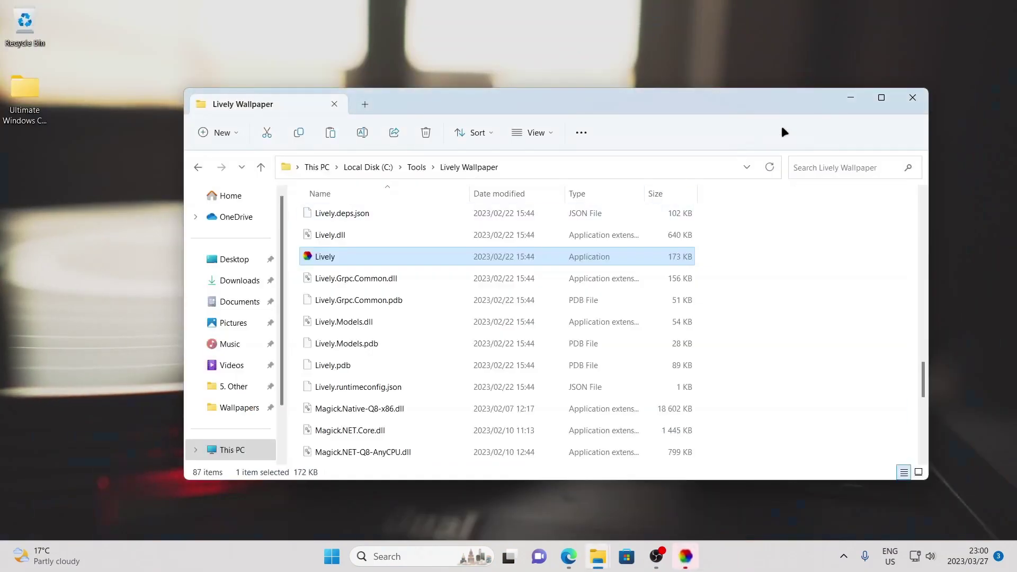
pyautogui.click(858, 102)
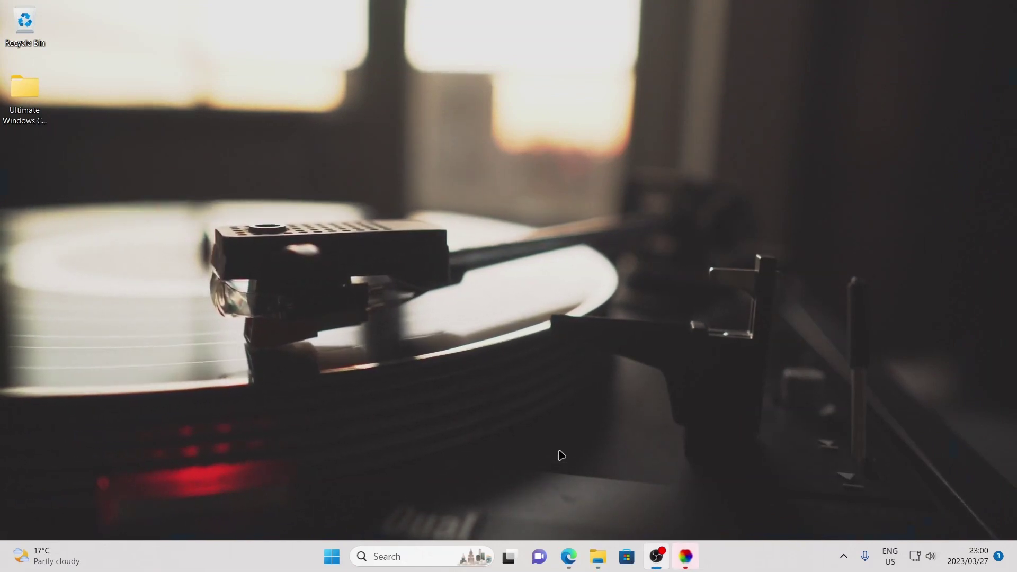
pyautogui.click(687, 562)
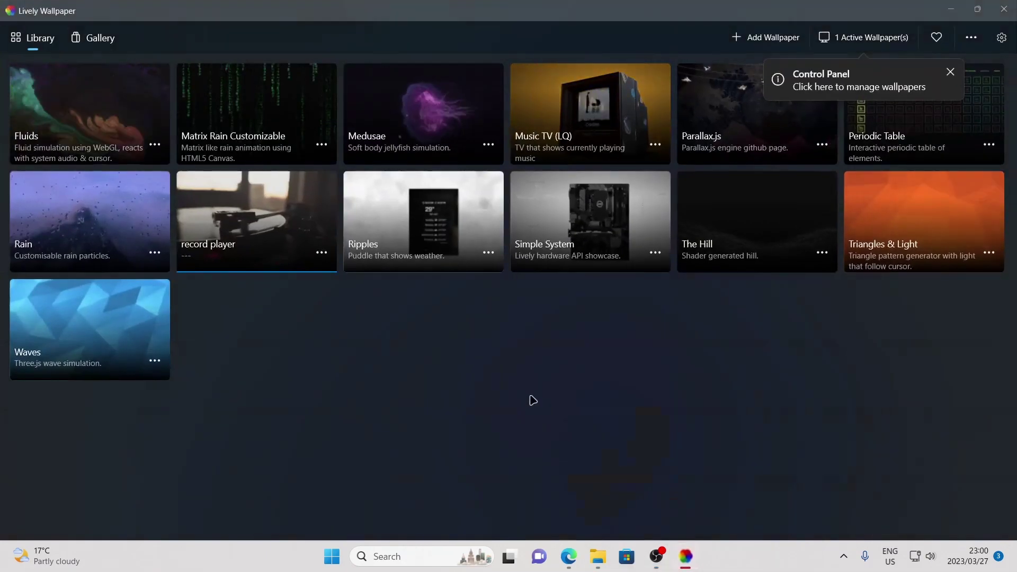
# - Examine the record player wallpaper's customisation options and the display placement methods for active wallpapers
pyautogui.rightClick(259, 219)
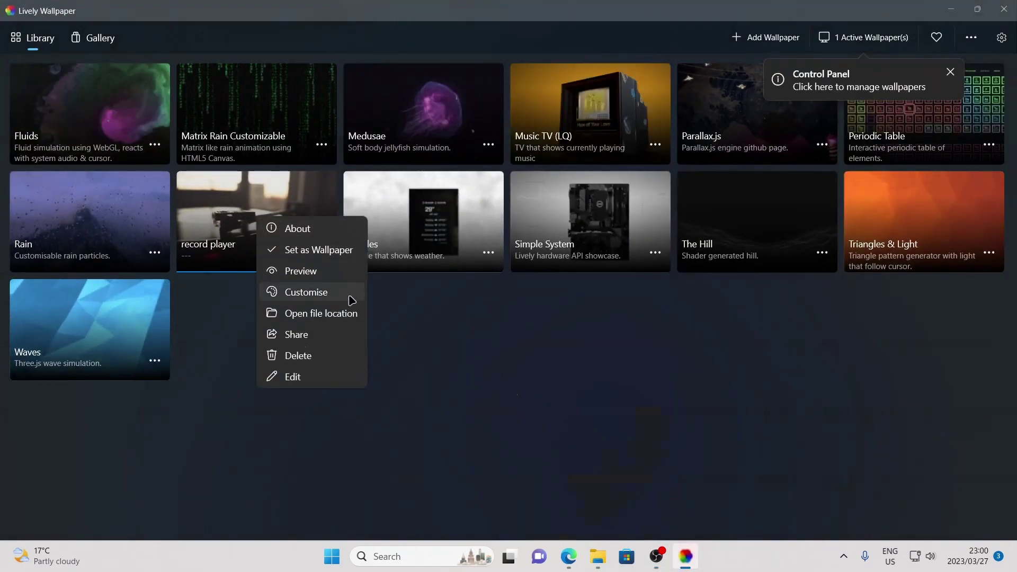
pyautogui.click(297, 292)
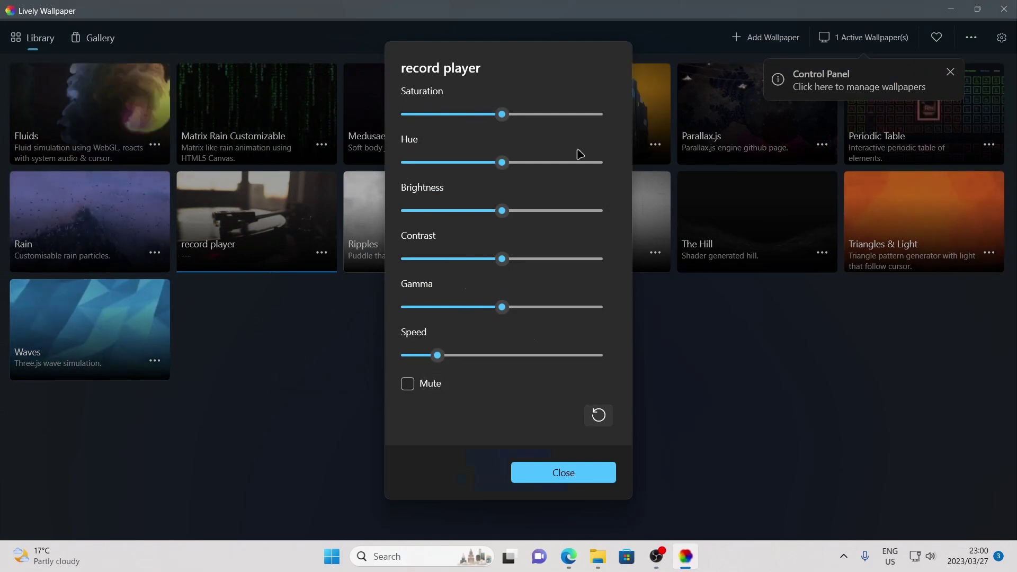
pyautogui.click(595, 472)
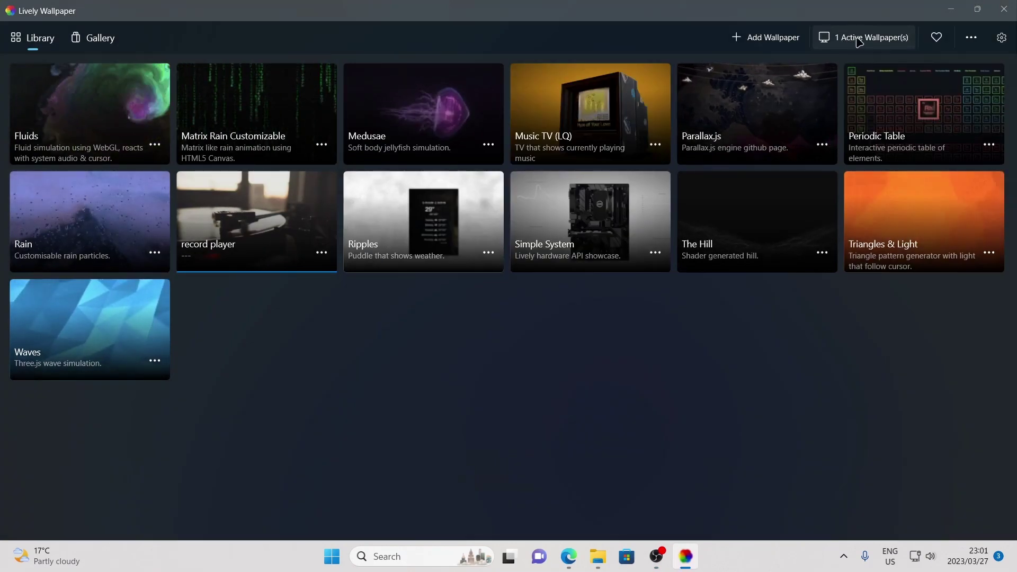
pyautogui.click(850, 38)
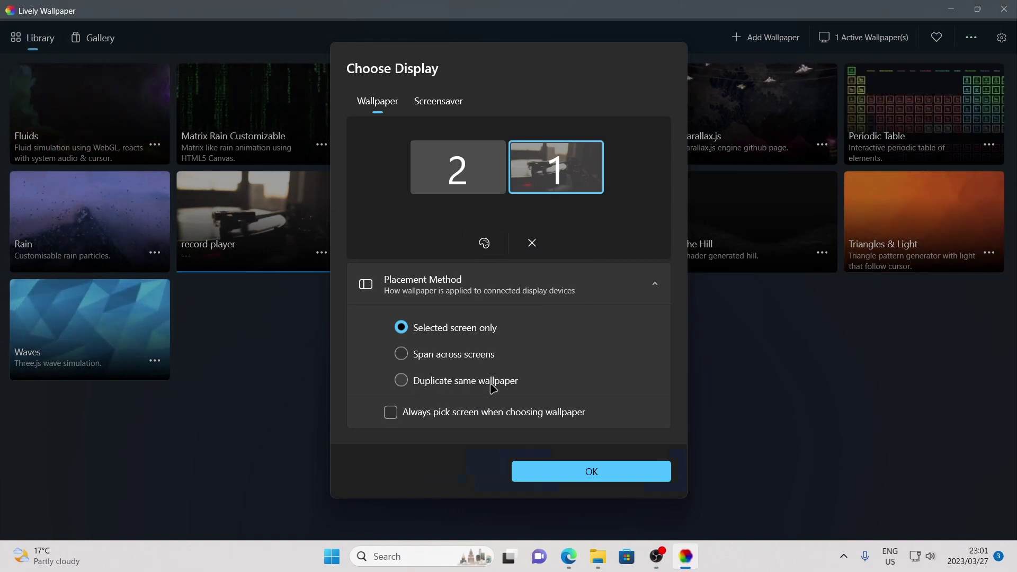
pyautogui.press('Escape')
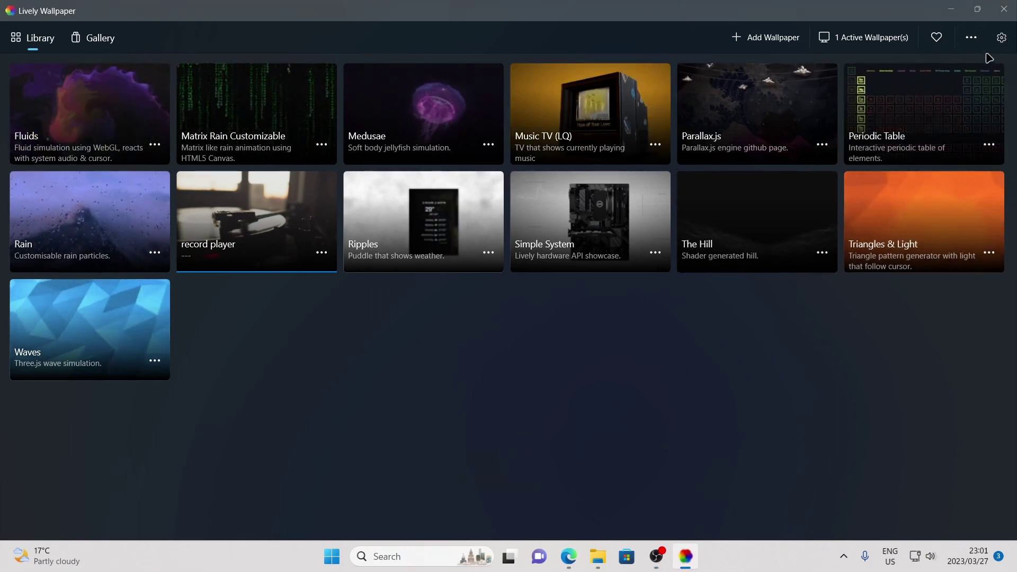
# - Review Lively's performance options for fullscreen applications and close Lively to the system tray
pyautogui.click(1000, 37)
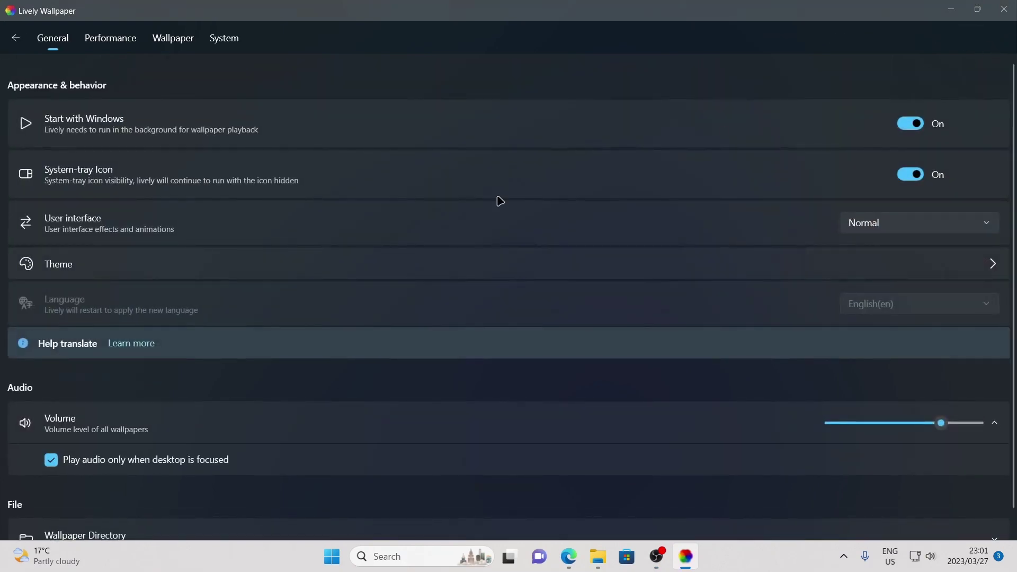
pyautogui.click(107, 42)
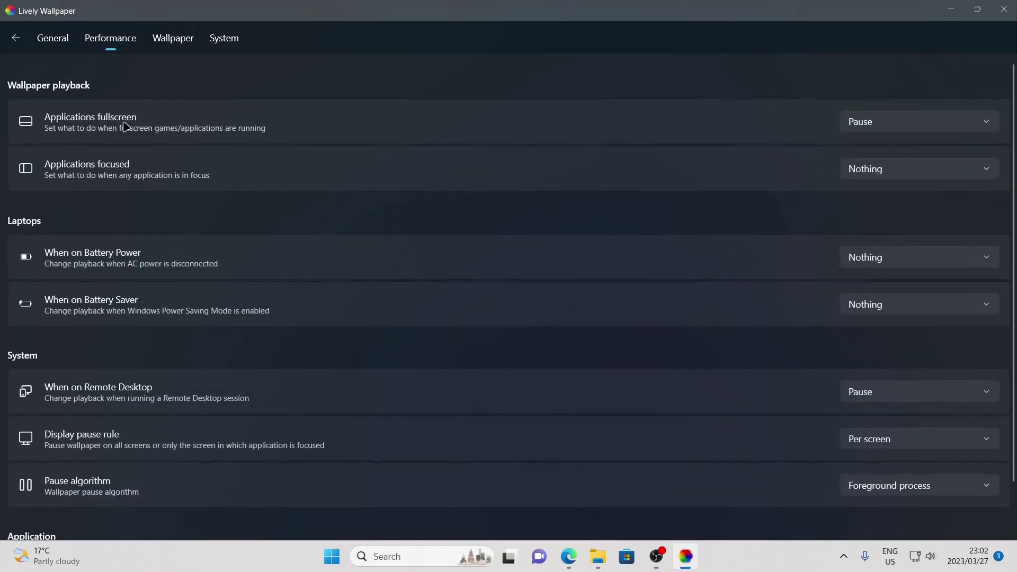
pyautogui.click(875, 125)
pyautogui.click(876, 126)
pyautogui.click(1004, 9)
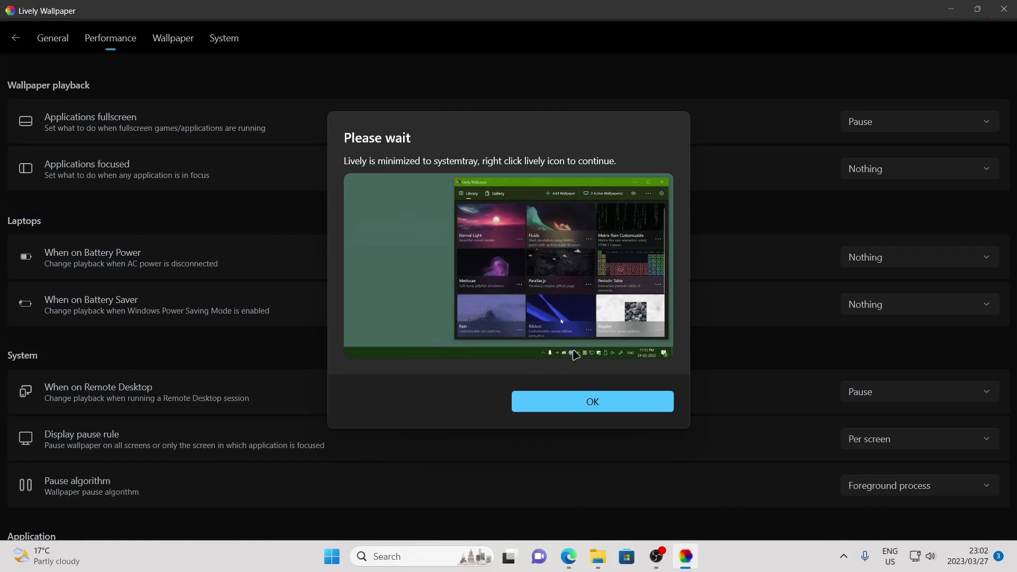
pyautogui.click(574, 408)
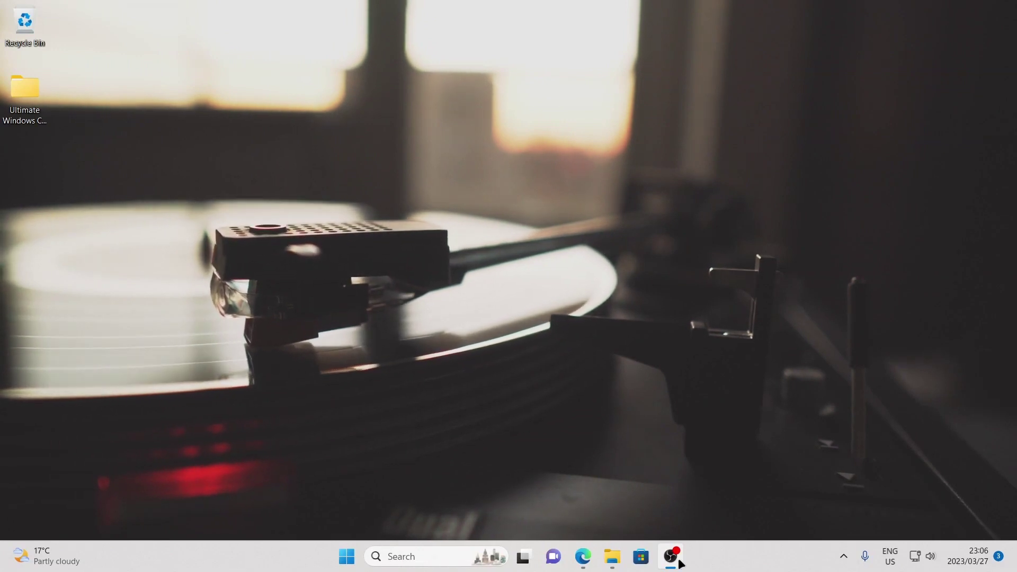
# - Glance at the Start menu and close the File Explorer window showing the cursor folder
pyautogui.press('super')
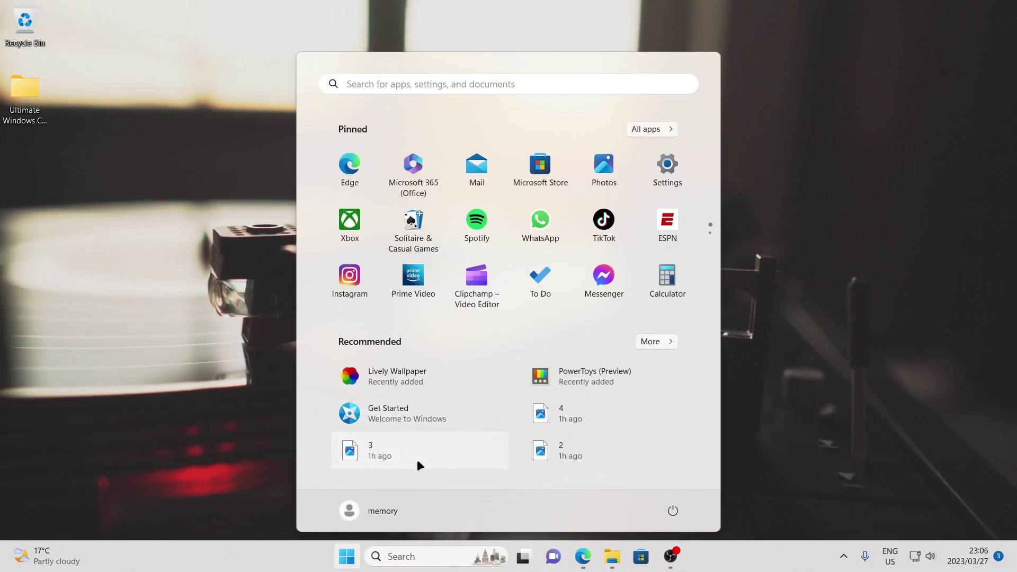
pyautogui.press('super')
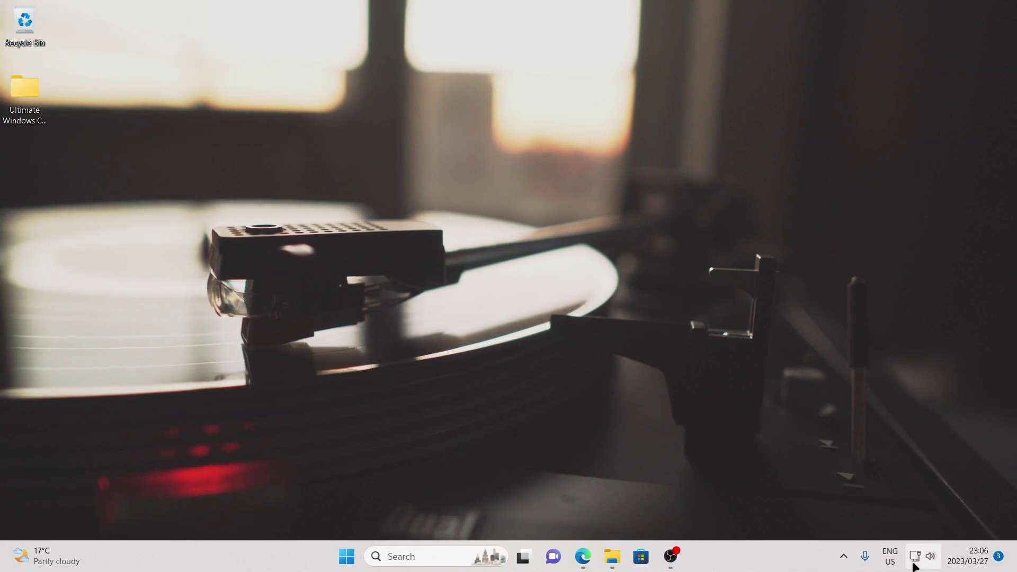
pyautogui.hotkey('alt', 'Tab')
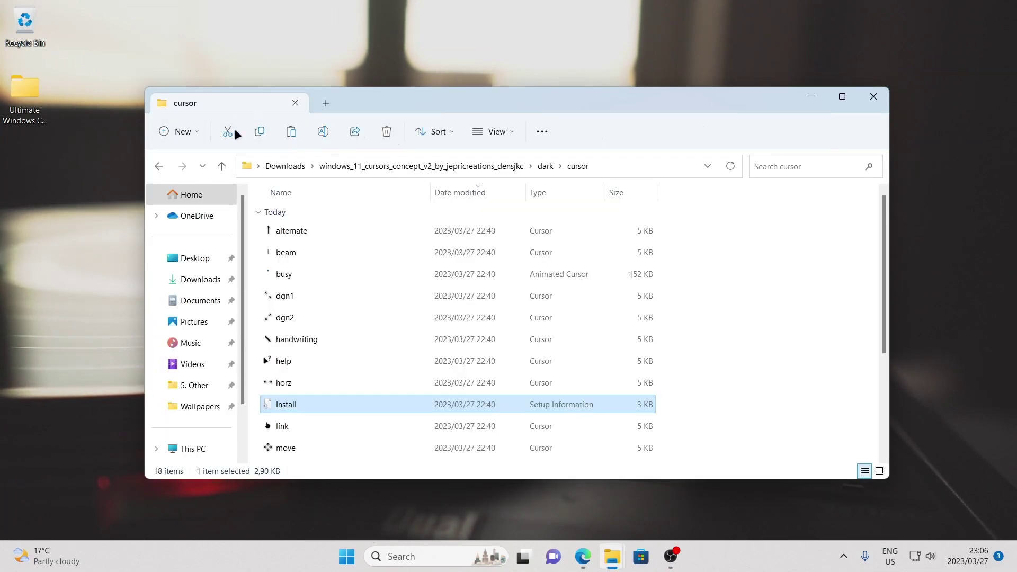
pyautogui.click(868, 106)
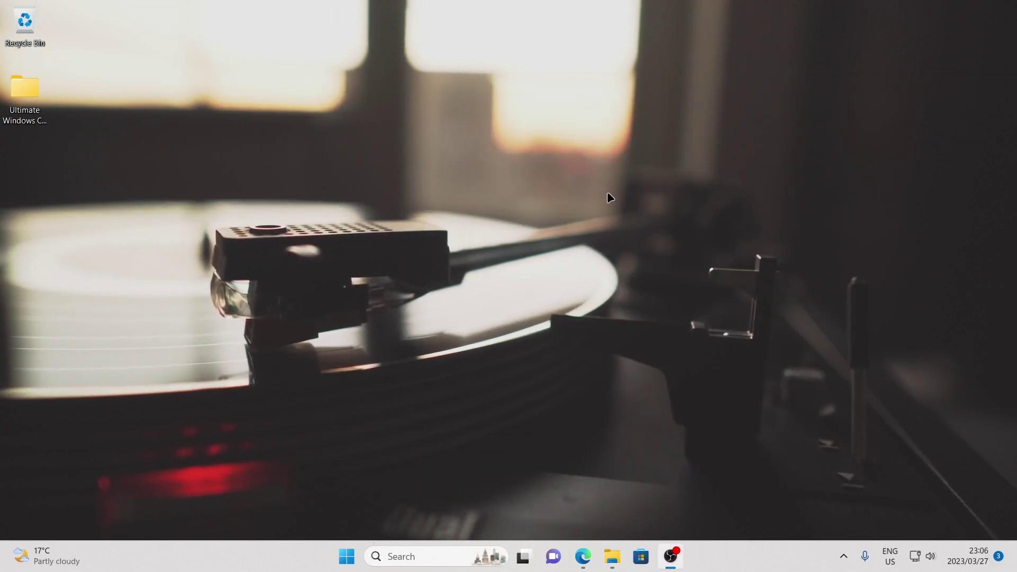
pyautogui.click(694, 454)
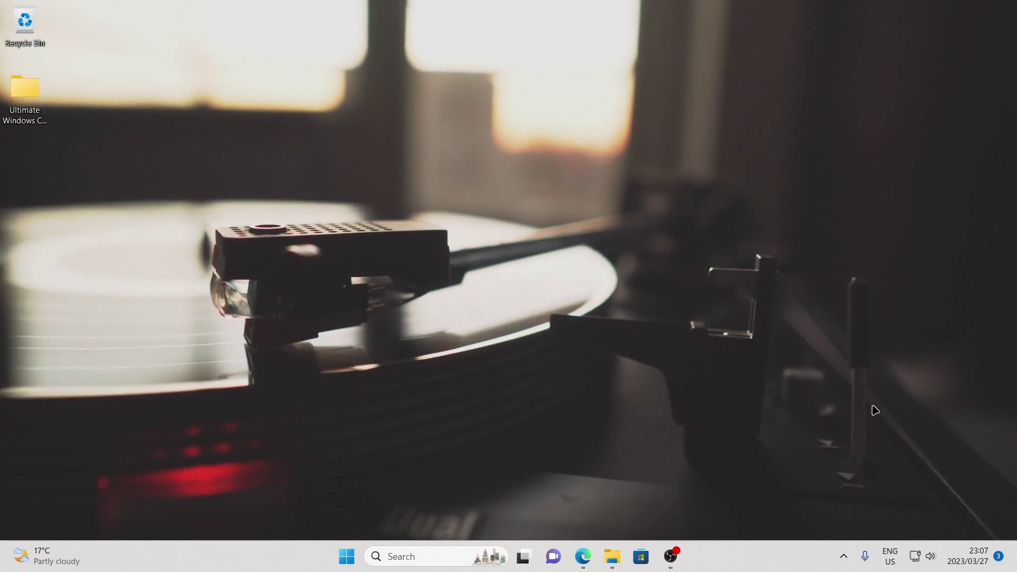
pyautogui.moveTo(614, 567)
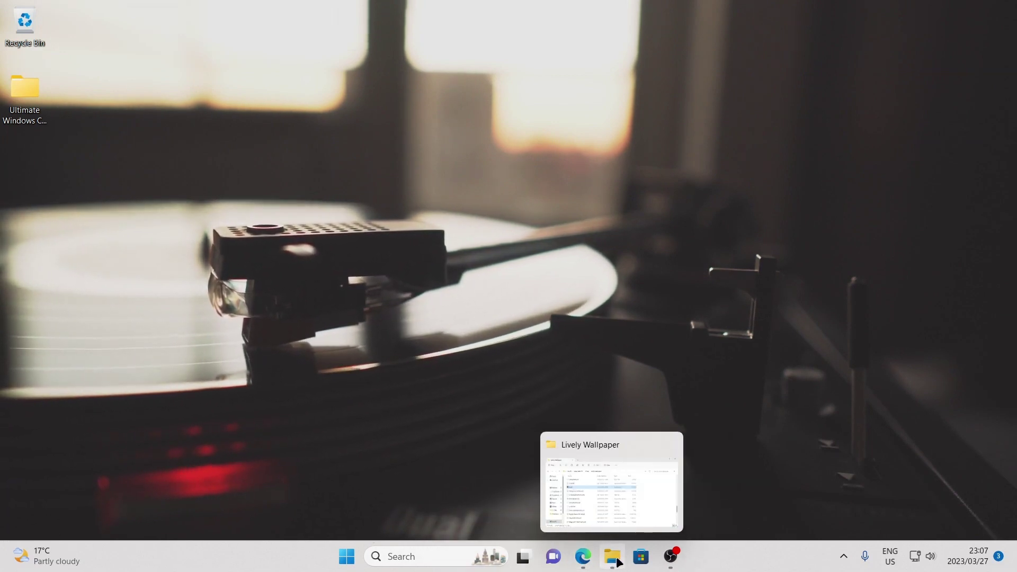
pyautogui.moveTo(677, 560)
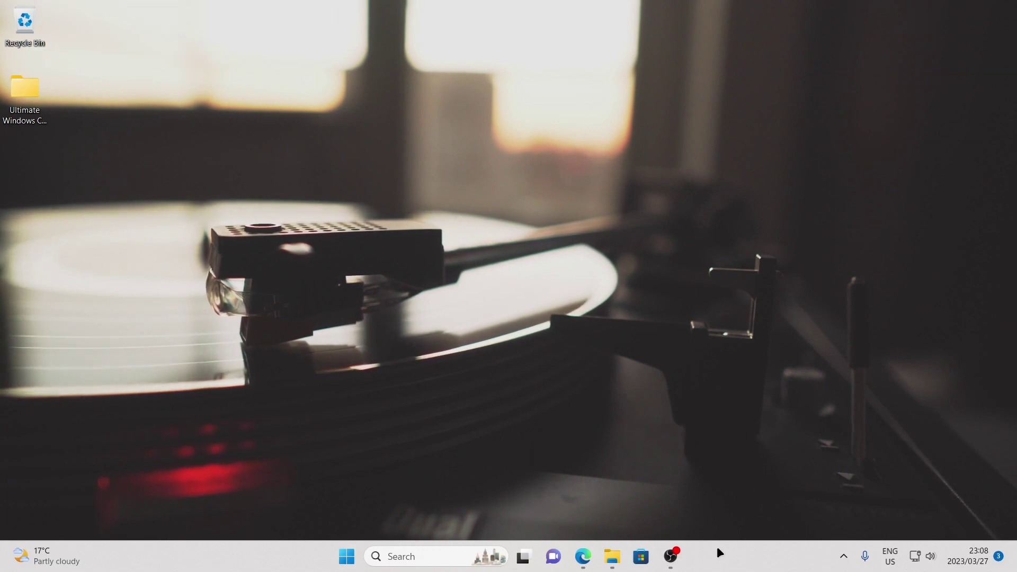
pyautogui.press('super')
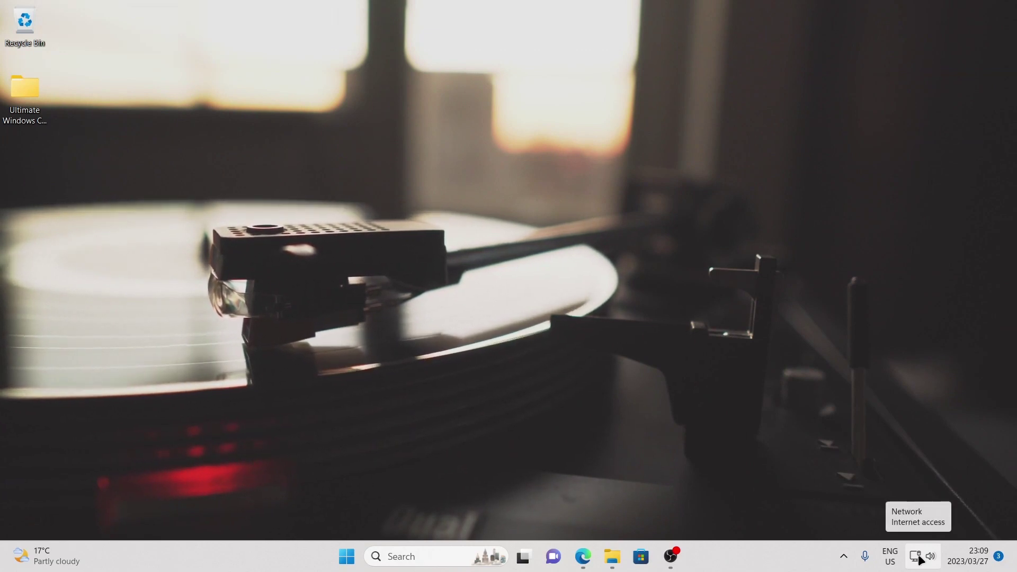
# - View the Windows quick settings and raise the speaker volume
pyautogui.click(919, 558)
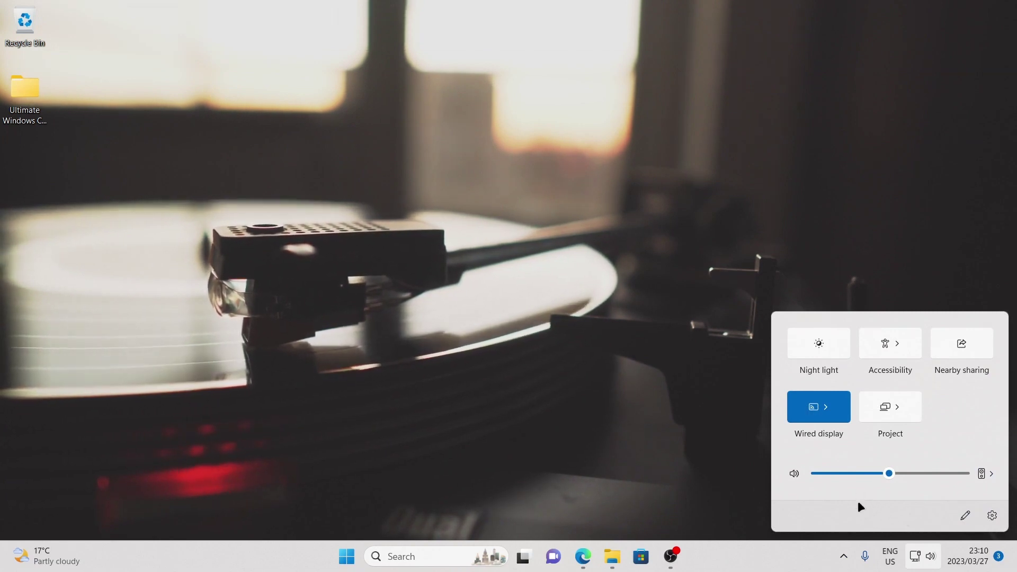
pyautogui.click(808, 552)
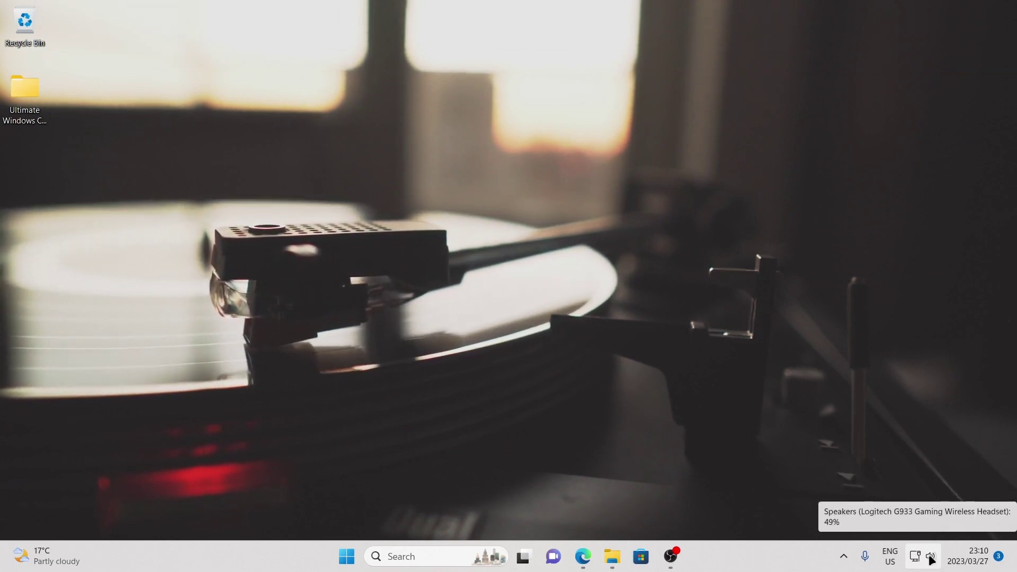
pyautogui.scroll(3, 931, 559)
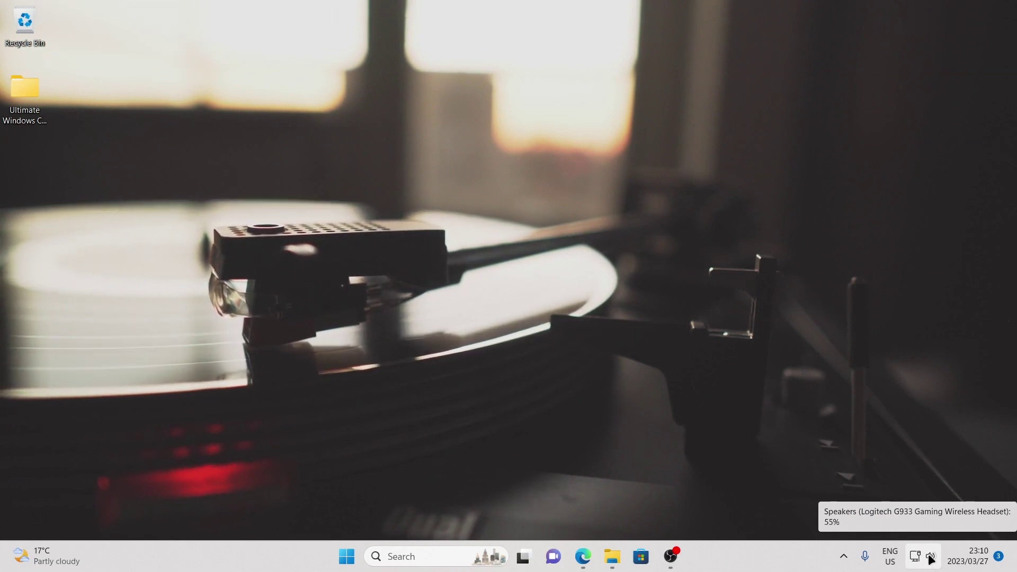
pyautogui.scroll(3, 931, 559)
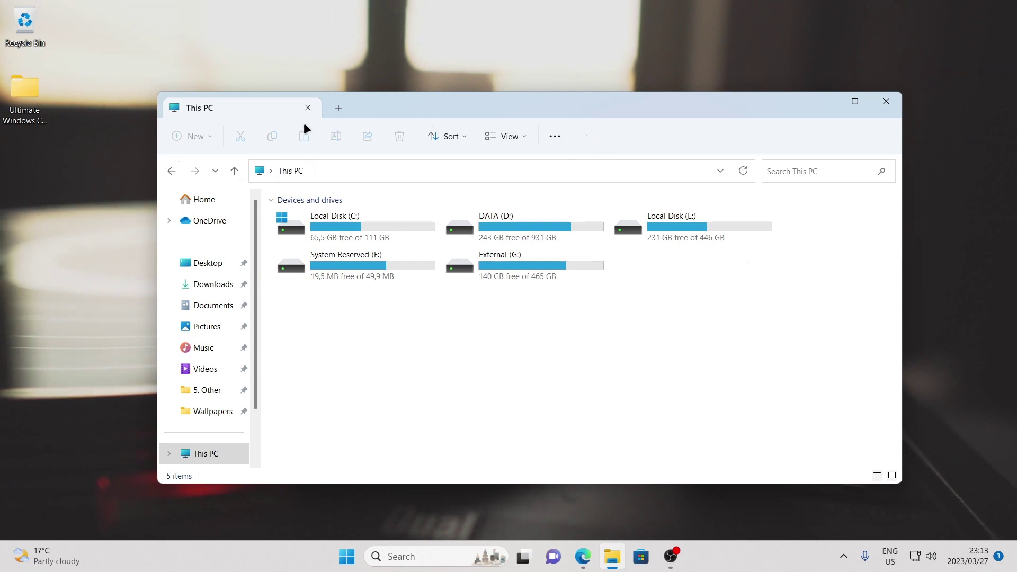
# - Open two additional Home tabs in the This PC File Explorer window and close one of them
pyautogui.click(337, 107)
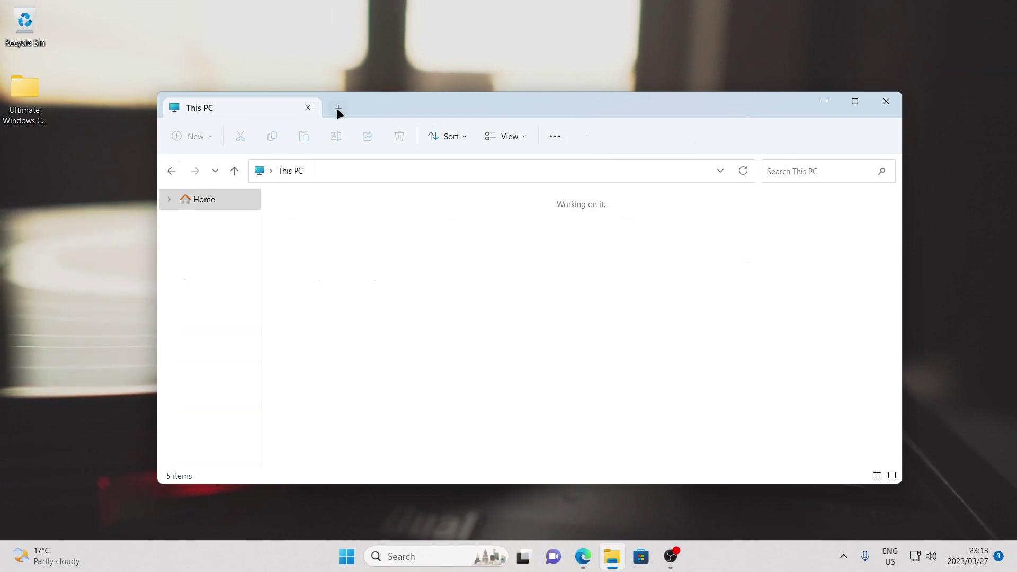
pyautogui.click(498, 108)
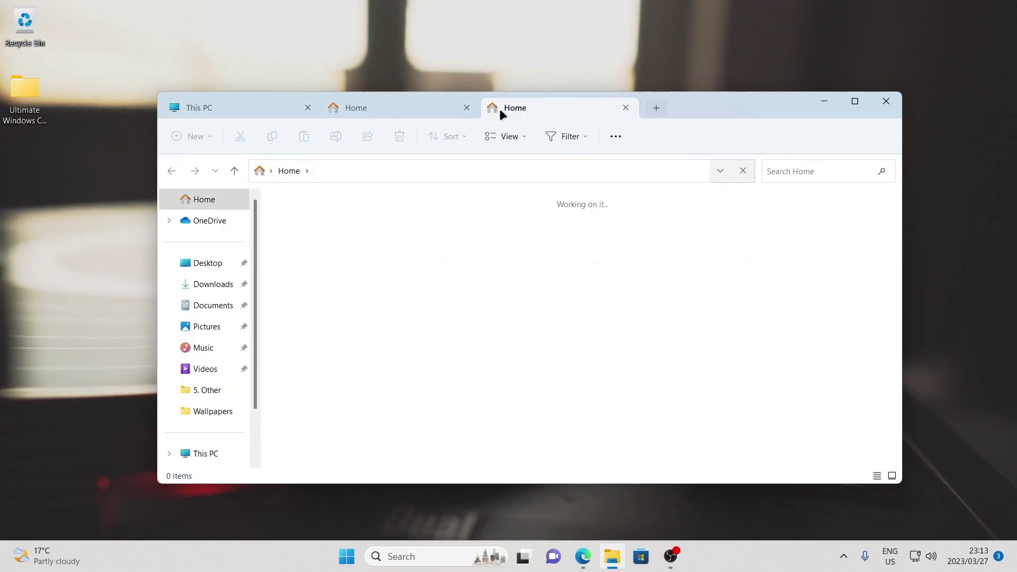
pyautogui.click(417, 111)
pyautogui.click(466, 107)
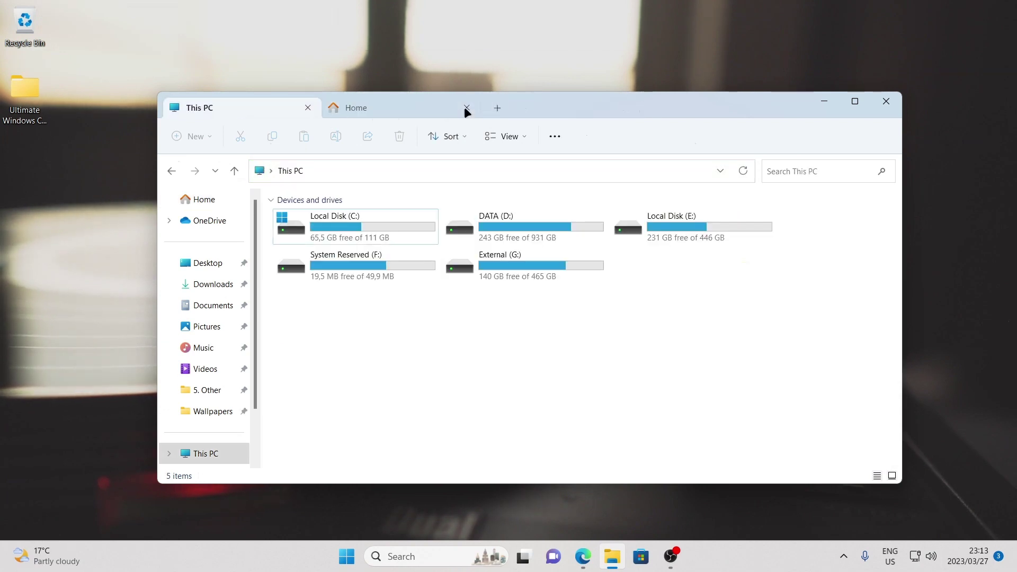
# - Close a File Explorer tab and download ep_setup.exe from the latest ExplorerPatcher release, 22621.1413.54.5, on GitHub in Edge
pyautogui.hotkey('ctrl', 'w')
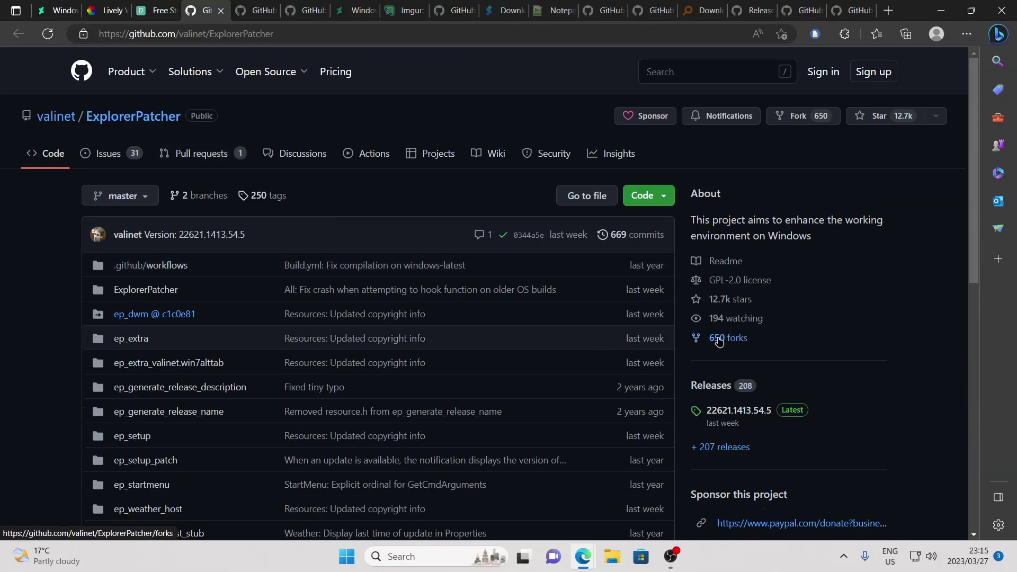
pyautogui.scroll(-3, 704, 272)
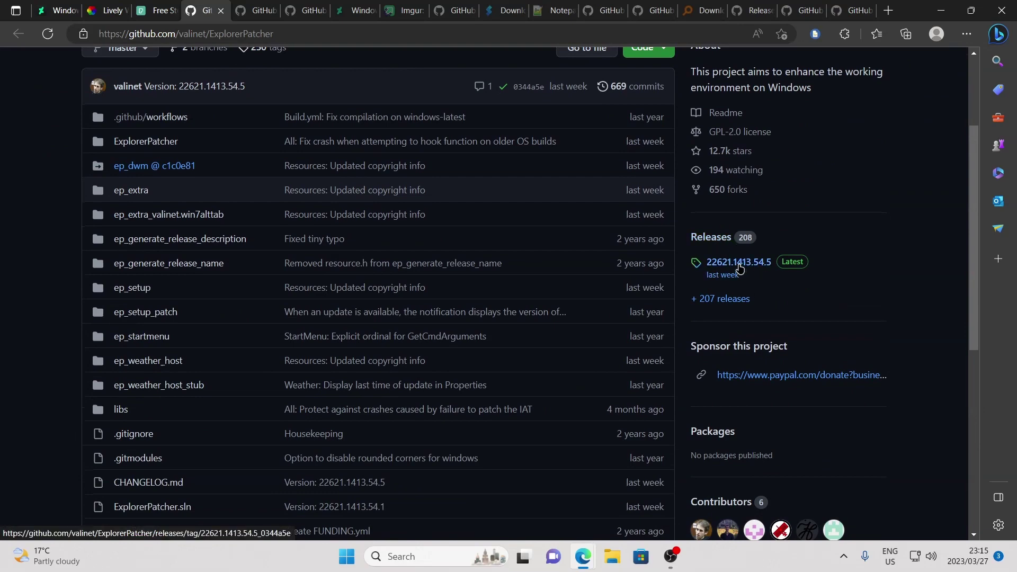
pyautogui.click(717, 276)
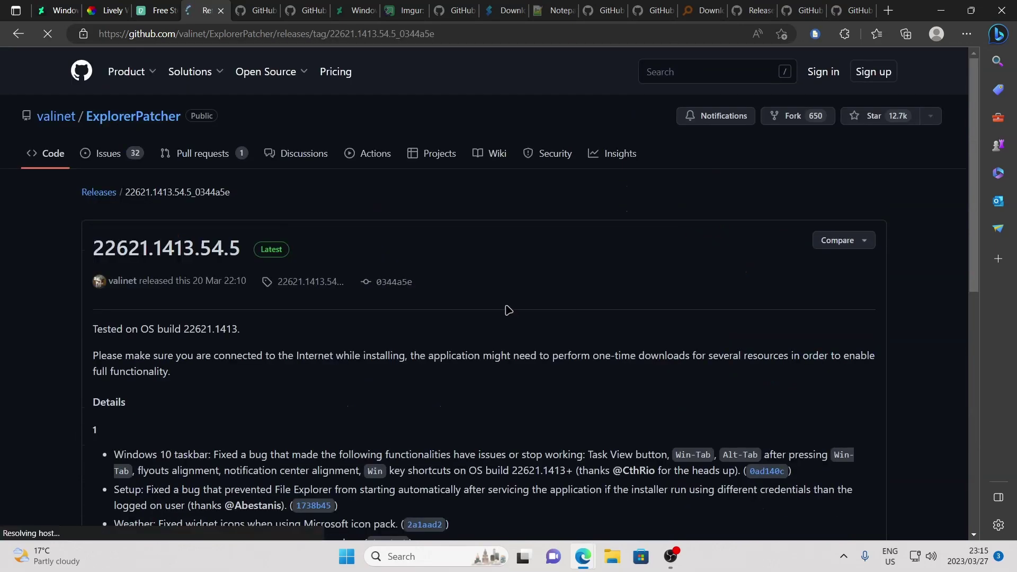
pyautogui.scroll(-10, 304, 317)
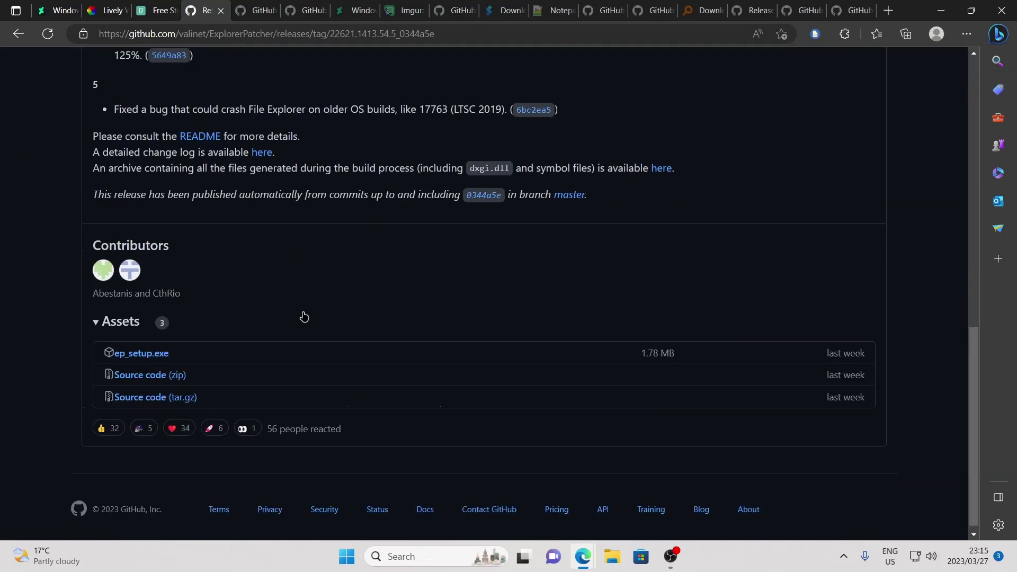
pyautogui.click(139, 361)
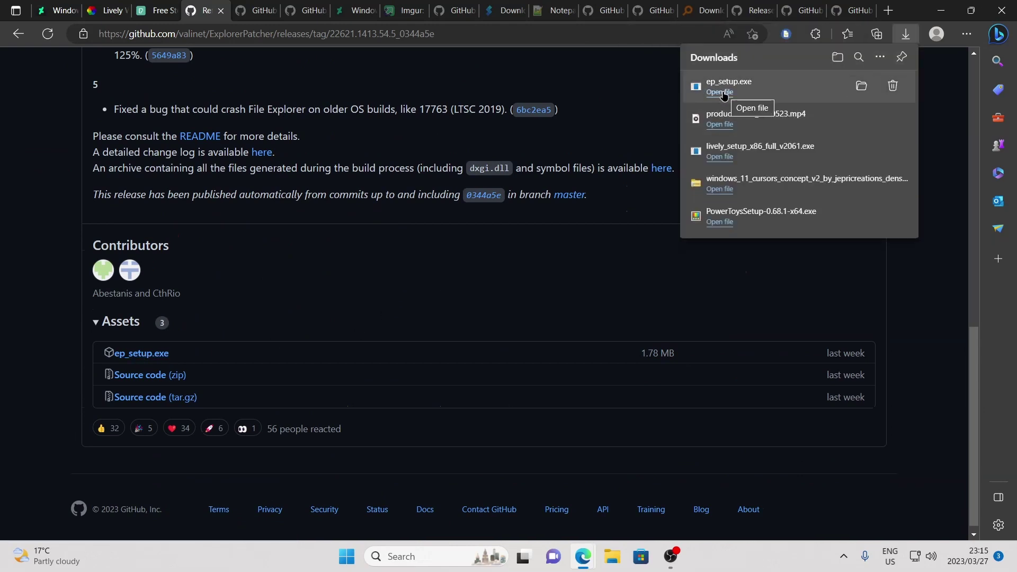
# - Run the downloaded ep_setup.exe installer and minimize the browser to show the desktop
pyautogui.click(720, 93)
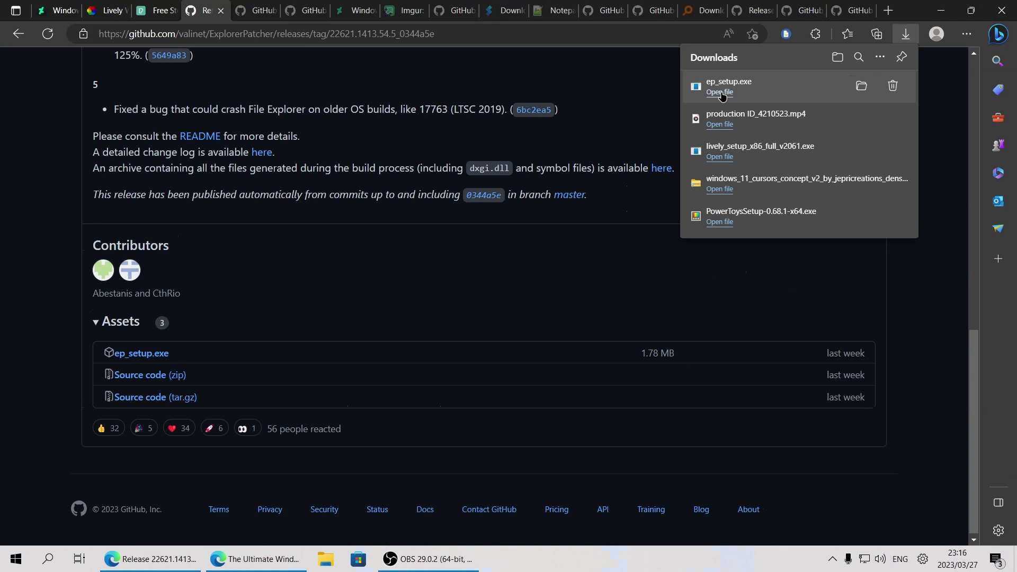
pyautogui.click(719, 93)
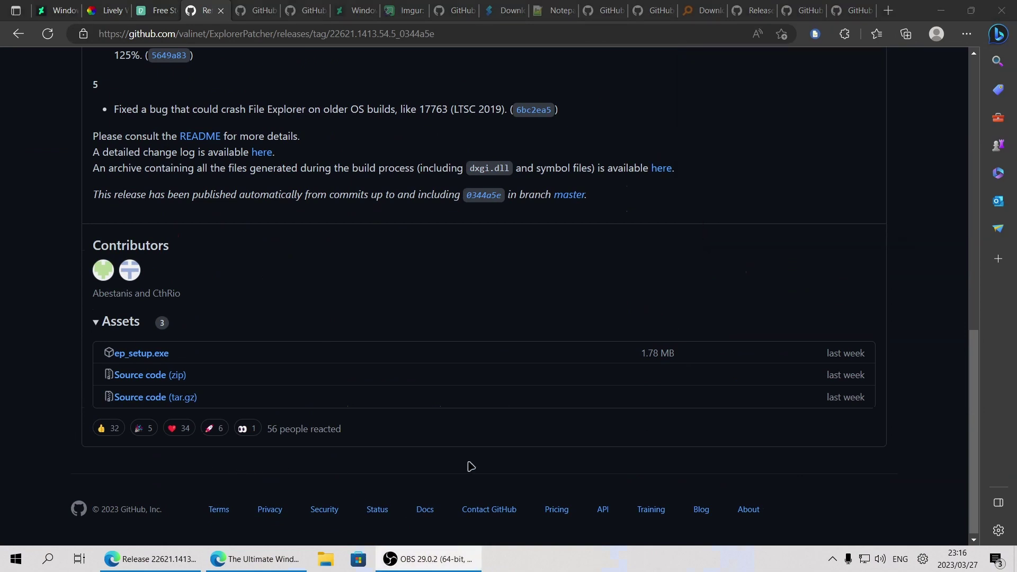
pyautogui.click(940, 10)
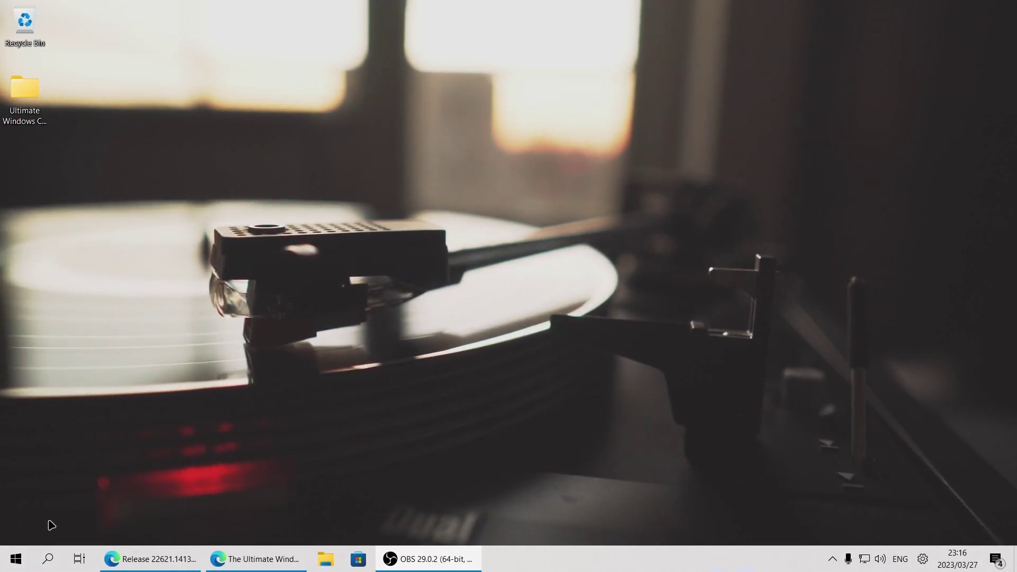
# - View the Start menu from the new taskbar, close it, and open the ExplorerPatcher Properties window
pyautogui.click(19, 560)
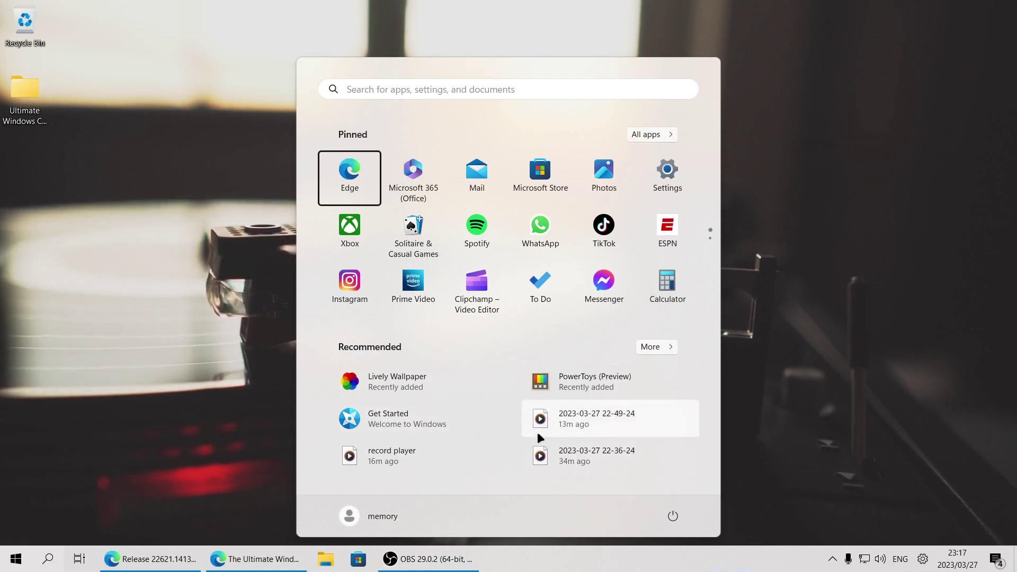
pyautogui.press('Escape')
pyautogui.rightClick(552, 558)
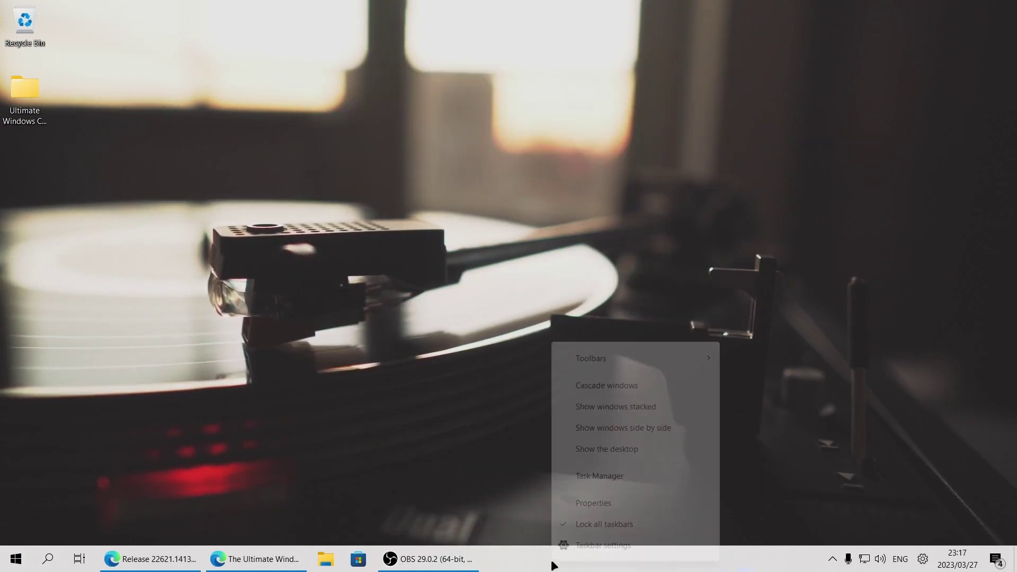
pyautogui.click(585, 500)
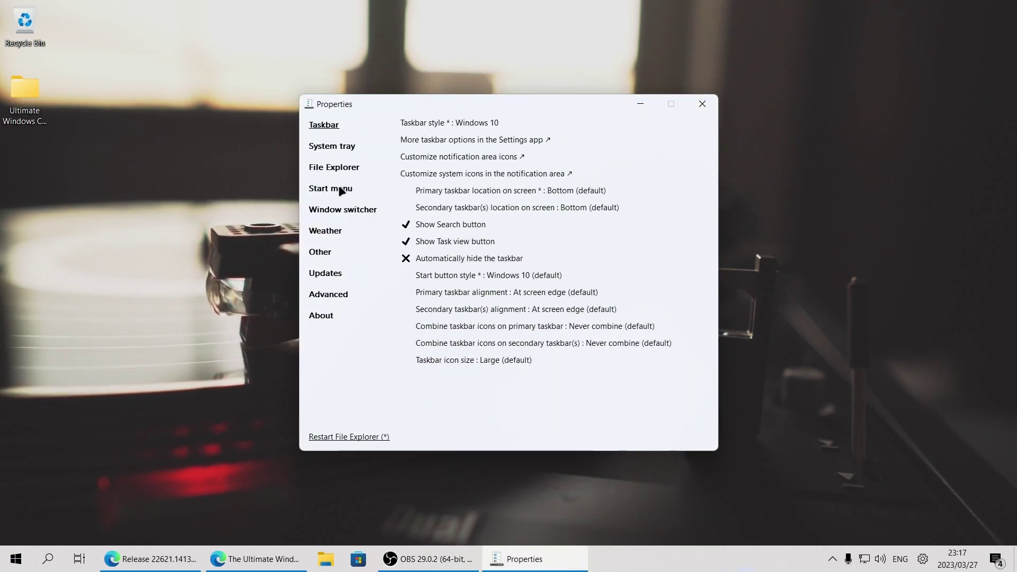
# - Set the Start menu's position on screen to At screen edge and check it by opening the Start menu
pyautogui.click(324, 191)
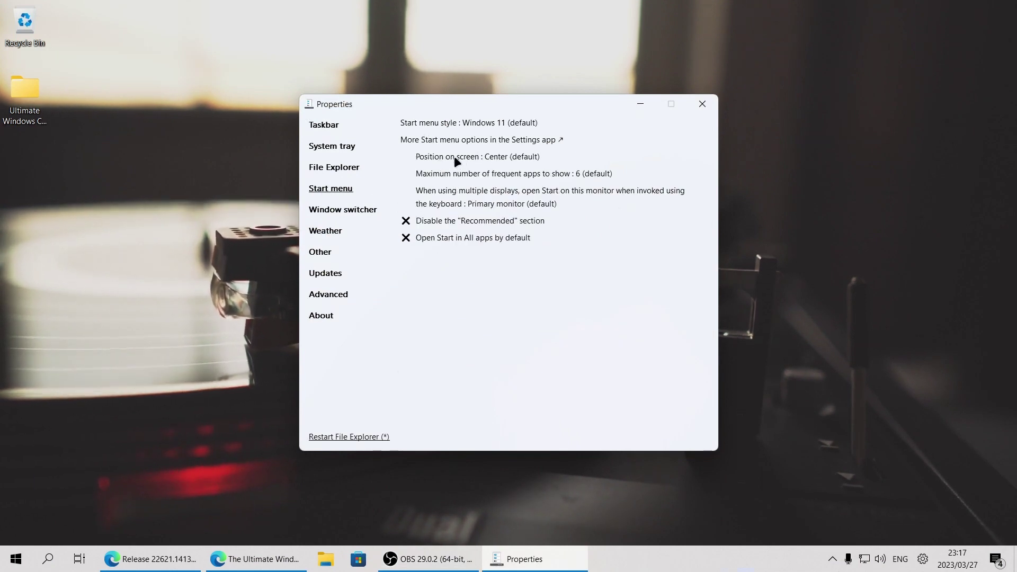
pyautogui.click(504, 157)
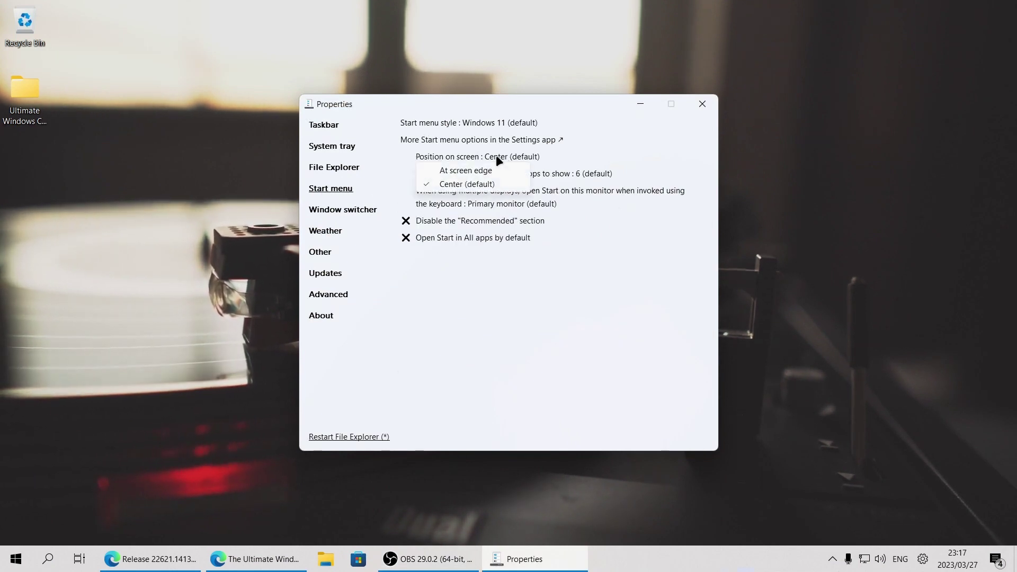
pyautogui.click(456, 172)
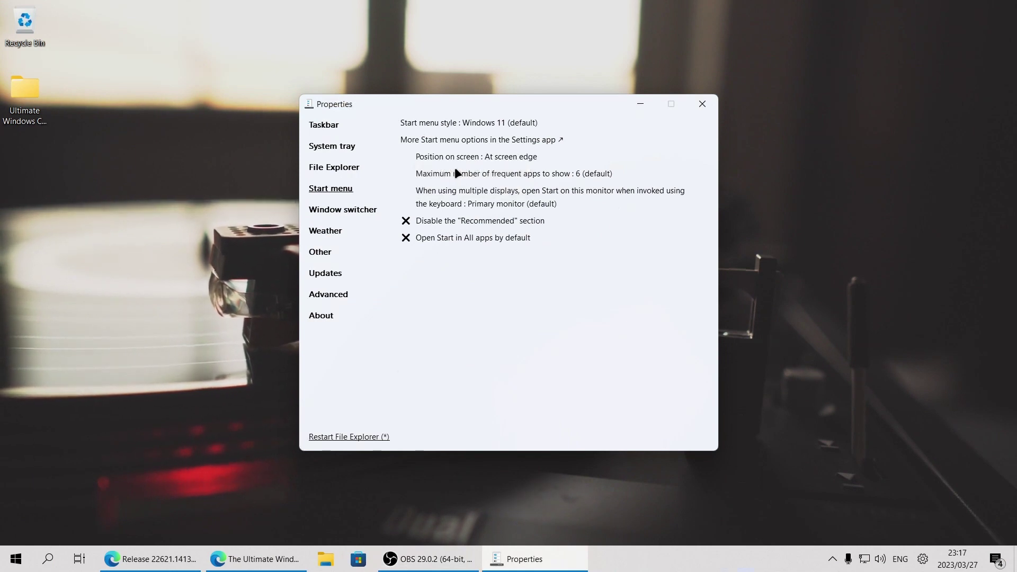
pyautogui.click(16, 559)
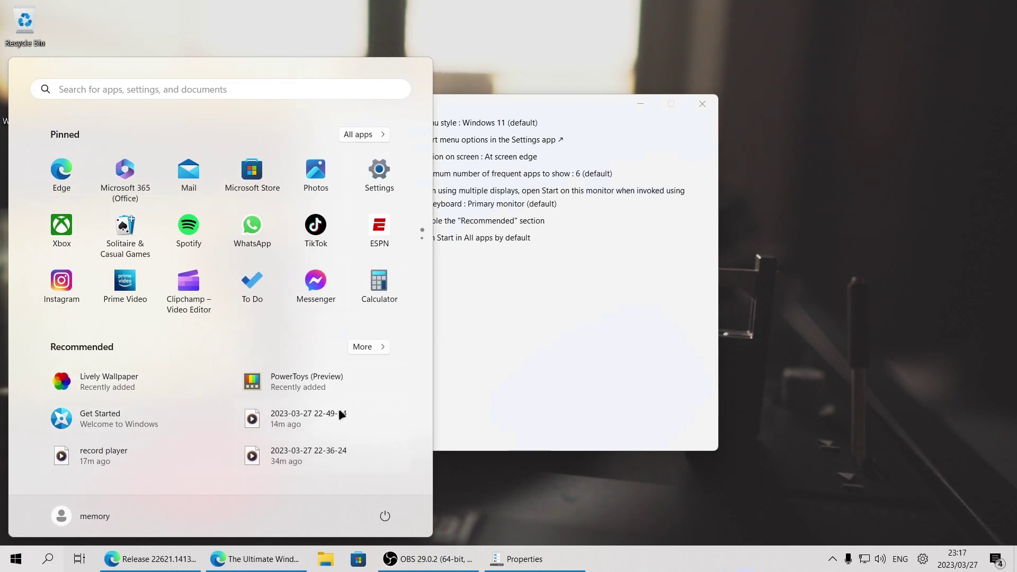
pyautogui.click(512, 293)
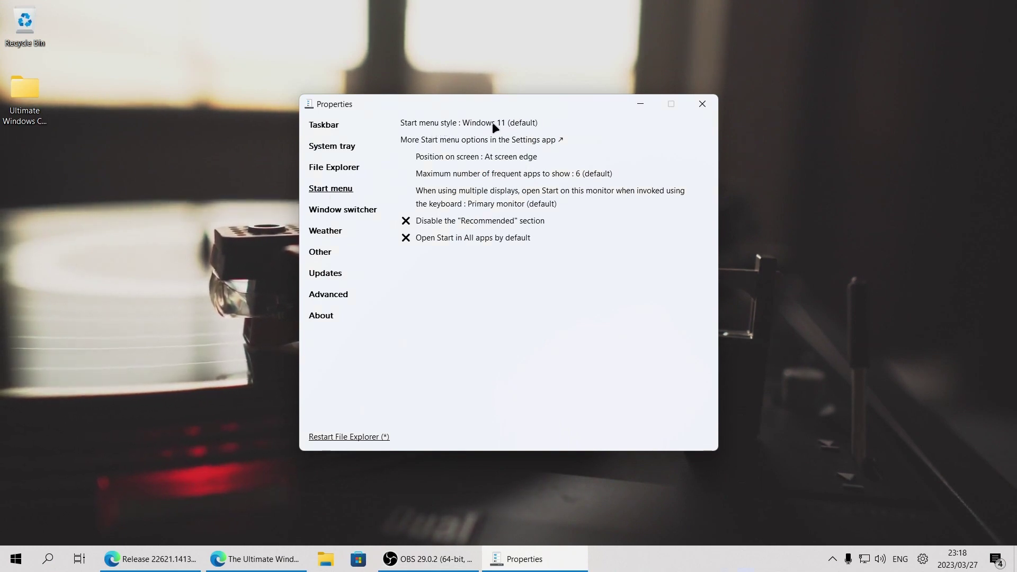
# - Set the Start menu style to Windows 10 with rounded corners, floating menu, and preview the Start menu
pyautogui.click(507, 124)
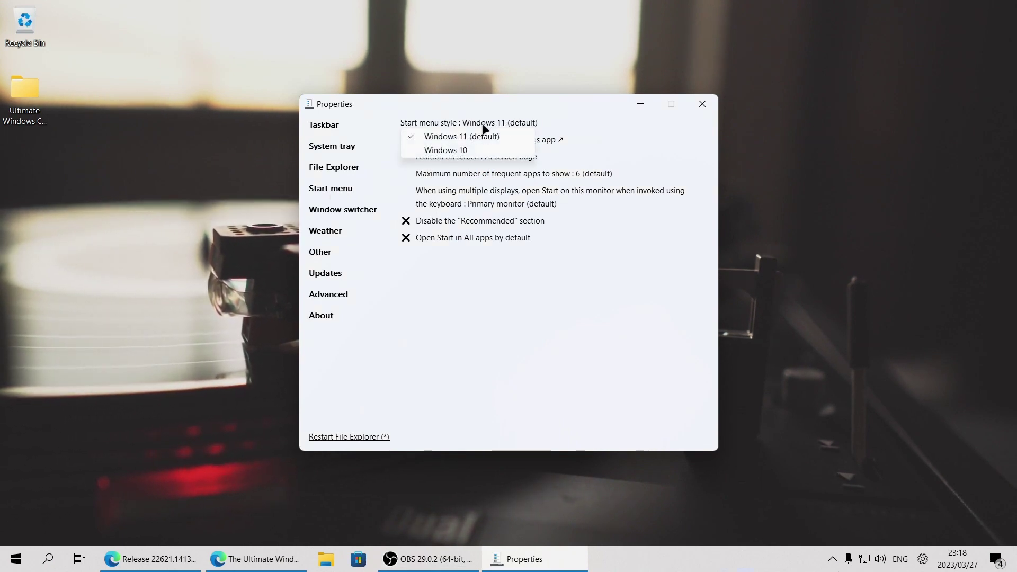
pyautogui.click(468, 150)
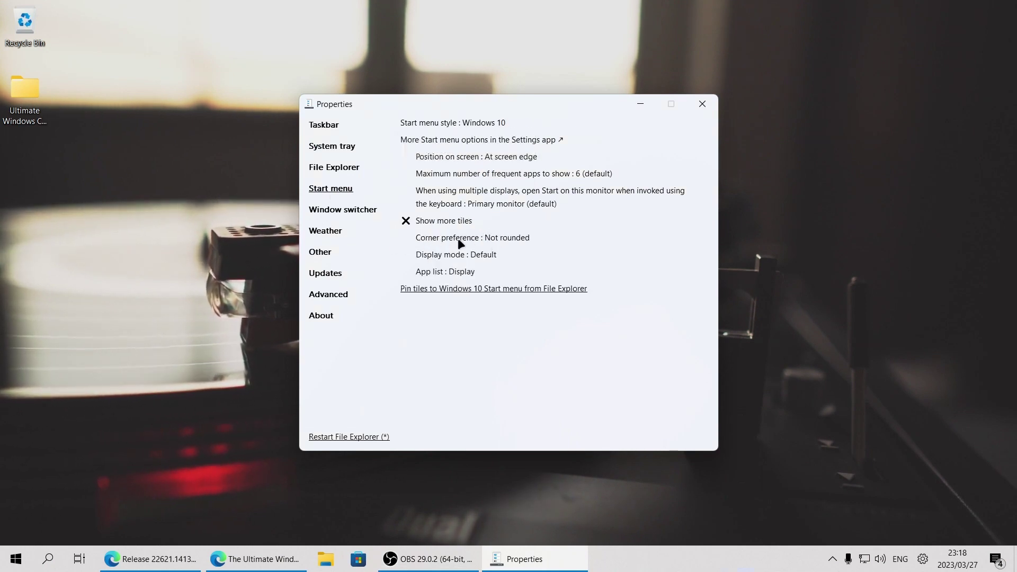
pyautogui.click(498, 237)
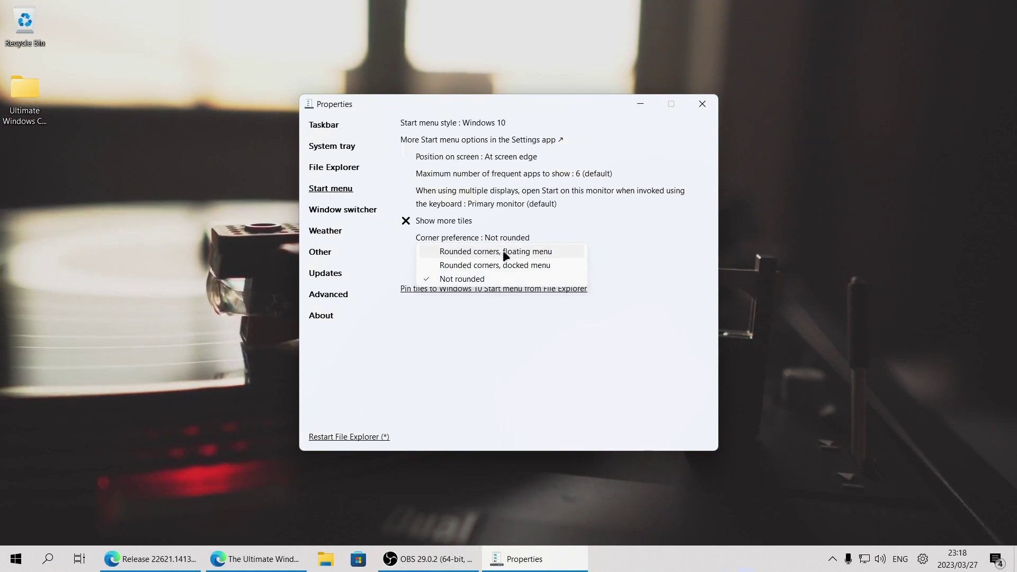
pyautogui.click(500, 253)
pyautogui.click(20, 559)
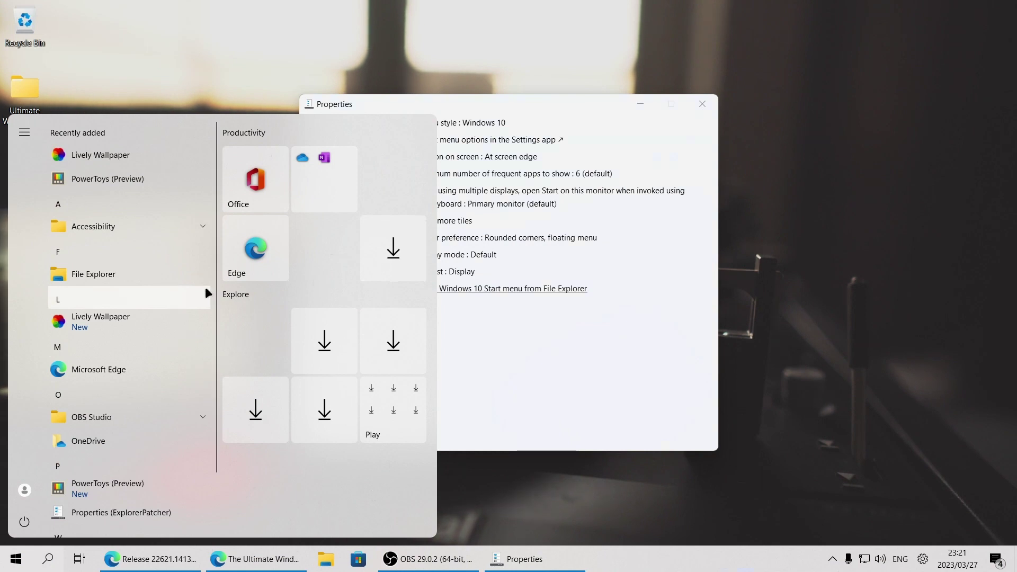
pyautogui.press('Escape')
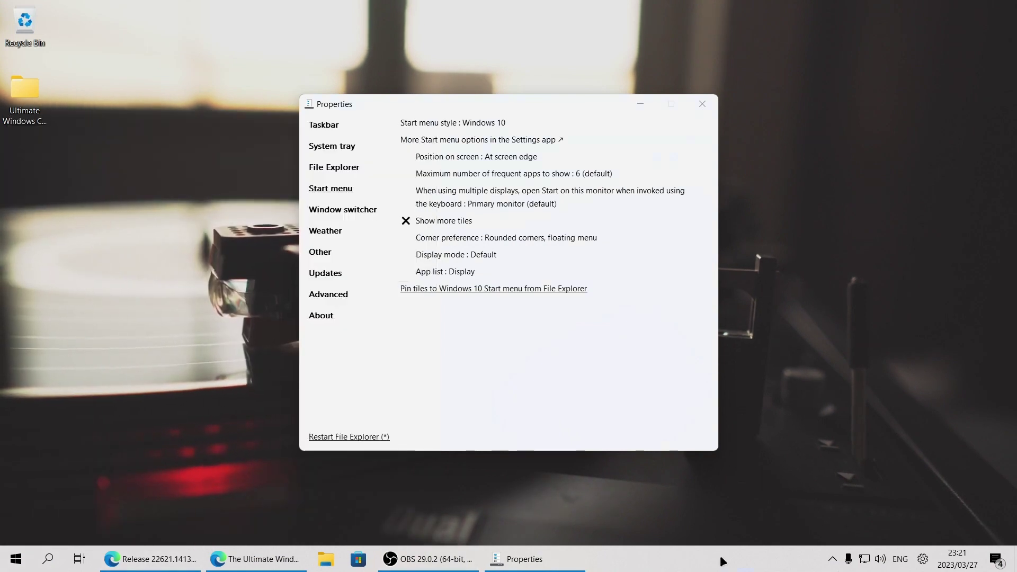
# - Unlock all taskbars, move the taskbar to another screen edge and back, and lock all taskbars again
pyautogui.rightClick(641, 566)
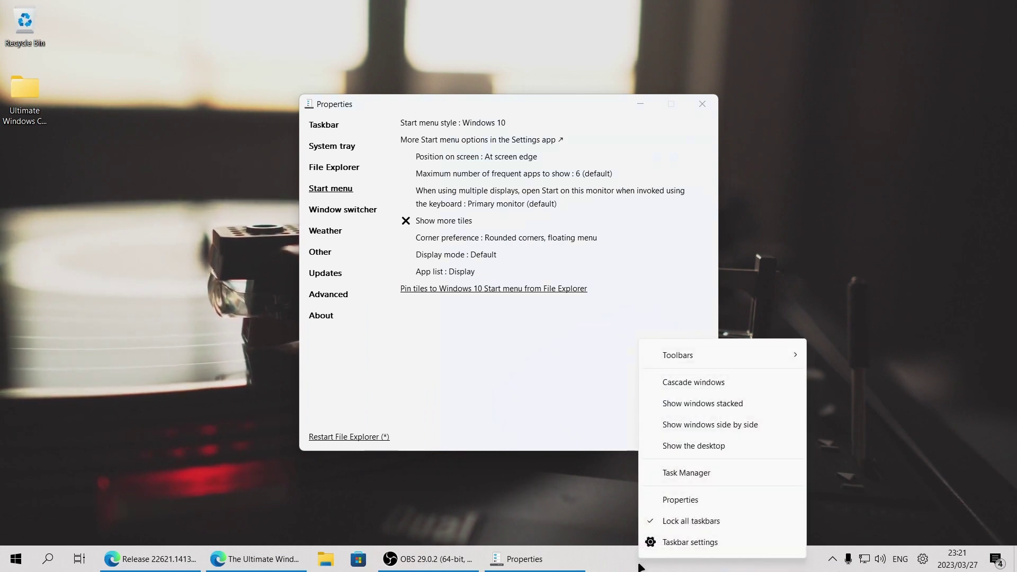
pyautogui.click(663, 520)
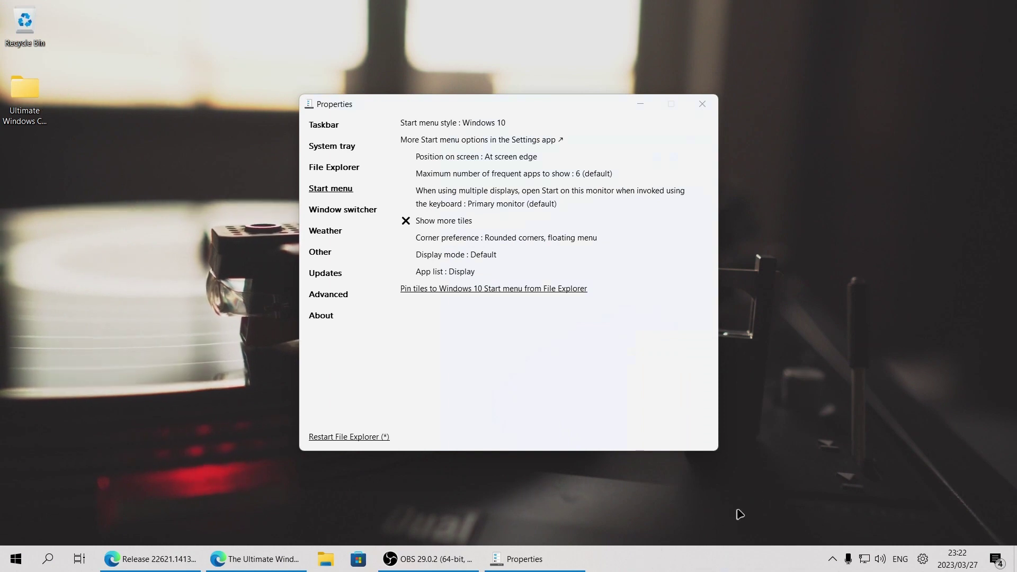
pyautogui.moveTo(740, 559); pyautogui.dragTo(373, 496)
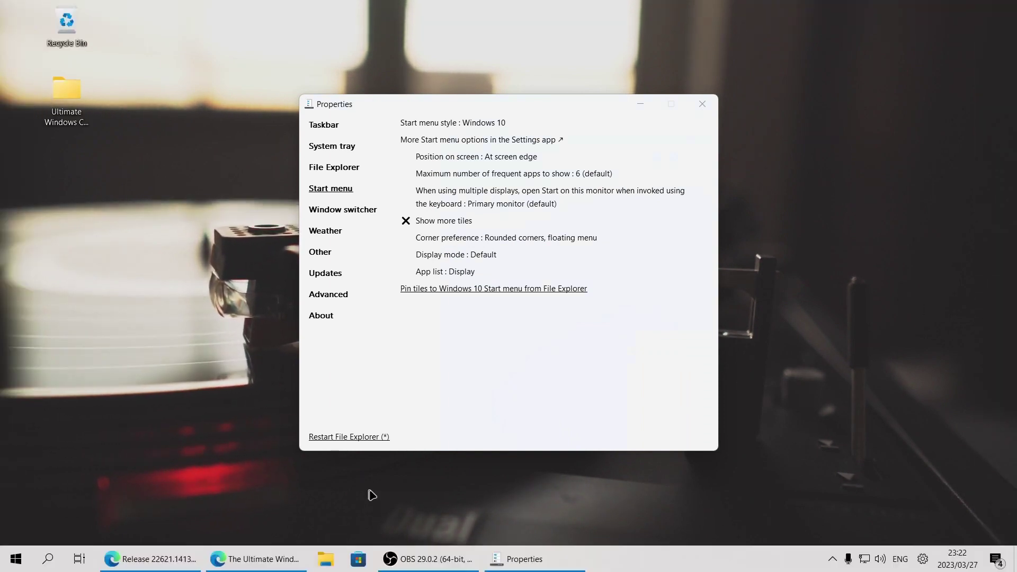
pyautogui.rightClick(655, 566)
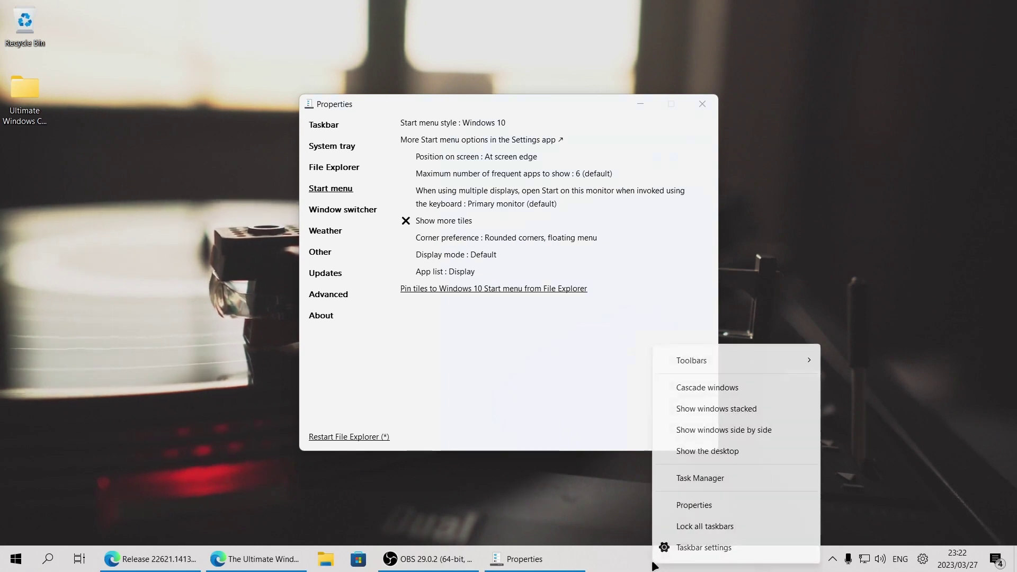
pyautogui.click(704, 526)
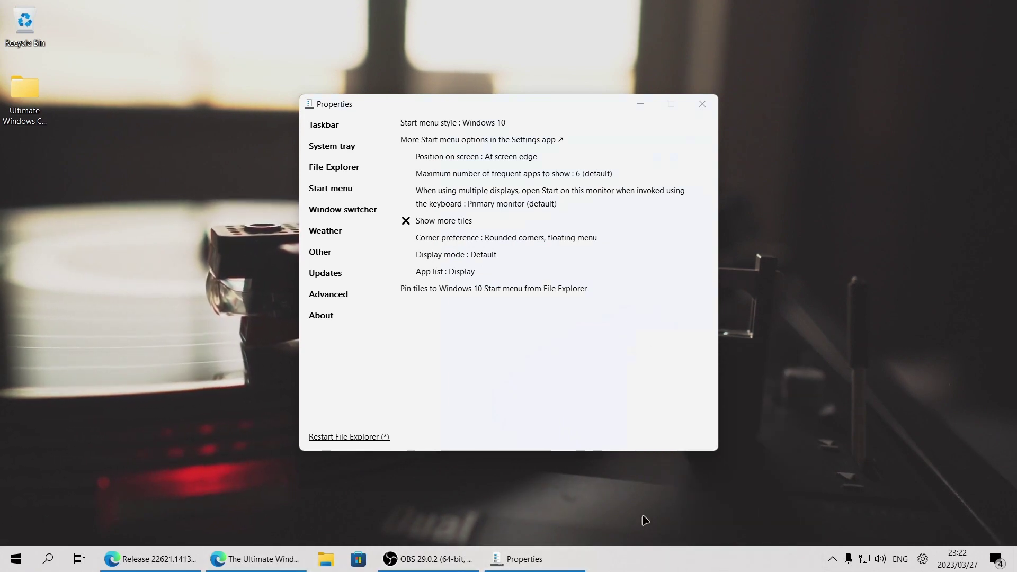
# - Examine the available taskbar styles in ExplorerPatcher's Taskbar settings, keeping Windows 10 selected
pyautogui.click(354, 142)
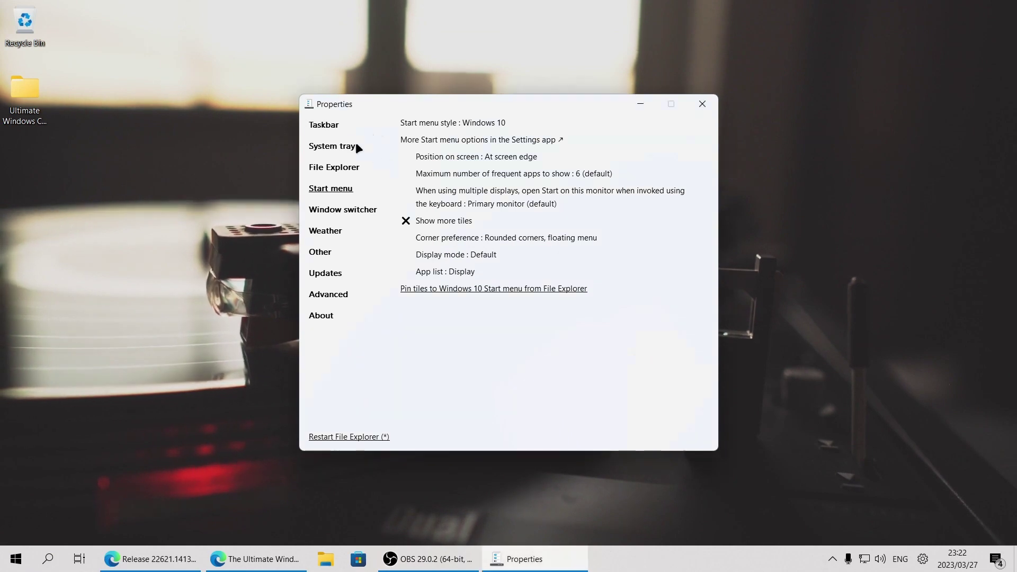
pyautogui.click(326, 129)
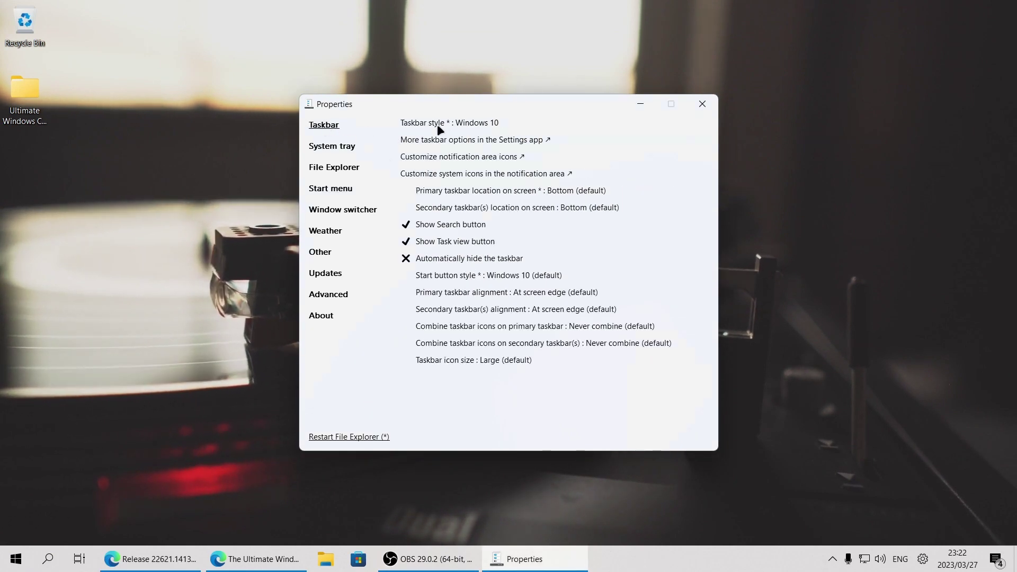
pyautogui.click(450, 124)
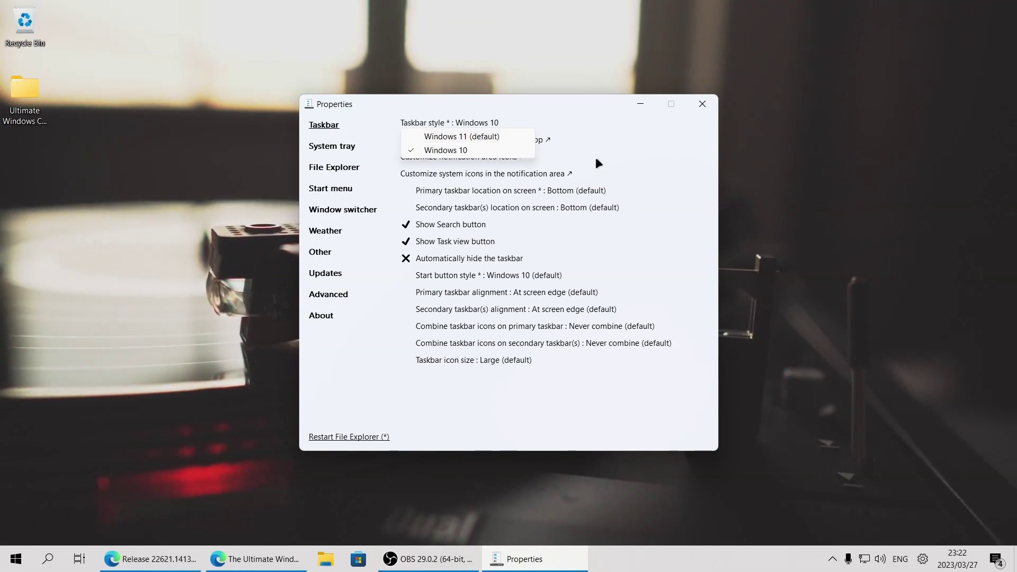
pyautogui.click(657, 256)
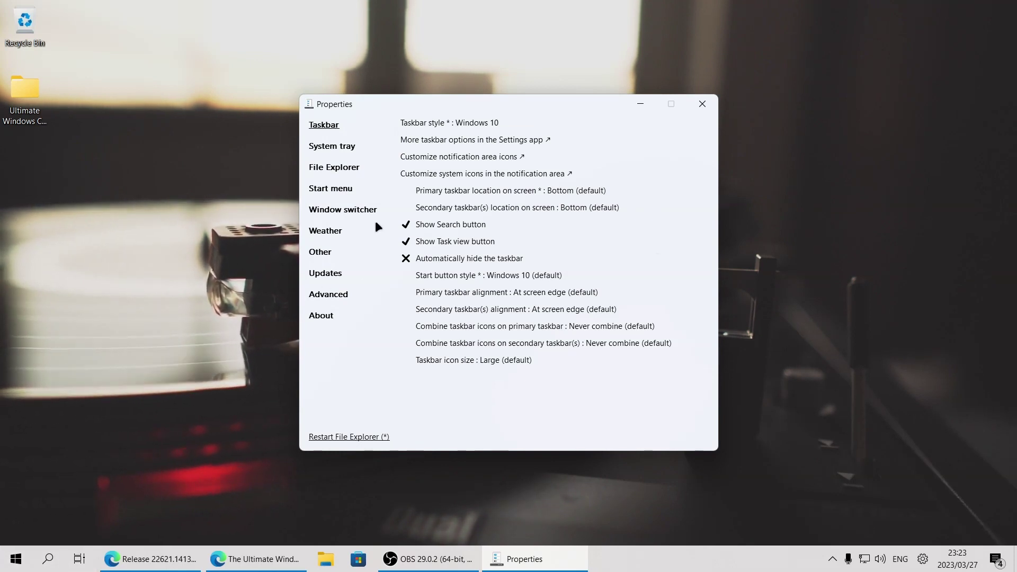
# - Hide the Search and Task view buttons and set taskbar icons on the primary taskbar to Always combine
pyautogui.click(406, 224)
pyautogui.click(406, 241)
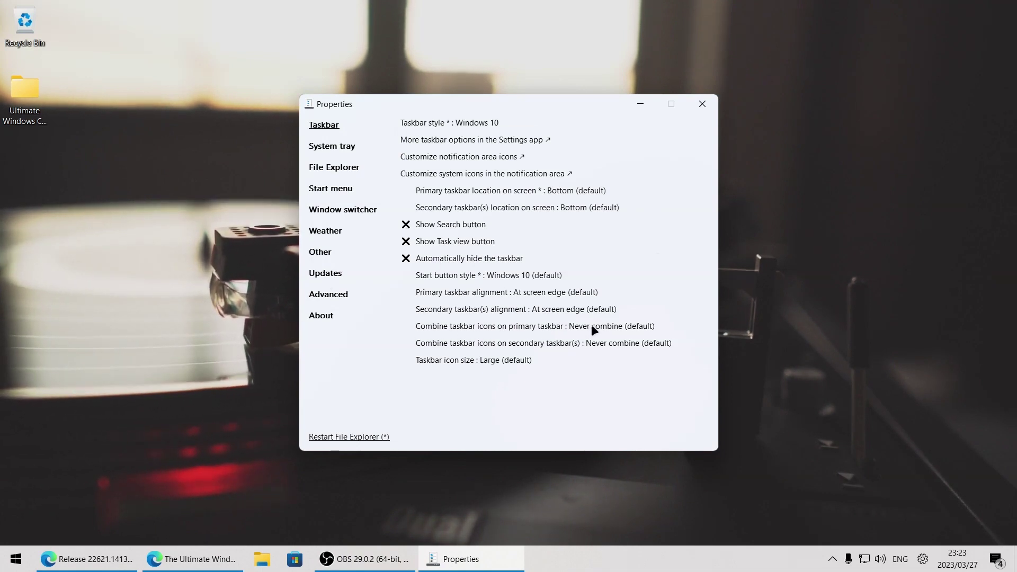
pyautogui.click(609, 326)
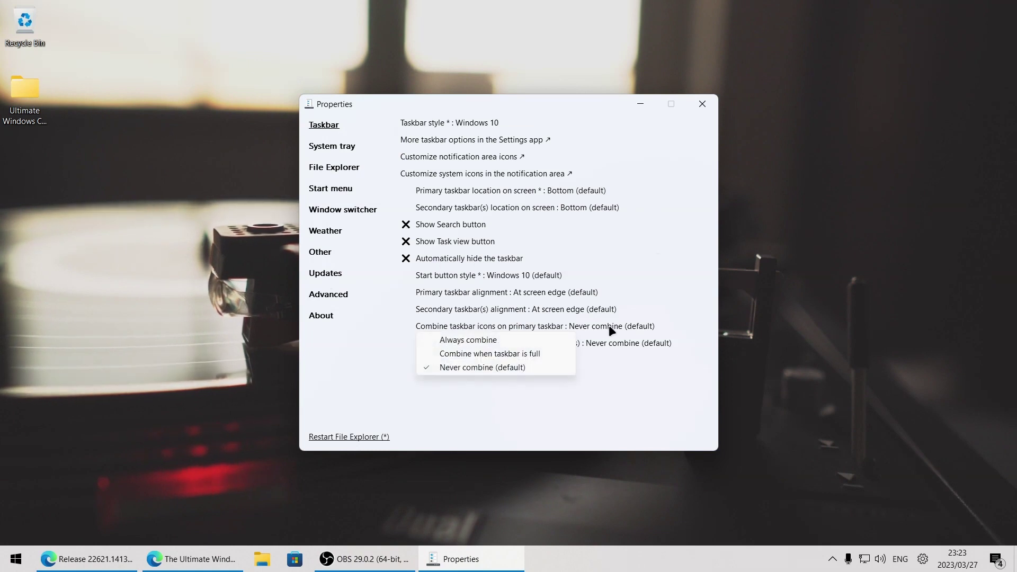
pyautogui.click(497, 344)
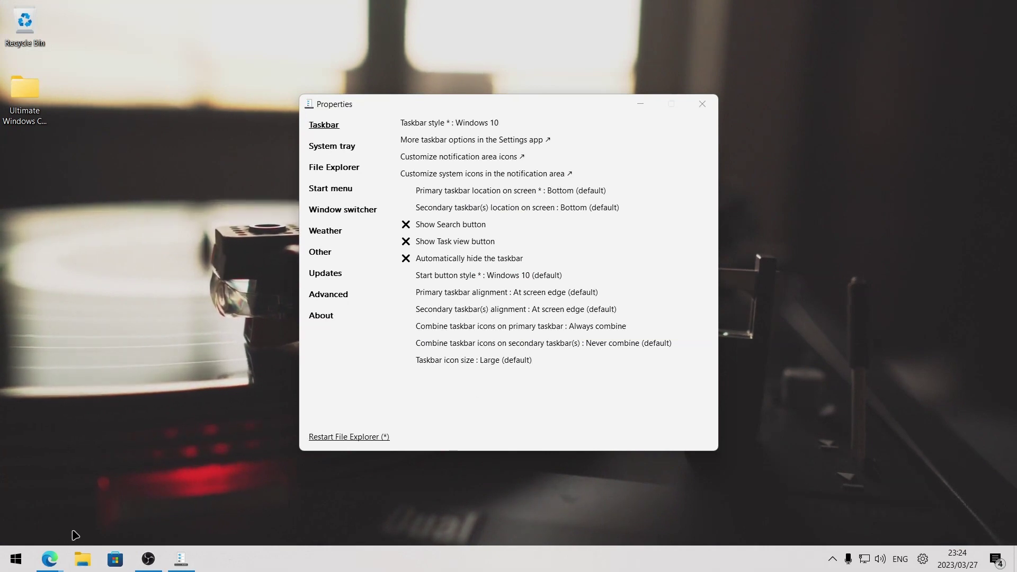
# - Bring the Properties window into focus and open the quick settings from the system tray
pyautogui.click(181, 559)
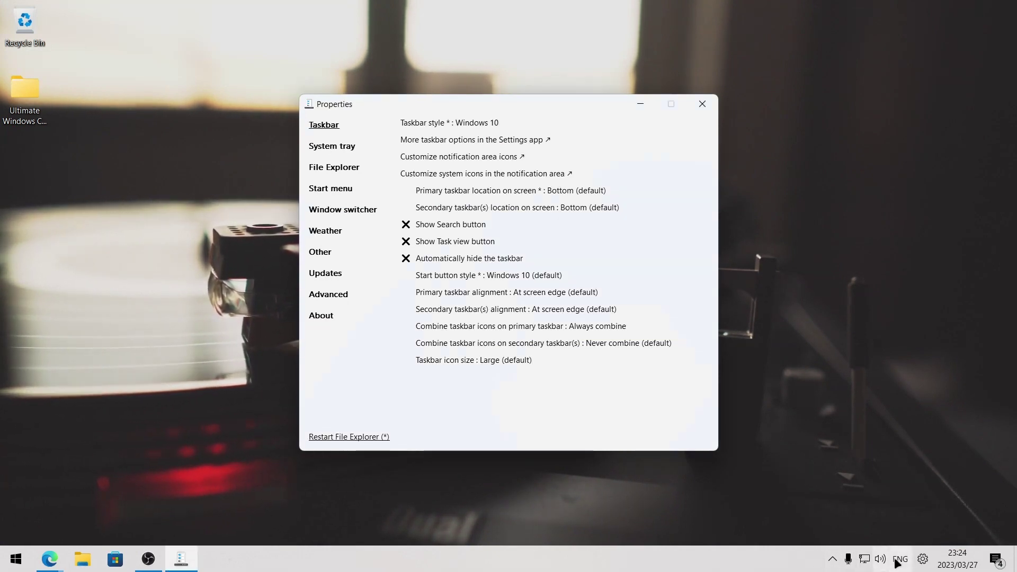
pyautogui.click(923, 559)
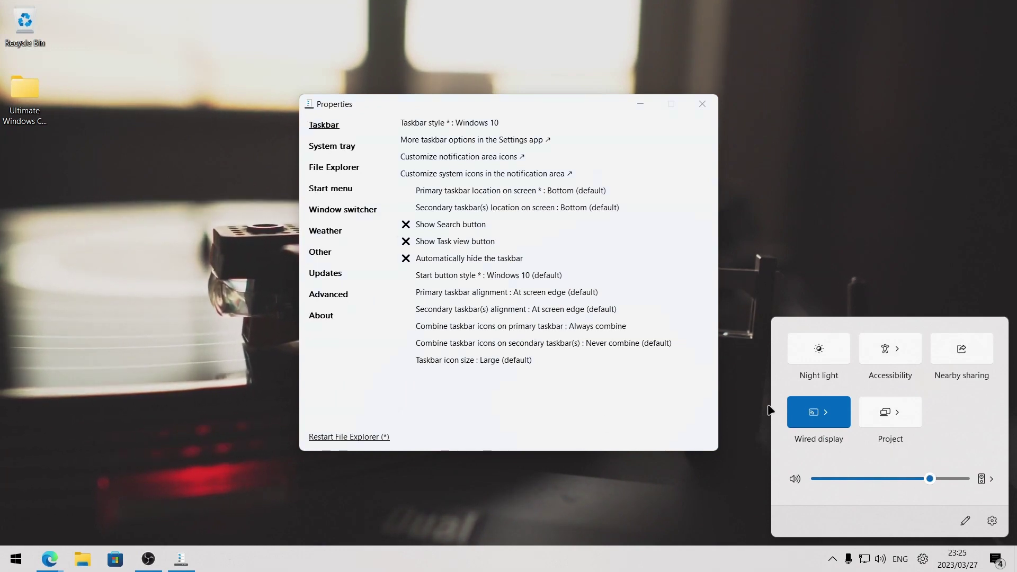
# - In the System tray settings, hide the Control Center button, disable the Show desktop button, and restart File Explorer to apply
pyautogui.click(330, 146)
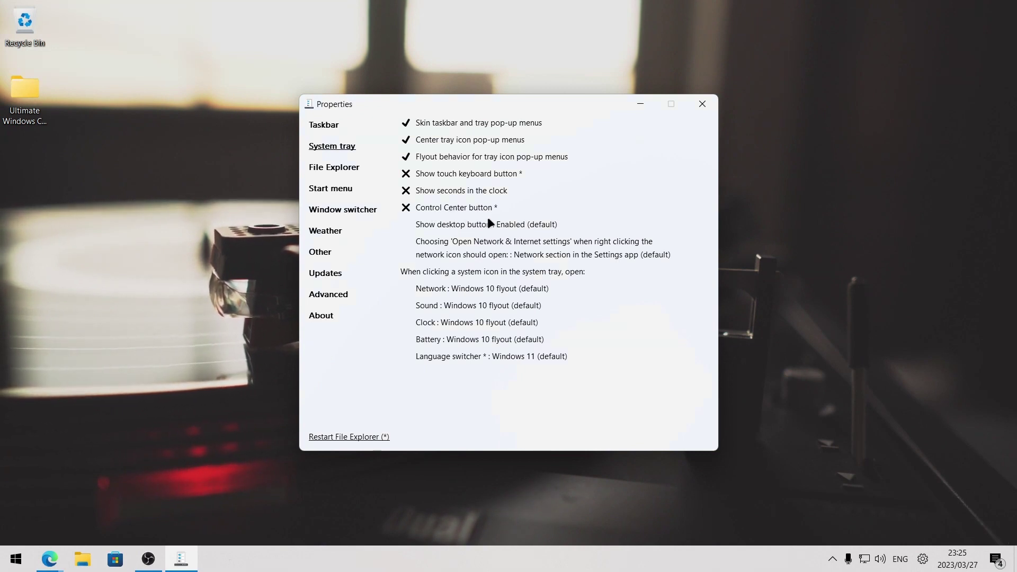
pyautogui.click(345, 437)
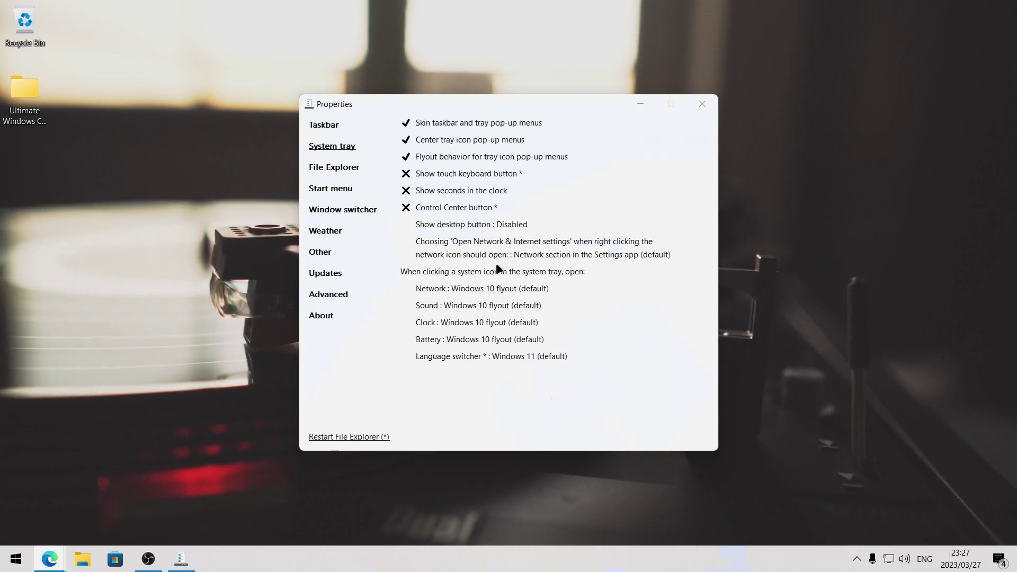
# - Check which page Open Network & Internet settings launches from the network tray icon, and close it
pyautogui.rightClick(895, 560)
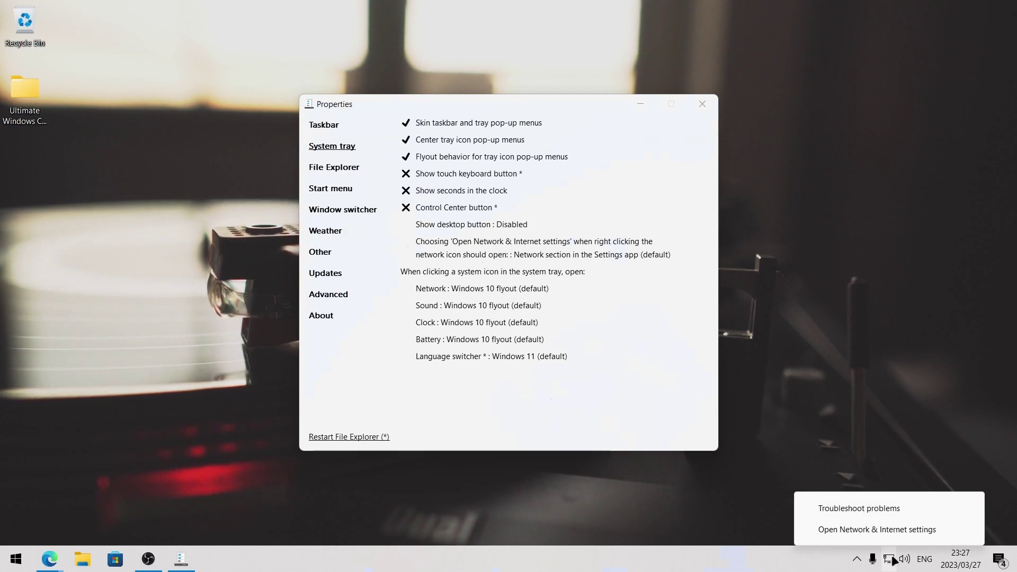
pyautogui.click(878, 530)
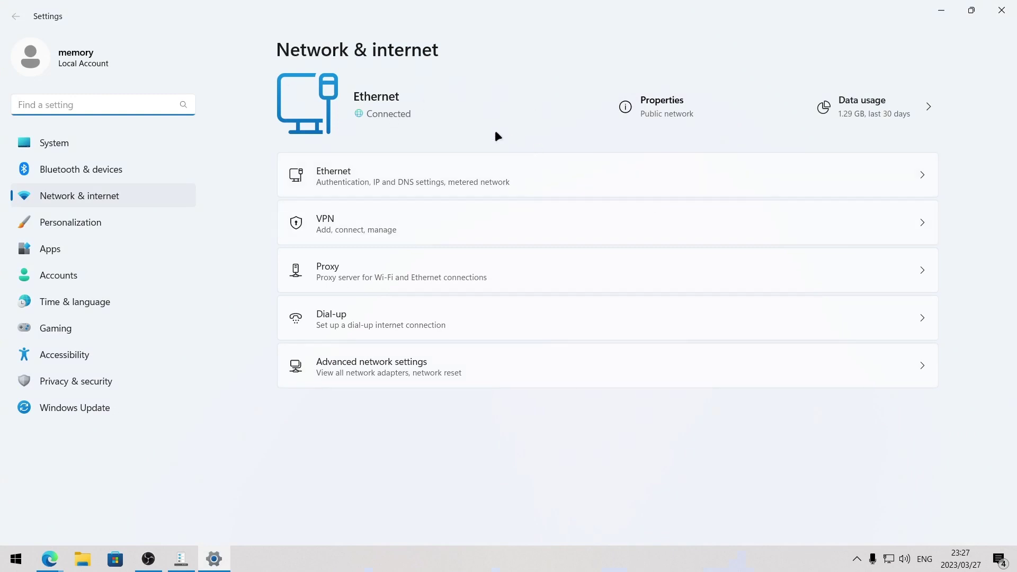
pyautogui.click(1000, 10)
# - Make Open Network & Internet settings launch Network and Sharing Center in Control Panel, and test it from the network tray icon
pyautogui.click(553, 256)
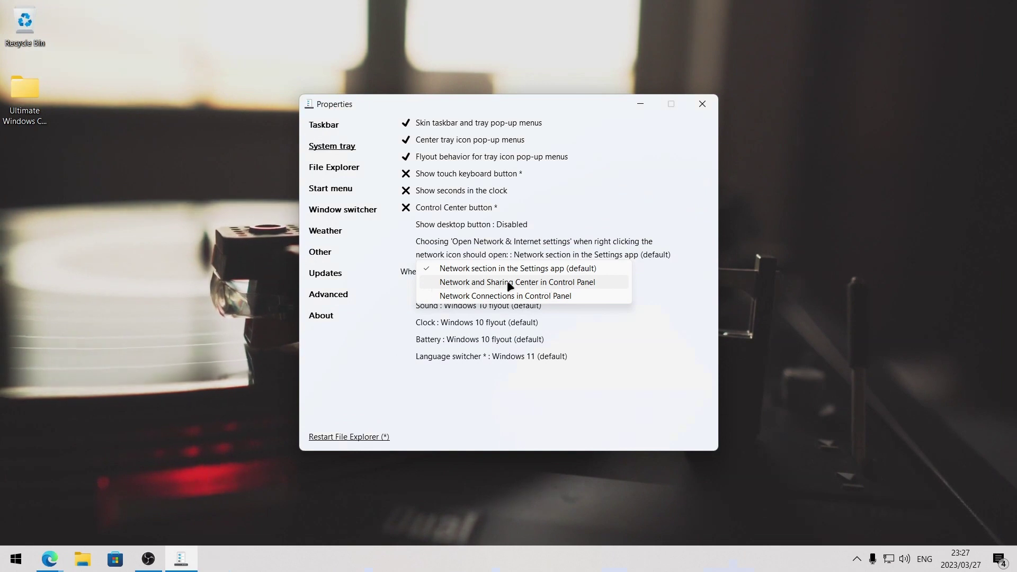
pyautogui.click(544, 283)
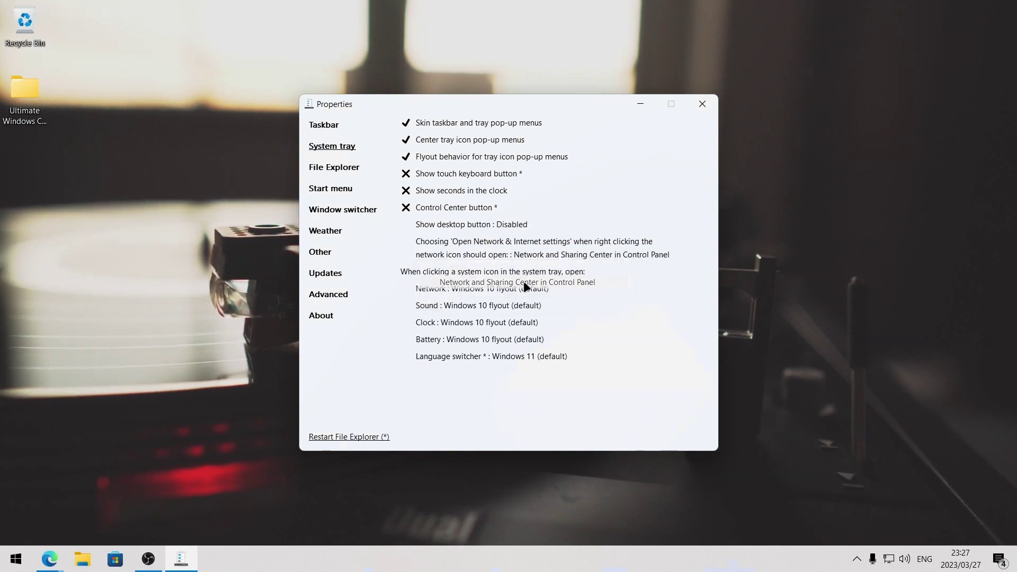
pyautogui.rightClick(888, 559)
pyautogui.click(888, 529)
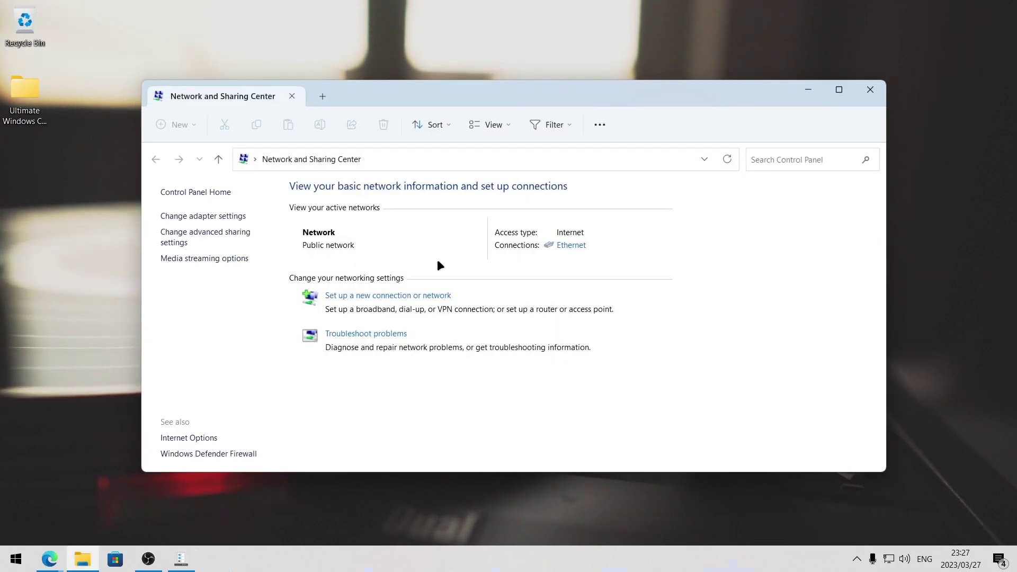
pyautogui.click(870, 90)
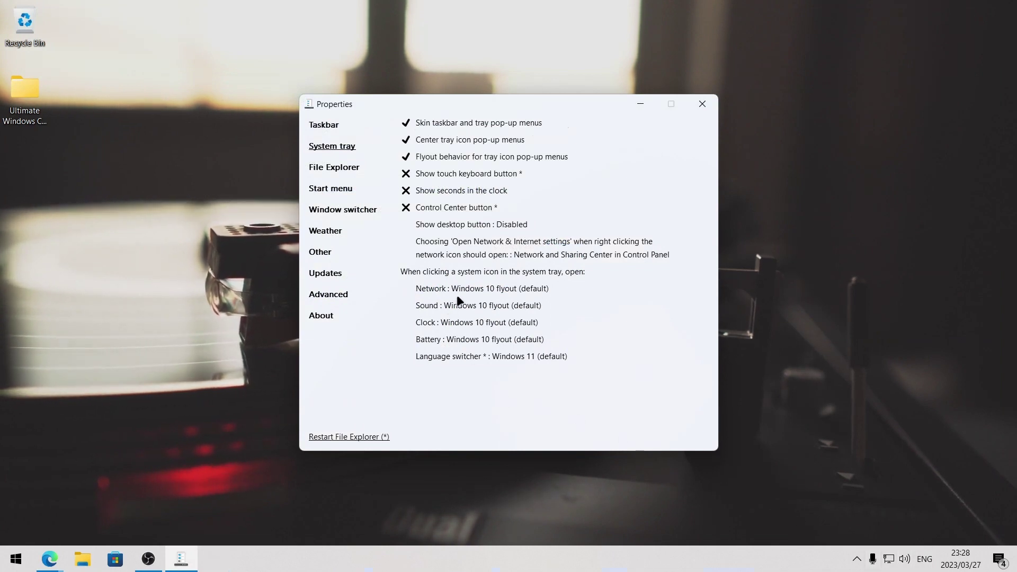
# - View the network tray flyout and the available Network flyout options, keeping the Windows 10 flyout
pyautogui.click(889, 559)
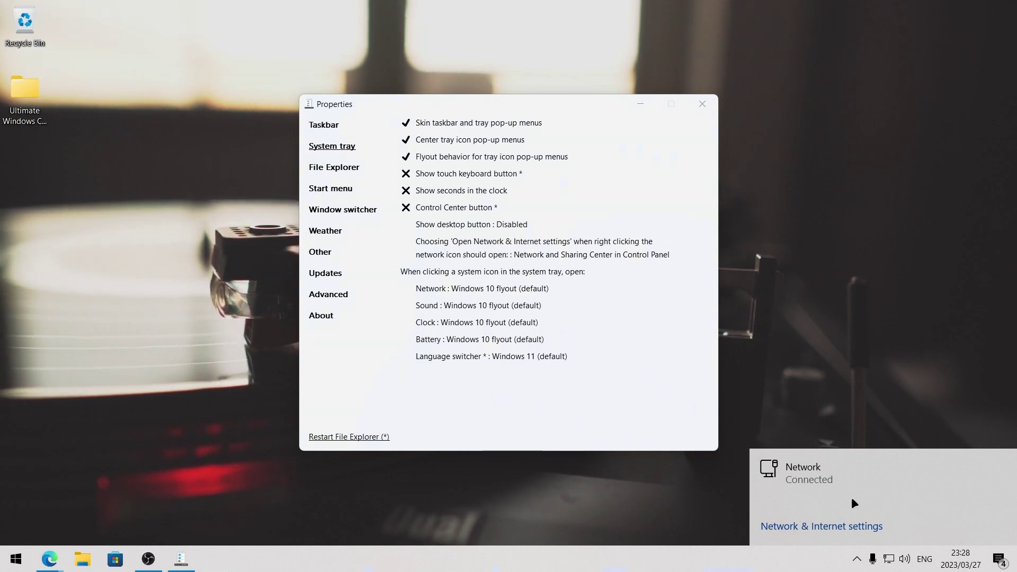
pyautogui.click(484, 289)
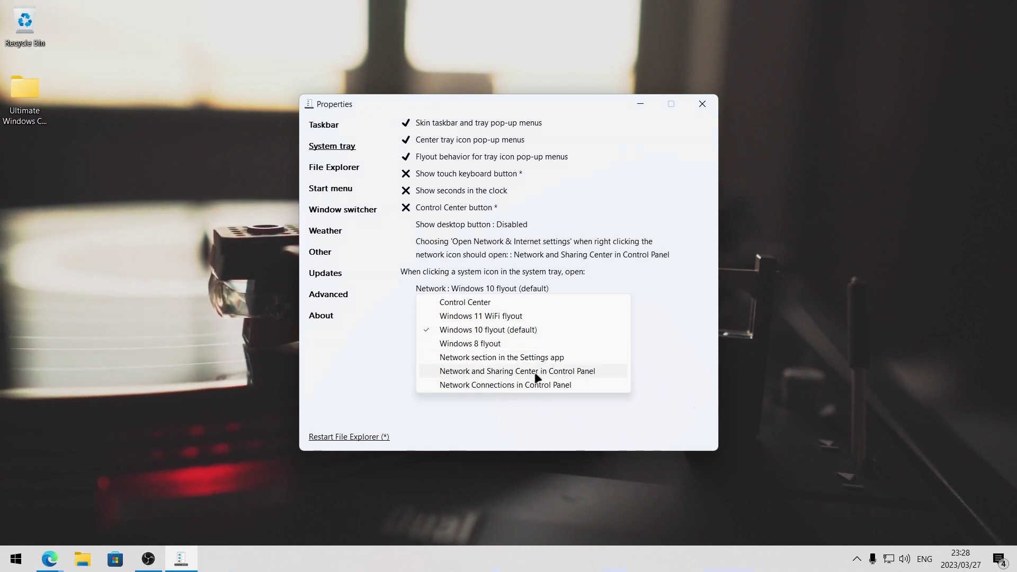
pyautogui.click(684, 349)
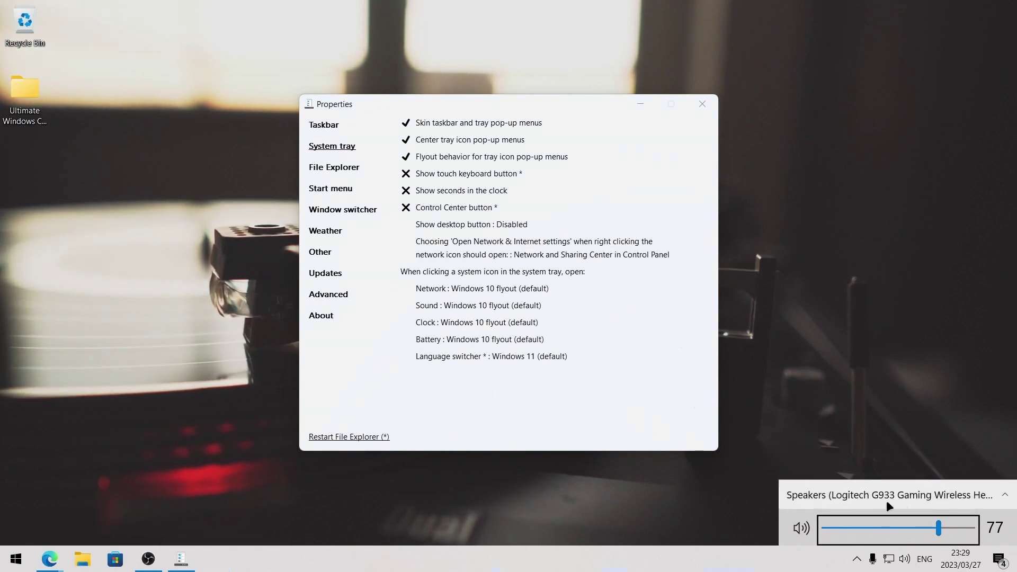
# - Try the Windows 7 flyout for the Sound tray icon and restore the Windows 10 flyout
pyautogui.click(520, 309)
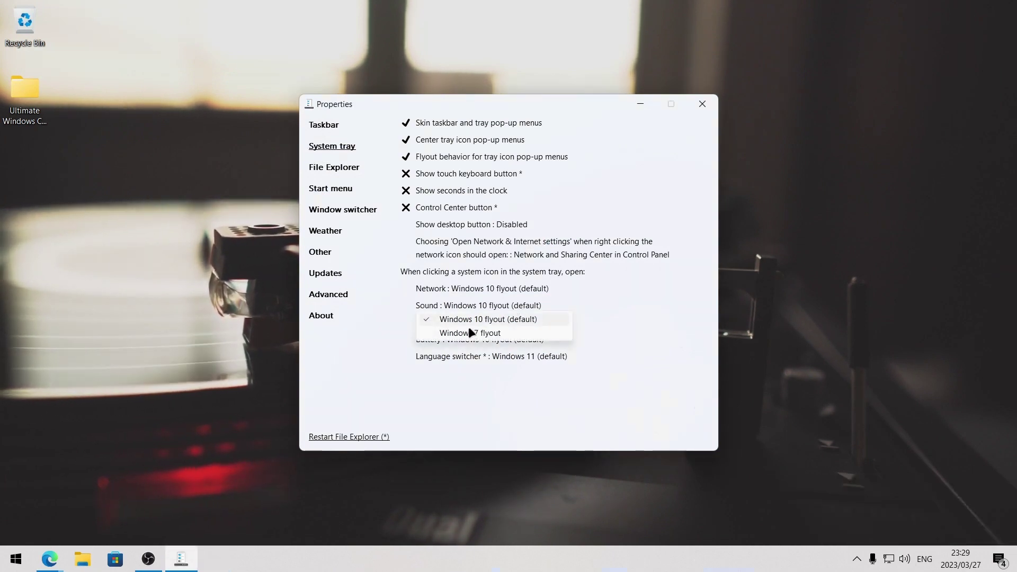
pyautogui.click(490, 333)
pyautogui.click(904, 561)
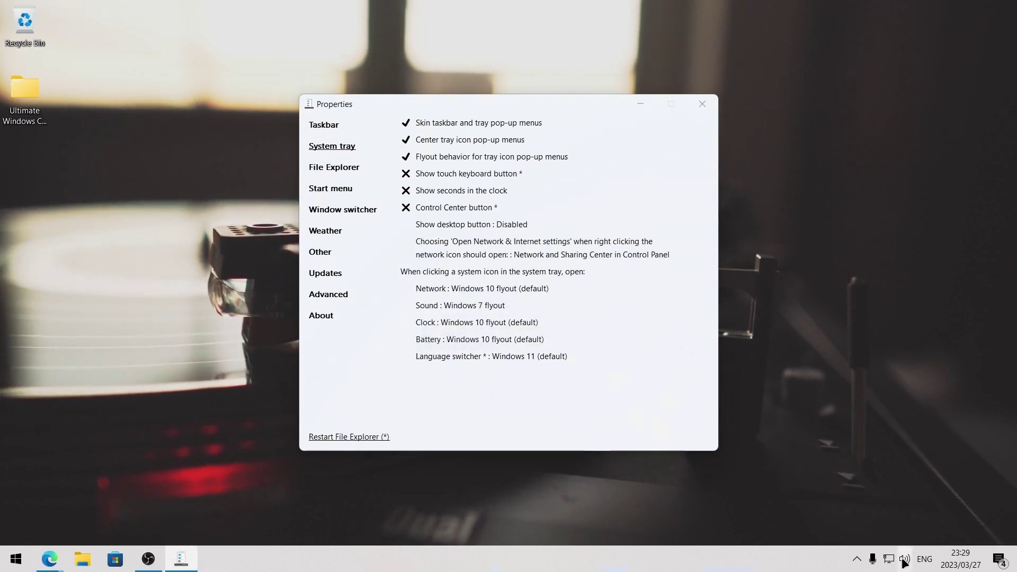
pyautogui.click(516, 306)
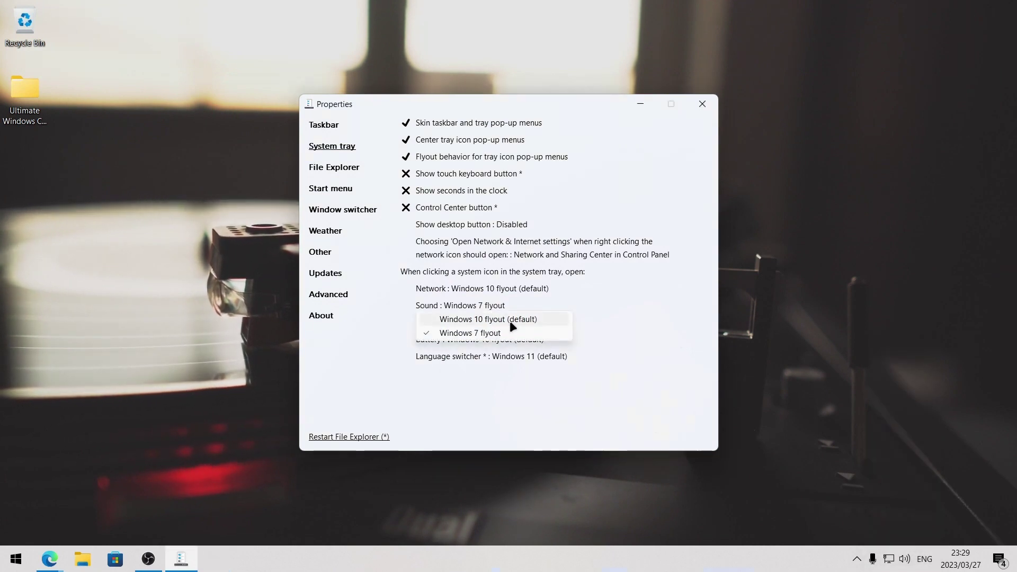
pyautogui.click(518, 319)
# - Examine the clock flyout, the input language list, and the style options for Clock, Battery and Language switcher without changing them
pyautogui.click(960, 558)
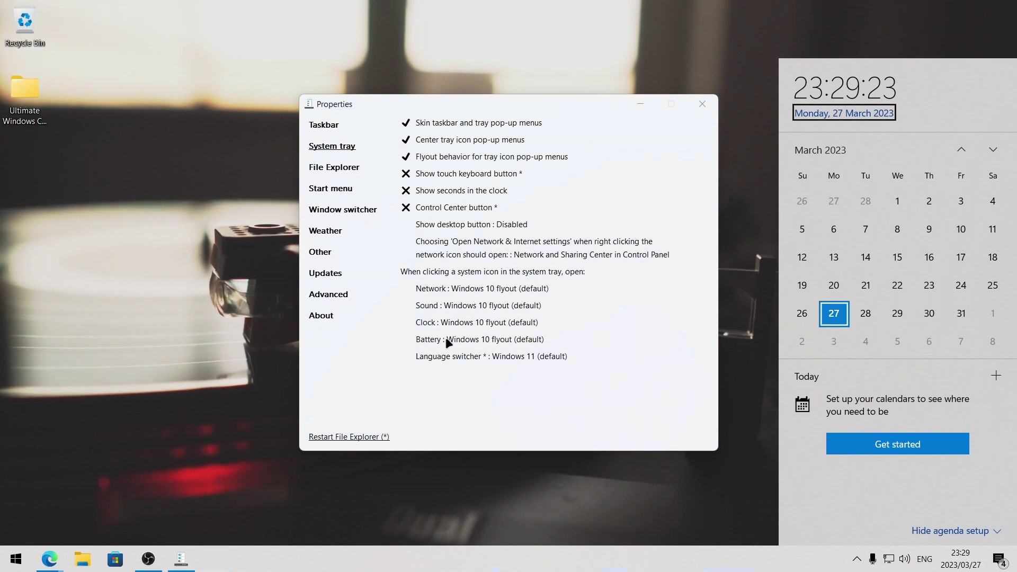
pyautogui.click(492, 322)
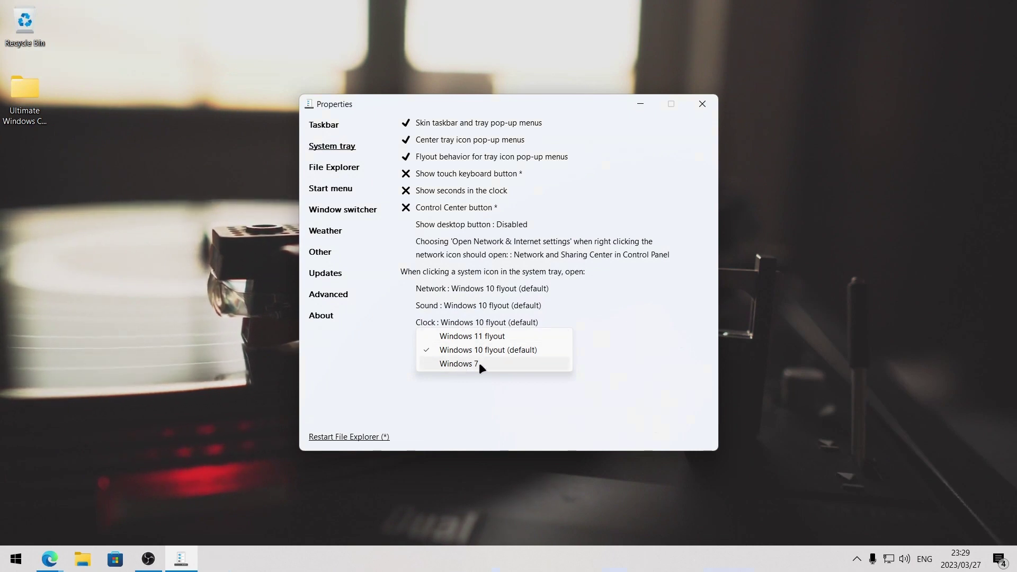
pyautogui.click(625, 363)
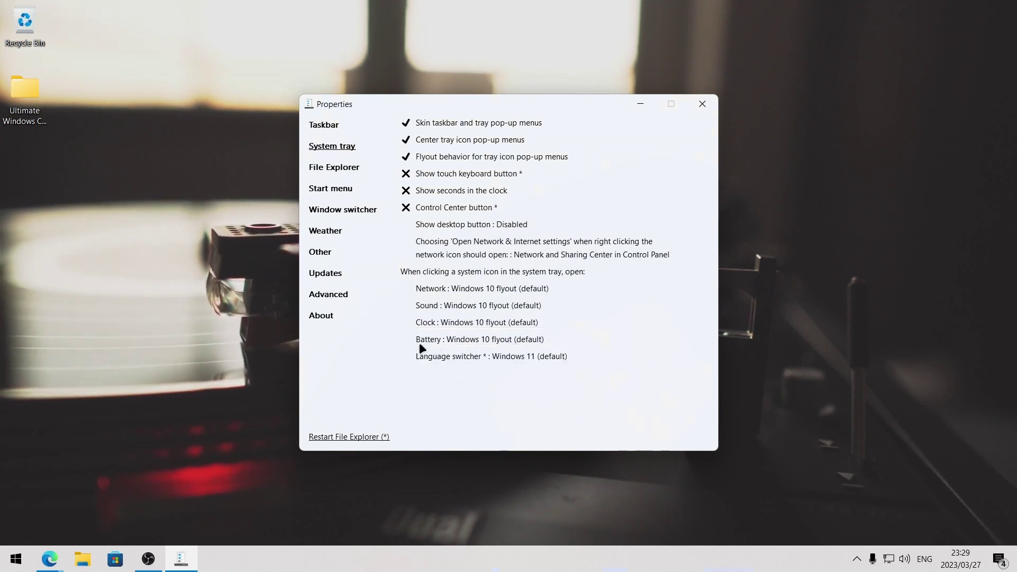
pyautogui.click(484, 339)
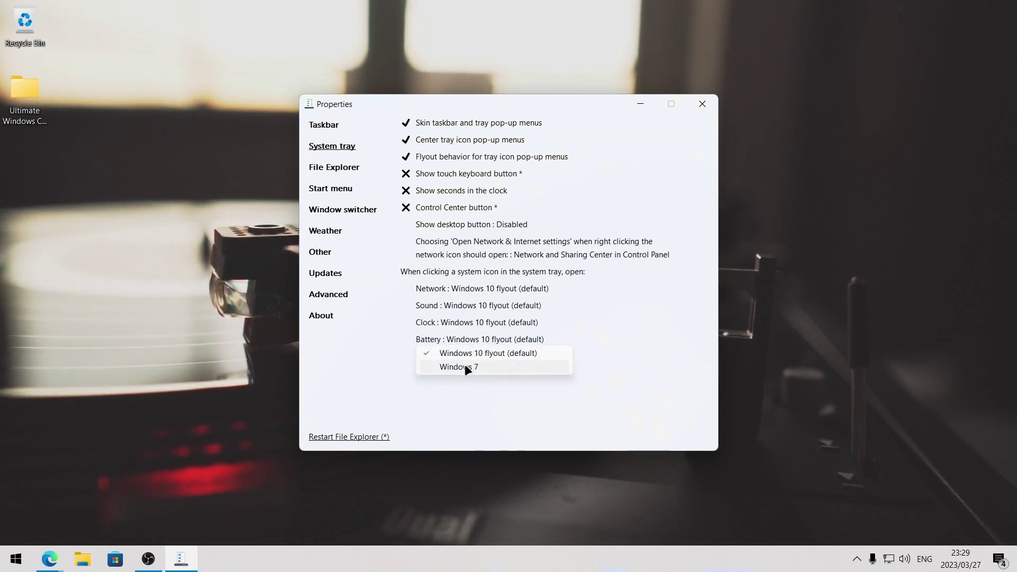
pyautogui.click(604, 360)
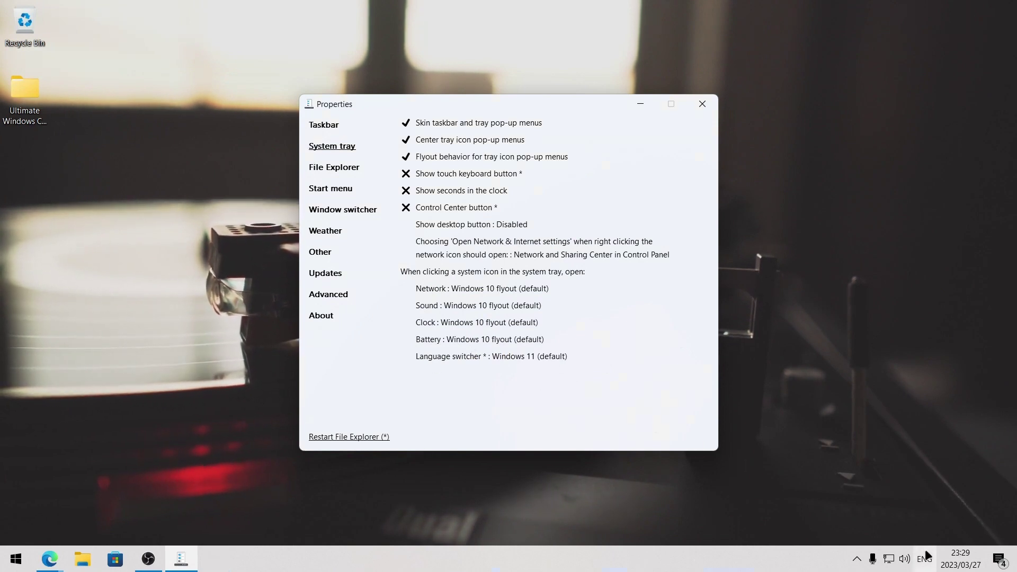
pyautogui.click(928, 559)
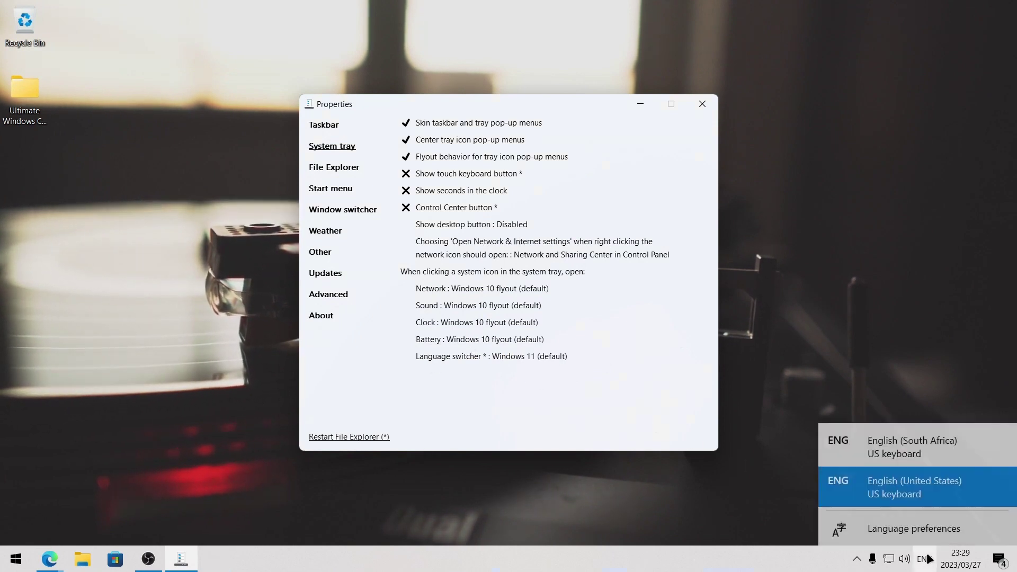
pyautogui.click(463, 371)
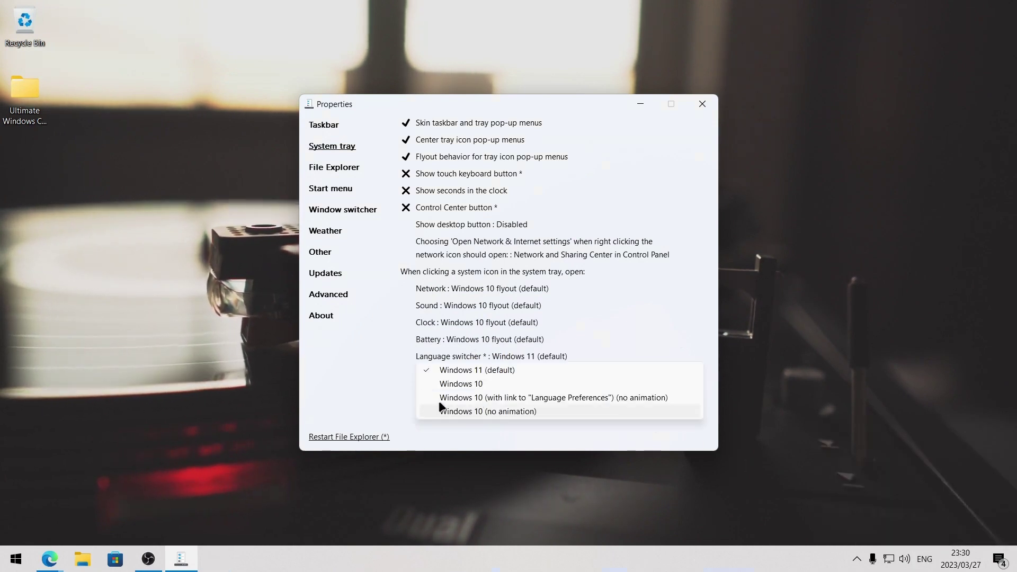
pyautogui.click(467, 433)
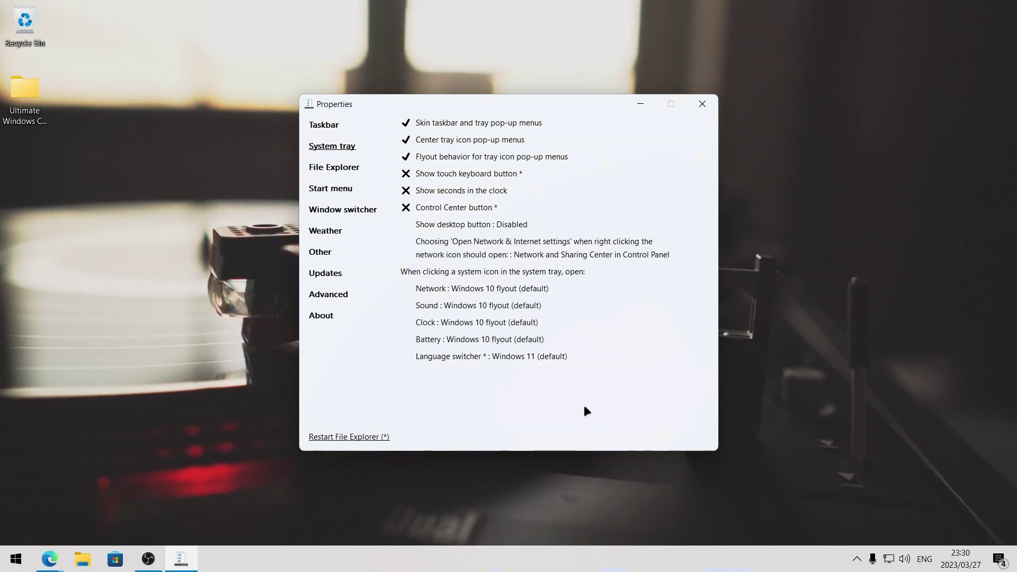
# - In the File Explorer settings, enable Register as shell extension, set Control Interface to Windows 10 Ribbon, and check a File Explorer window
pyautogui.click(326, 167)
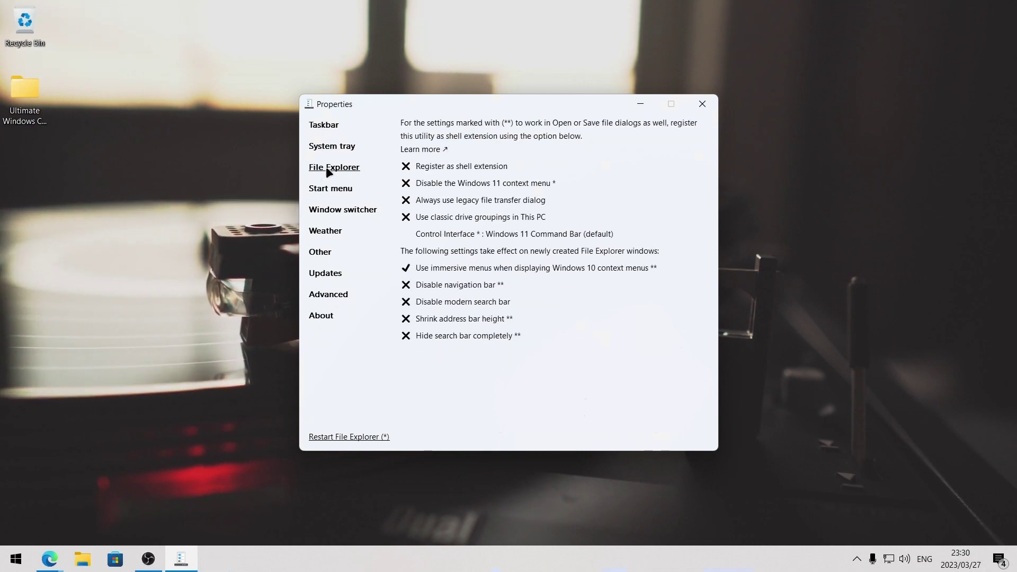
pyautogui.click(446, 168)
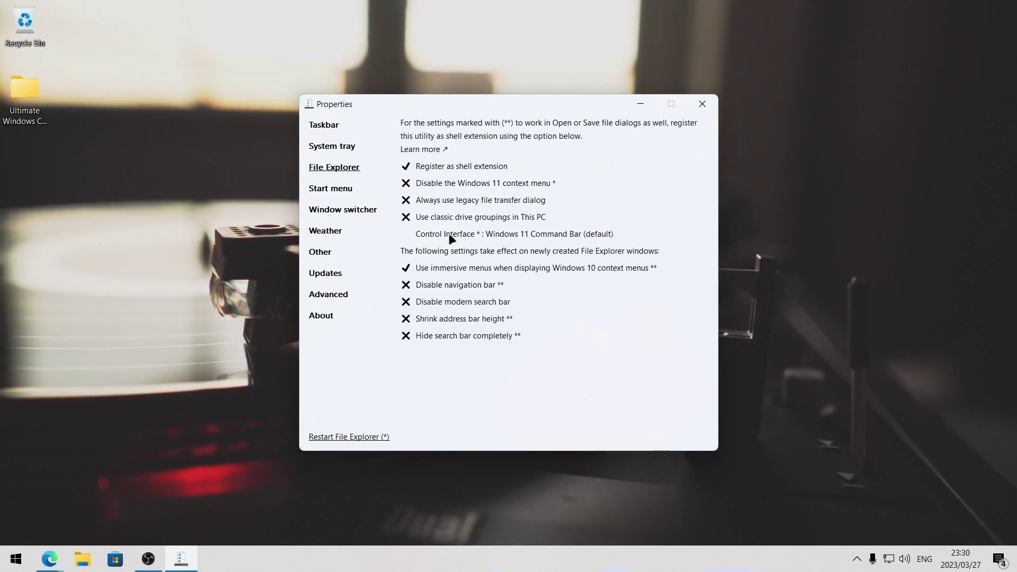
pyautogui.click(539, 233)
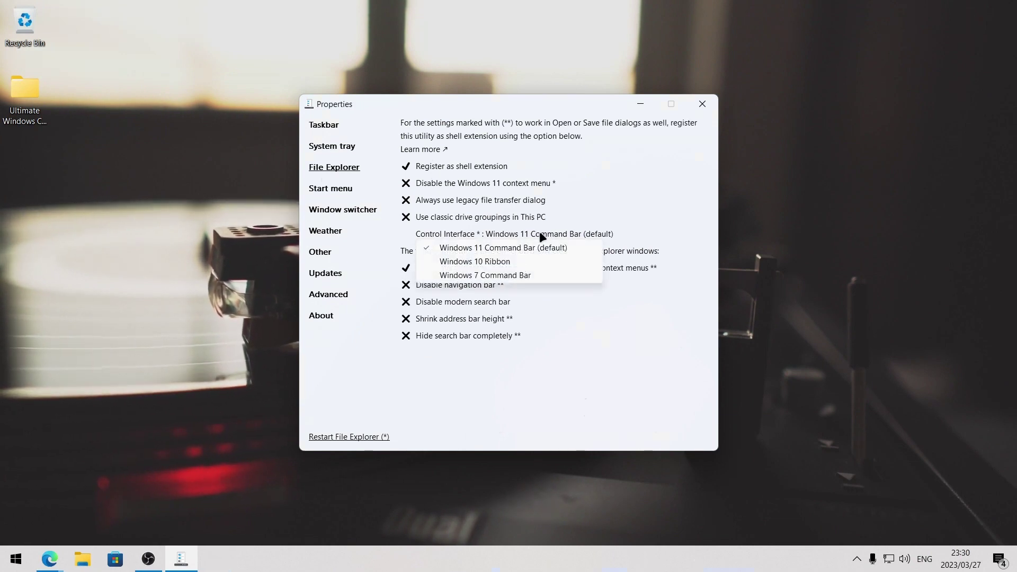
pyautogui.click(467, 261)
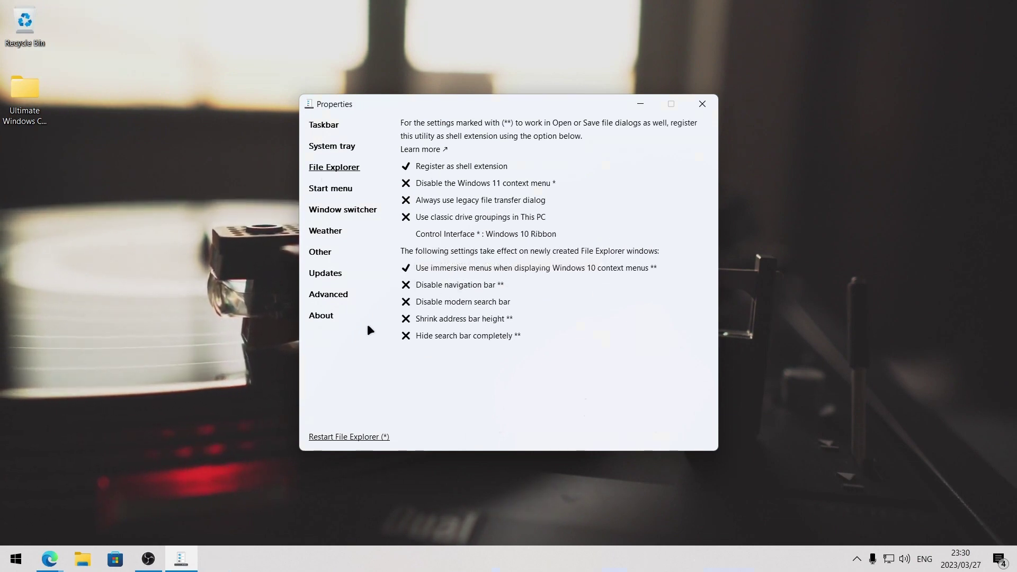
pyautogui.click(83, 558)
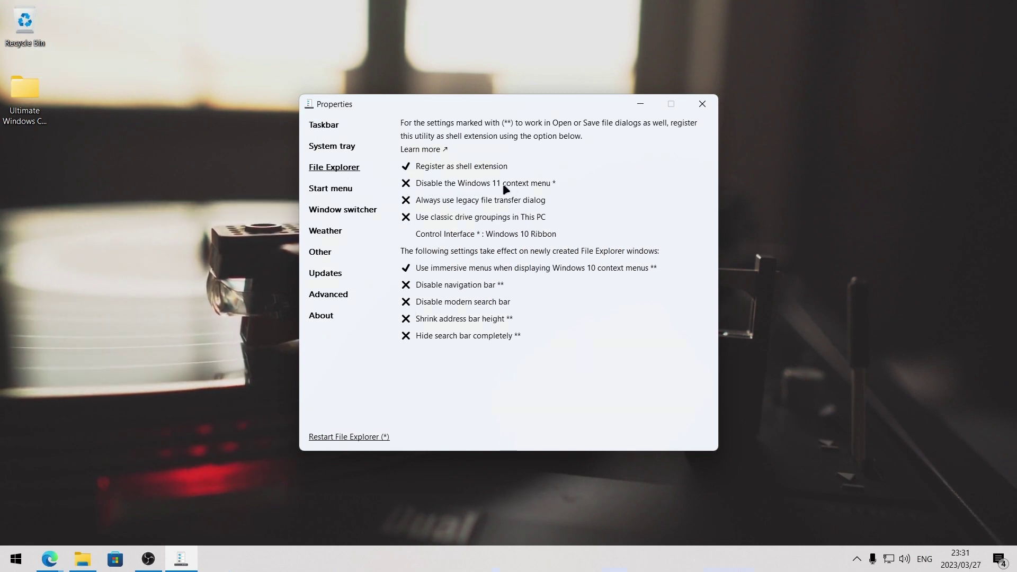
# - Disable the Windows 11 context menu, restart File Explorer to apply it, and test the desktop context menu
pyautogui.rightClick(760, 188)
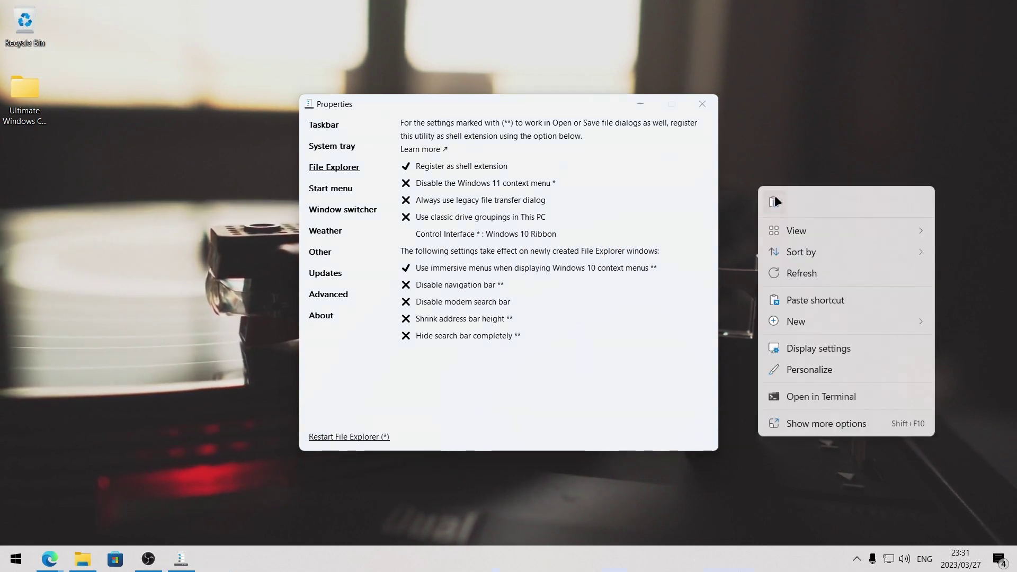
pyautogui.click(475, 186)
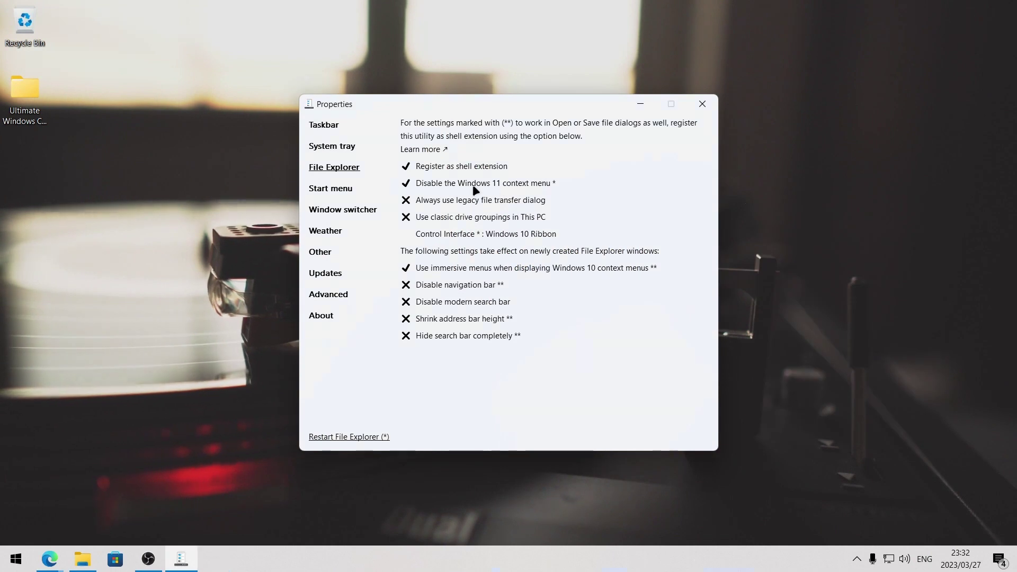
pyautogui.click(341, 436)
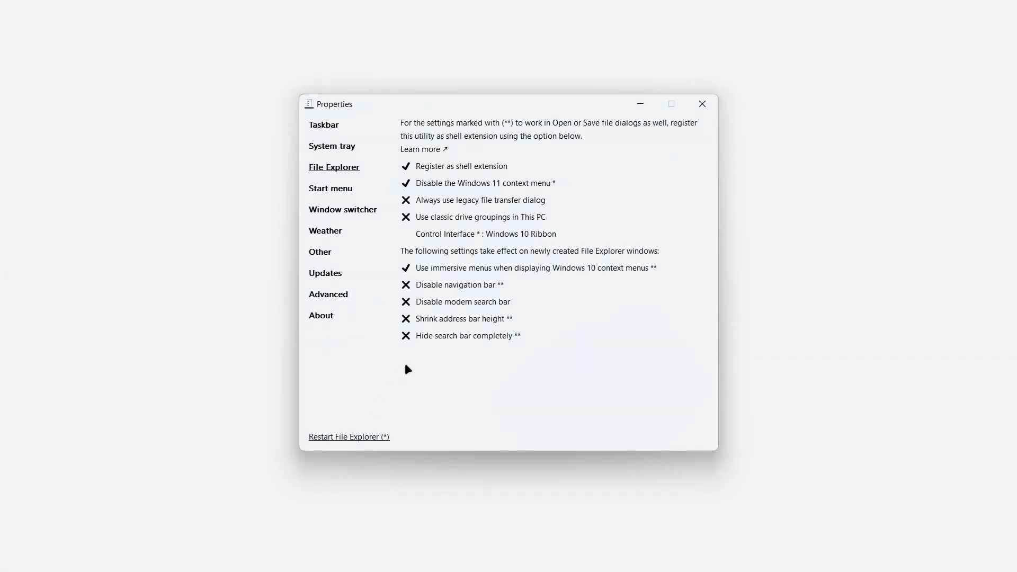
pyautogui.rightClick(775, 207)
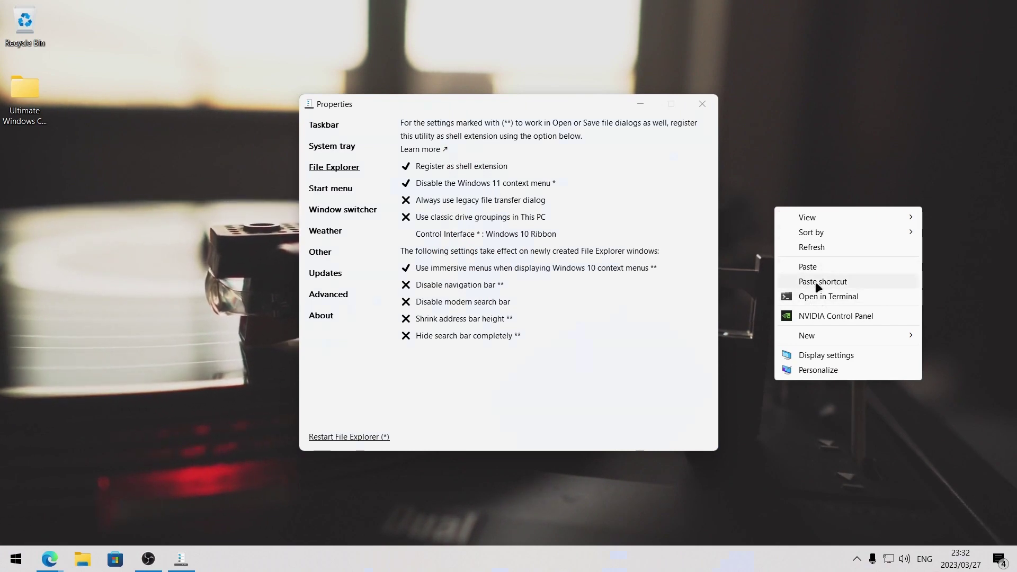
pyautogui.click(802, 247)
# - View ExplorerPatcher's Other settings and open System from Control Panel to check whether it redirects to the Settings app
pyautogui.click(320, 253)
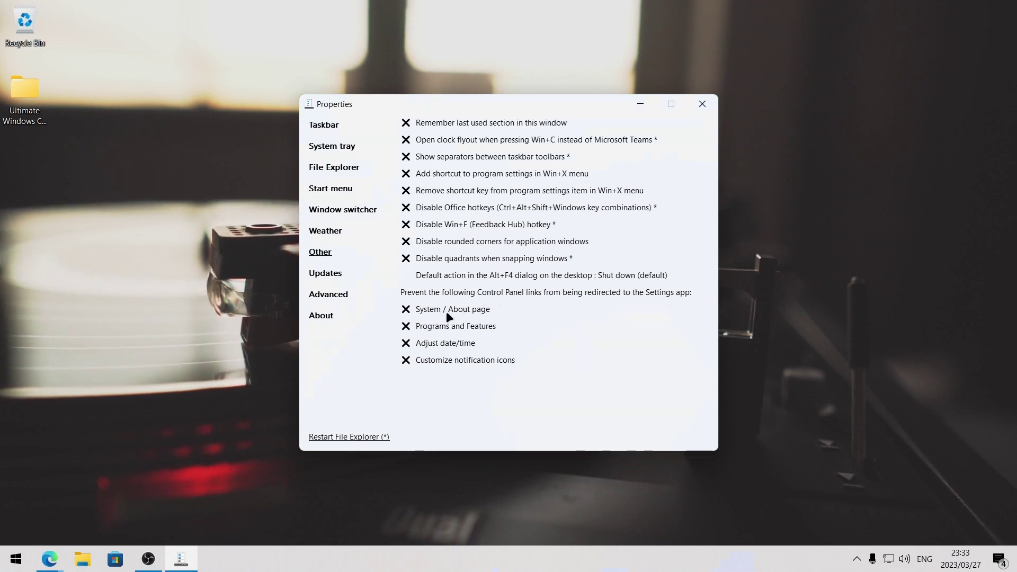
pyautogui.press('super')
pyautogui.write('control')
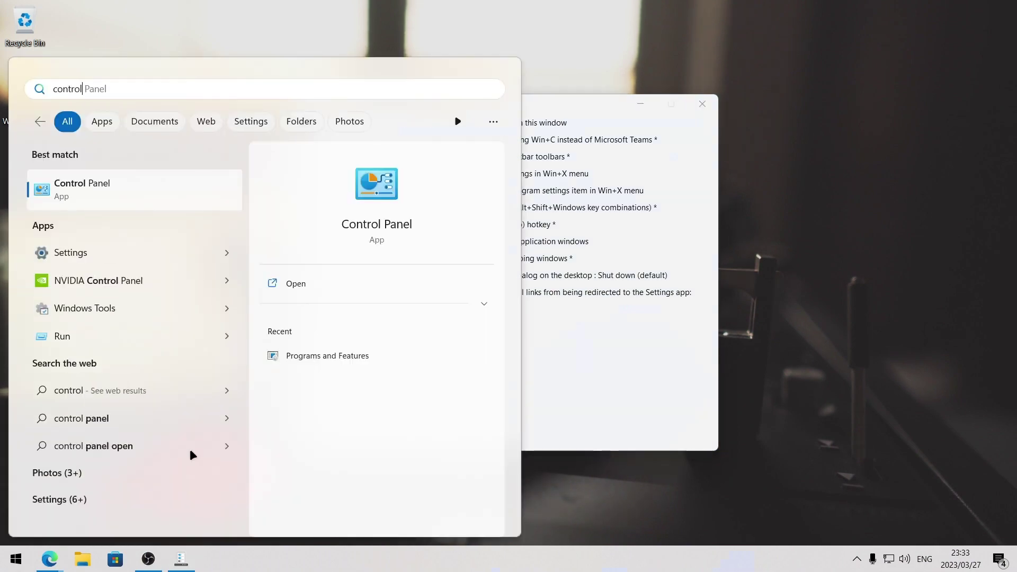
pyautogui.press('Return')
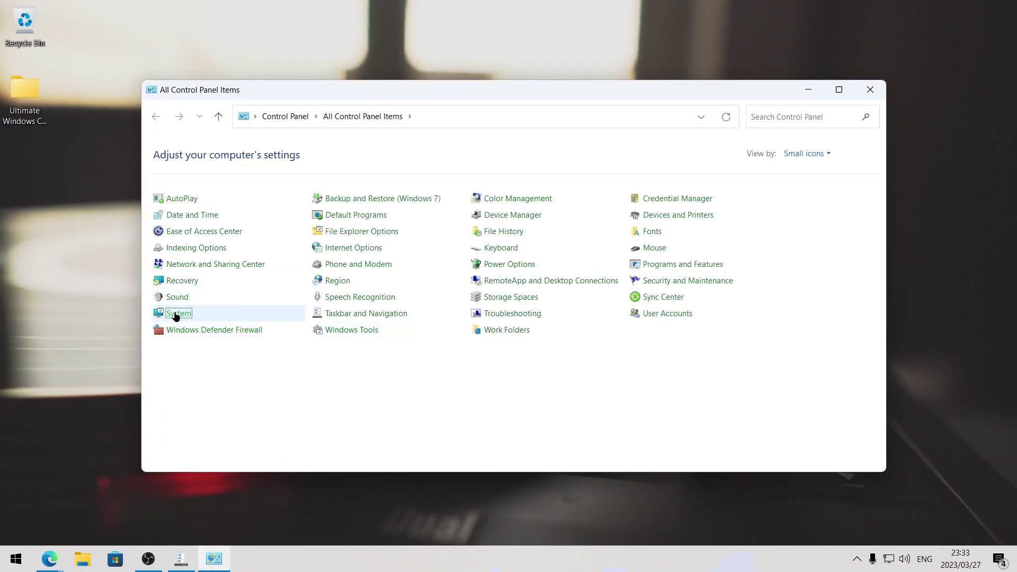
pyautogui.click(175, 313)
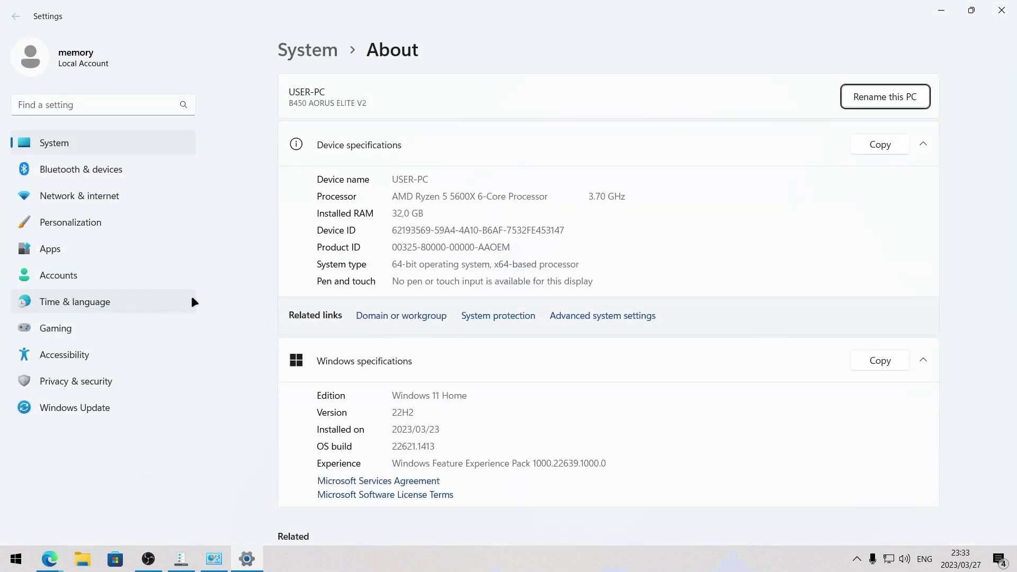
# - Close the Settings app and prevent the System / About page, Programs and Features, Adjust date/time, and Customize notification icons links from being redirected
pyautogui.scroll(-5, 532, 128)
pyautogui.scroll(5, 545, 177)
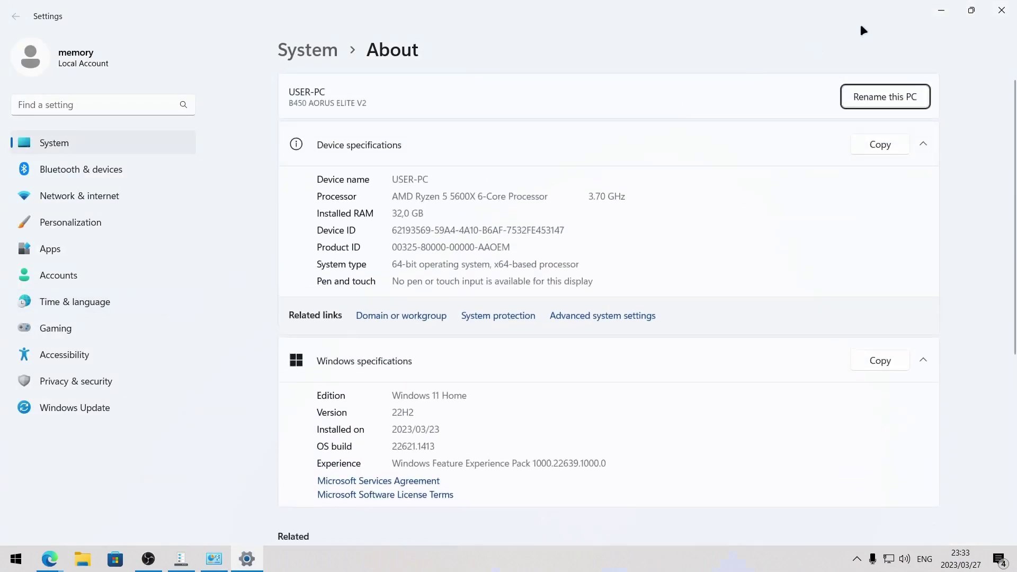
pyautogui.click(1001, 10)
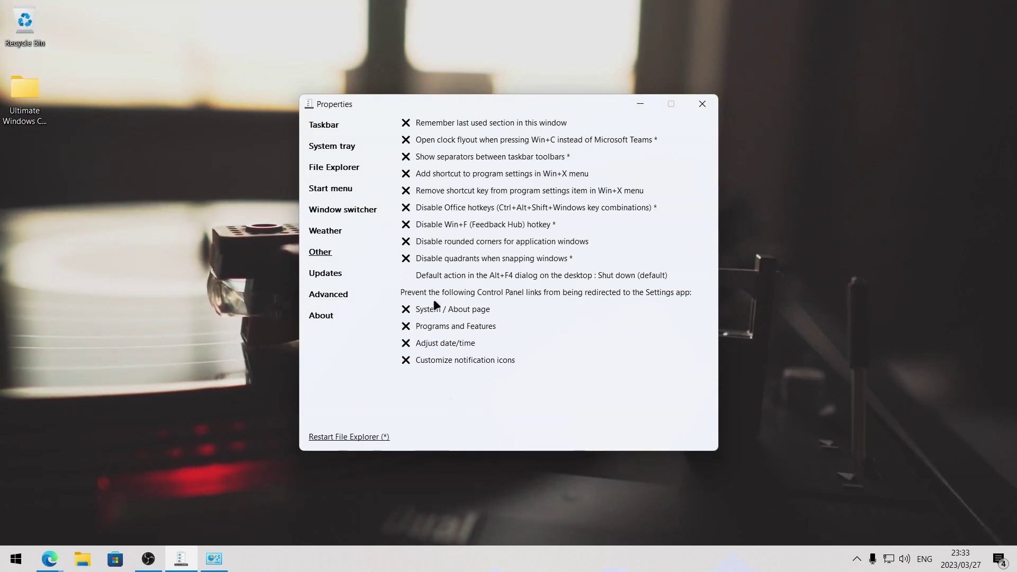
pyautogui.click(415, 308)
pyautogui.click(420, 326)
pyautogui.click(424, 343)
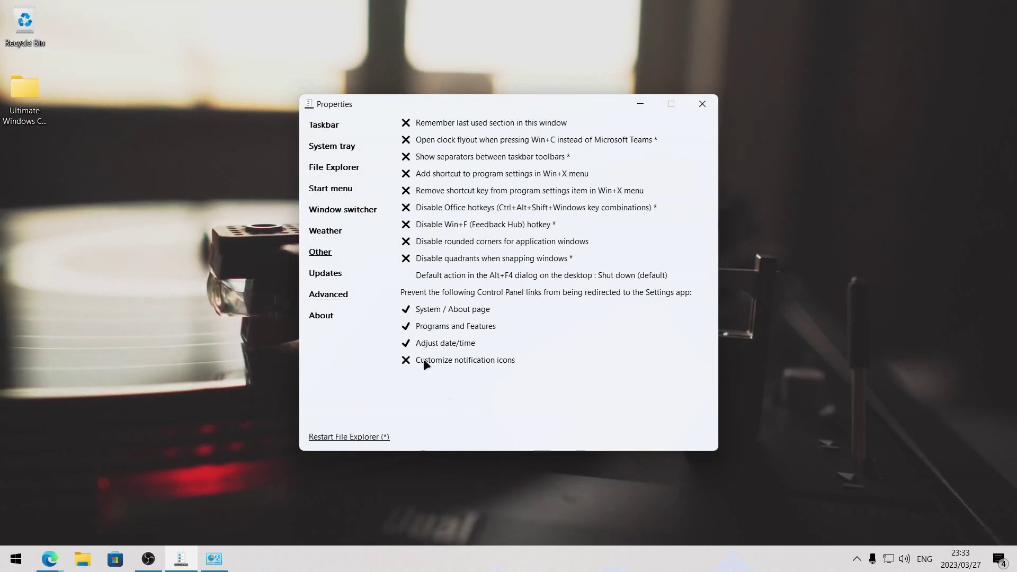
pyautogui.click(417, 359)
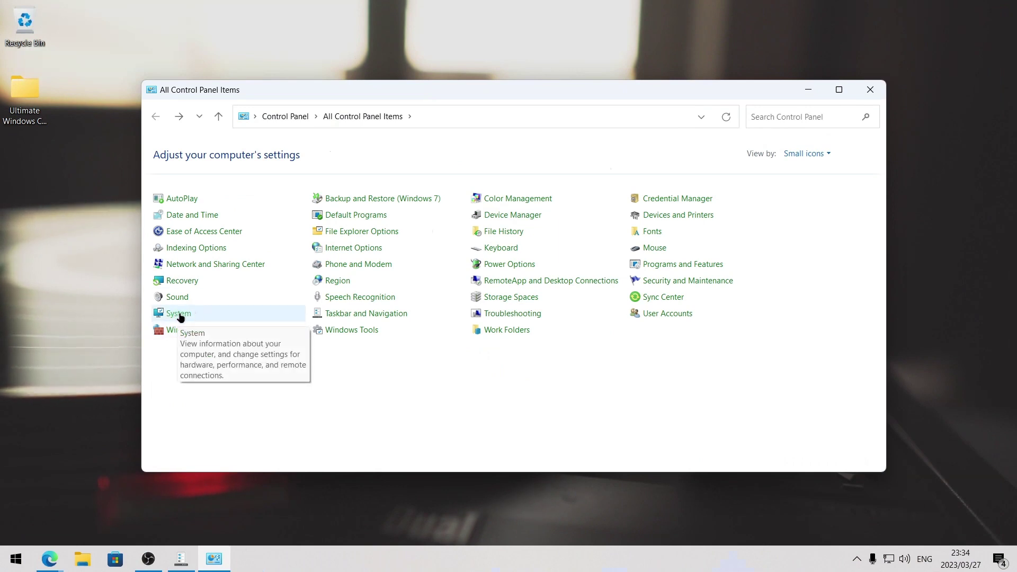
# - Check which page Control Panel's System link opens, close it, and view ExplorerPatcher's About section
pyautogui.click(177, 314)
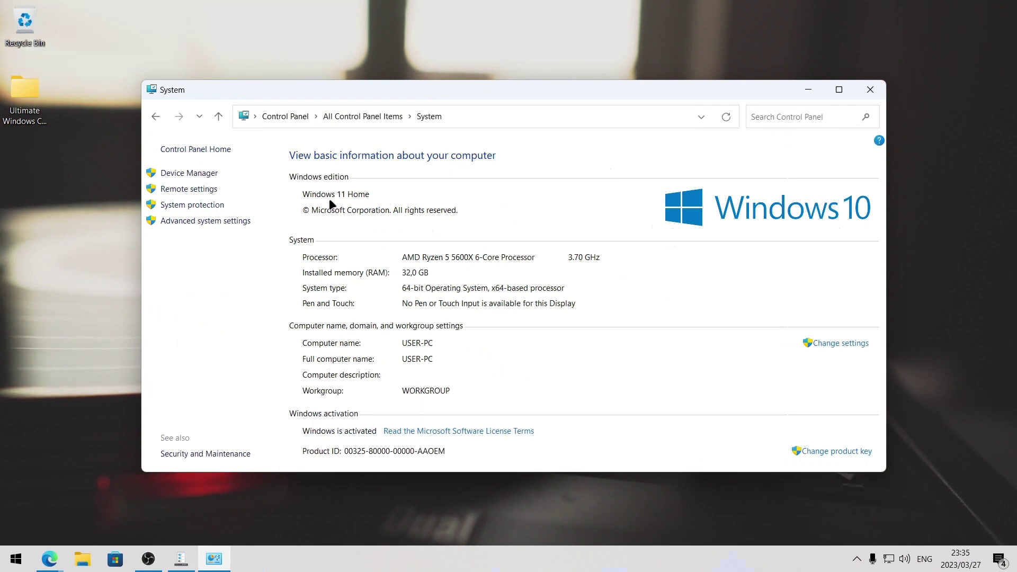
pyautogui.hotkey('alt', 'F4')
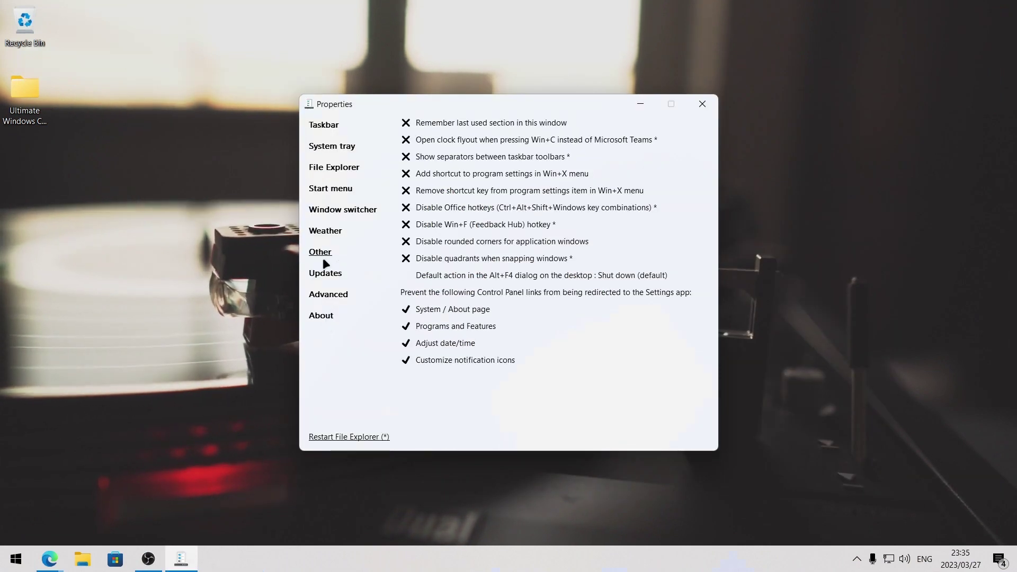
pyautogui.click(316, 316)
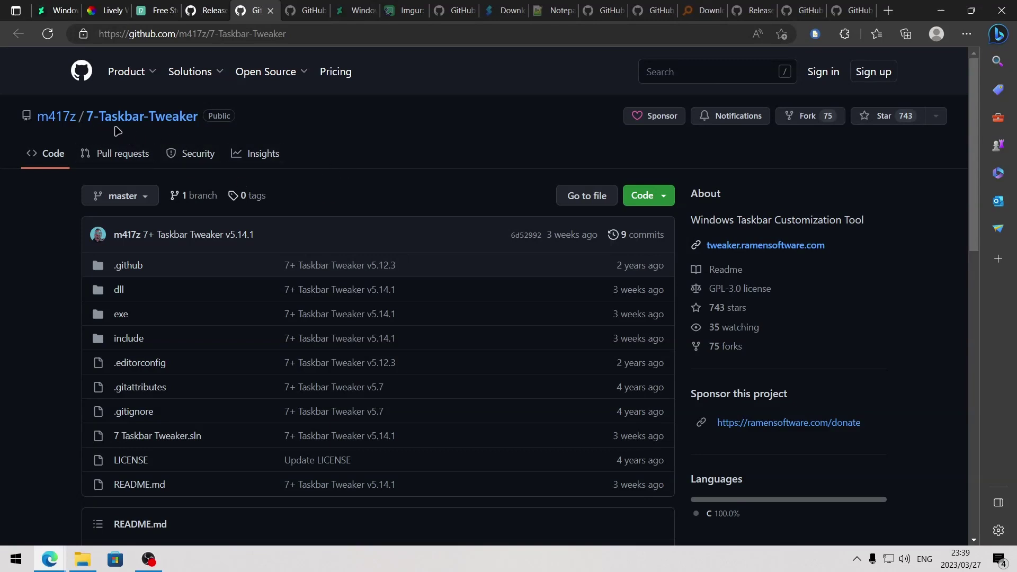
# - Go from the 7-Taskbar-Tweaker GitHub page to its official site, run the downloaded 7tt_setup.exe in English, and proceed to the install location
pyautogui.scroll(-1, 447, 171)
pyautogui.scroll(1, 448, 170)
pyautogui.click(744, 247)
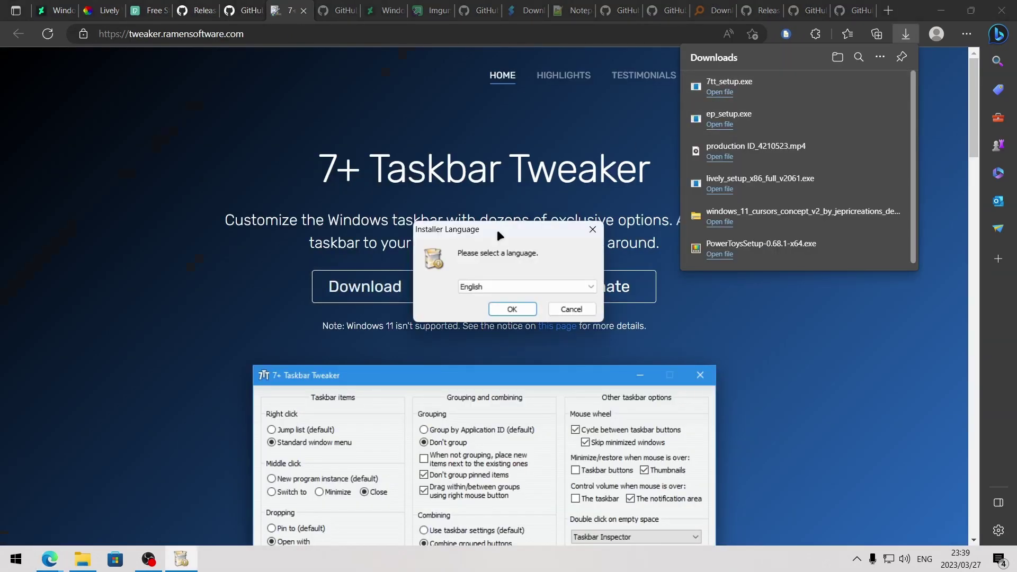
pyautogui.click(513, 309)
pyautogui.press('Return')
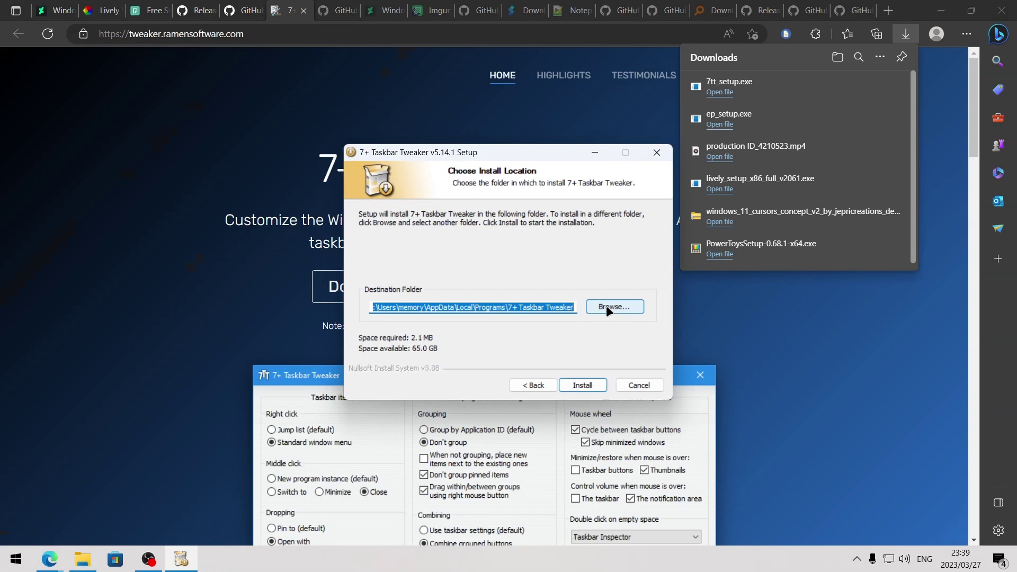
# - Install 7+ Taskbar Tweaker into the Tools folder on the C: drive and finish setup with running it now and at startup enabled
pyautogui.click(606, 305)
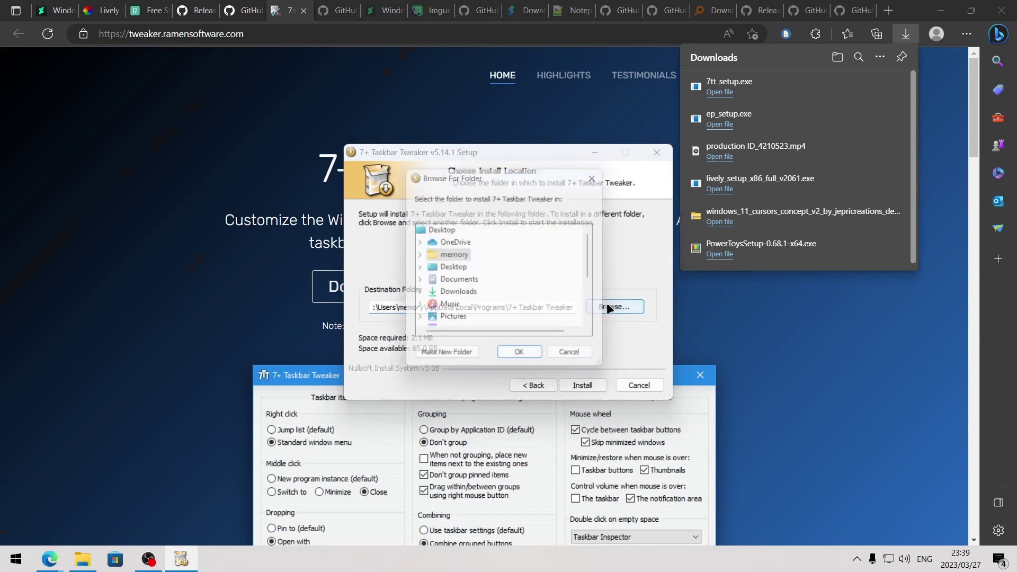
pyautogui.scroll(-2, 575, 281)
pyautogui.click(451, 273)
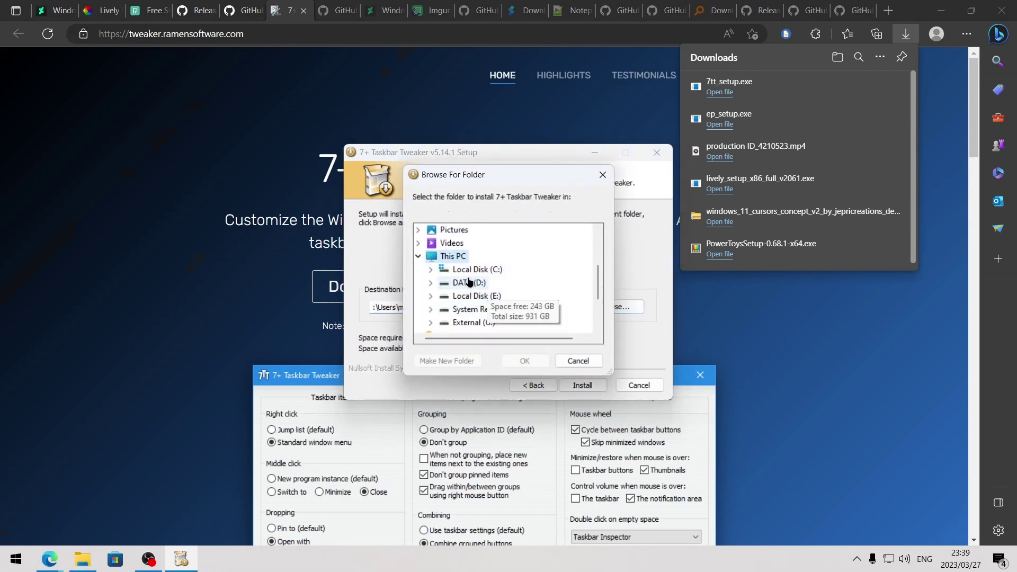
pyautogui.doubleClick(451, 273)
pyautogui.moveTo(596, 271); pyautogui.dragTo(597, 286)
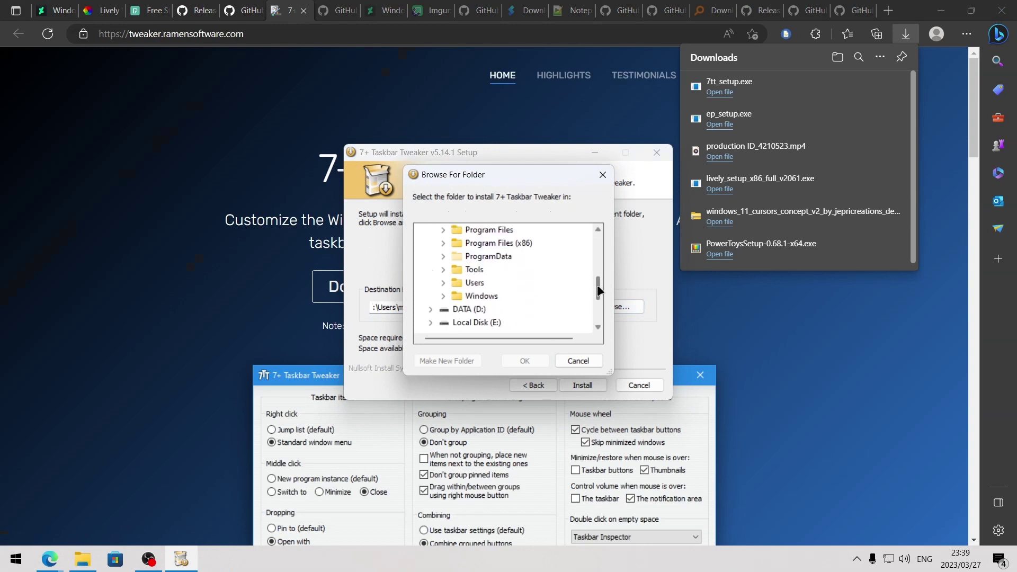
pyautogui.click(469, 271)
pyautogui.scroll(2, 466, 271)
pyautogui.press('Return')
pyautogui.press('Return')
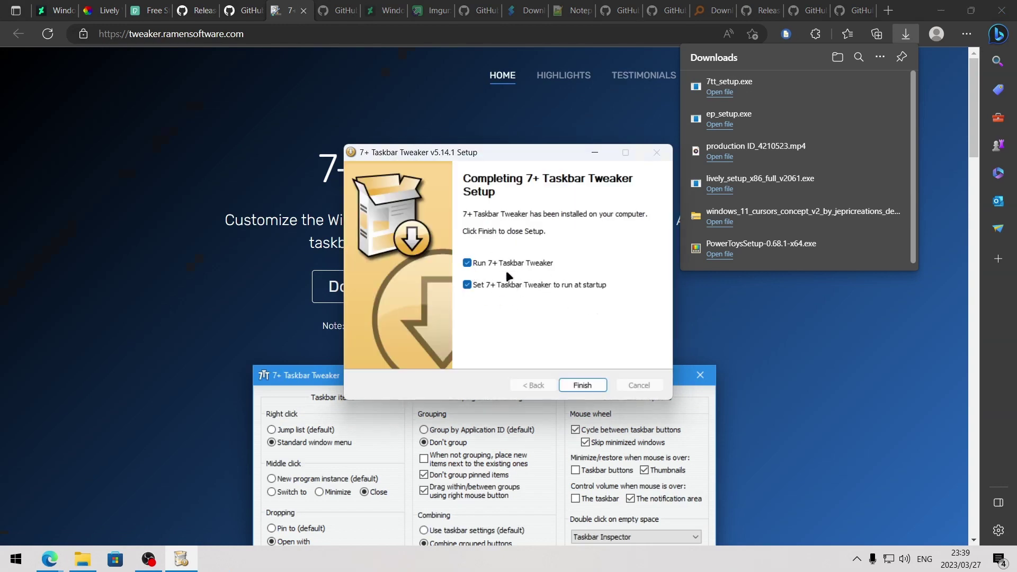
pyautogui.click(582, 384)
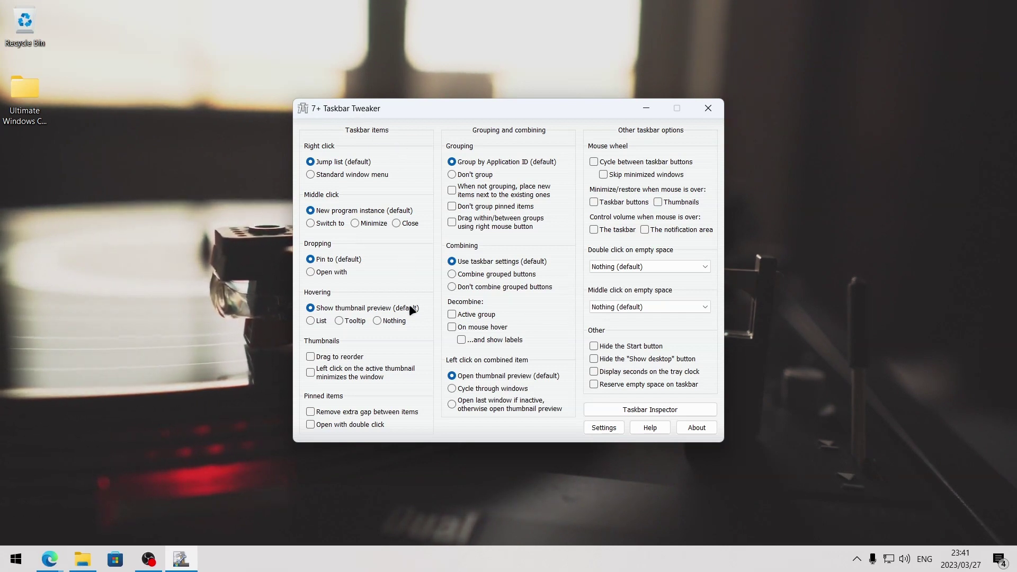
# - Remove the extra gap between pinned items, and enable decombining on mouse hover with labels, testing it on the File Explorer taskbar buttons
pyautogui.click(311, 412)
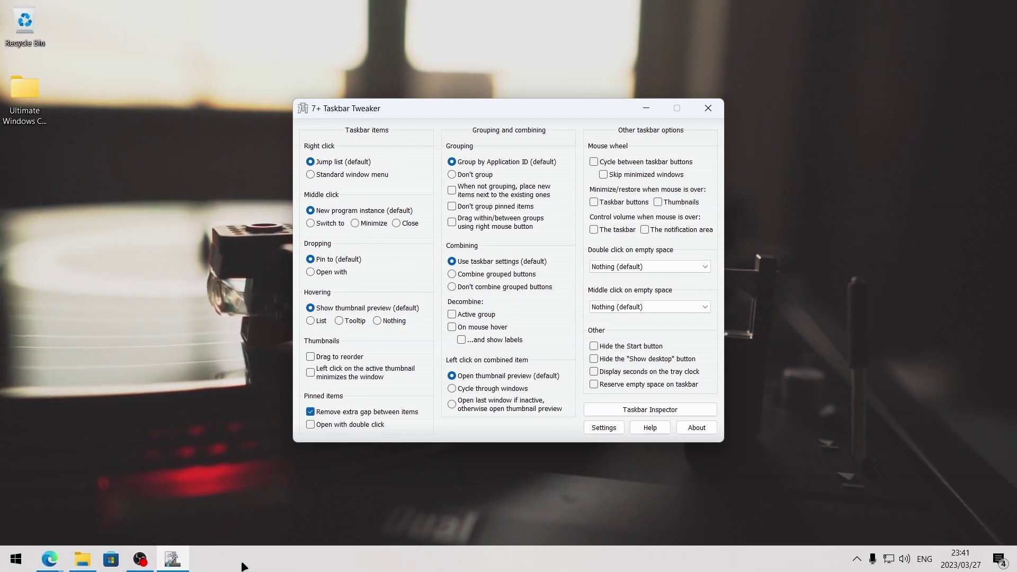
pyautogui.click(452, 327)
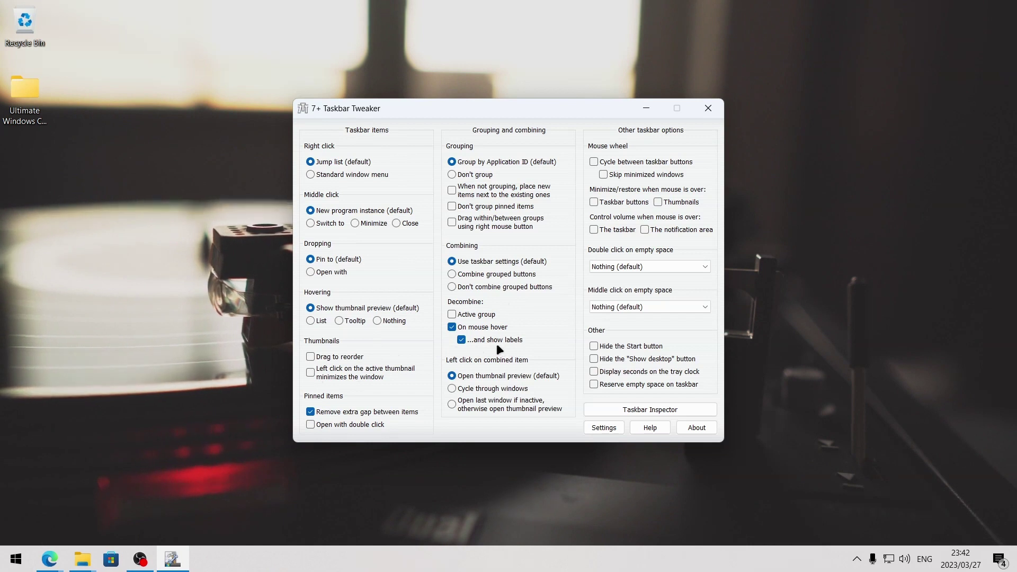
pyautogui.moveTo(84, 559)
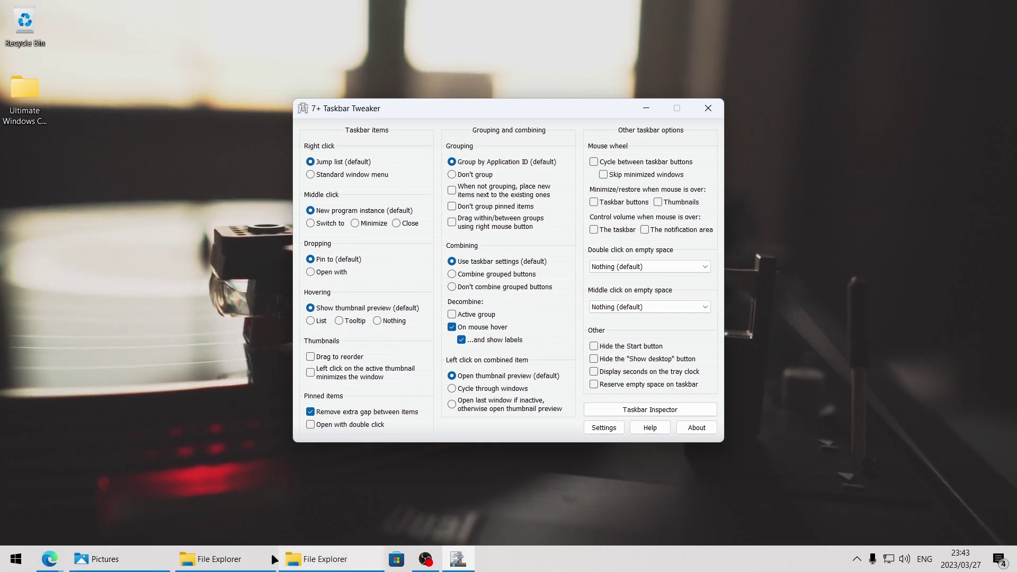
pyautogui.moveTo(219, 560)
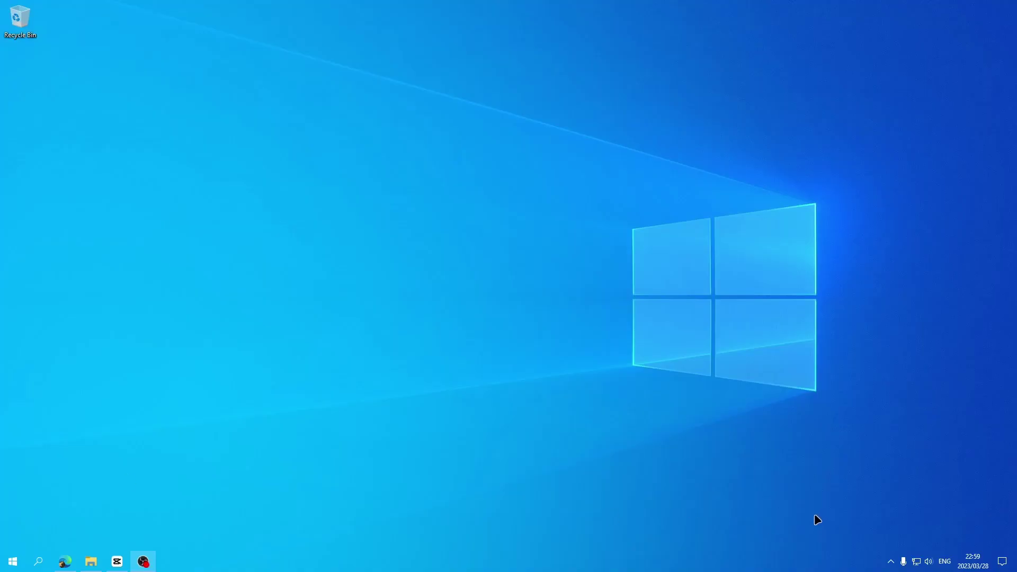
# - In the Windows taskbar settings, set Combine taskbar buttons to Never and minimize the Settings window
pyautogui.rightClick(681, 562)
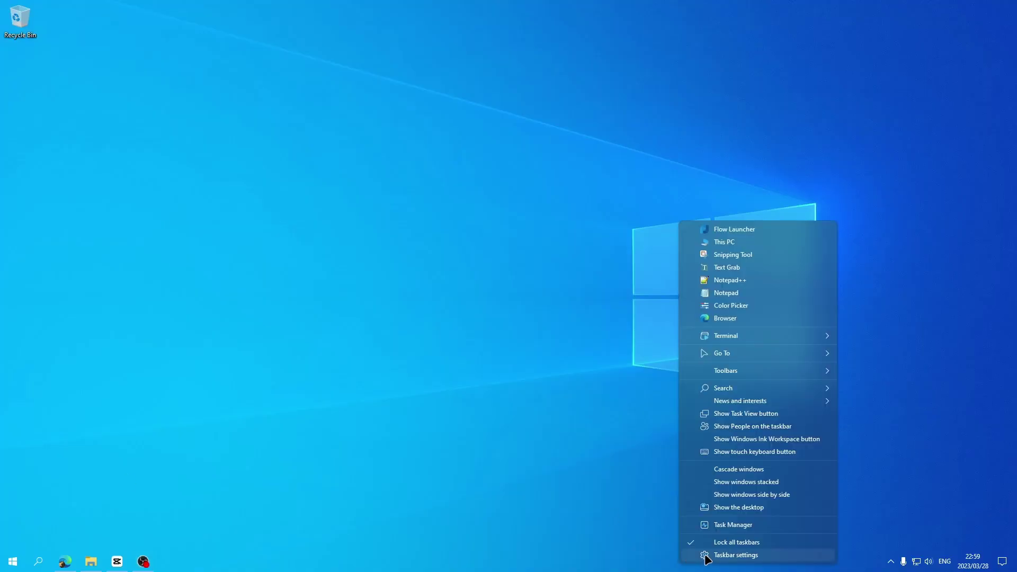
pyautogui.click(706, 556)
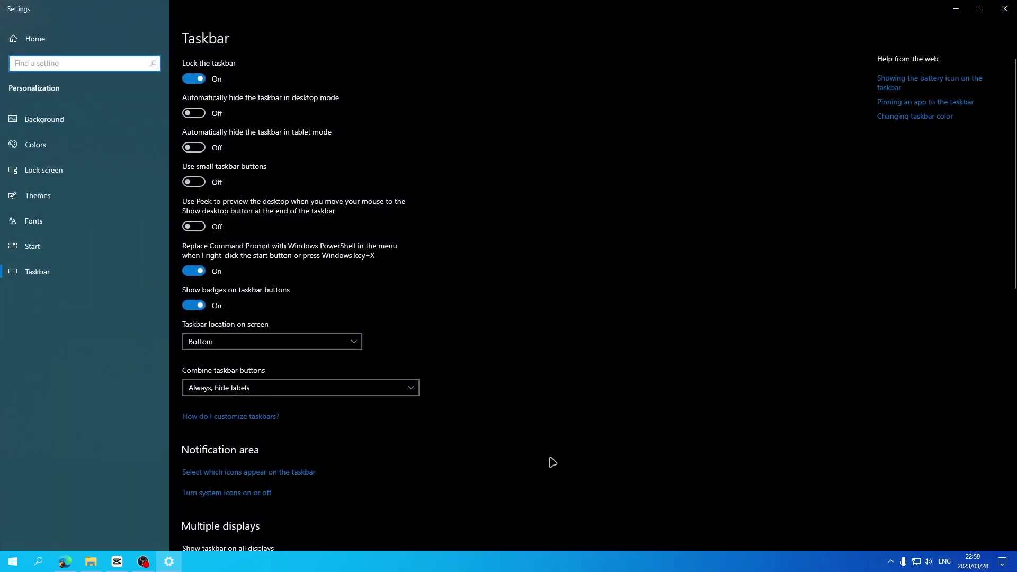
pyautogui.click(281, 388)
pyautogui.click(254, 423)
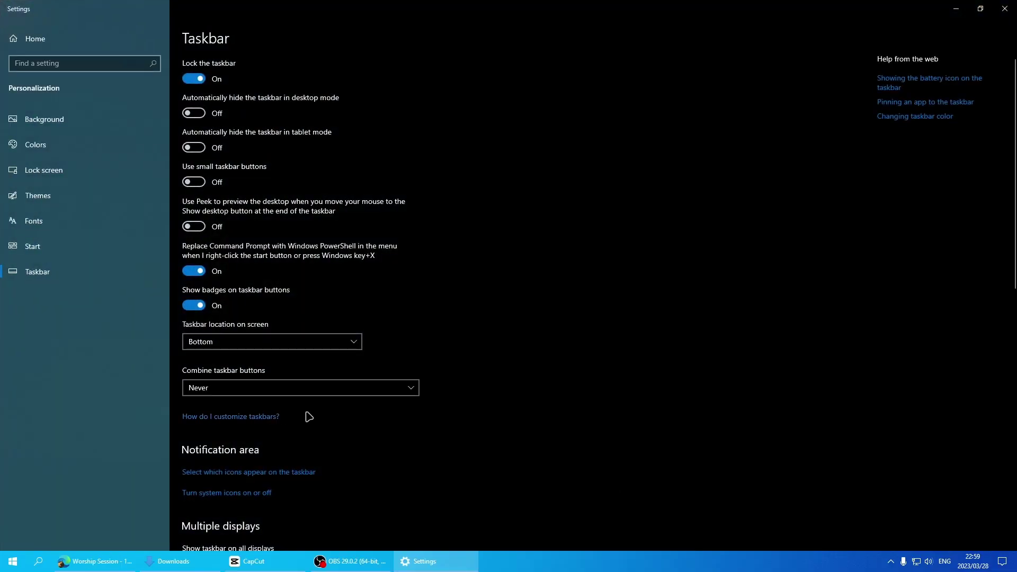
pyautogui.click(418, 561)
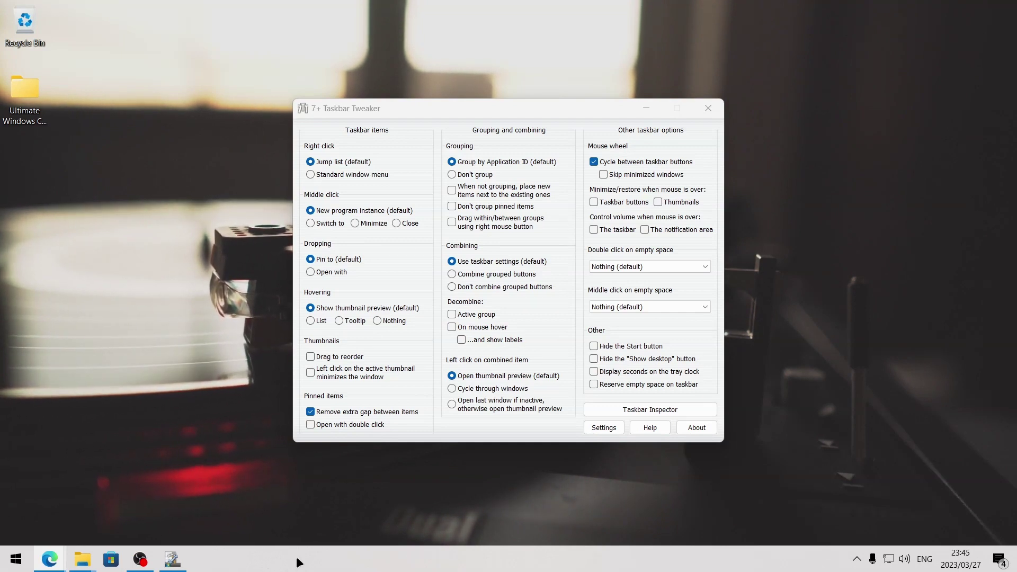
# - Test cycling between taskbar buttons with the mouse wheel and disable that option in 7+ Taskbar Tweaker
pyautogui.scroll(-1, 299, 563)
pyautogui.scroll(-2, 299, 563)
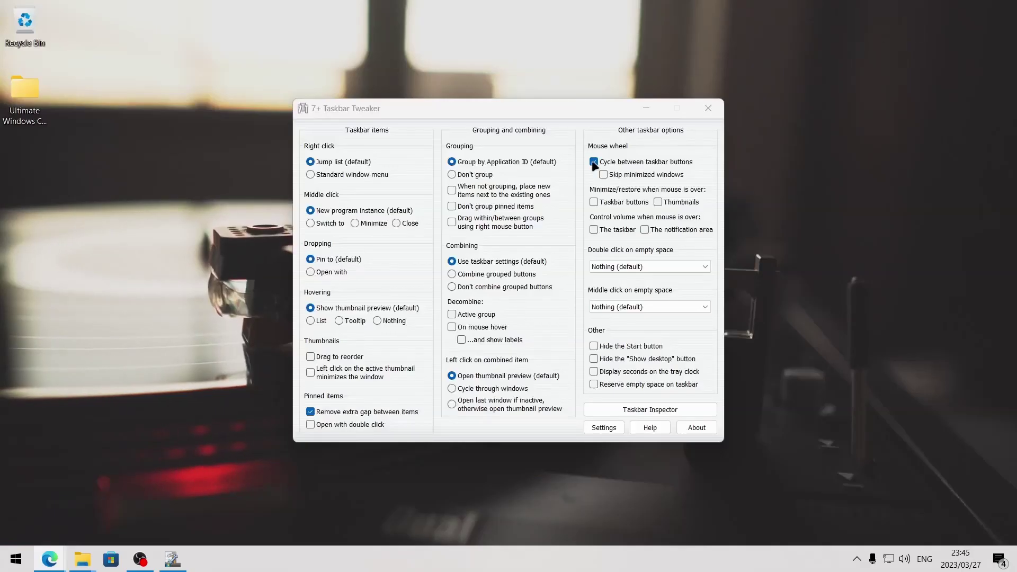
pyautogui.click(593, 163)
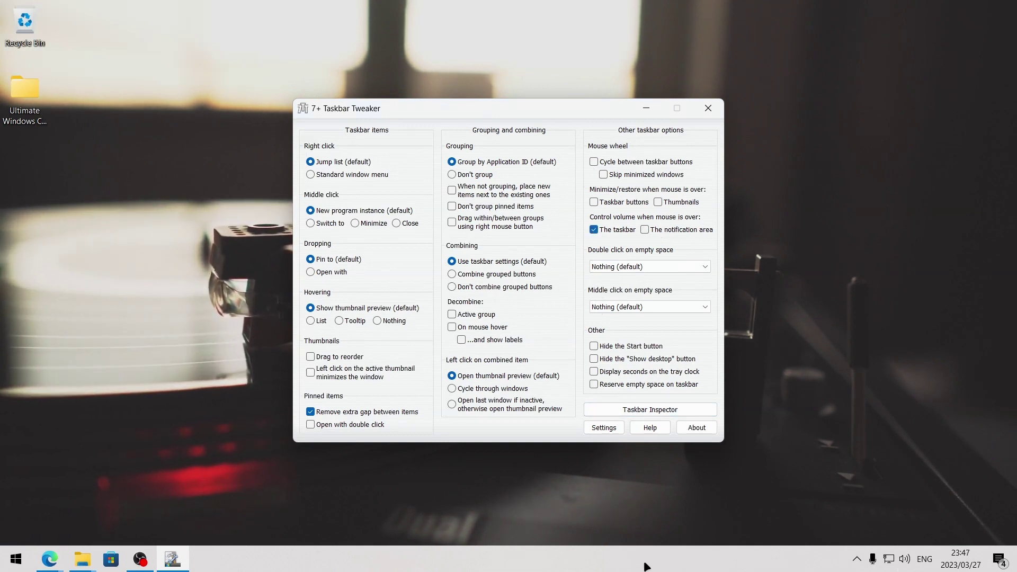
# - Test the taskbar volume control by raising and lowering the system volume with the mouse wheel over the taskbar
pyautogui.scroll(4, 650, 556)
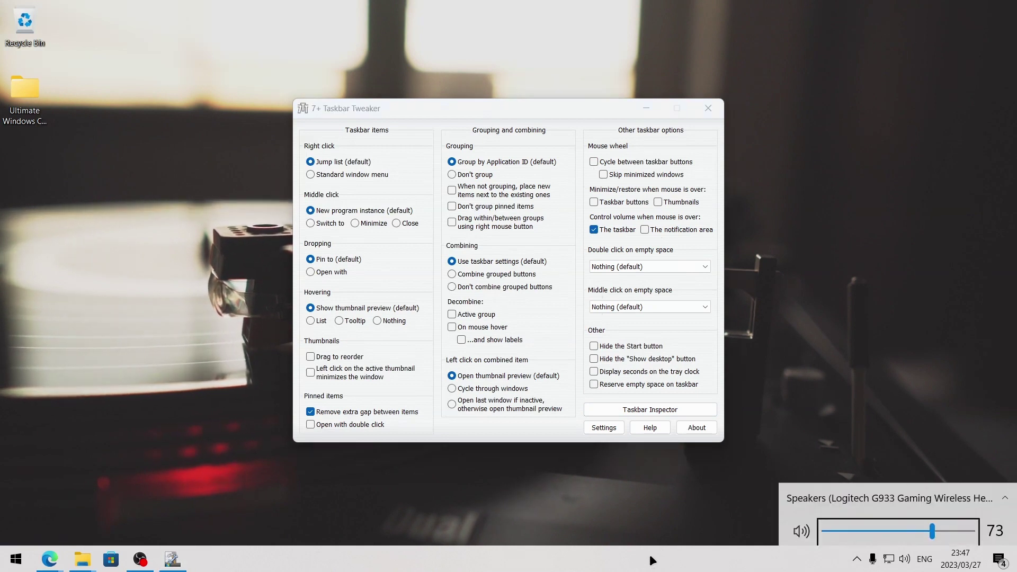
pyautogui.scroll(-1, 652, 557)
pyautogui.scroll(1, 651, 561)
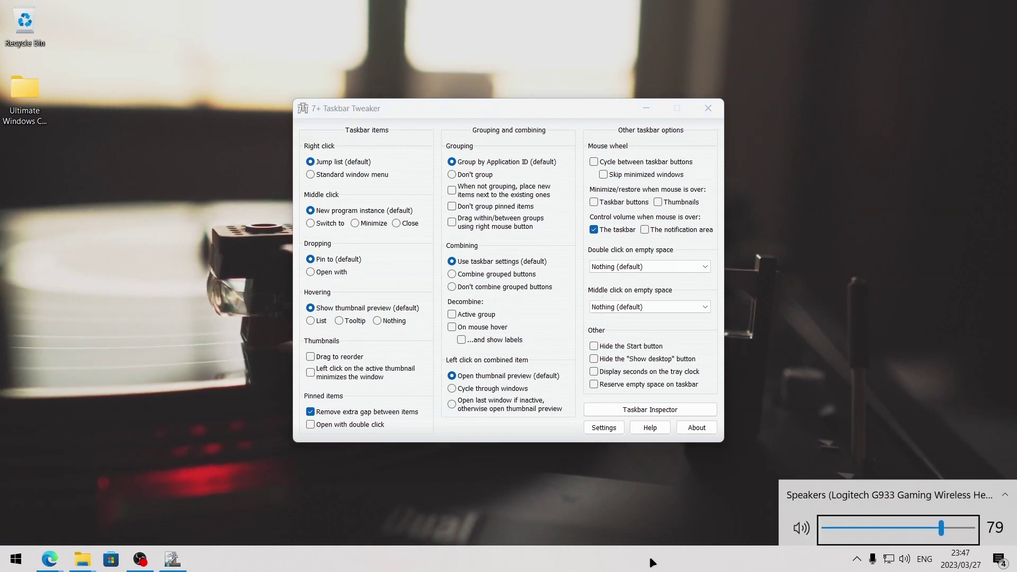
pyautogui.scroll(-20, 652, 563)
pyautogui.scroll(20, 652, 564)
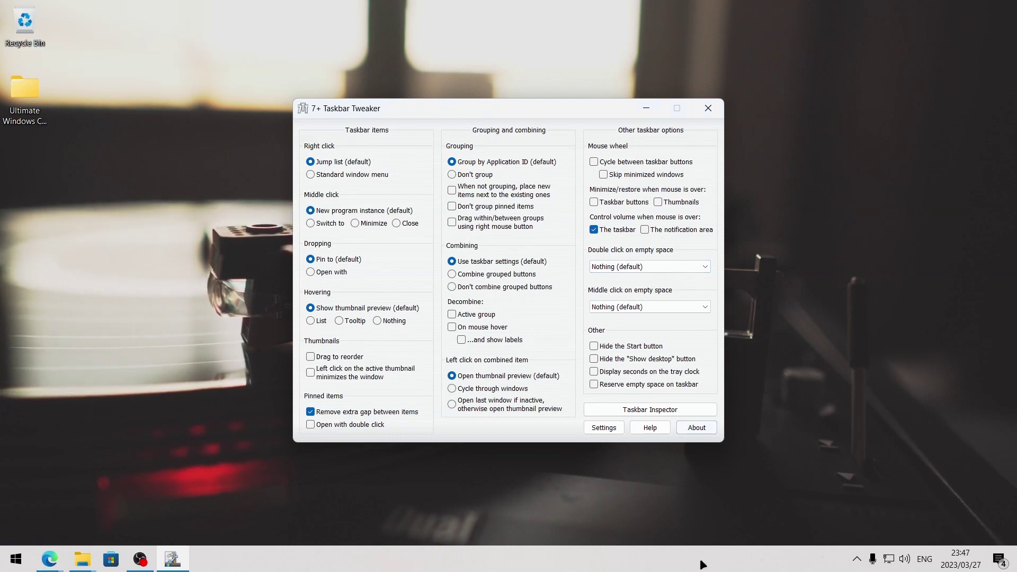
# - Set the double click on empty space action to Show desktop, test it on the taskbar, and restore the window
pyautogui.click(640, 266)
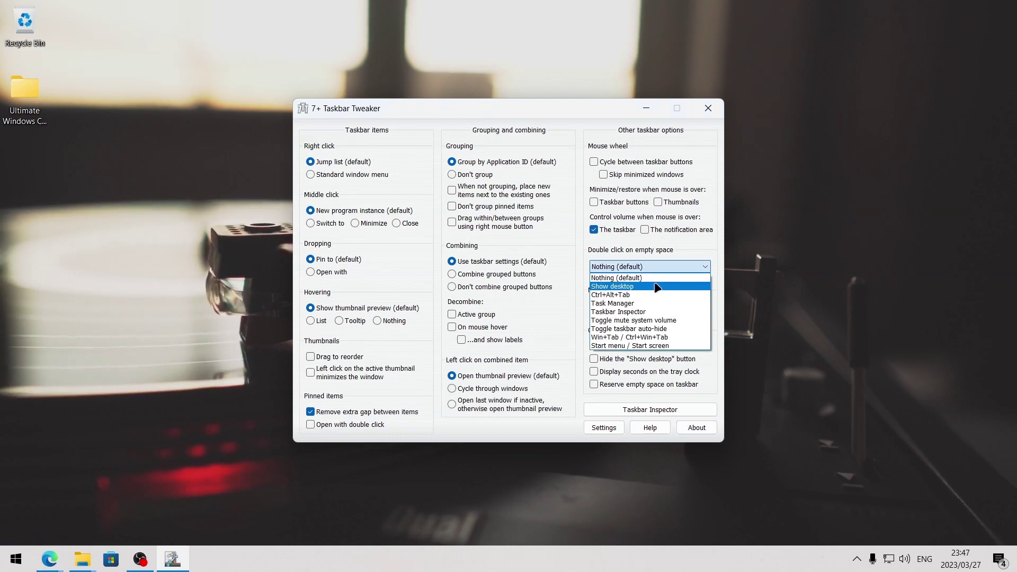
pyautogui.click(654, 287)
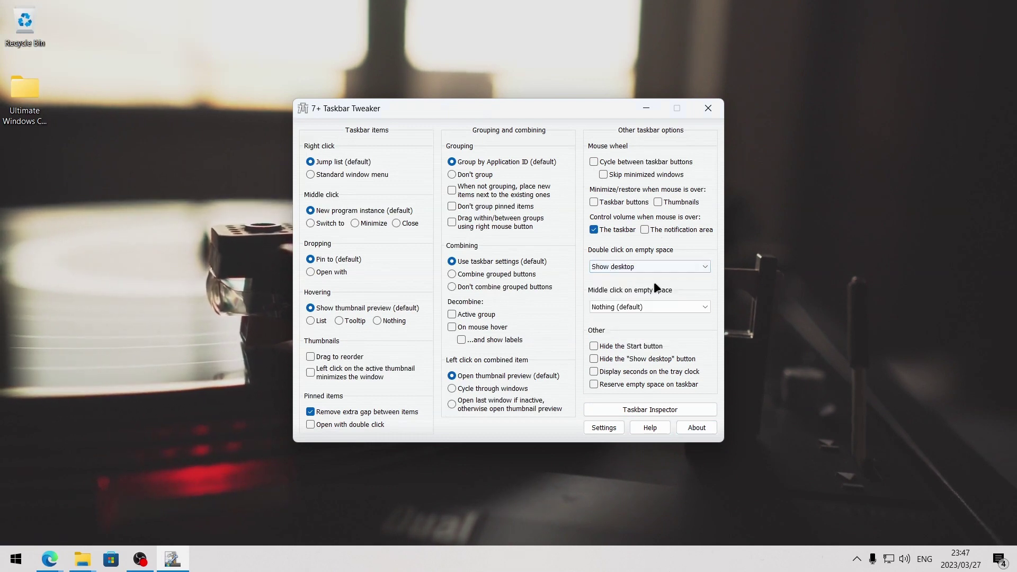
pyautogui.click(700, 562)
pyautogui.doubleClick(700, 561)
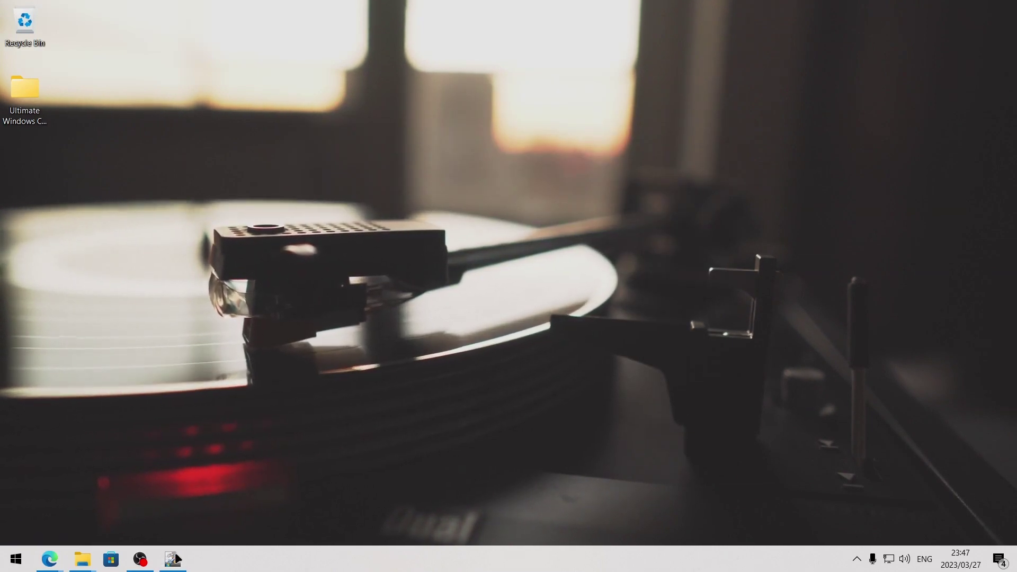
pyautogui.press('super+d')
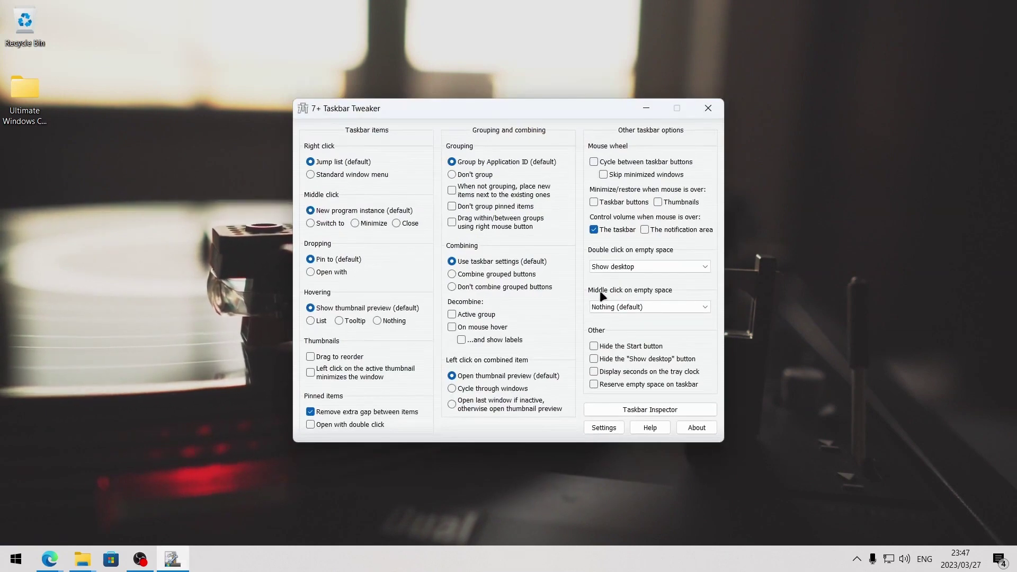
# - Set the middle click on empty space action to Task Manager, test it on the taskbar, and close Task Manager
pyautogui.click(637, 306)
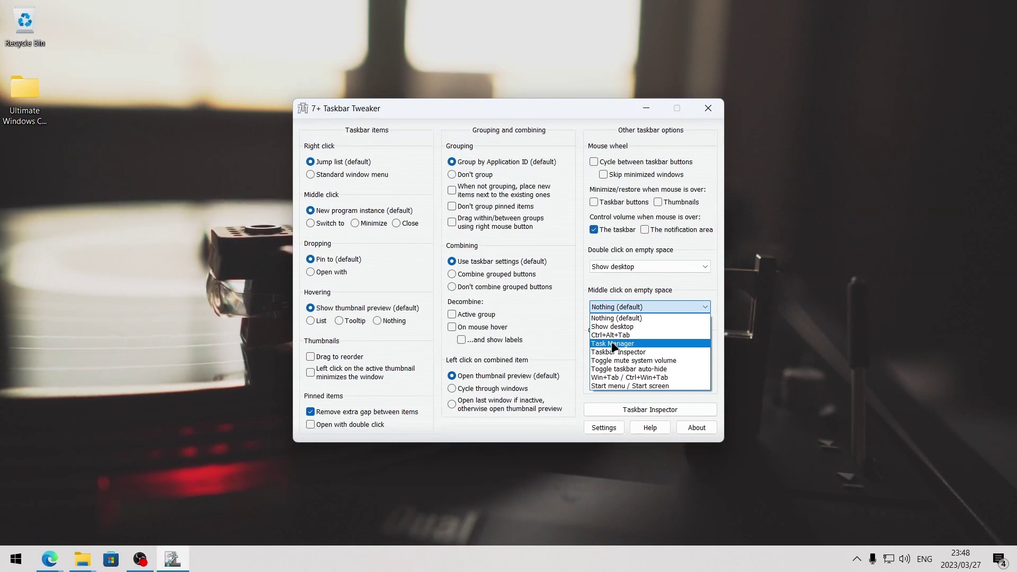
pyautogui.click(613, 343)
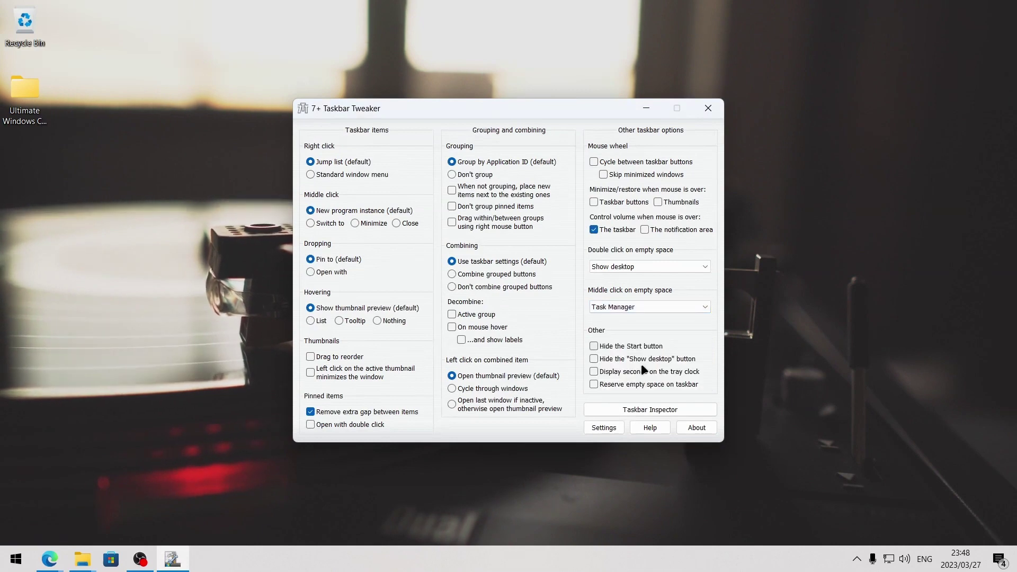
pyautogui.middleClick(667, 557)
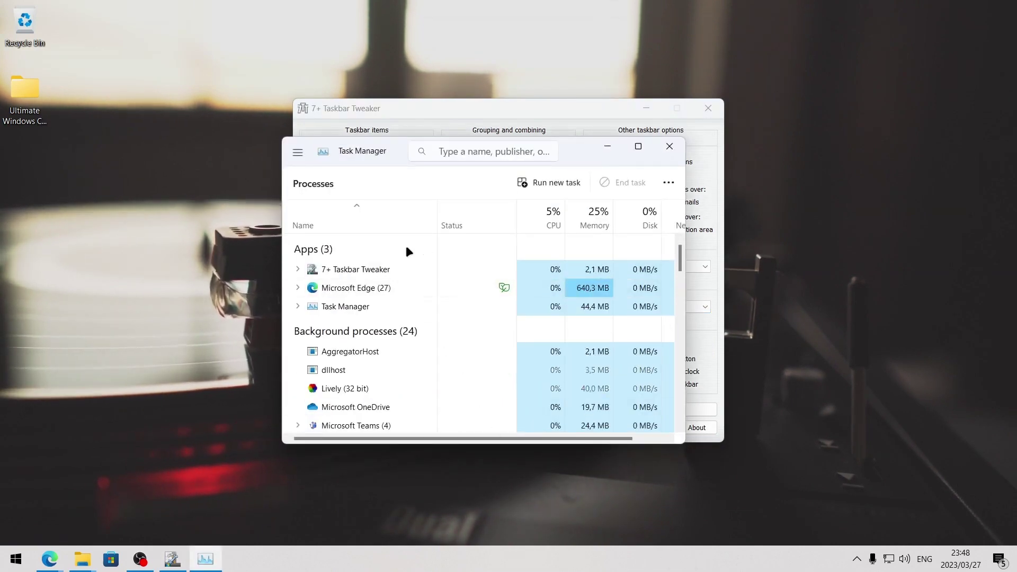
pyautogui.hotkey('alt', 'F4')
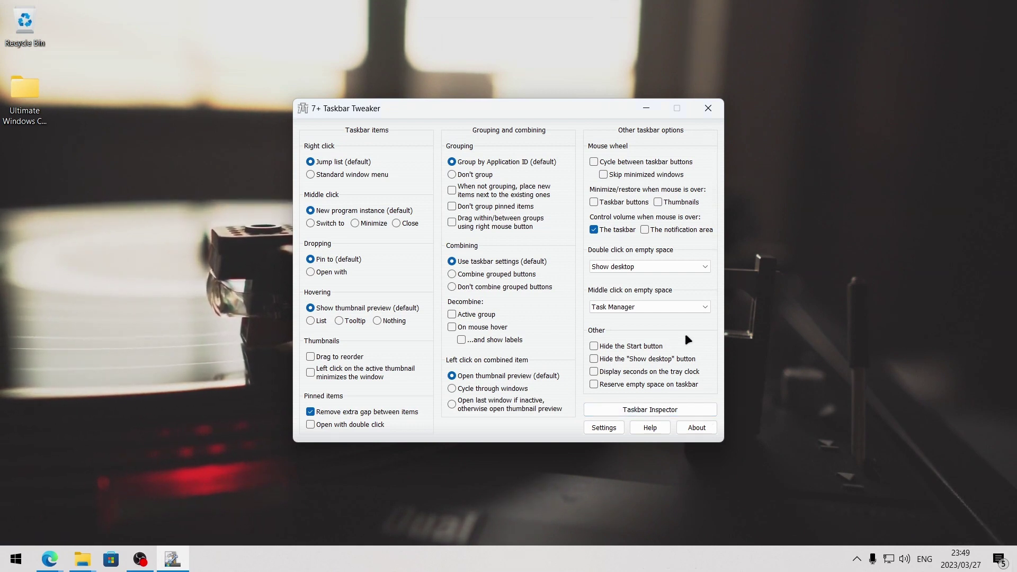
# - Try displaying seconds on the tray clock, look at the clock, and turn the option off again
pyautogui.click(599, 373)
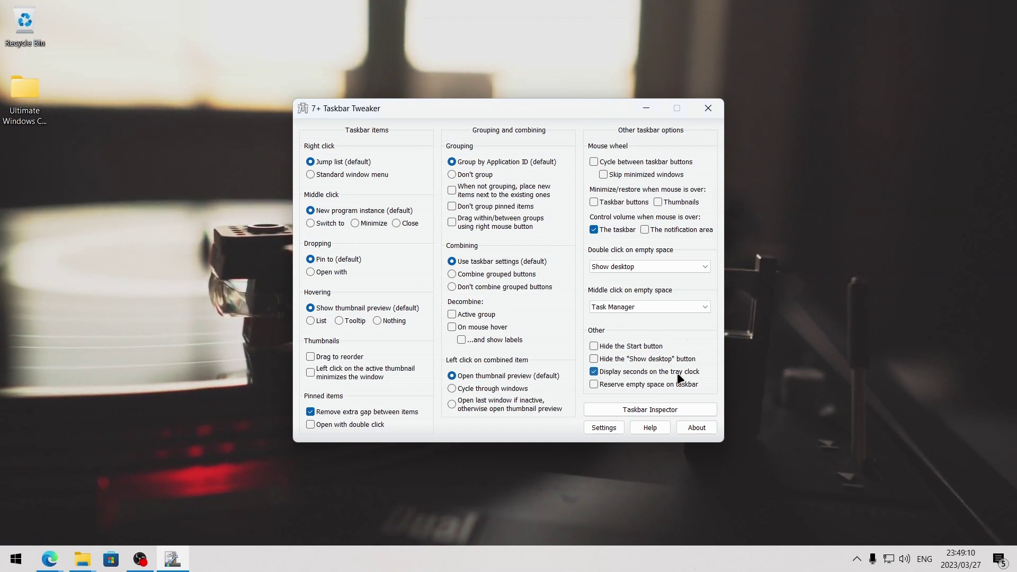
pyautogui.moveTo(963, 561)
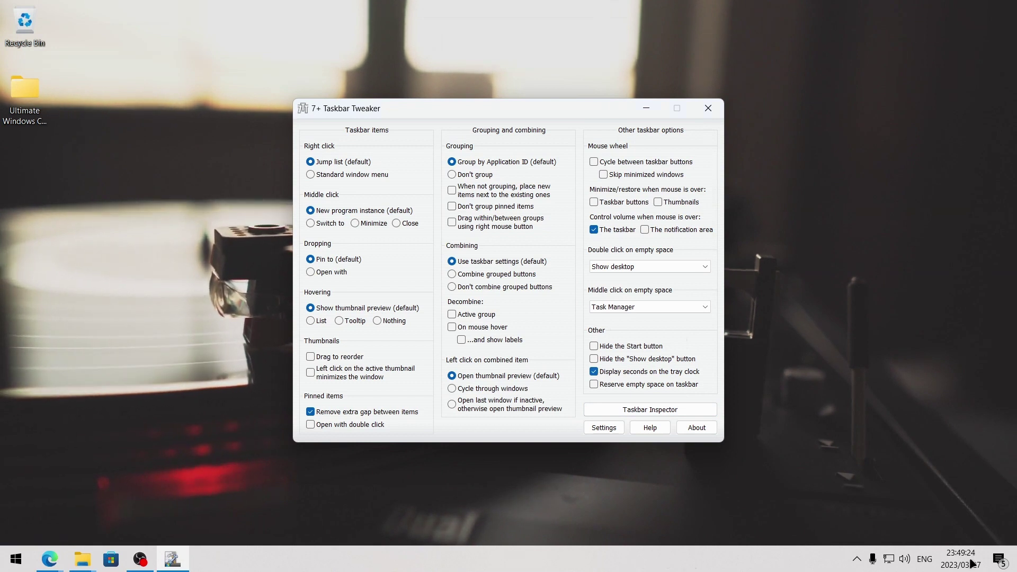
pyautogui.click(602, 373)
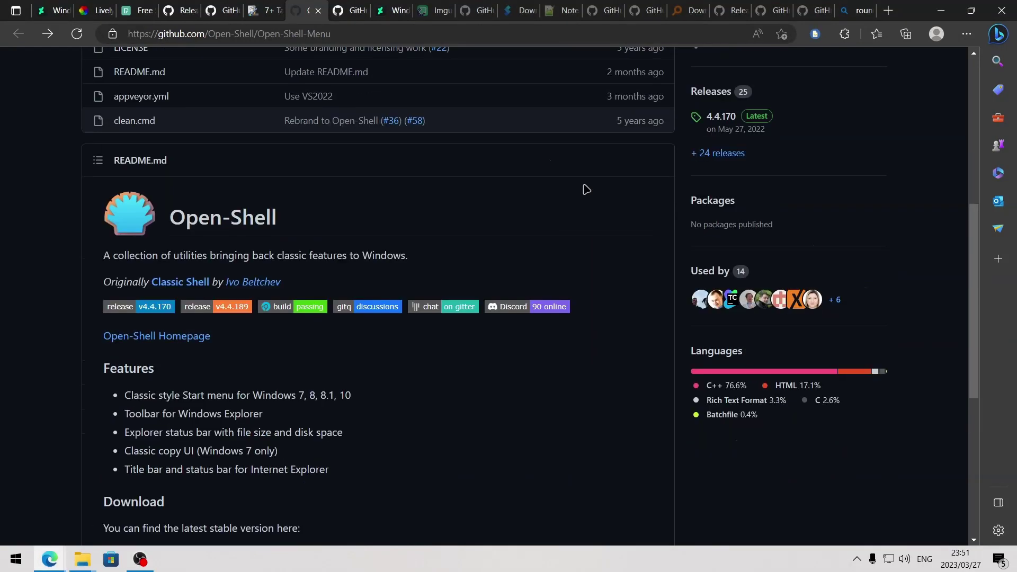
# - Download OpenShellSetup_4_4_170.exe from the latest release of the Open-Shell-Menu repository on GitHub
pyautogui.click(719, 122)
pyautogui.scroll(-4, 431, 227)
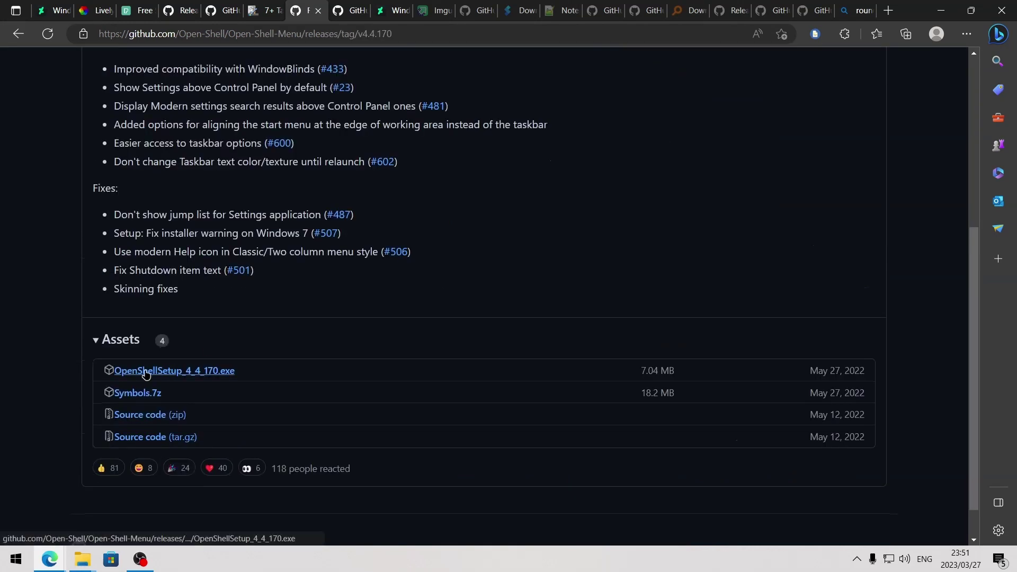
pyautogui.click(170, 372)
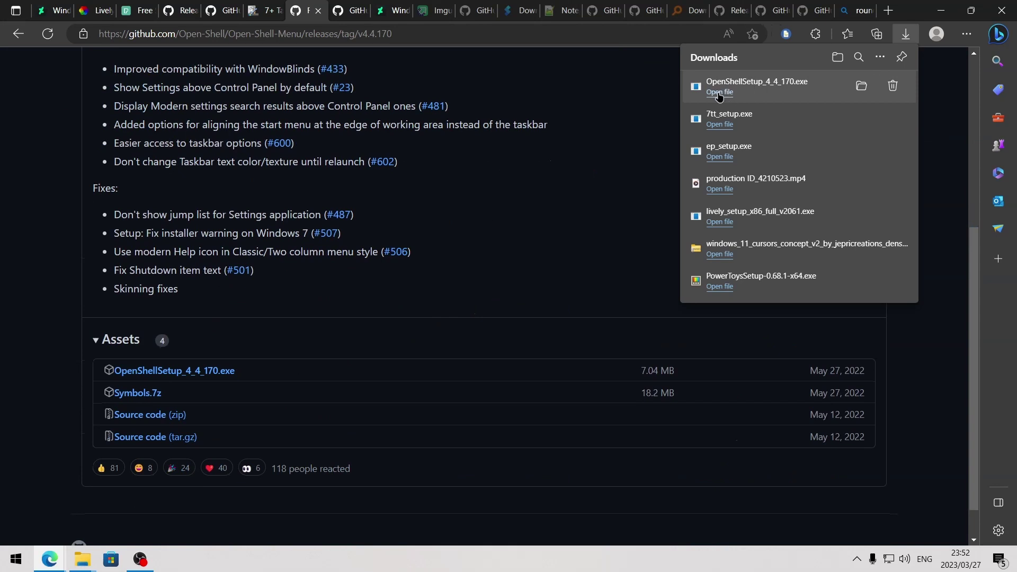
# - Run the downloaded Open-Shell installer and accept the license agreement to reach the custom setup page
pyautogui.click(718, 92)
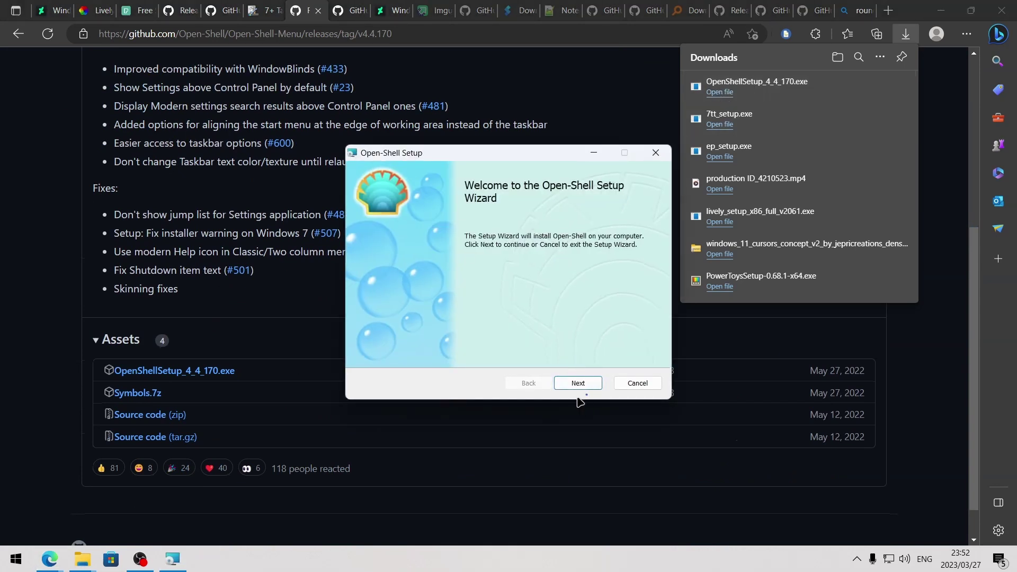
pyautogui.click(577, 383)
pyautogui.click(459, 351)
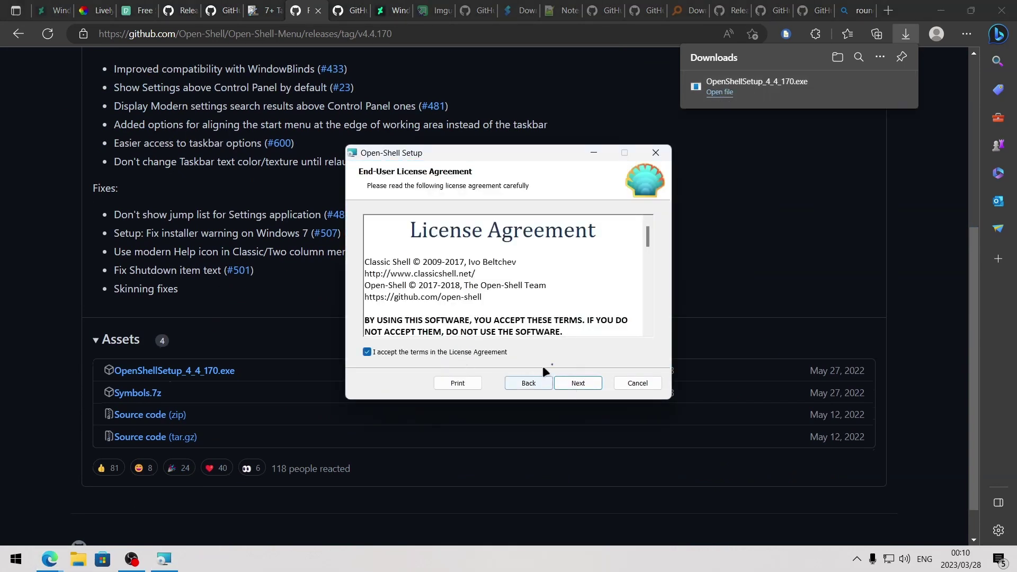
pyautogui.click(577, 383)
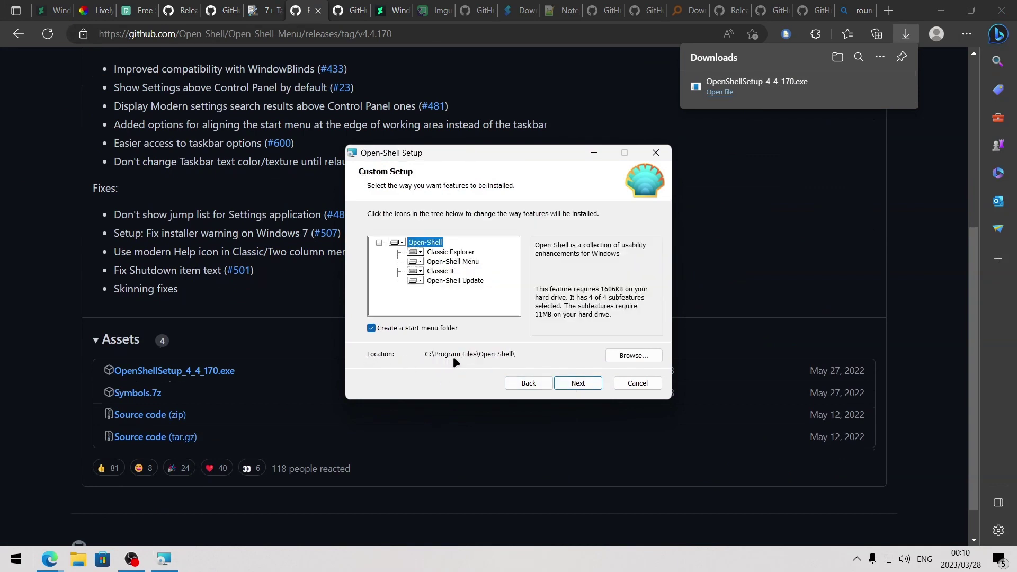
# - Set the destination to a new "Open Shell" folder in C:\Tools and install Open-Shell
pyautogui.click(634, 356)
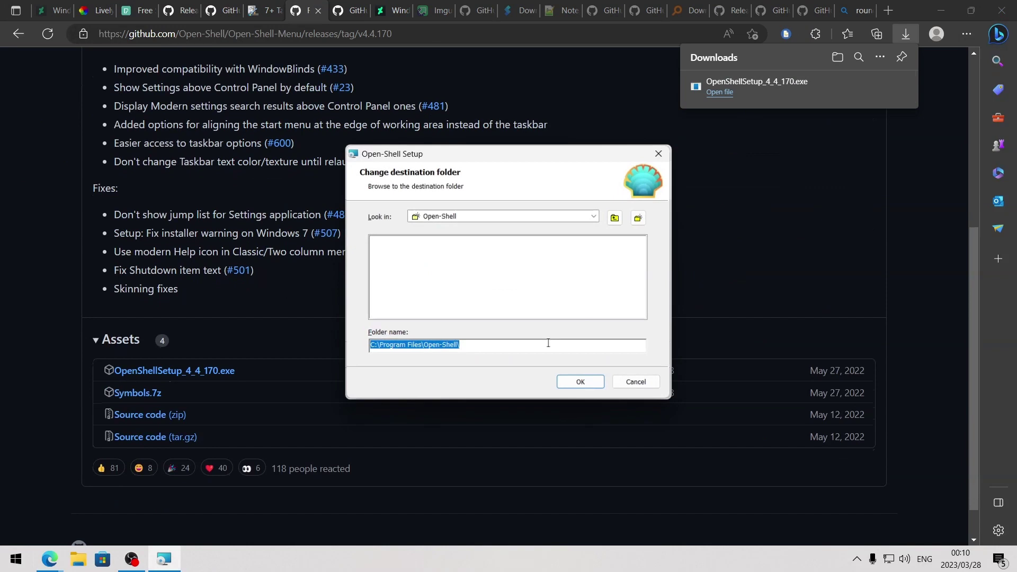
pyautogui.click(562, 217)
pyautogui.click(464, 256)
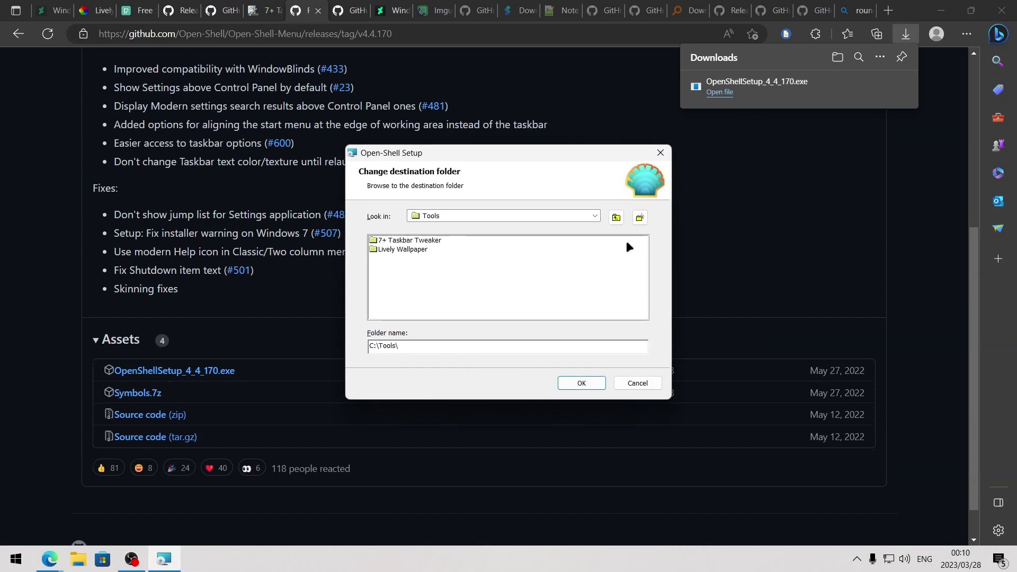
pyautogui.click(640, 218)
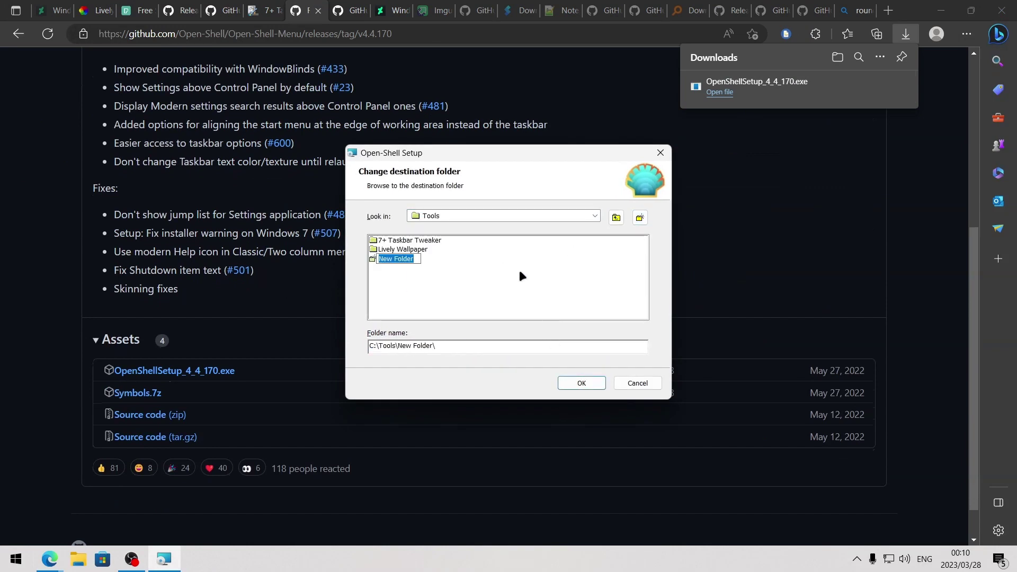
pyautogui.write('Open-Shell')
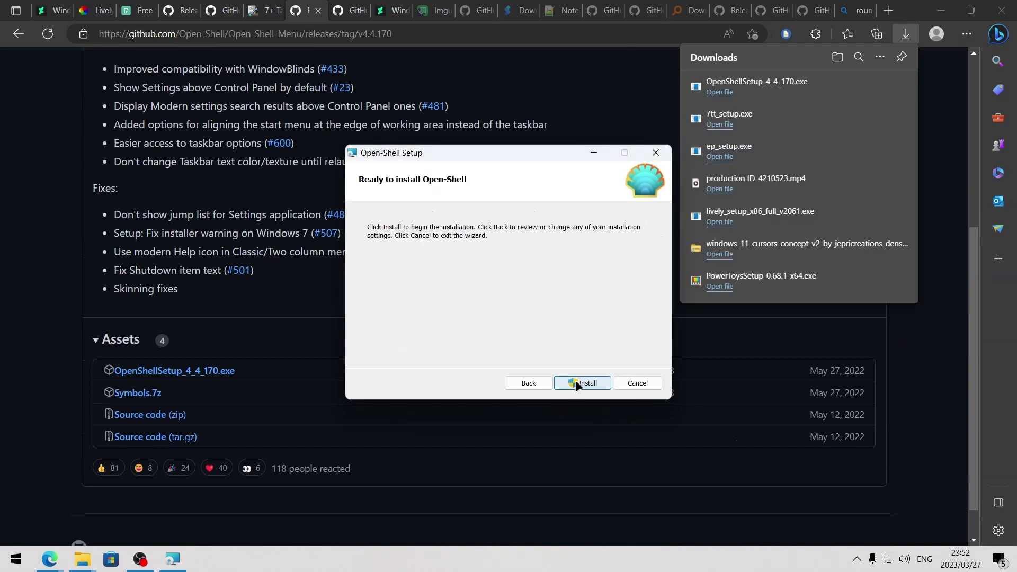
pyautogui.click(575, 381)
pyautogui.click(578, 384)
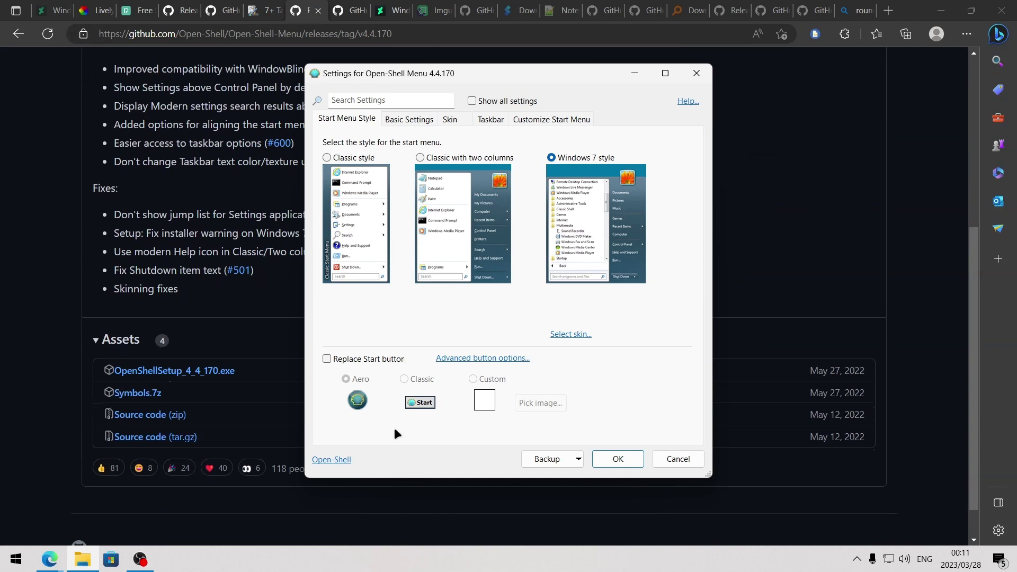
# - Enable taskbar customization in the Open-Shell Menu settings, set the taskbar opacity to 0, and save the settings
pyautogui.click(491, 121)
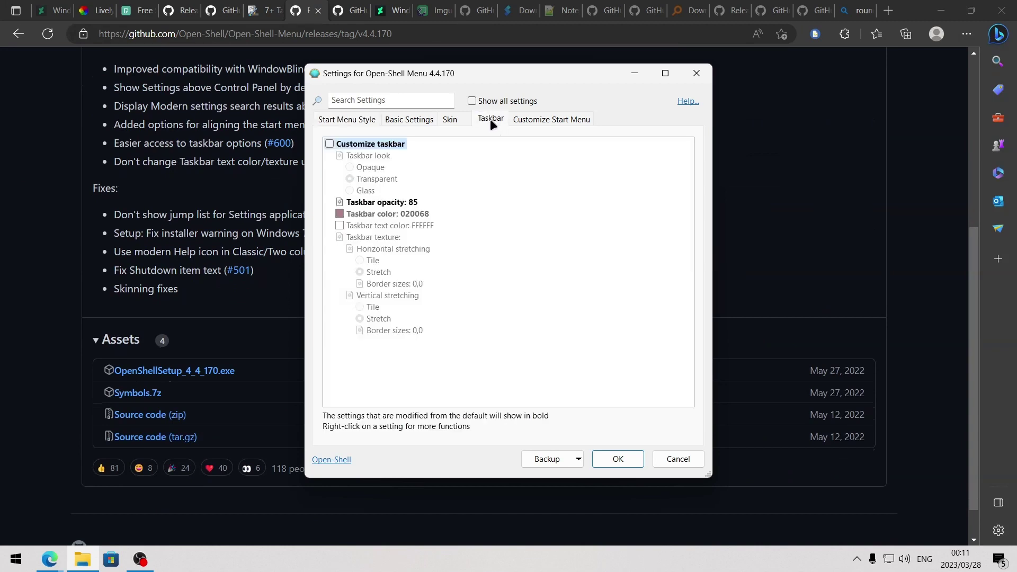
pyautogui.click(329, 144)
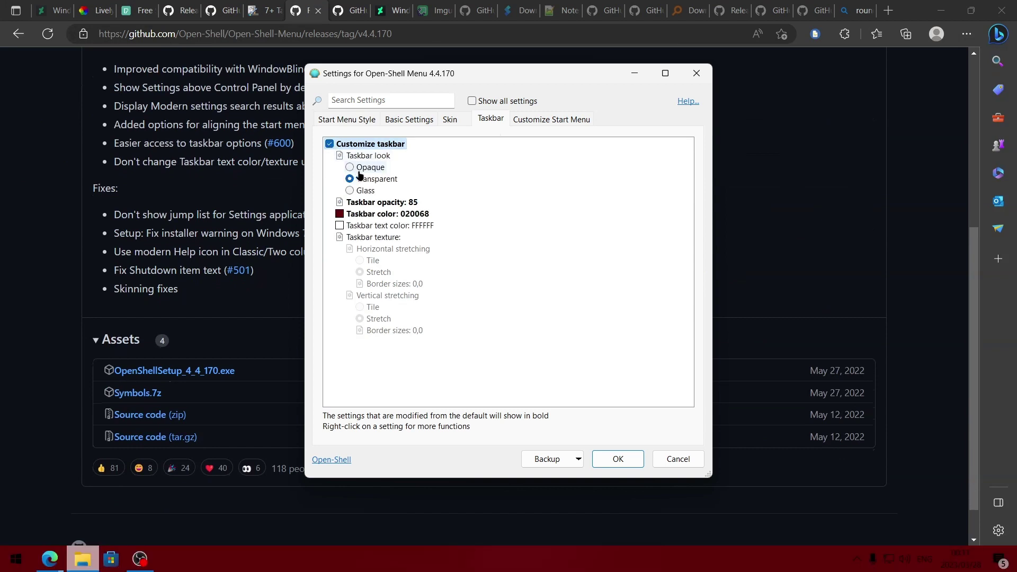
pyautogui.click(413, 213)
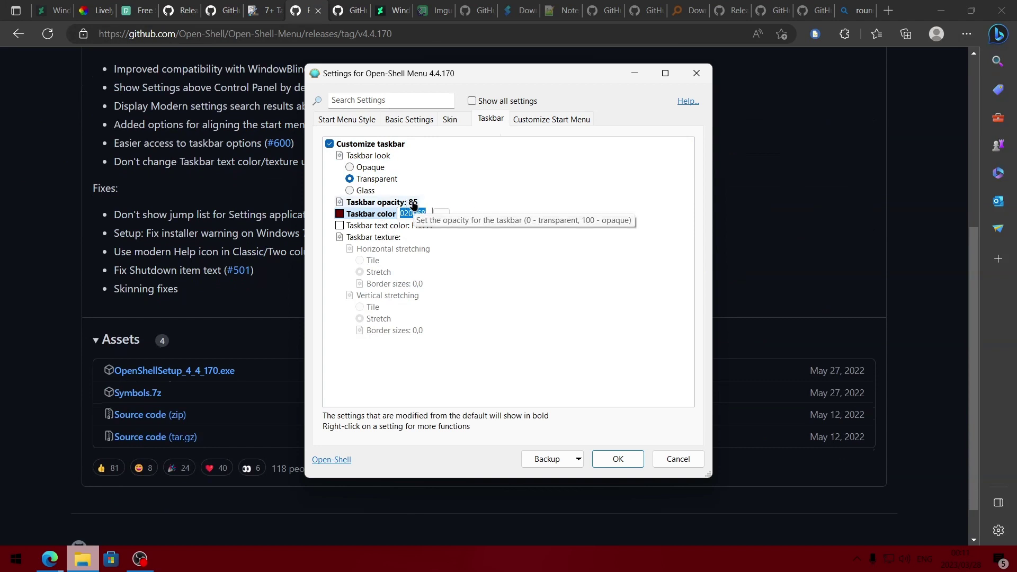
pyautogui.click(390, 205)
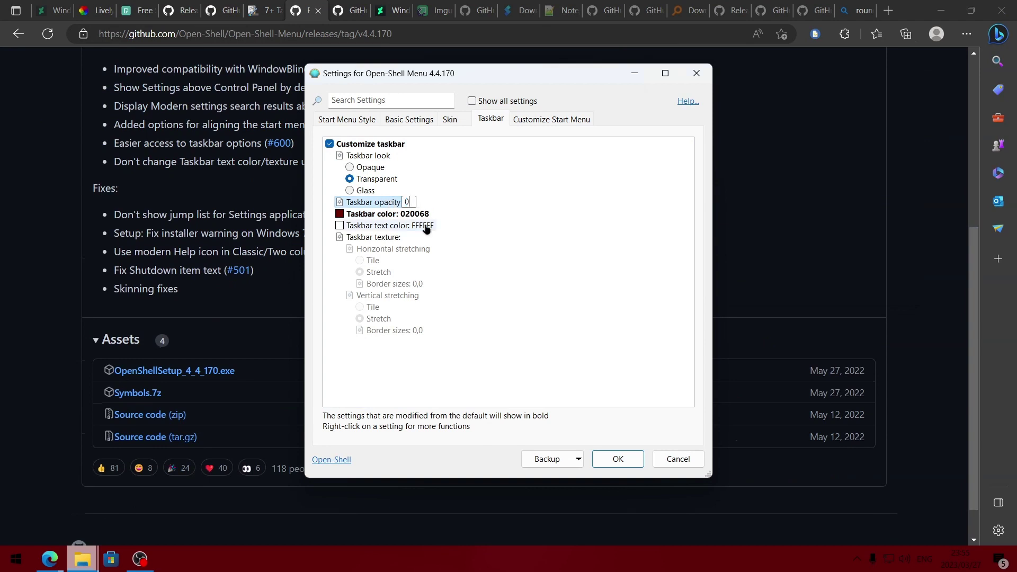
pyautogui.click(617, 458)
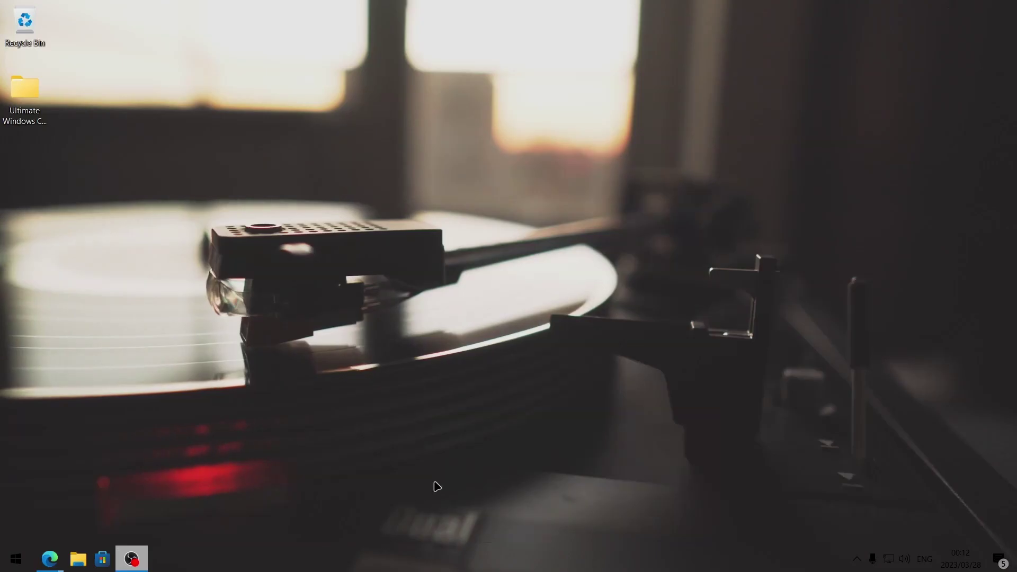
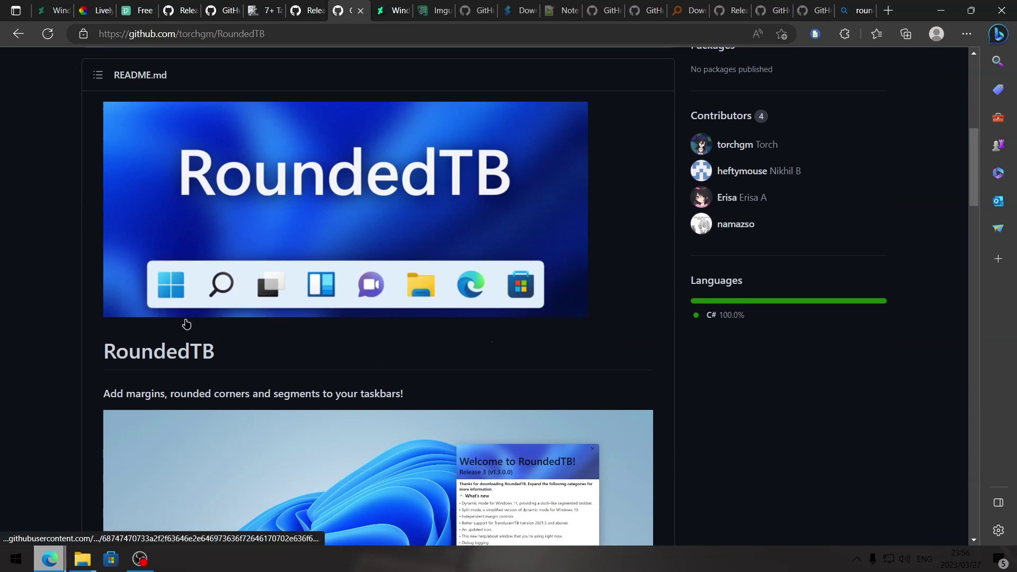
# - Read the RoundedTB README on GitHub for its features and download options
pyautogui.scroll(-5, 662, 388)
pyautogui.scroll(-1, 626, 357)
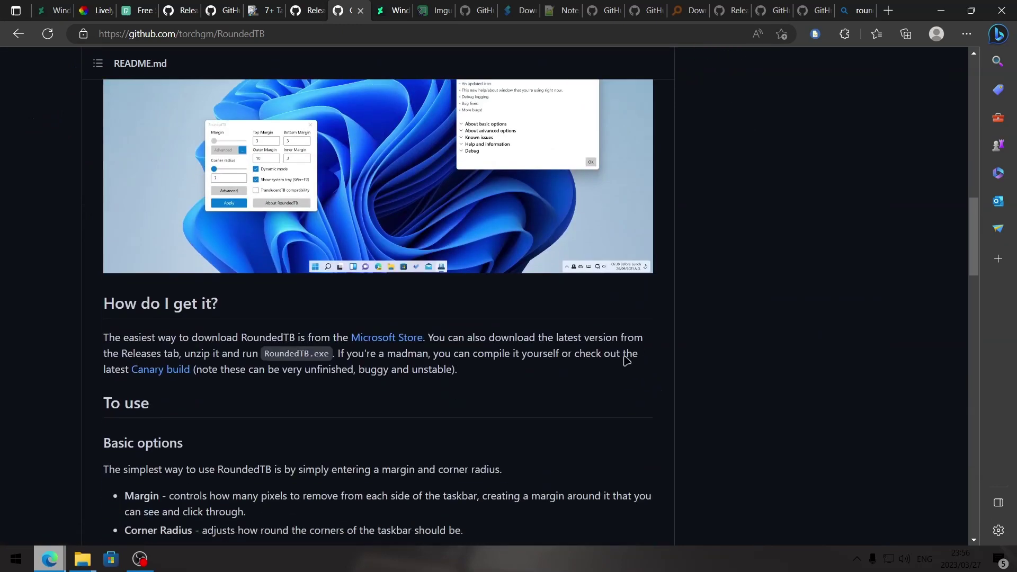
pyautogui.scroll(1, 448, 372)
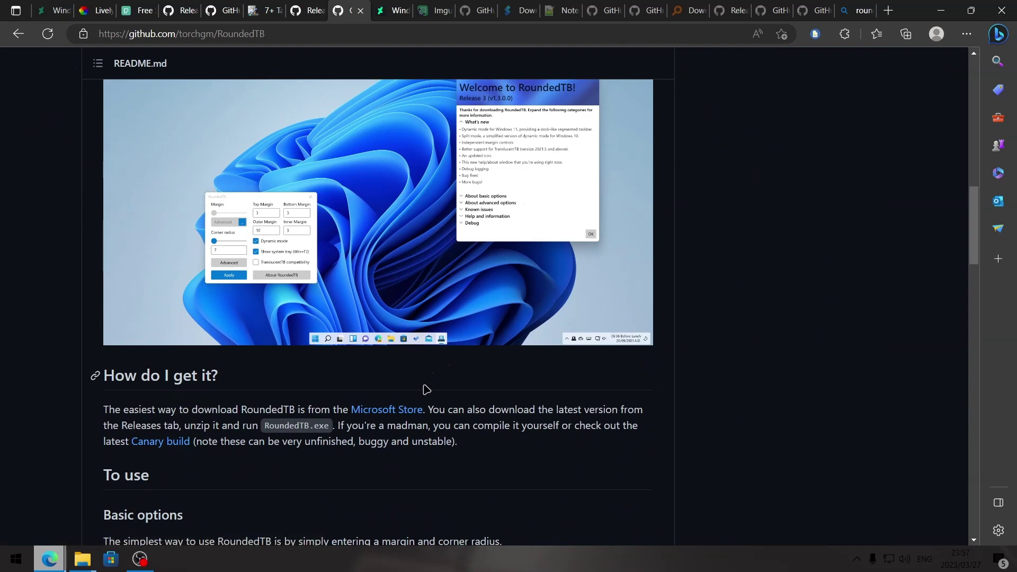
pyautogui.scroll(7, 426, 389)
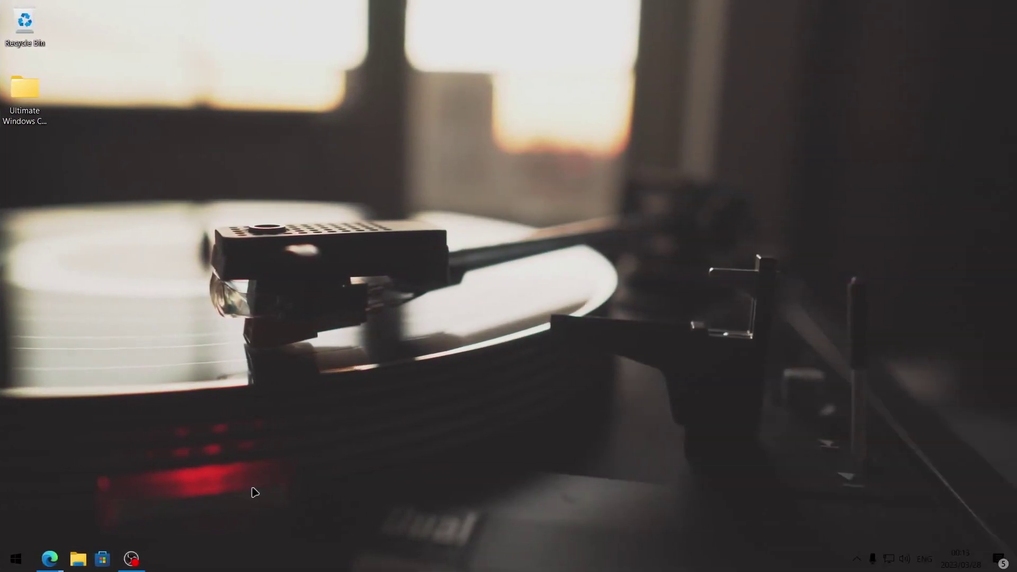
# - Open the Start menu to check the Open-Shell style, and close it again
pyautogui.click(22, 557)
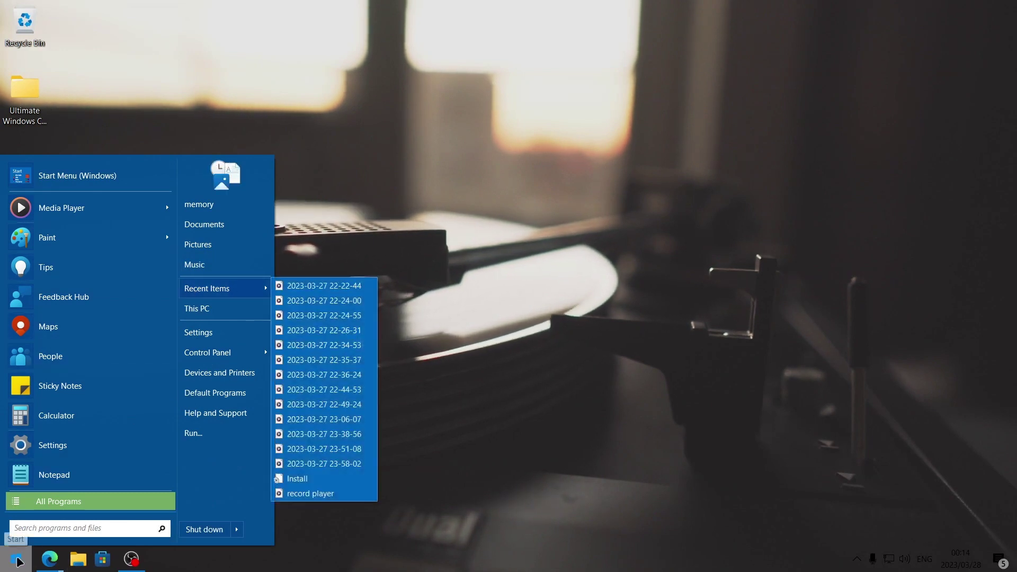
pyautogui.click(459, 508)
pyautogui.press('super+d')
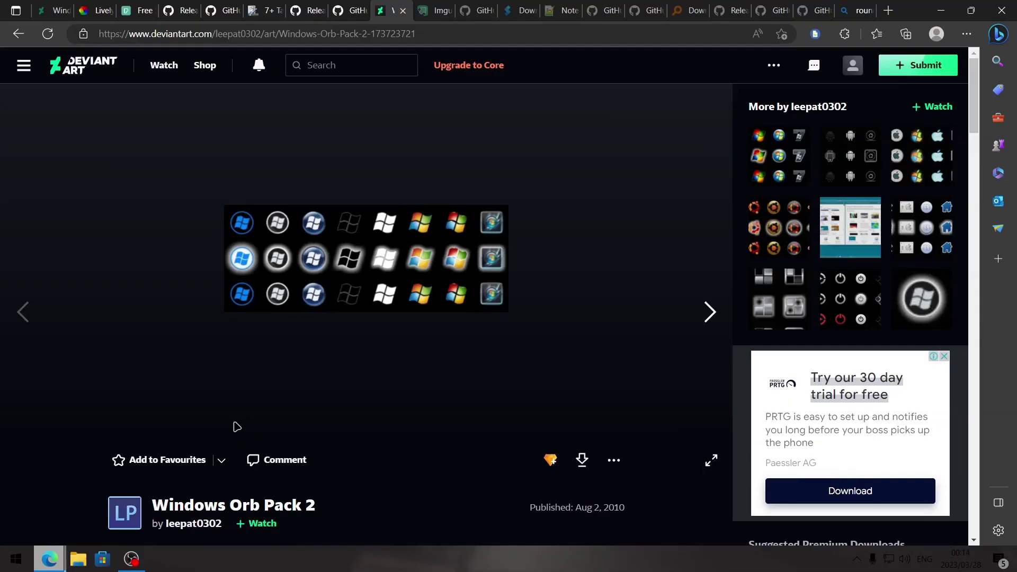
# - Download the Windows Orb Pack 2 archive from its DeviantArt page and show it in the Downloads folder
pyautogui.scroll(-3, 237, 427)
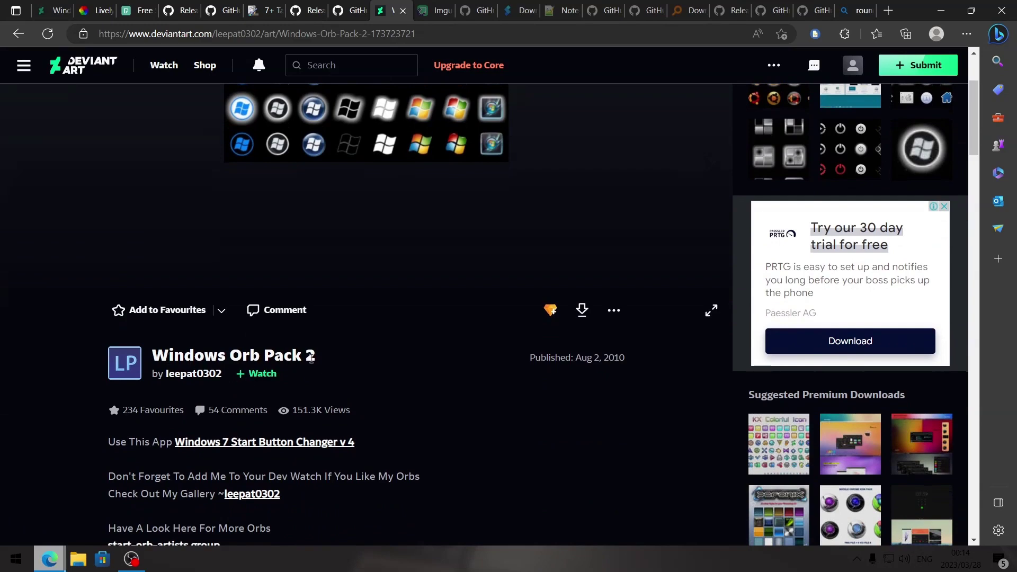
pyautogui.scroll(3, 411, 373)
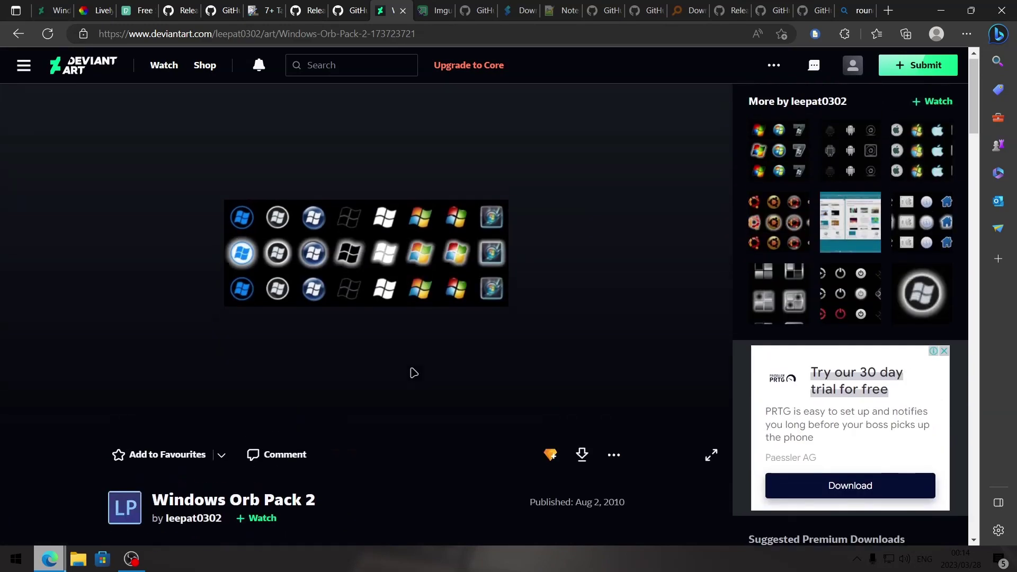
pyautogui.press('F5')
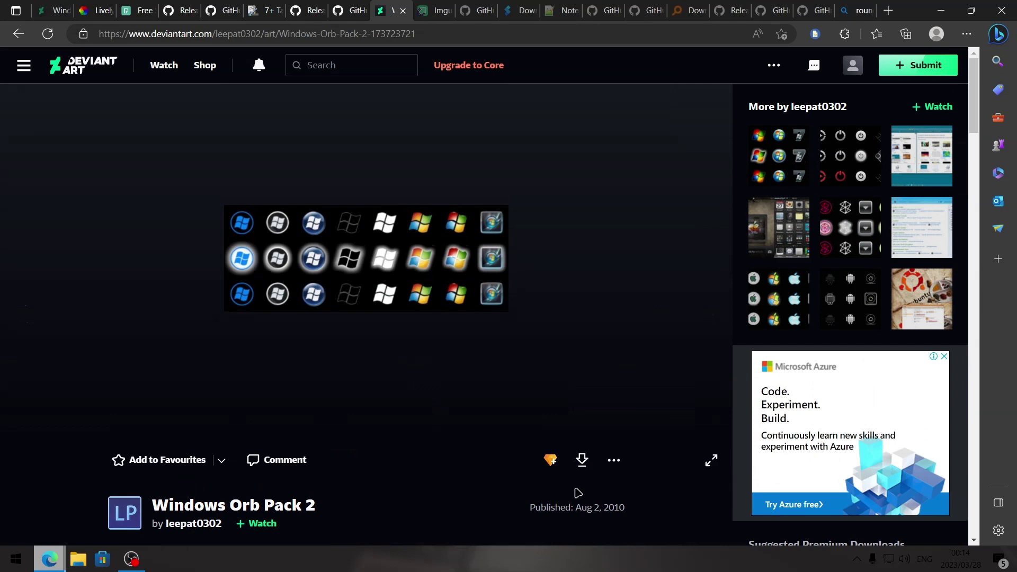
pyautogui.click(582, 461)
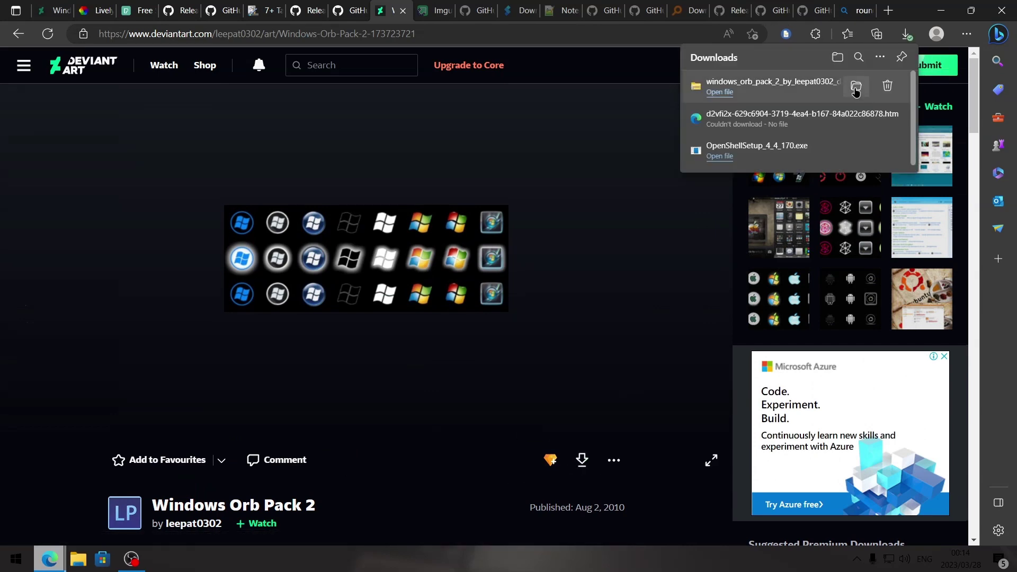
pyautogui.click(862, 85)
# - Start extracting the Windows Orb Pack 2 archive and browse to C:\Tools\Open Shell for the destination
pyautogui.rightClick(318, 278)
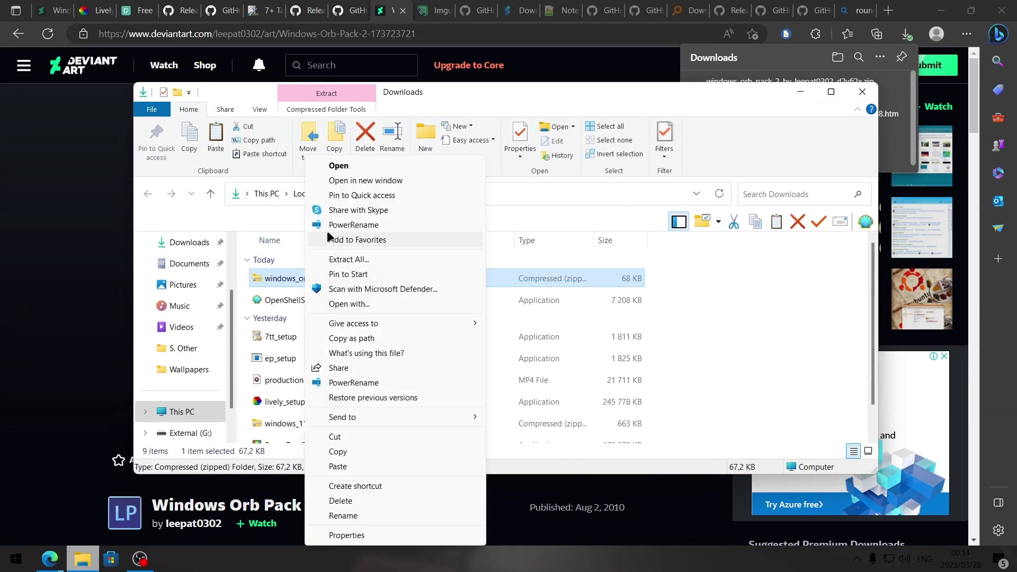
pyautogui.click(357, 260)
pyautogui.hotkey('alt', 'r')
pyautogui.scroll(-3, 402, 318)
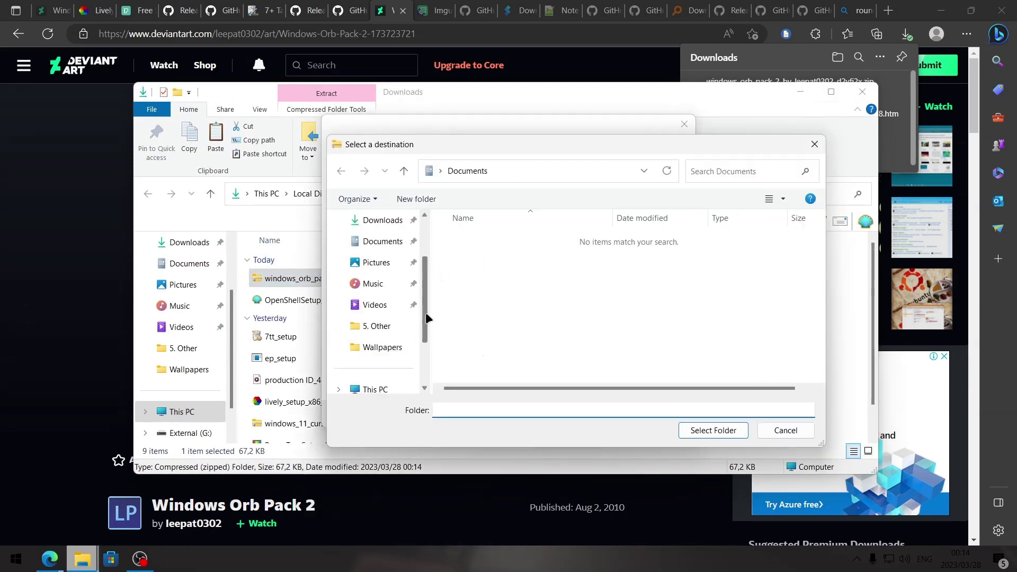
pyautogui.click(406, 343)
pyautogui.doubleClick(493, 254)
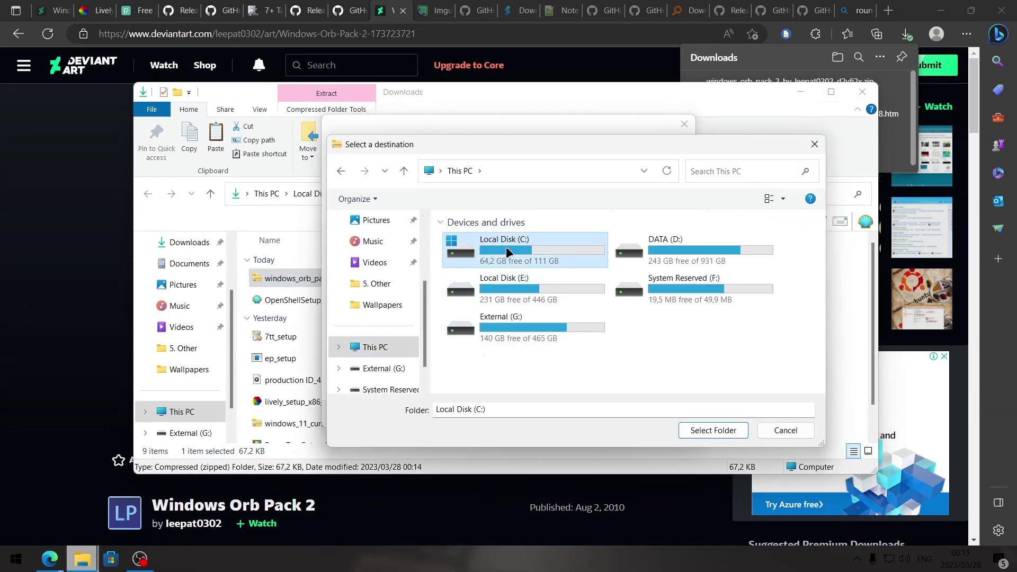
pyautogui.doubleClick(481, 367)
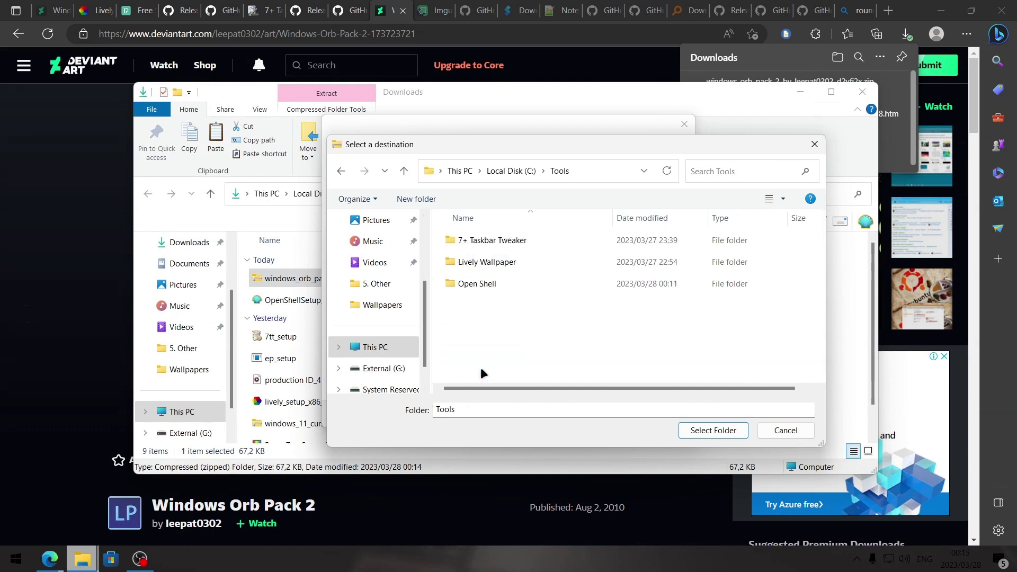
pyautogui.doubleClick(490, 286)
# - Create a Start Buttons folder inside C:\Tools\Open Shell and extract the Windows Orb Pack 2 archive into it
pyautogui.rightClick(476, 277)
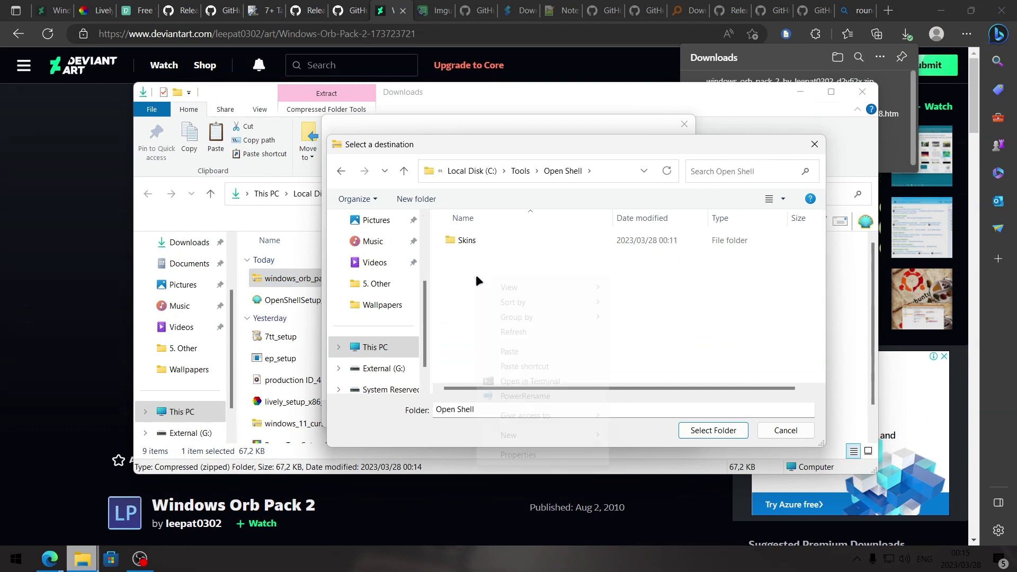
pyautogui.moveTo(533, 434)
pyautogui.click(641, 436)
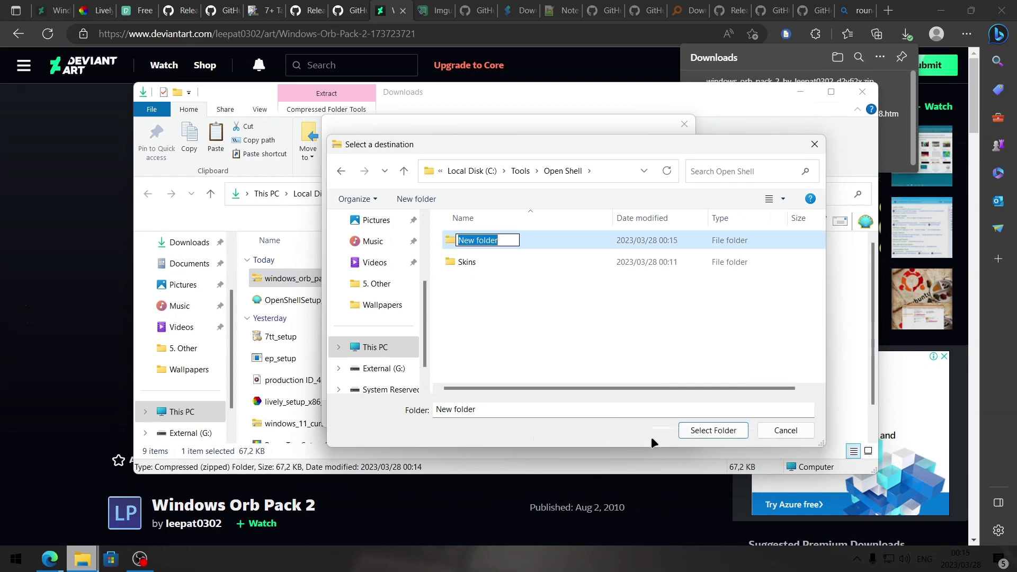
pyautogui.write('Start')
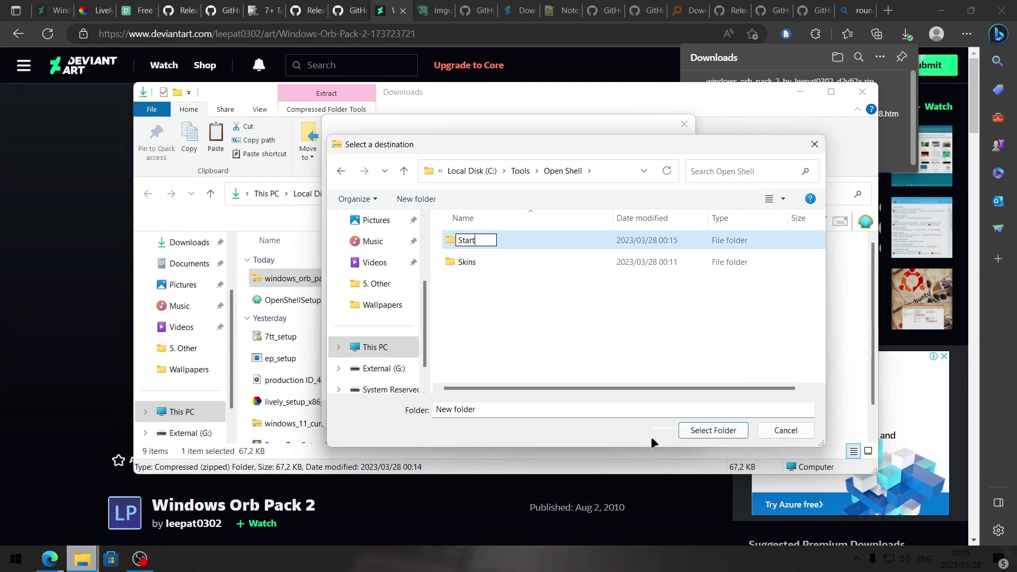
pyautogui.write(' Buttons')
pyautogui.press('Return')
pyautogui.press('Return')
pyautogui.click(608, 414)
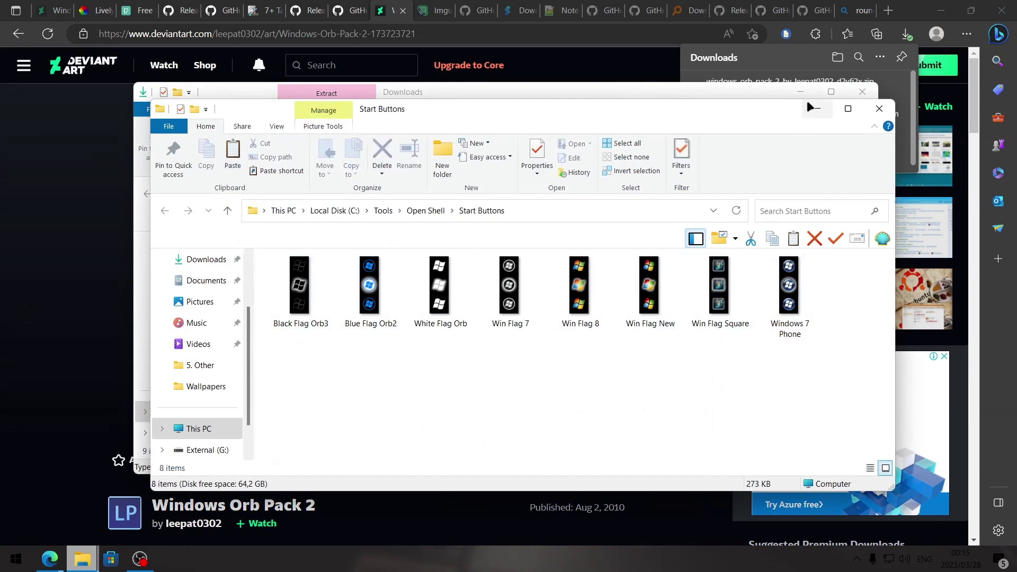
# - Download the Windows 11 start button image from its Imgur page and show it in the Downloads folder
pyautogui.click(407, 10)
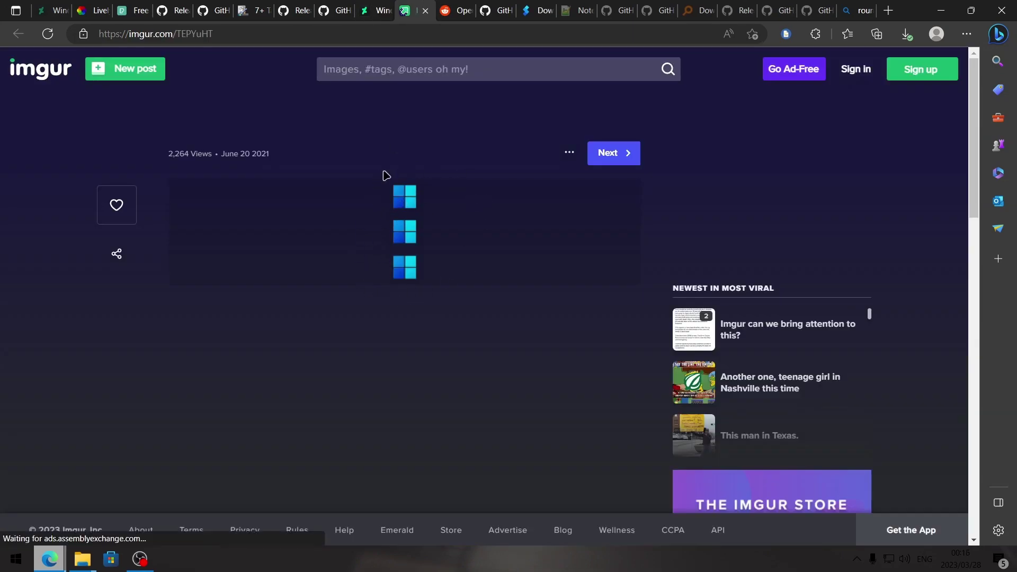
pyautogui.hotkey('ctrl', 'Tab')
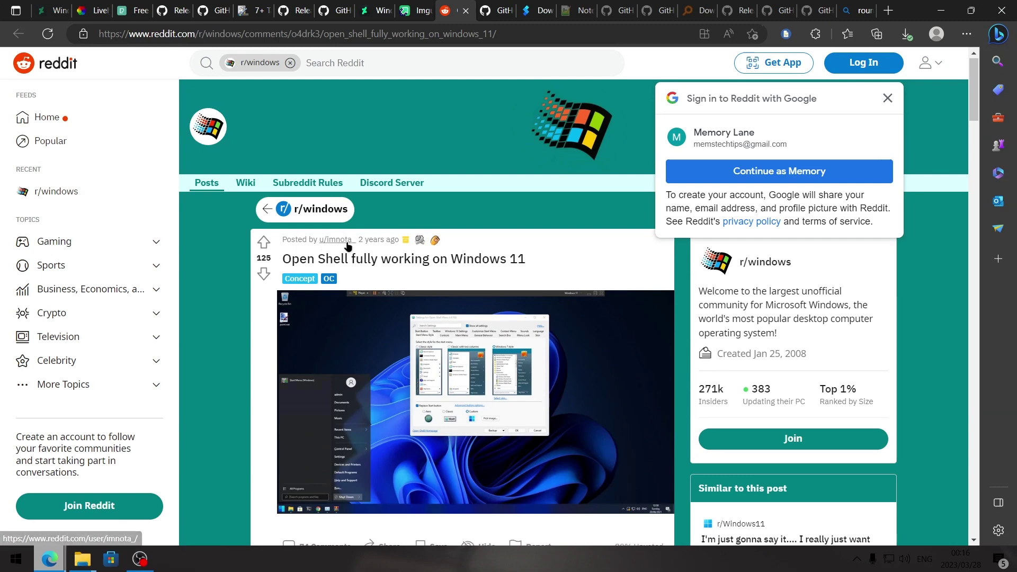
pyautogui.moveTo(337, 242)
pyautogui.hotkey('ctrl', 'shift', 'Tab')
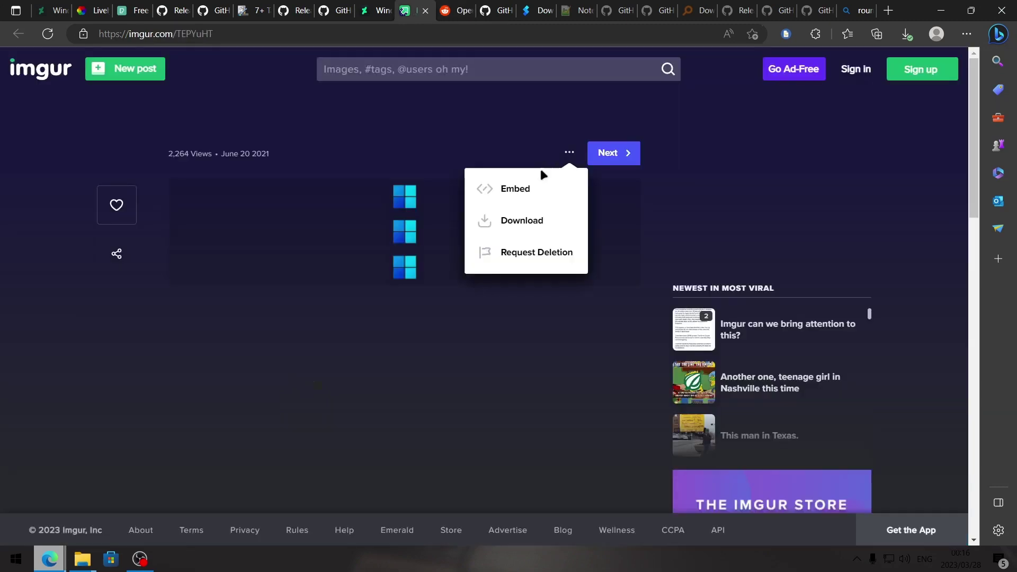
pyautogui.click(483, 221)
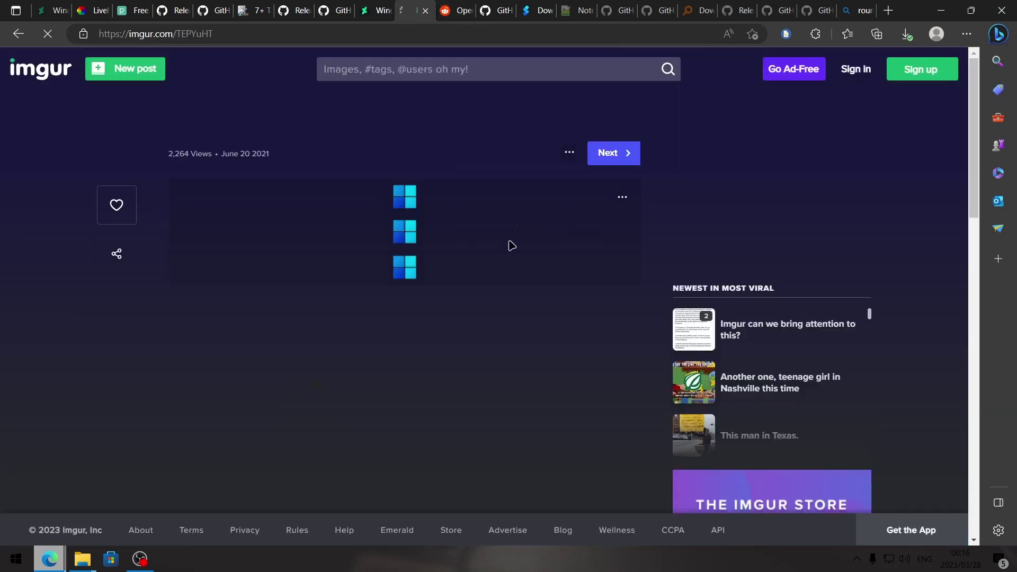
pyautogui.click(882, 84)
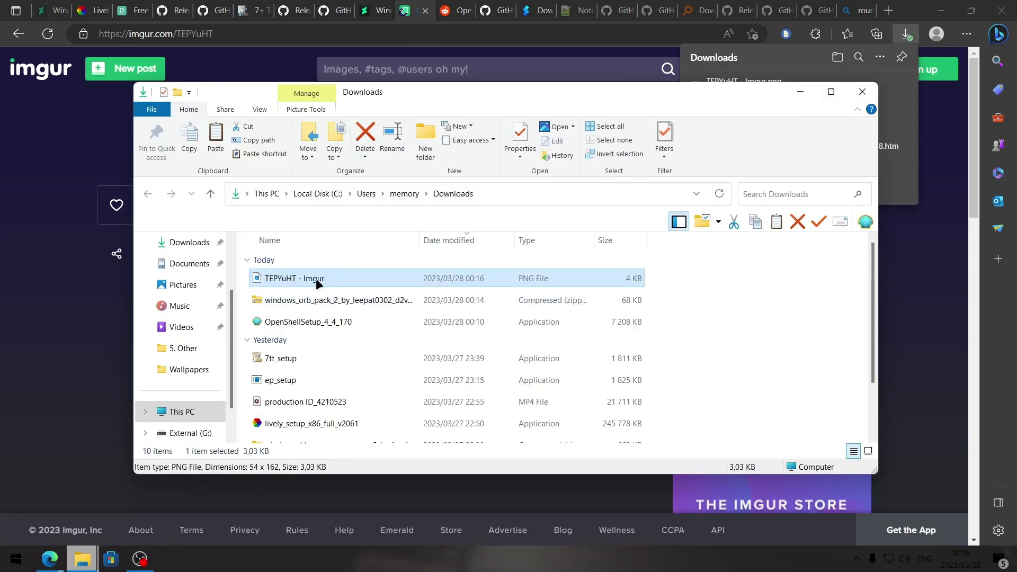
# - Put the downloaded TEPYuHT - Imgur image into the C:\Tools\Open Shell\Start Buttons folder
pyautogui.moveTo(309, 278); pyautogui.dragTo(318, 352)
pyautogui.rightClick(331, 348)
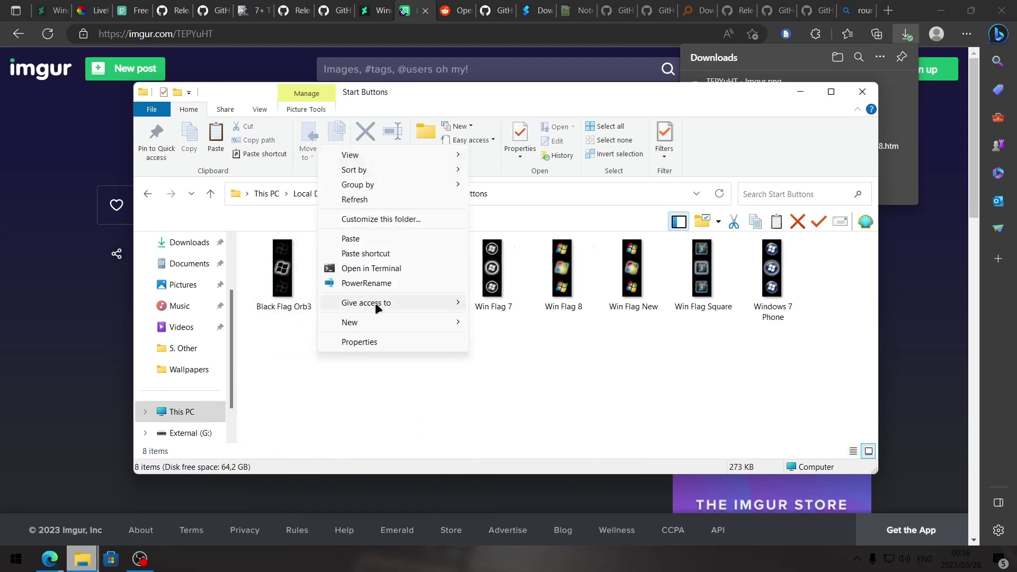
pyautogui.click(360, 237)
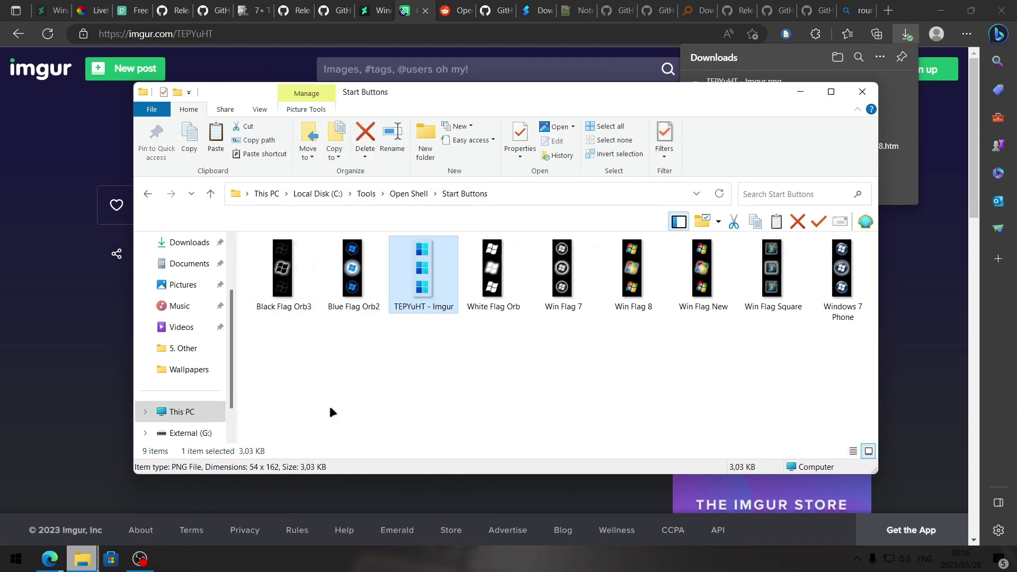
# - Rename the TEPYuHT - Imgur image as "windows 11 start button"
pyautogui.rightClick(421, 275)
pyautogui.click(450, 515)
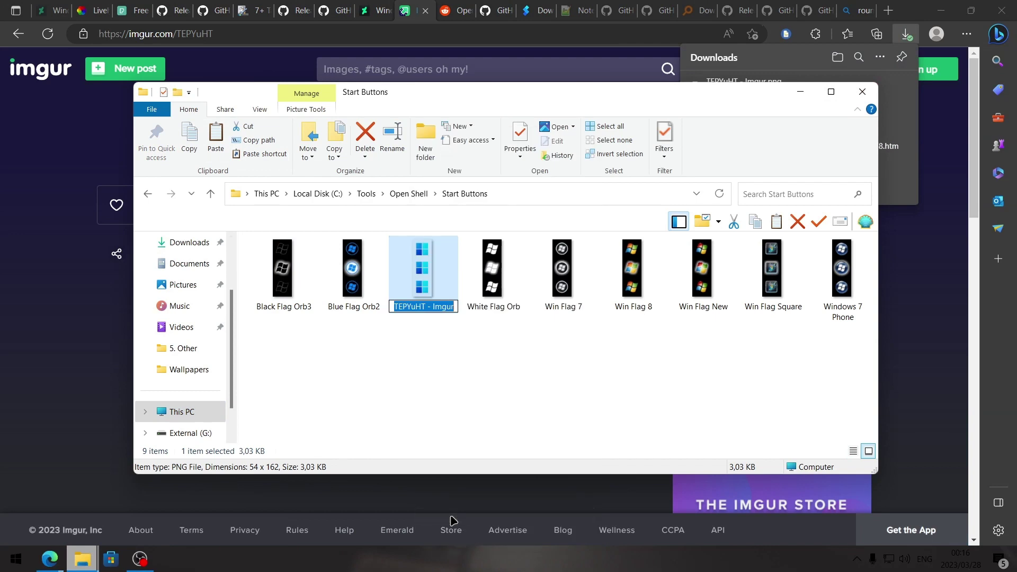
pyautogui.write('windows 11 ')
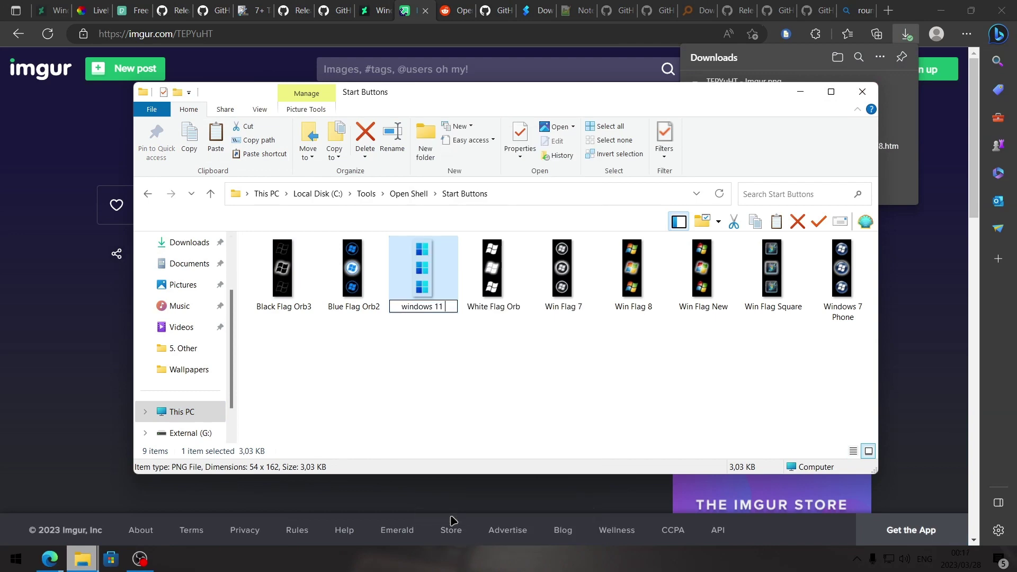
pyautogui.write('start button')
pyautogui.click(352, 387)
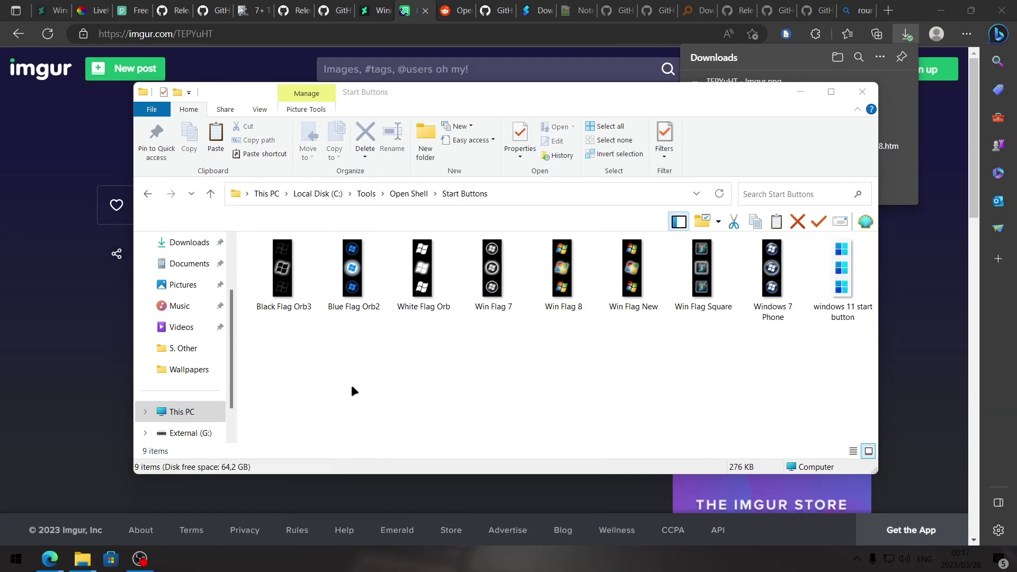
# - Open the Open-Shell Menu settings and turn on Start button replacement with the Custom option in the Start menu style settings
pyautogui.rightClick(12, 561)
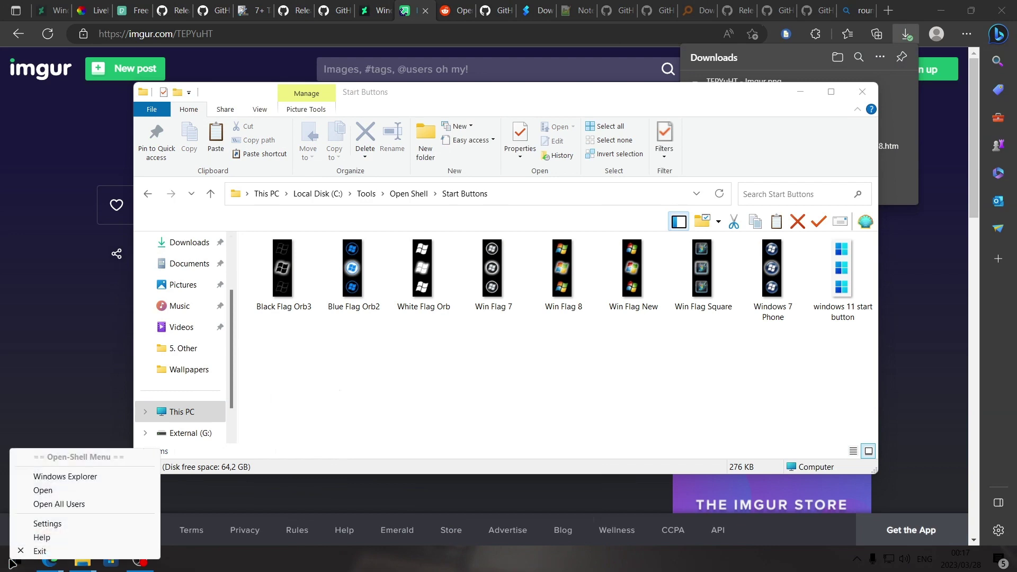
pyautogui.click(41, 524)
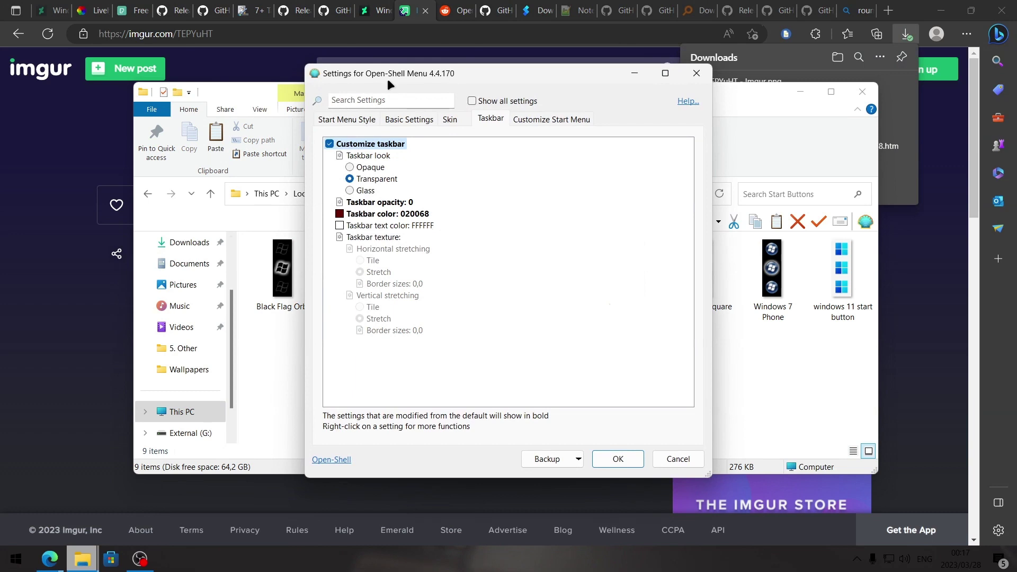
pyautogui.click(344, 118)
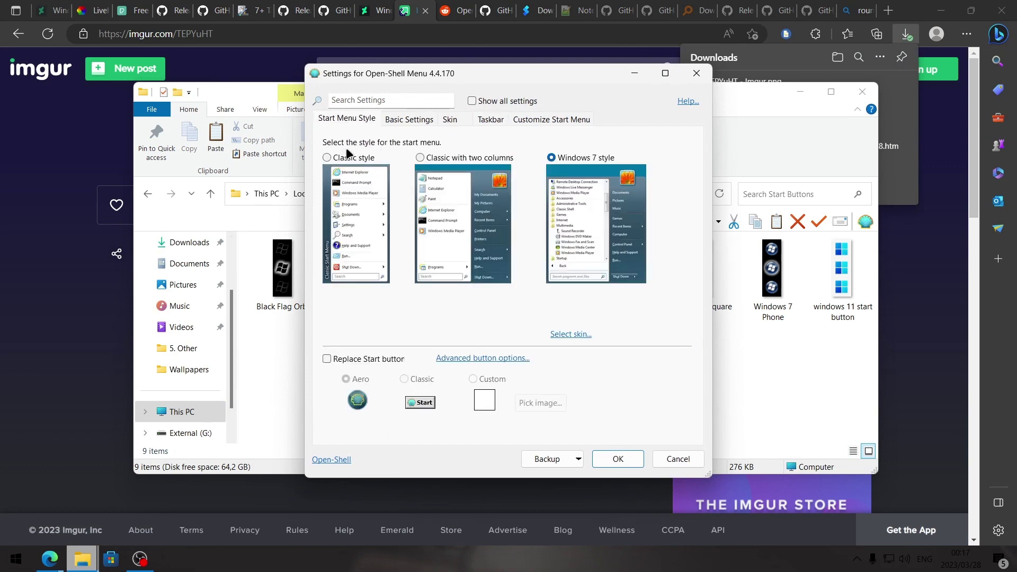
pyautogui.click(338, 358)
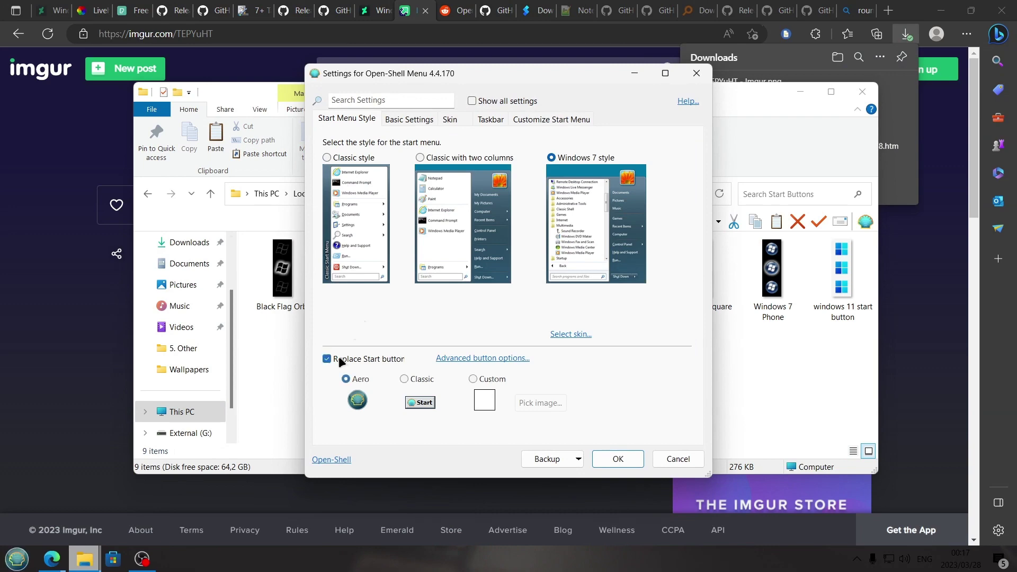
pyautogui.click(472, 378)
# - Try Win Flag New as the custom Start button image and test the button on the taskbar
pyautogui.click(532, 403)
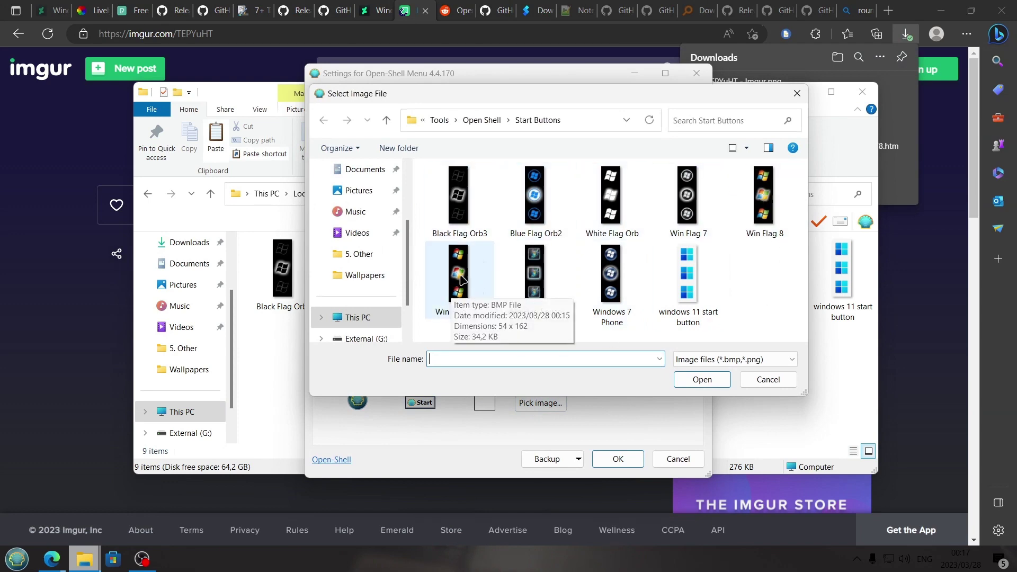
pyautogui.click(459, 314)
pyautogui.click(715, 380)
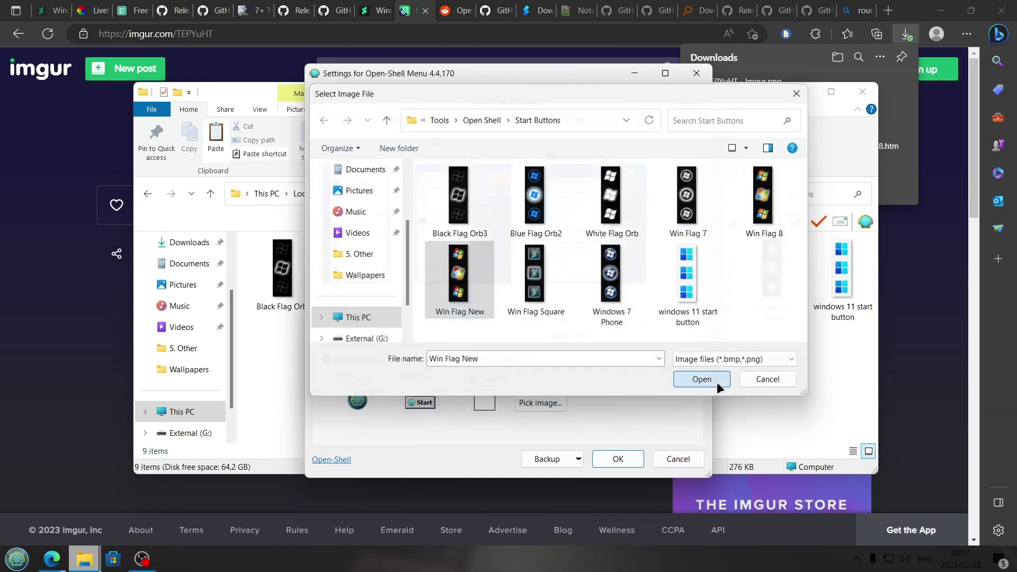
pyautogui.click(10, 560)
pyautogui.click(10, 560)
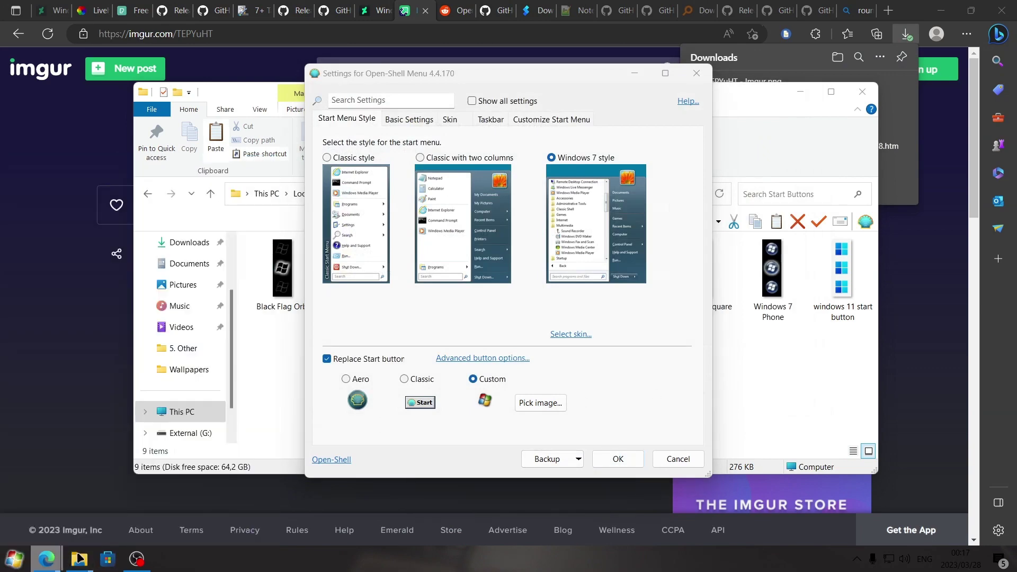
# - Set the custom Start button image to "windows 11 start button" from the Start Buttons folder
pyautogui.click(530, 405)
pyautogui.click(689, 275)
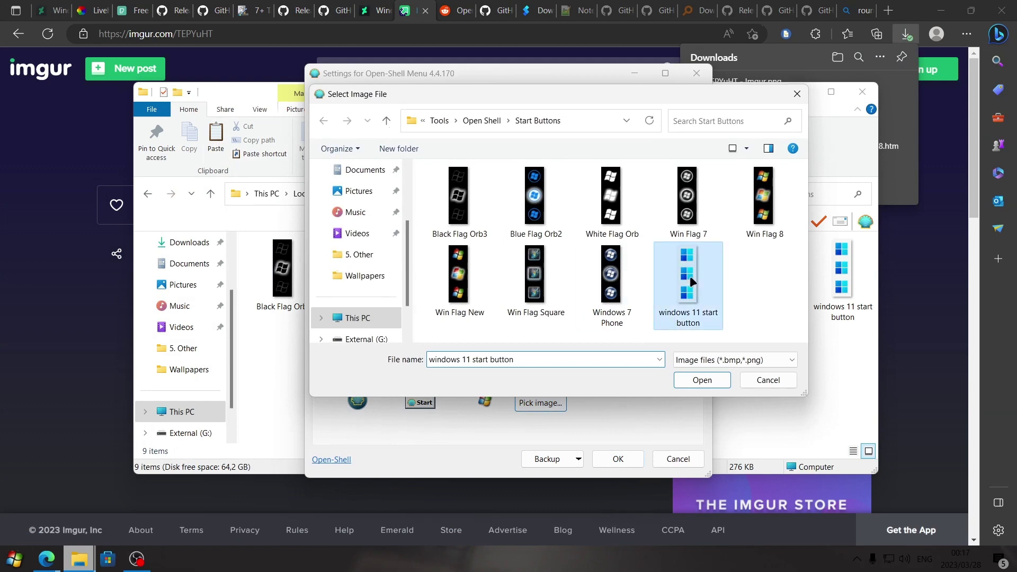
pyautogui.click(701, 380)
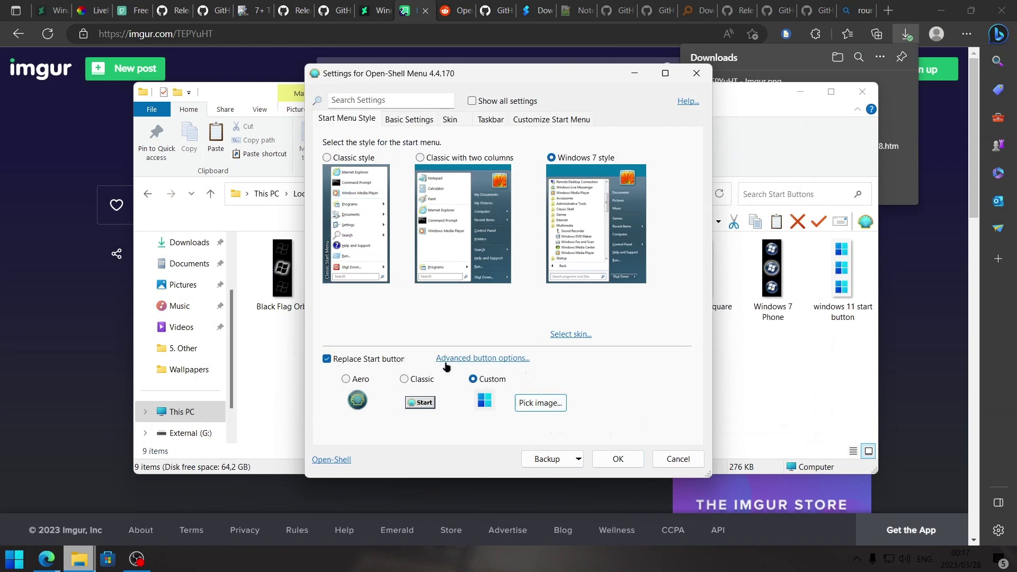
# - Set the custom Start button's size to 40 in the advanced button options and save the settings
pyautogui.click(482, 358)
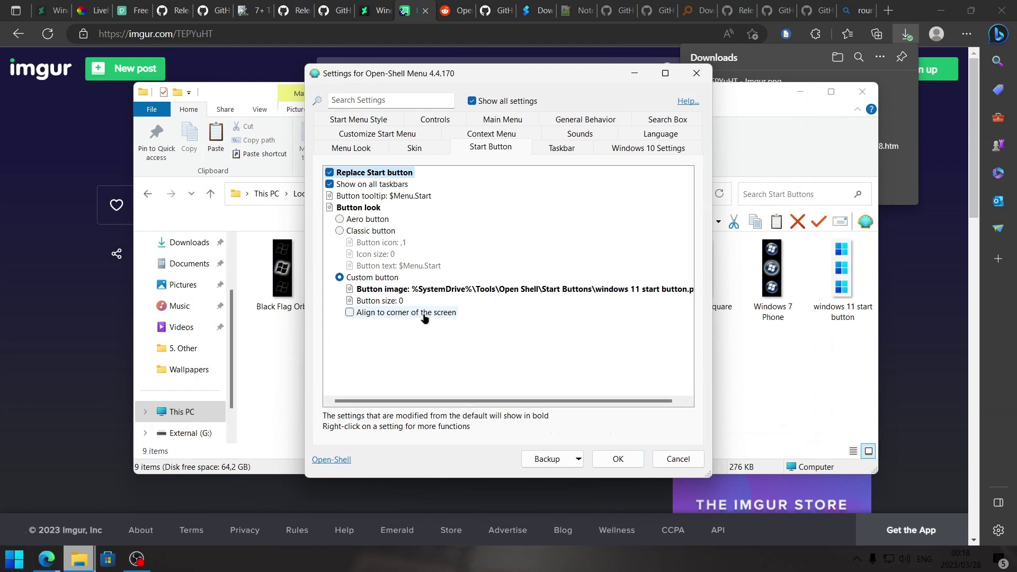
pyautogui.doubleClick(402, 301)
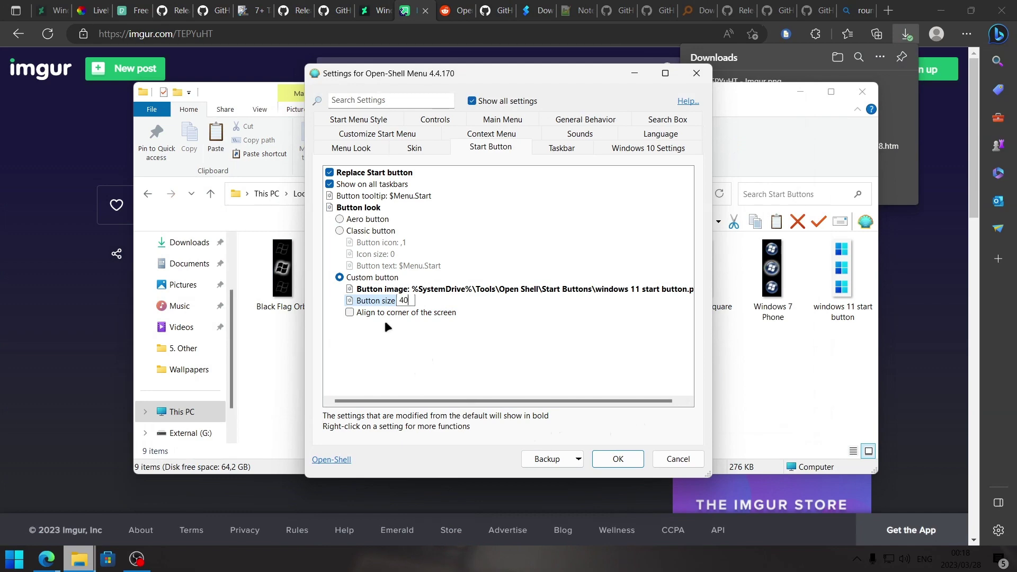
pyautogui.press('Return')
# - Reopen the Open-Shell Menu settings, set the custom button size to 45, save, and check the Start menu
pyautogui.rightClick(11, 558)
pyautogui.click(38, 525)
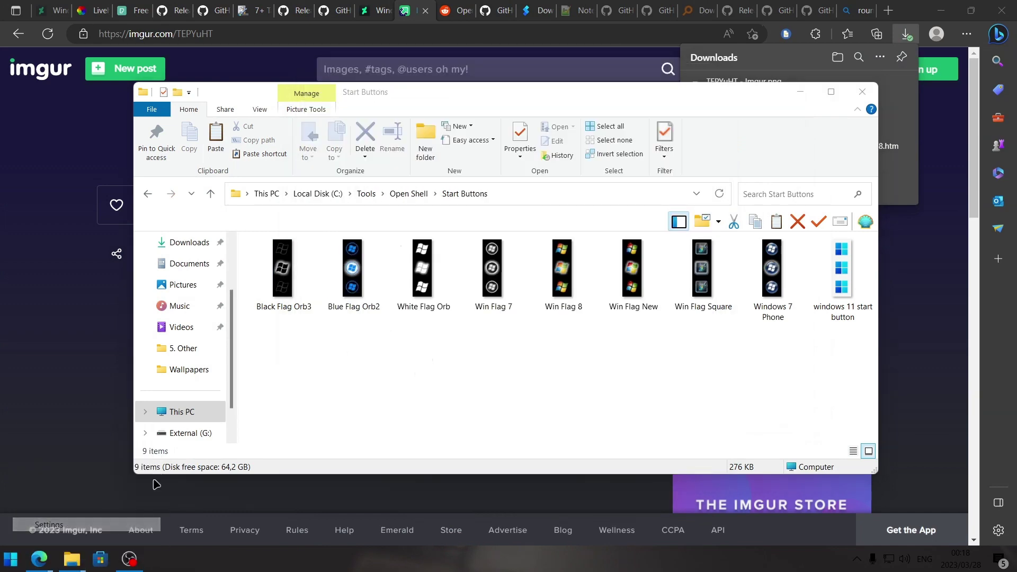
pyautogui.doubleClick(401, 300)
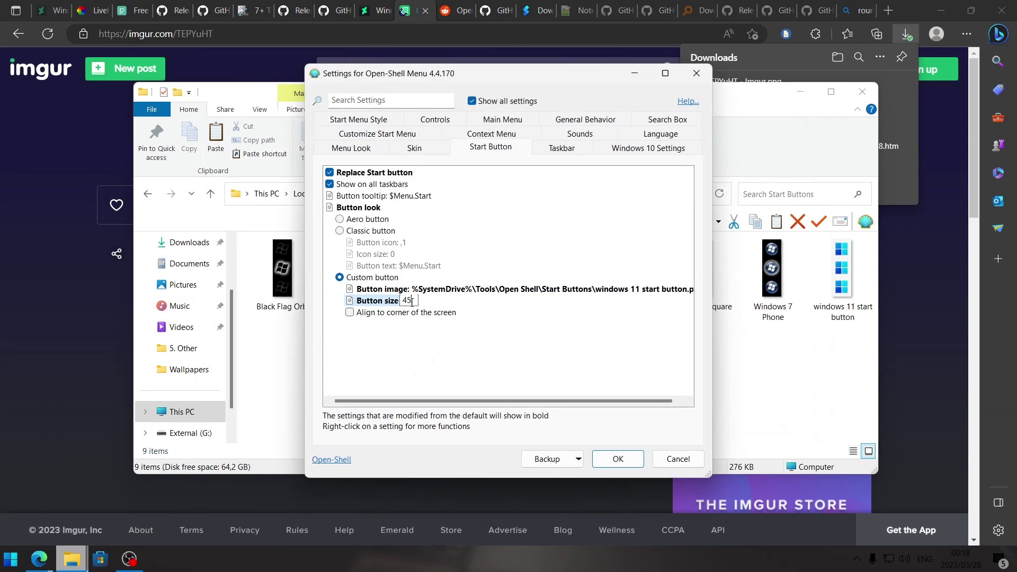
pyautogui.click(617, 456)
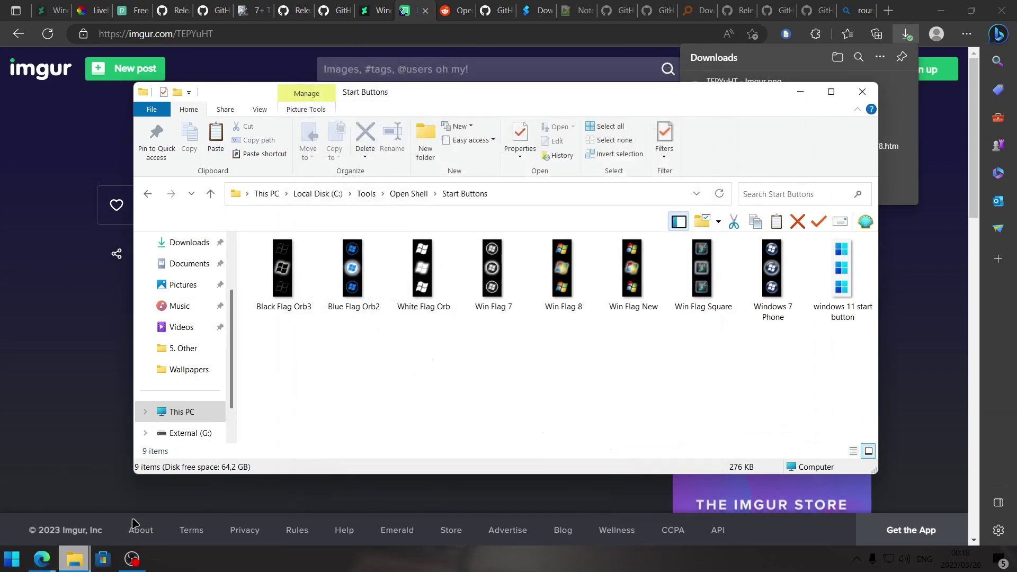
pyautogui.click(12, 559)
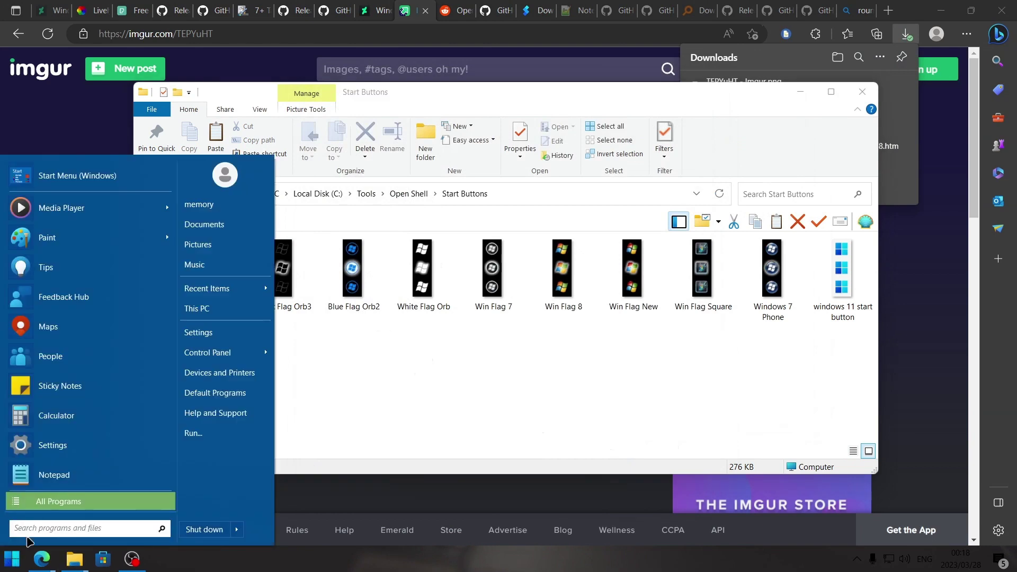
pyautogui.click(517, 400)
# - Download Fluent-Metro_1.5.3.zip from the latest release of the bonzibudd/Fluent-Metro GitHub repository
pyautogui.click(490, 10)
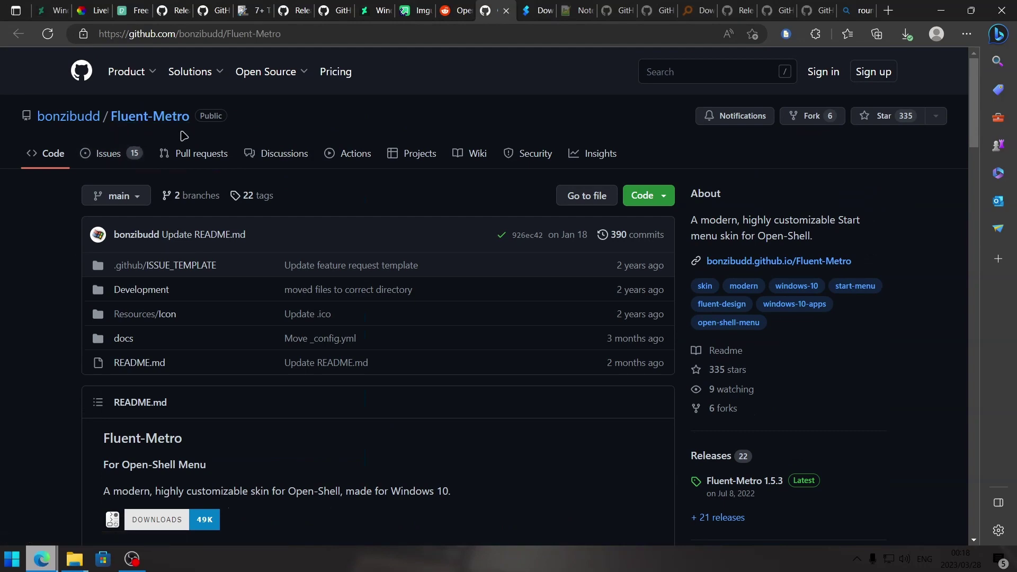
pyautogui.scroll(-5, 207, 202)
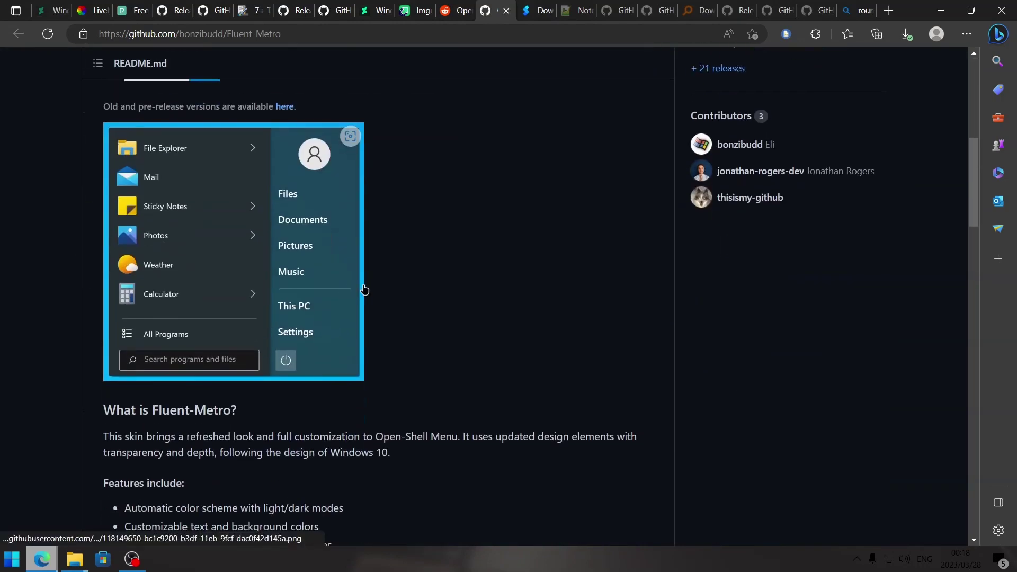
pyautogui.scroll(-11, 364, 288)
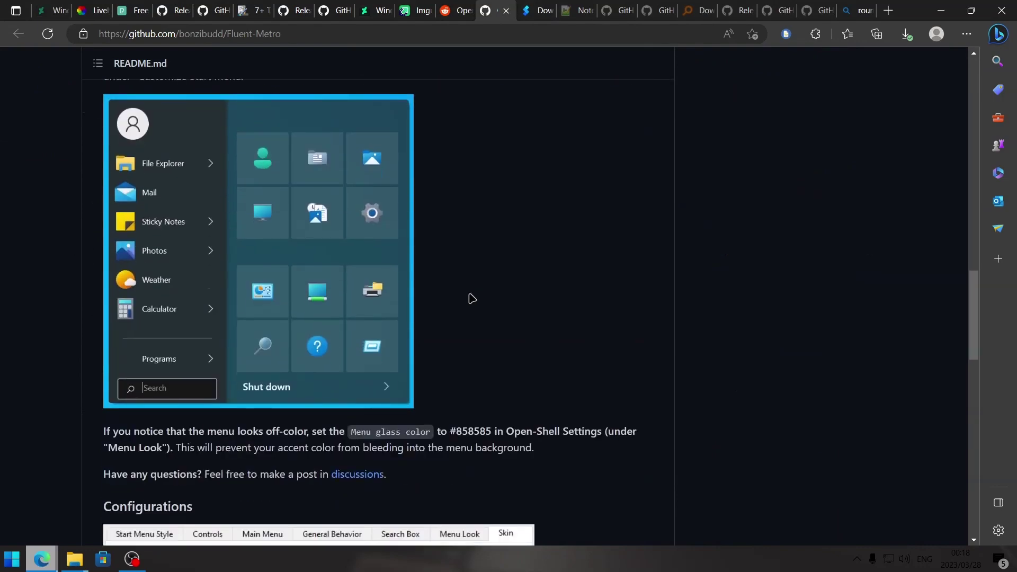
pyautogui.scroll(15, 544, 311)
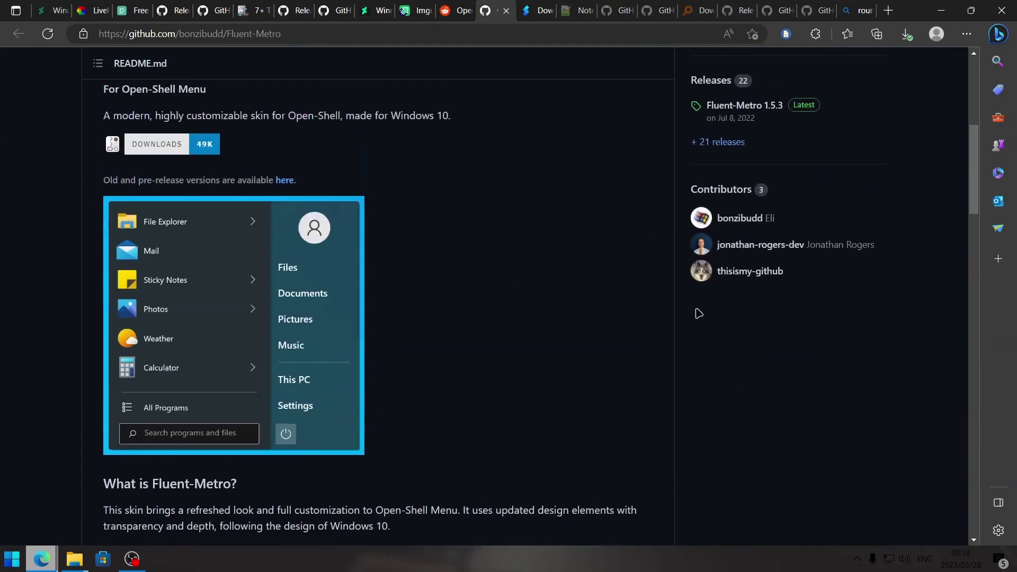
pyautogui.scroll(3, 699, 313)
pyautogui.click(730, 258)
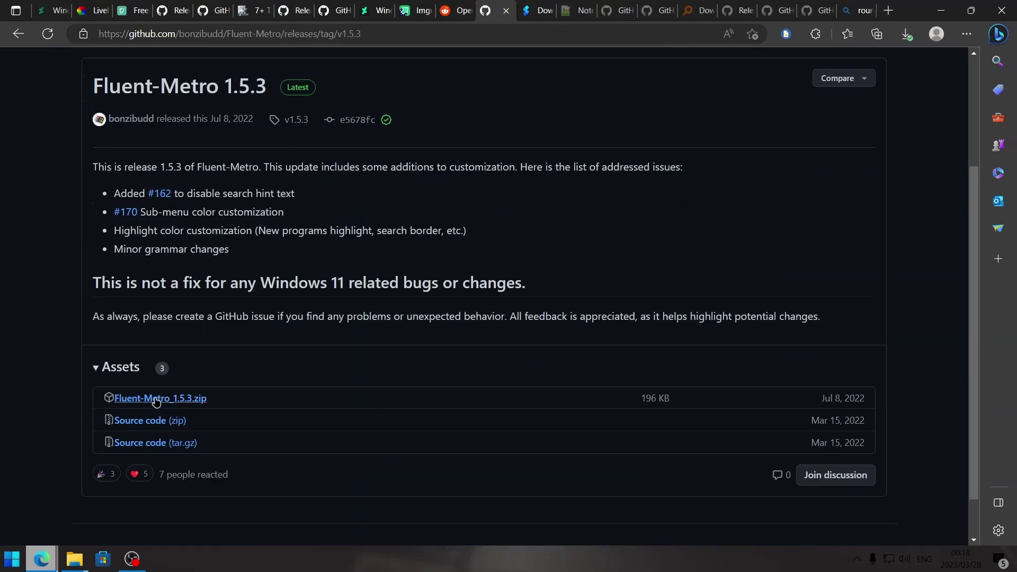
pyautogui.click(161, 401)
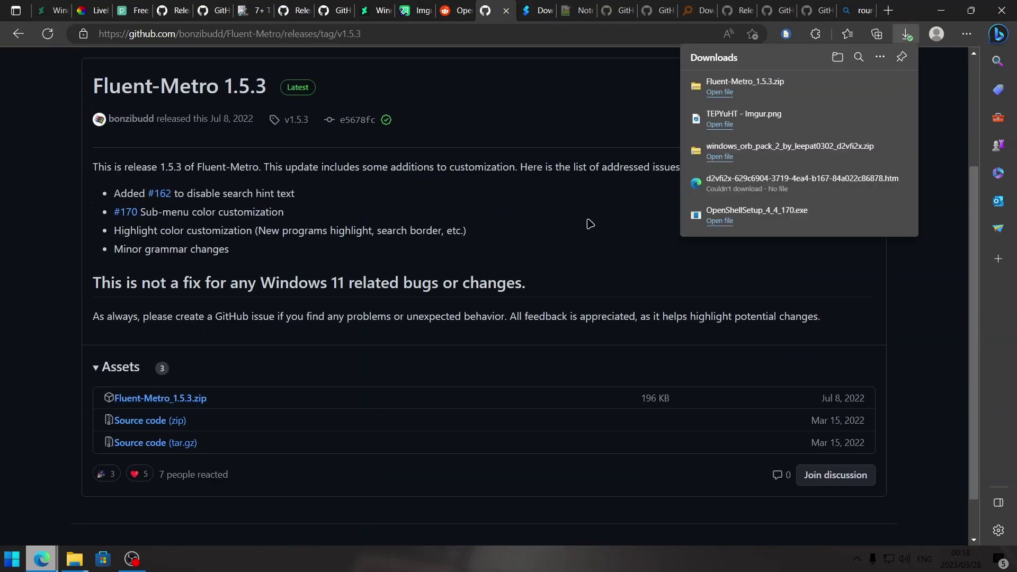
# - Extract the downloaded Fluent-Metro_1.5.3 archive into C:\Tools\Open Shell\Skins
pyautogui.click(858, 87)
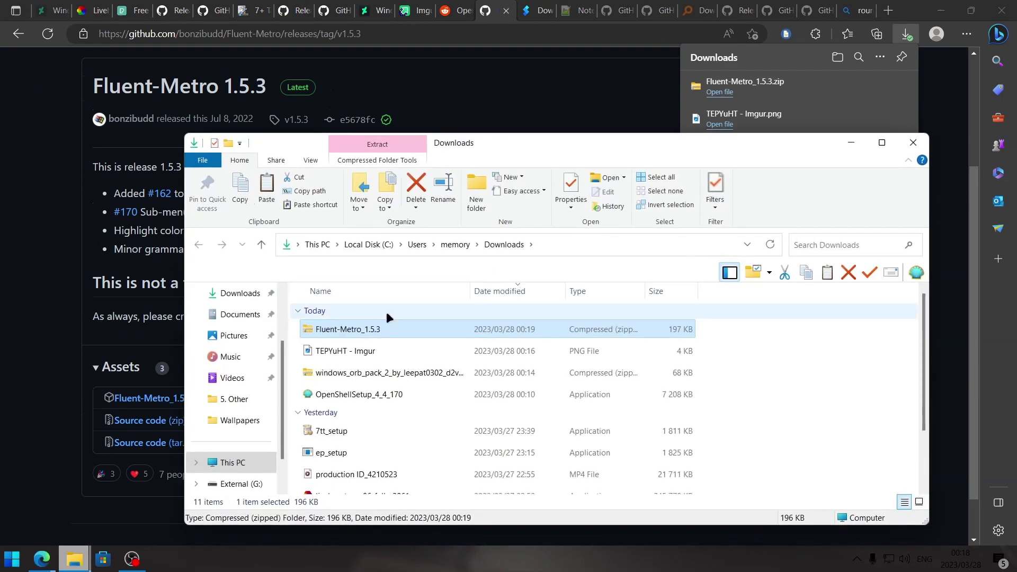
pyautogui.rightClick(369, 329)
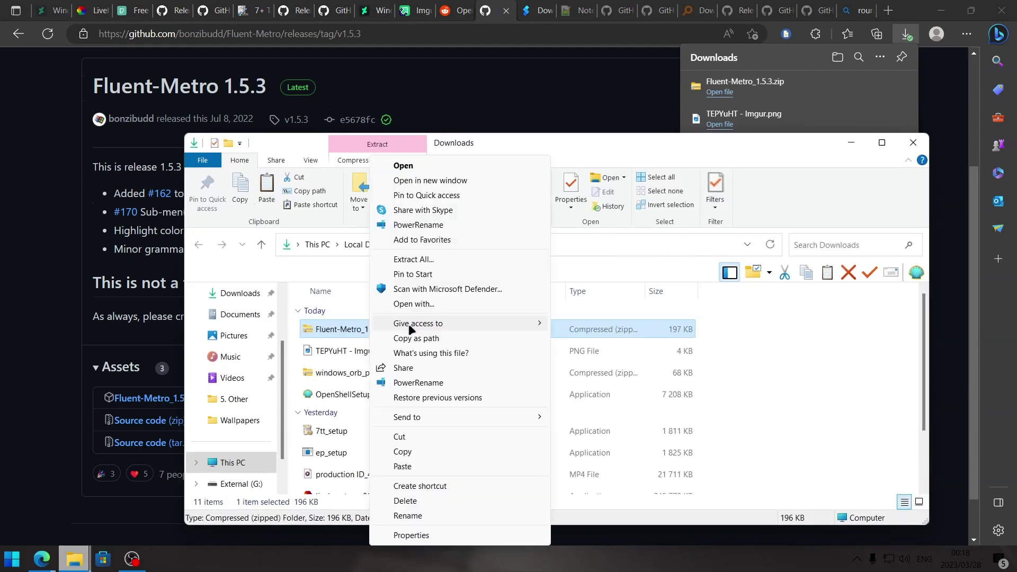
pyautogui.click(423, 259)
pyautogui.click(636, 284)
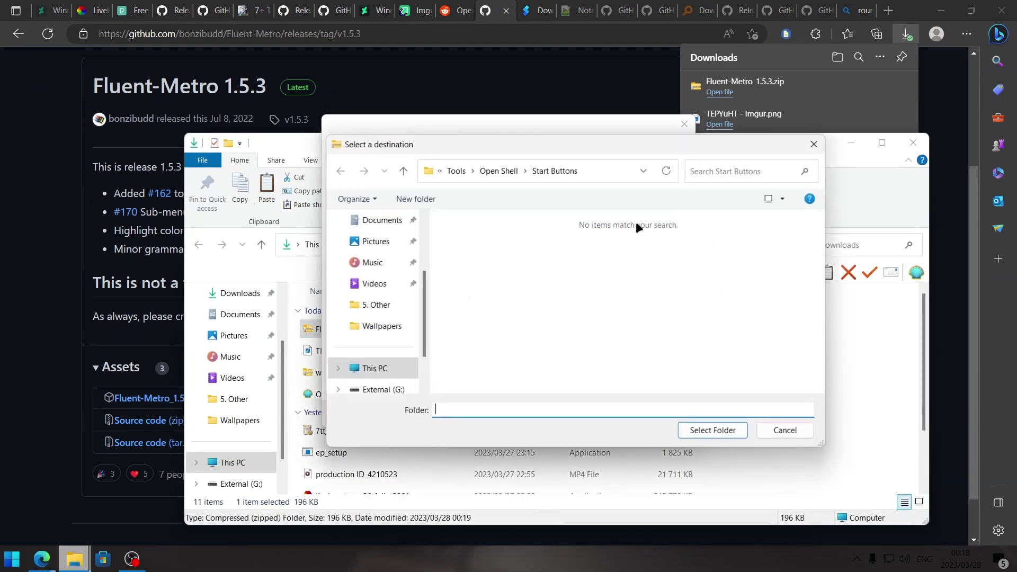
pyautogui.scroll(-1, 420, 342)
pyautogui.click(399, 303)
pyautogui.doubleClick(476, 288)
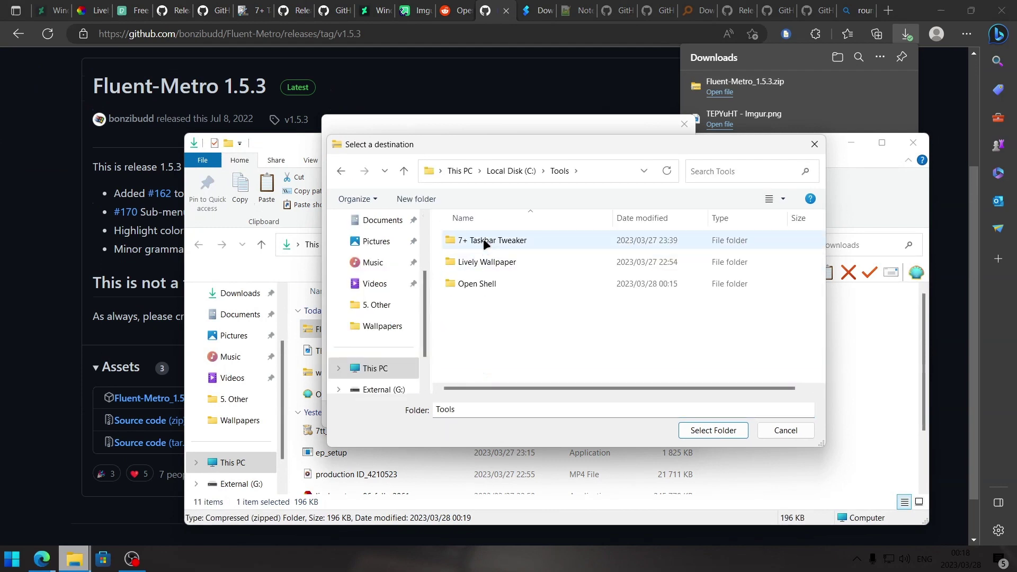
pyautogui.doubleClick(485, 284)
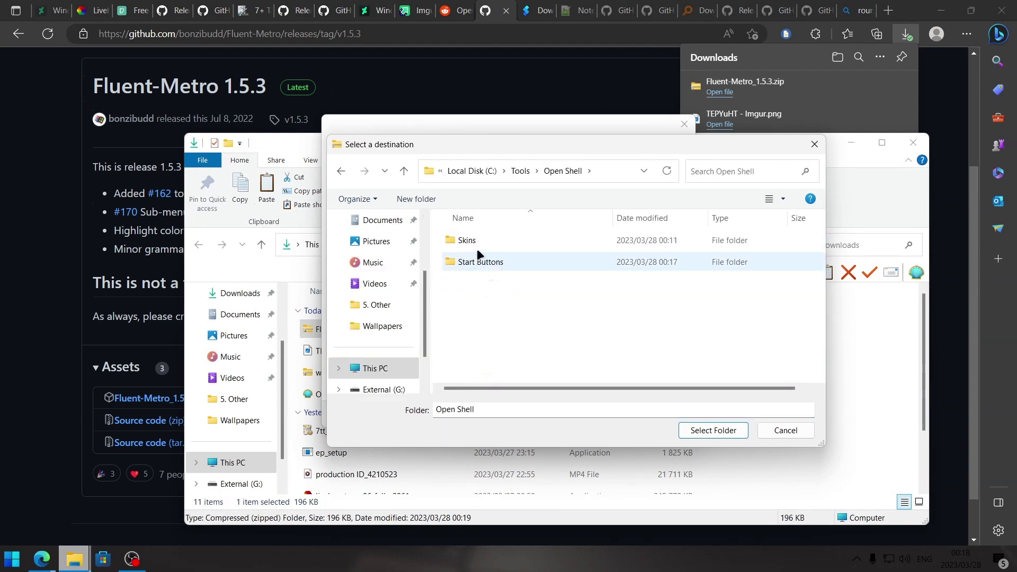
pyautogui.click(473, 245)
pyautogui.doubleClick(473, 245)
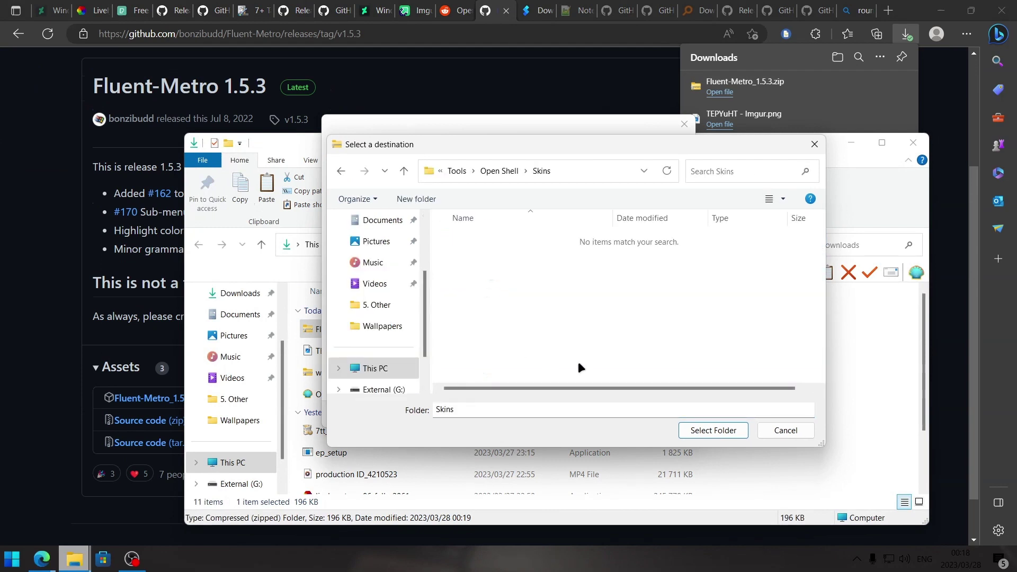
pyautogui.click(702, 428)
pyautogui.click(630, 414)
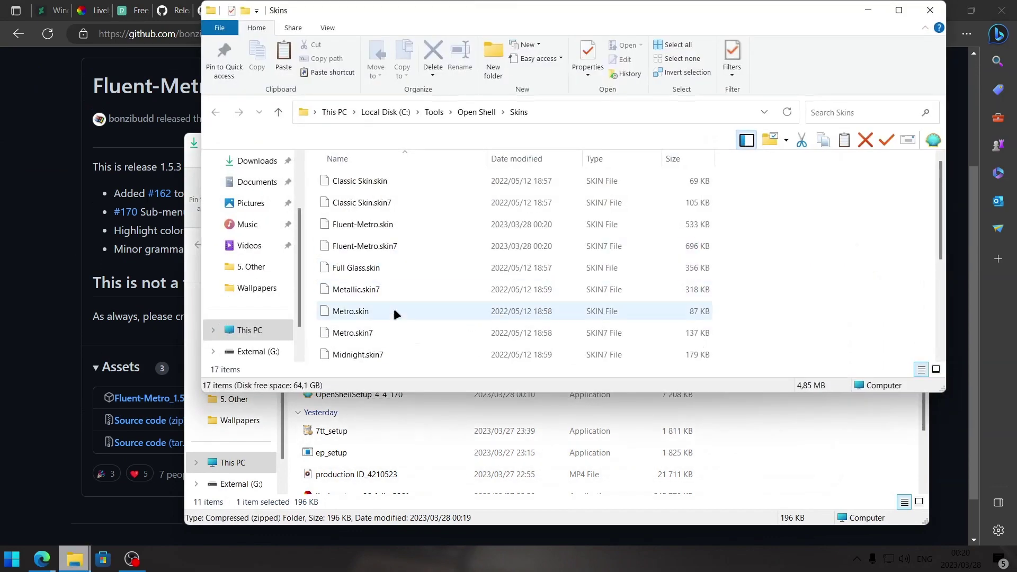
# - Look through the files in the Skins folder and close both the Skins and Downloads windows
pyautogui.scroll(-3, 394, 309)
pyautogui.scroll(3, 411, 249)
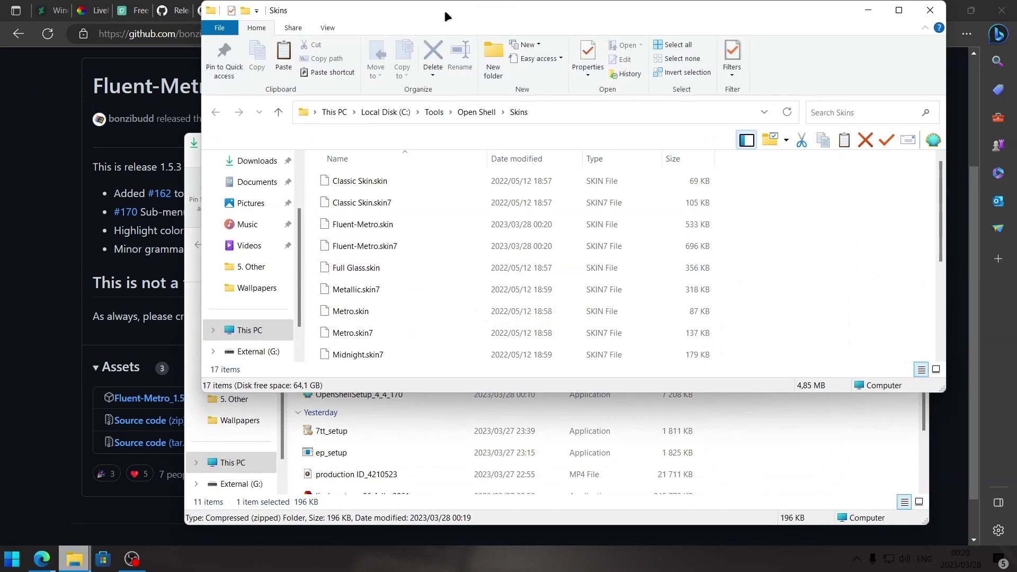
pyautogui.moveTo(443, 10); pyautogui.dragTo(408, 128)
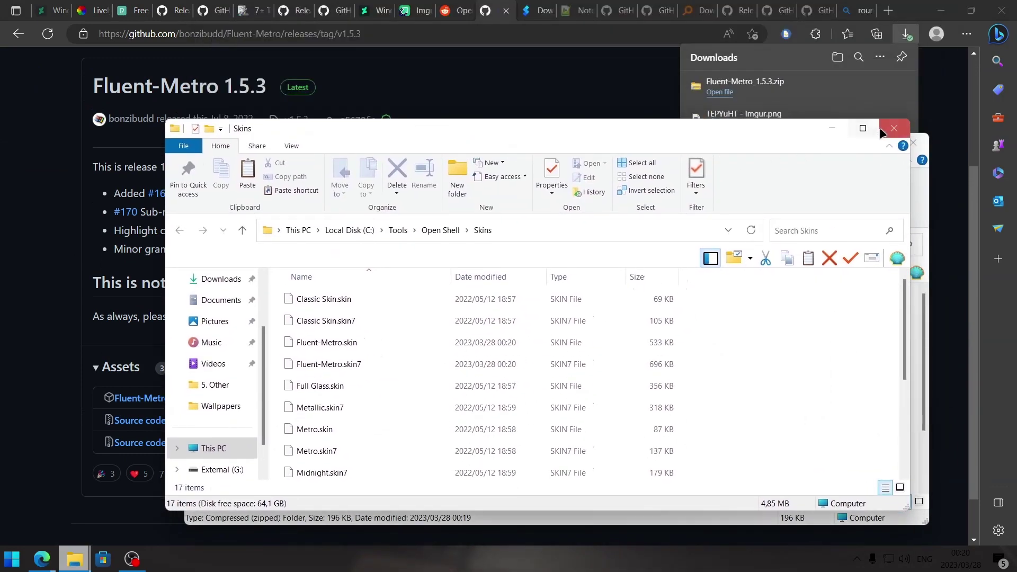
pyautogui.click(894, 128)
pyautogui.click(913, 142)
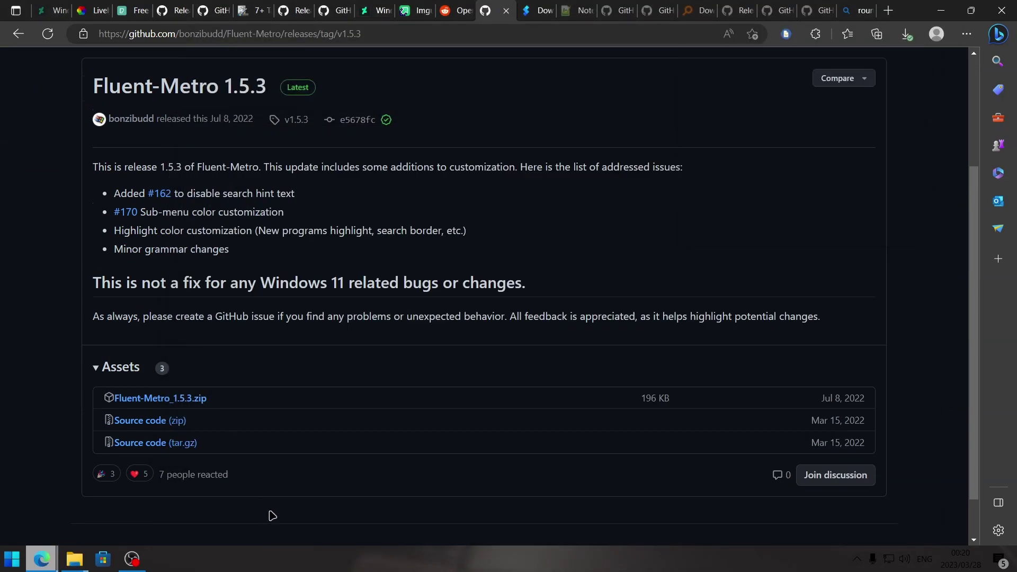
# - Exit Open-Shell Menu and relaunch it by running StartMenu from C:\Tools\Open Shell, closing the folder window
pyautogui.rightClick(12, 560)
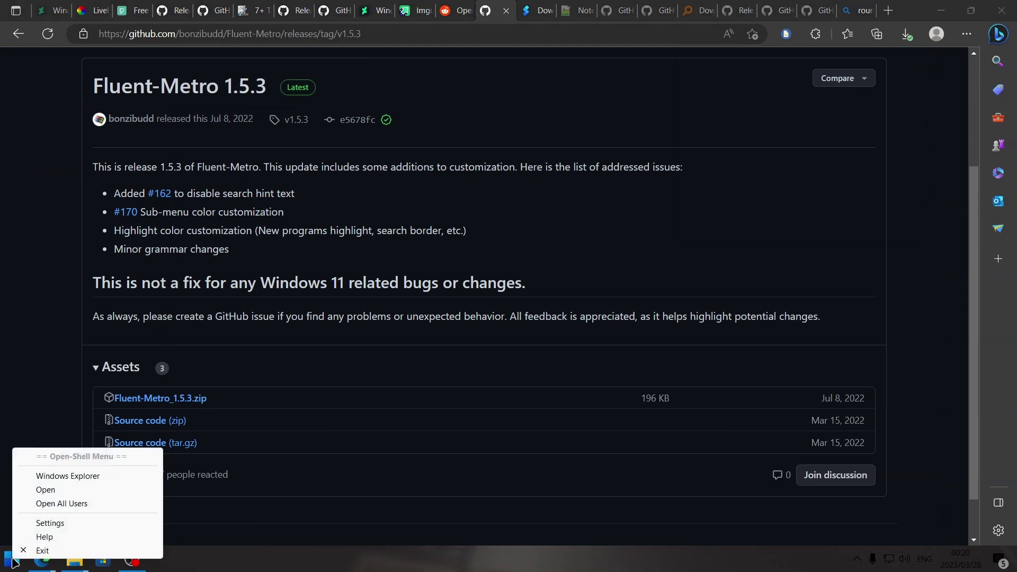
pyautogui.click(42, 551)
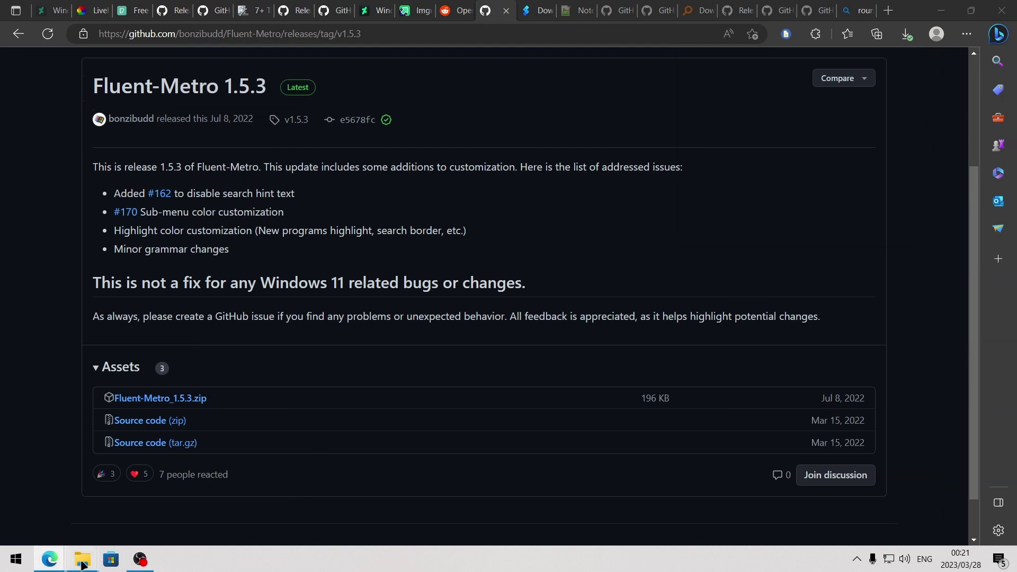
pyautogui.moveTo(82, 559)
pyautogui.click(77, 516)
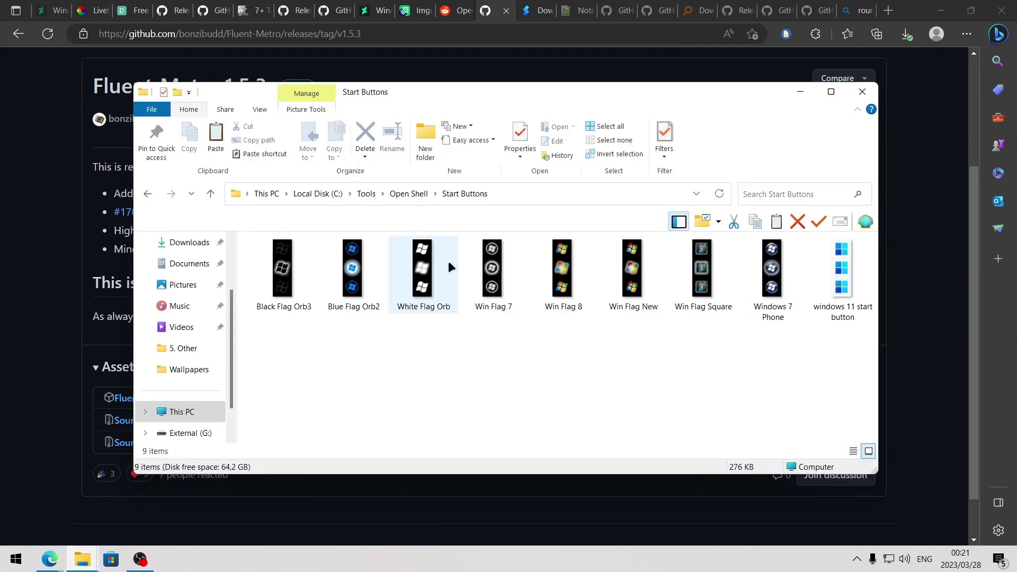
pyautogui.click(387, 194)
pyautogui.scroll(-3, 317, 355)
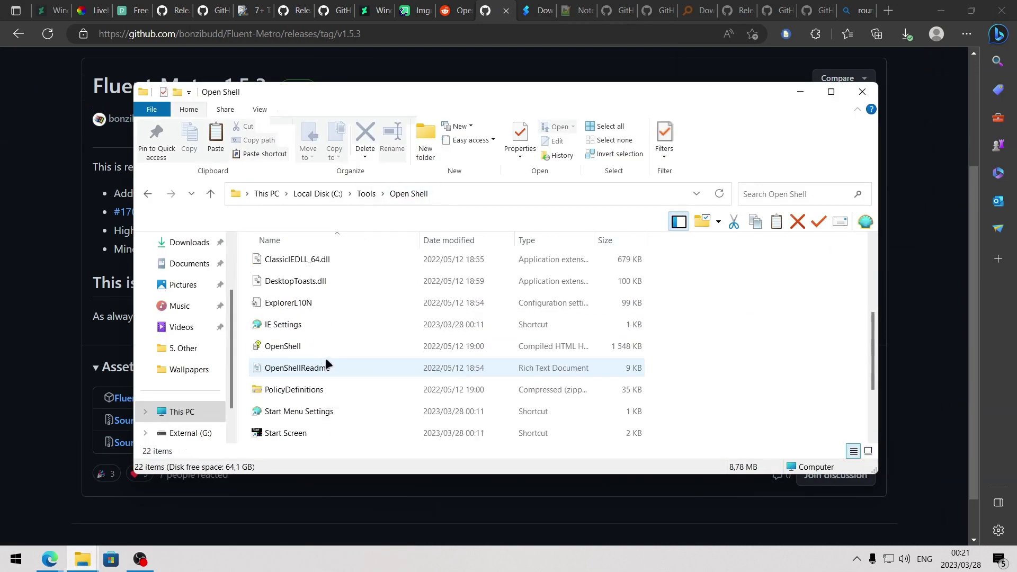
pyautogui.scroll(-1, 325, 357)
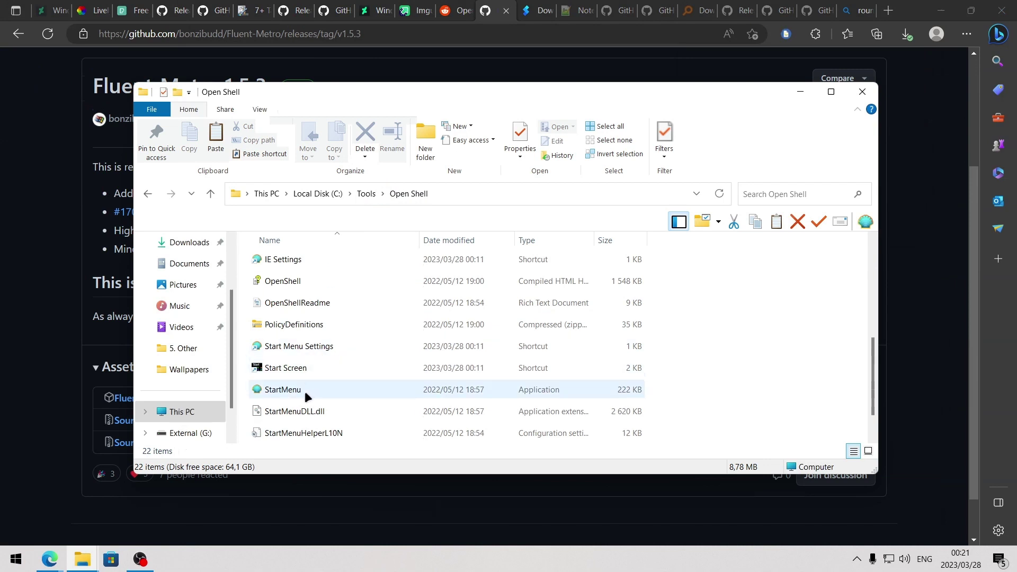
pyautogui.doubleClick(512, 390)
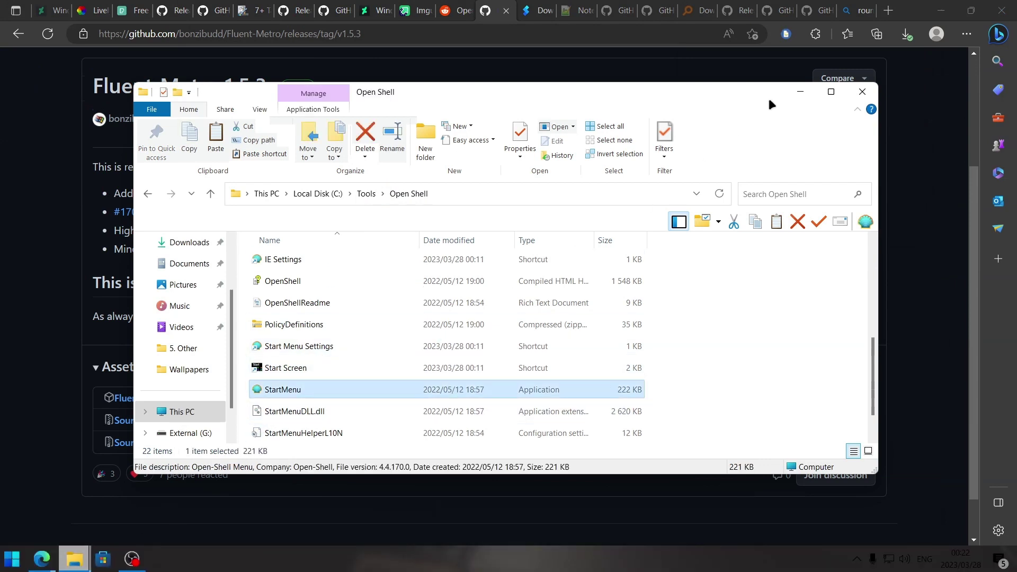
pyautogui.click(862, 91)
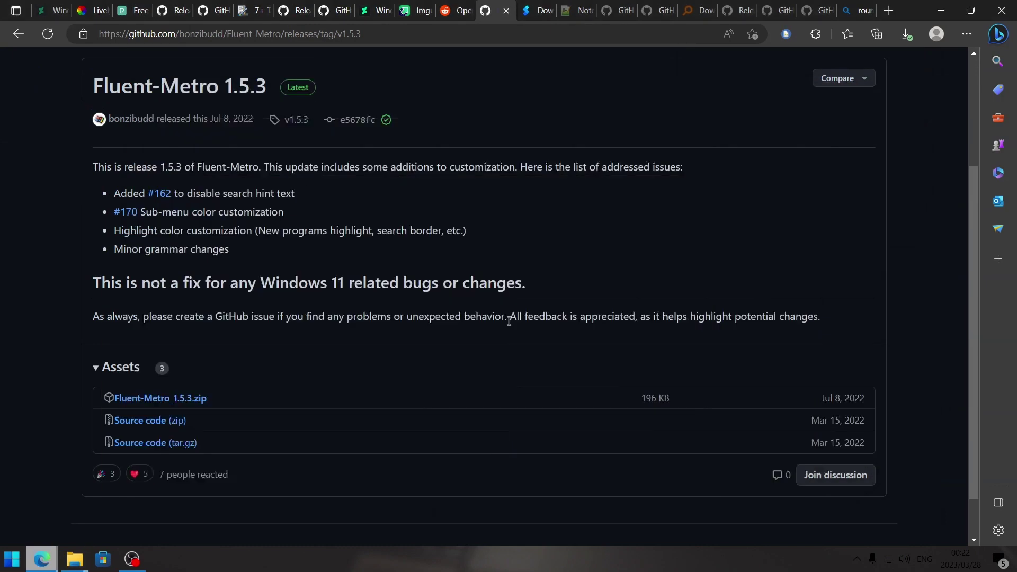
# - Set the Open-Shell Menu skin to Fluent-Metro, save the settings, and view the restyled Start menu
pyautogui.rightClick(14, 565)
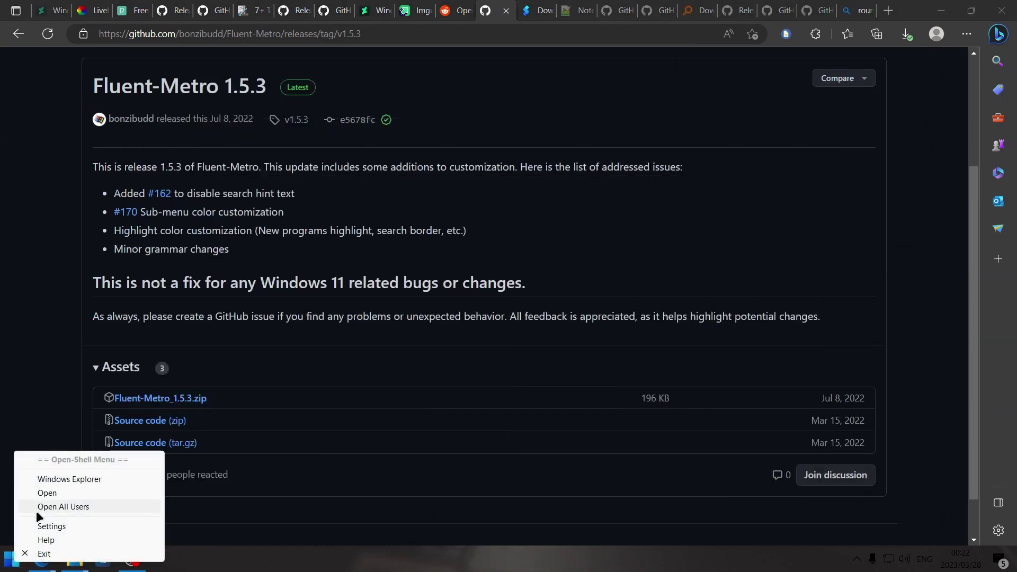
pyautogui.click(47, 527)
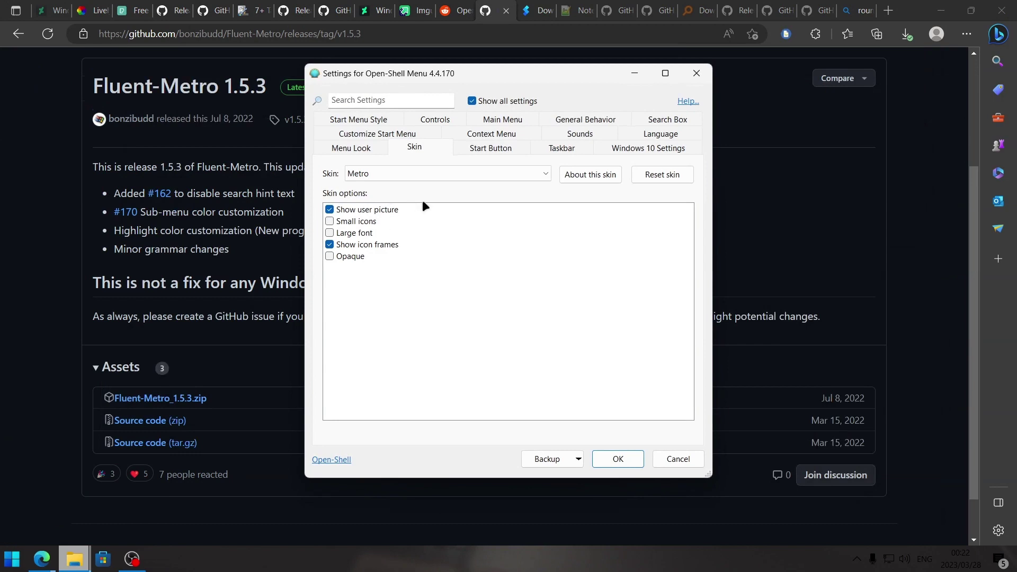
pyautogui.click(438, 177)
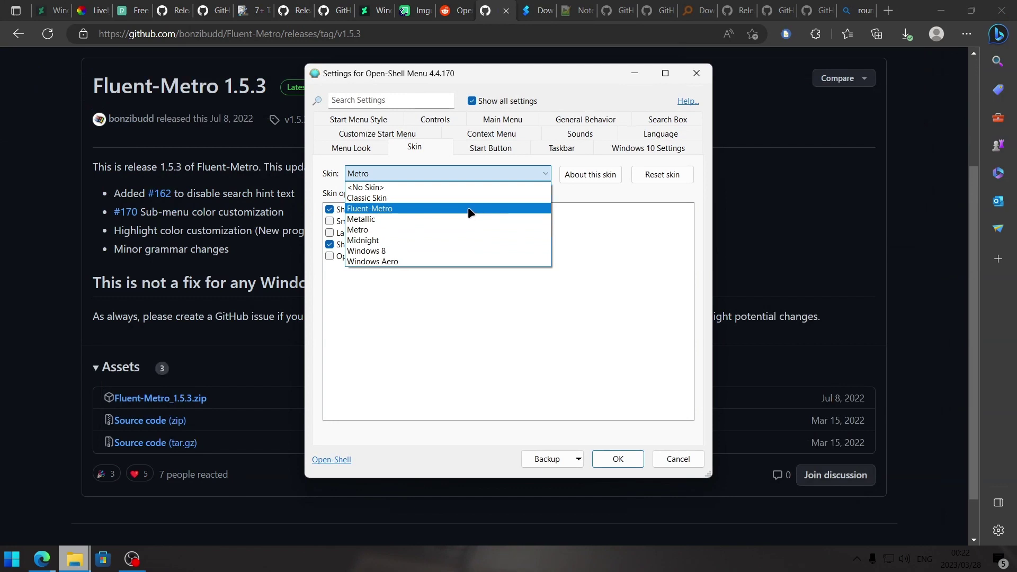
pyautogui.click(373, 209)
pyautogui.press('Return')
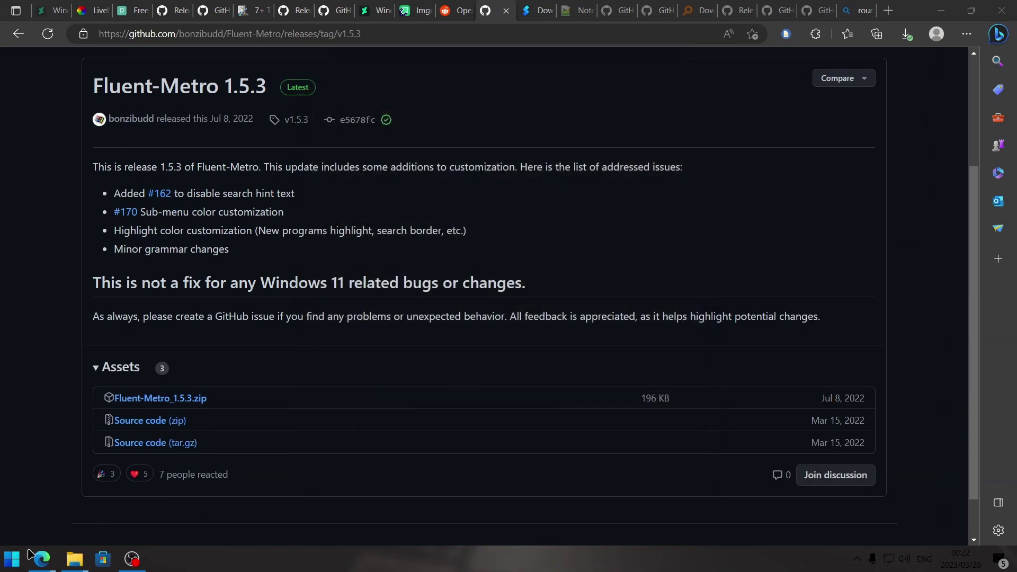
pyautogui.click(13, 558)
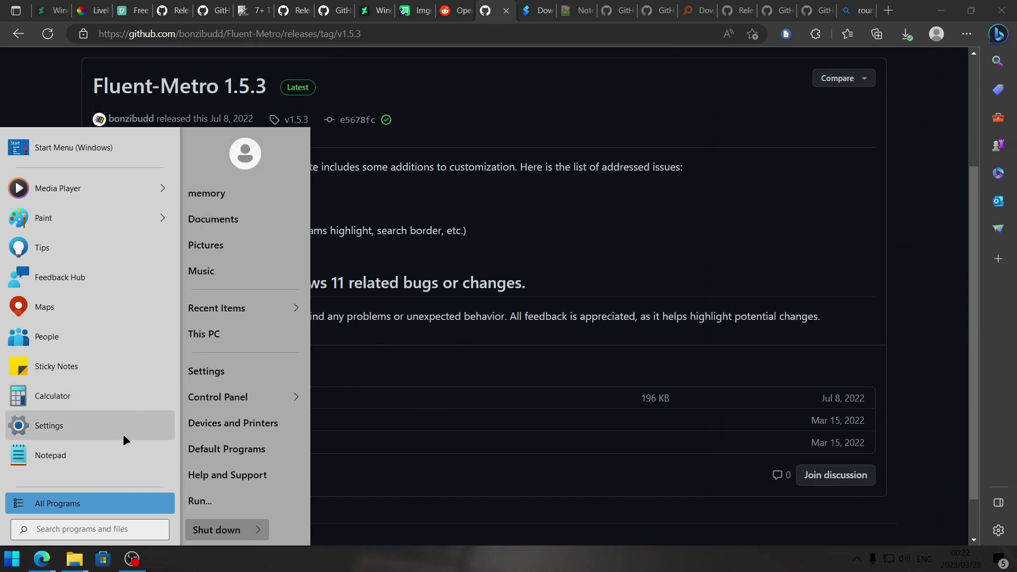
# - Open the Open-Shell Menu settings, enable the smaller search box, and turn off the search box hint text for the Fluent-Metro skin
pyautogui.rightClick(9, 564)
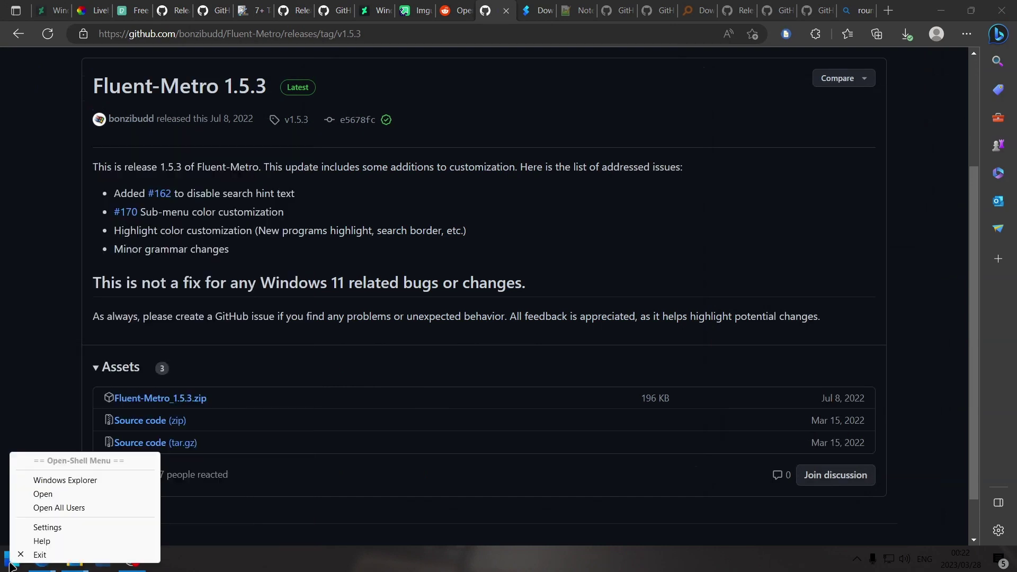
pyautogui.click(47, 527)
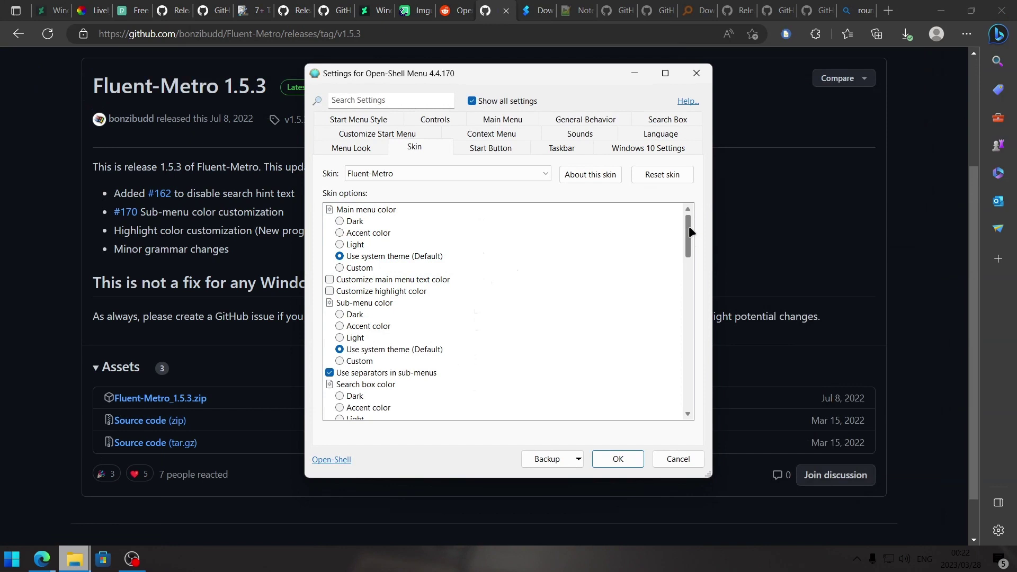
pyautogui.scroll(-4, 688, 226)
pyautogui.click(329, 326)
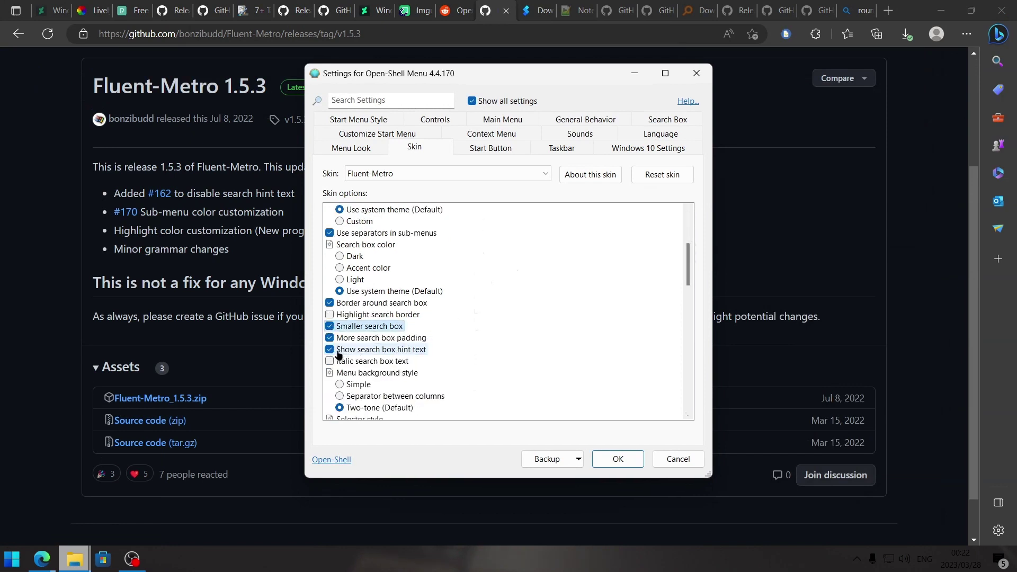
pyautogui.click(330, 350)
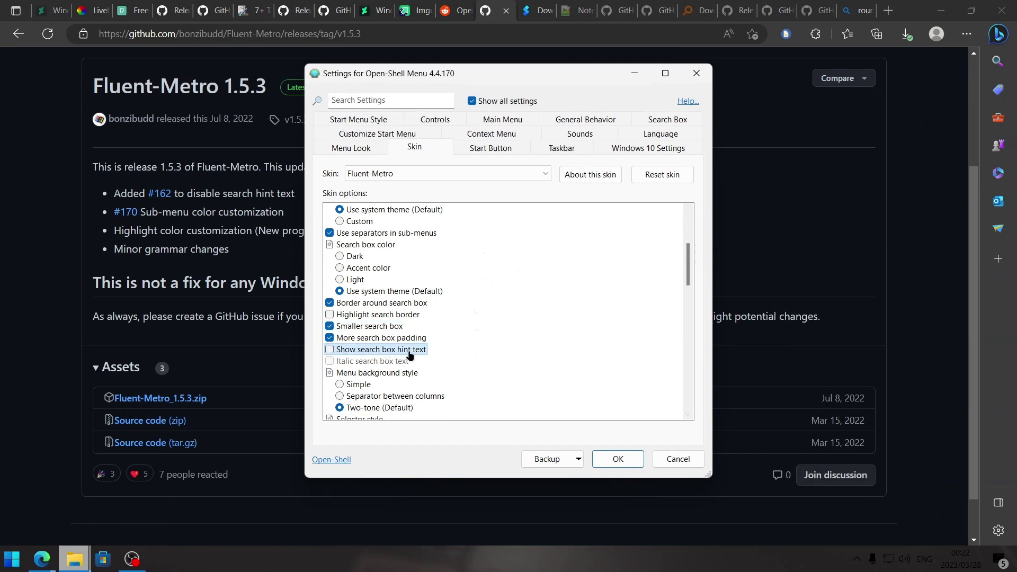
# - Set the skin's main menu size to Smaller right-hand text and enable the compact sub-menu
pyautogui.scroll(-5, 687, 288)
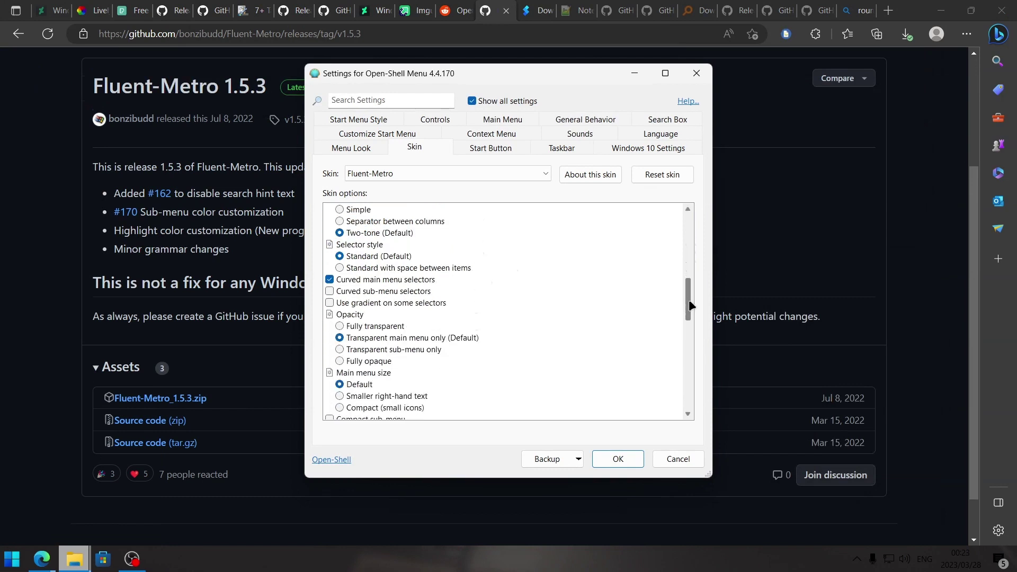
pyautogui.moveTo(690, 301); pyautogui.dragTo(690, 309)
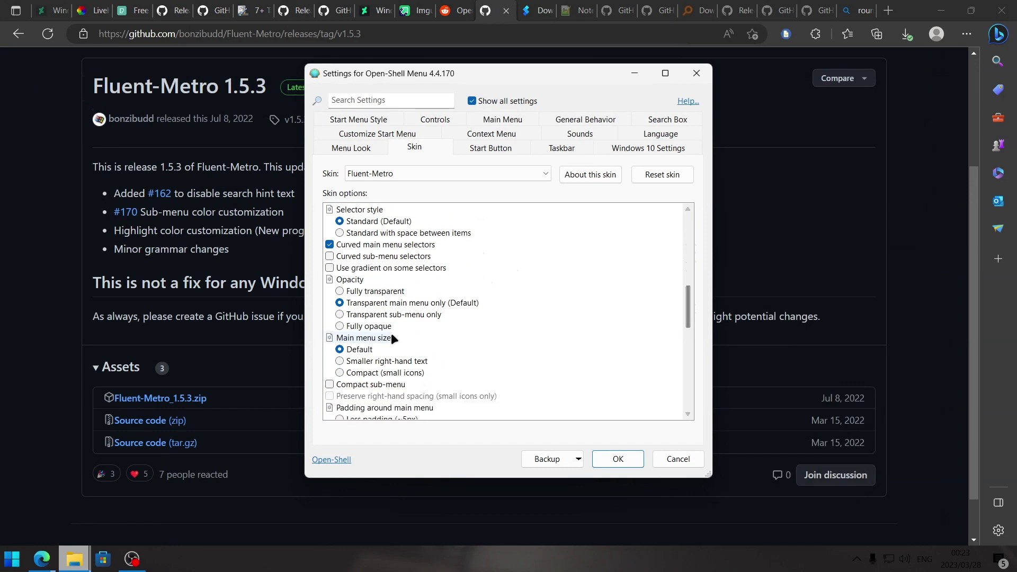
pyautogui.click(364, 360)
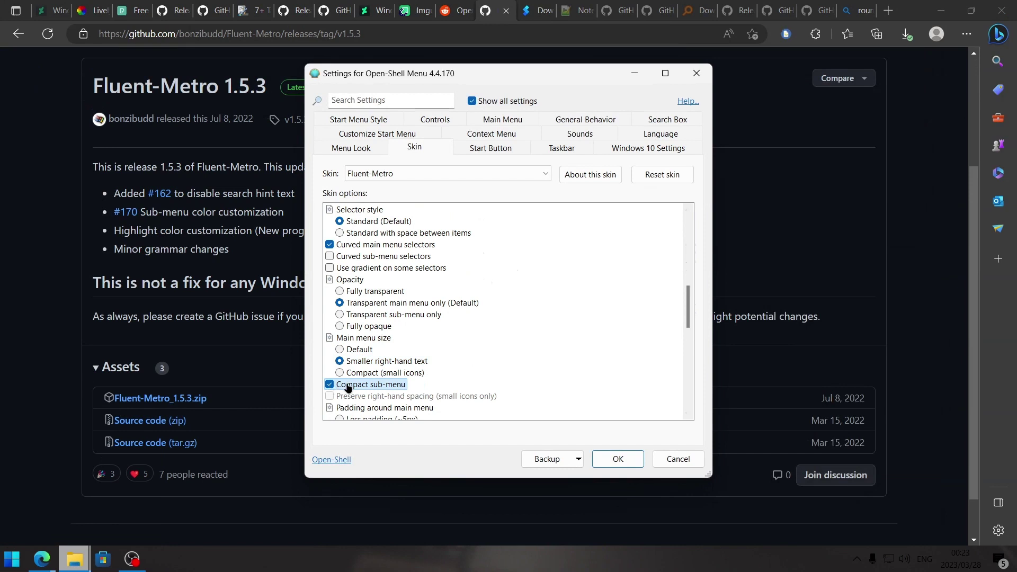
# - Set the padding around the main menu to Less padding (~5px) and enable thinner padding between items
pyautogui.scroll(-3, 347, 370)
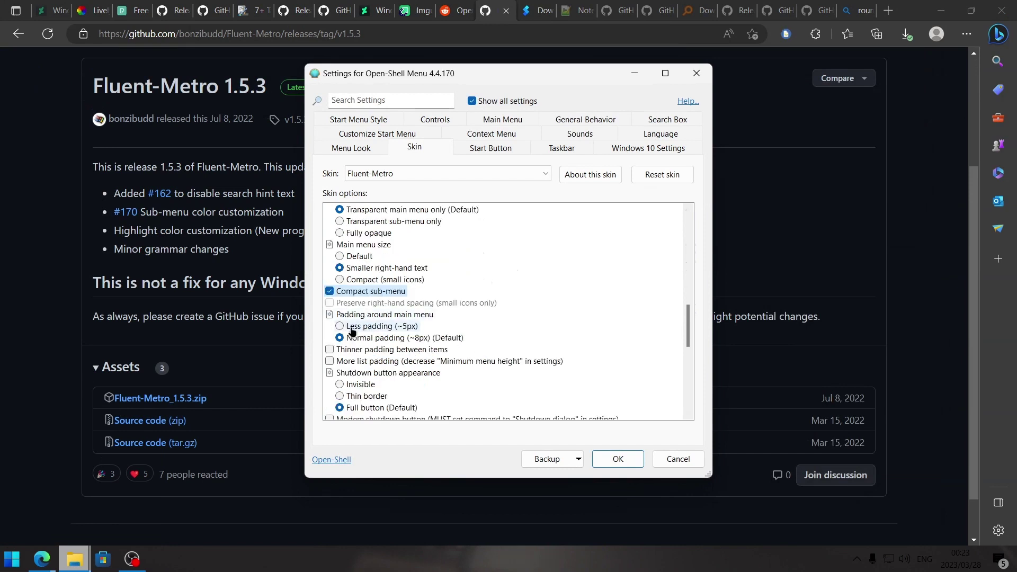
pyautogui.click(359, 328)
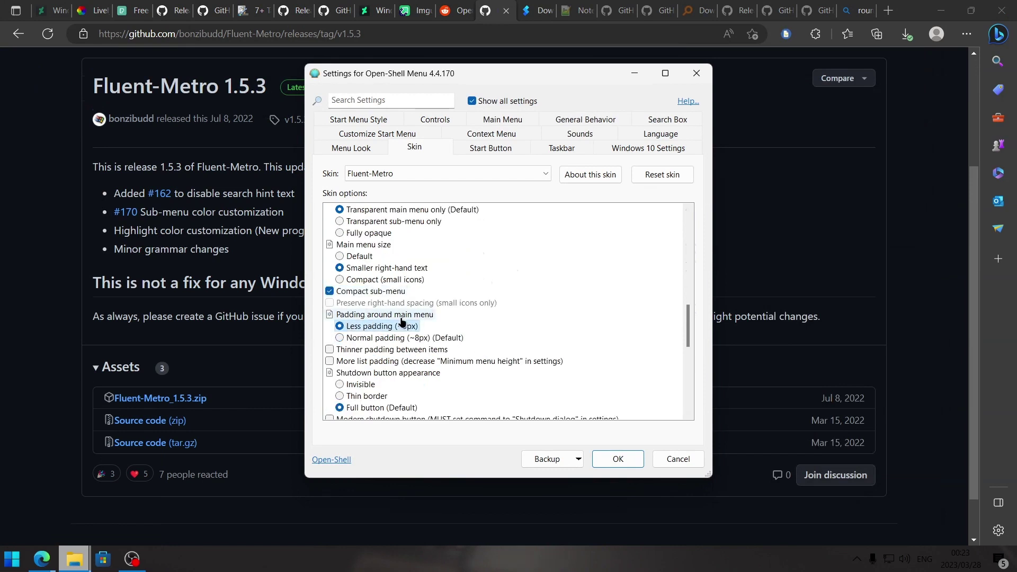
pyautogui.click(383, 350)
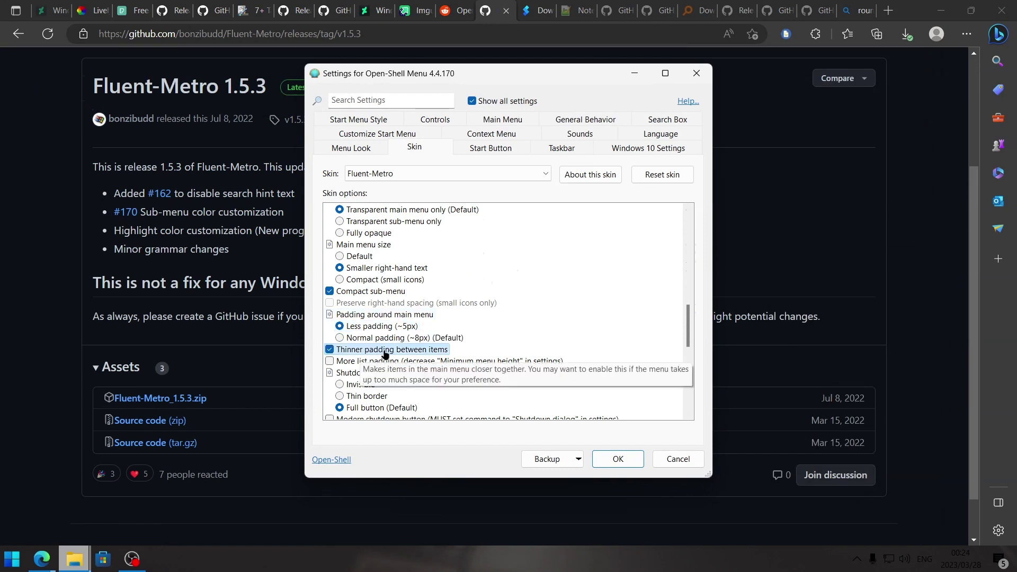
# - Set the shutdown button appearance to Thin border and the menu border style to Floating
pyautogui.scroll(-2, 385, 353)
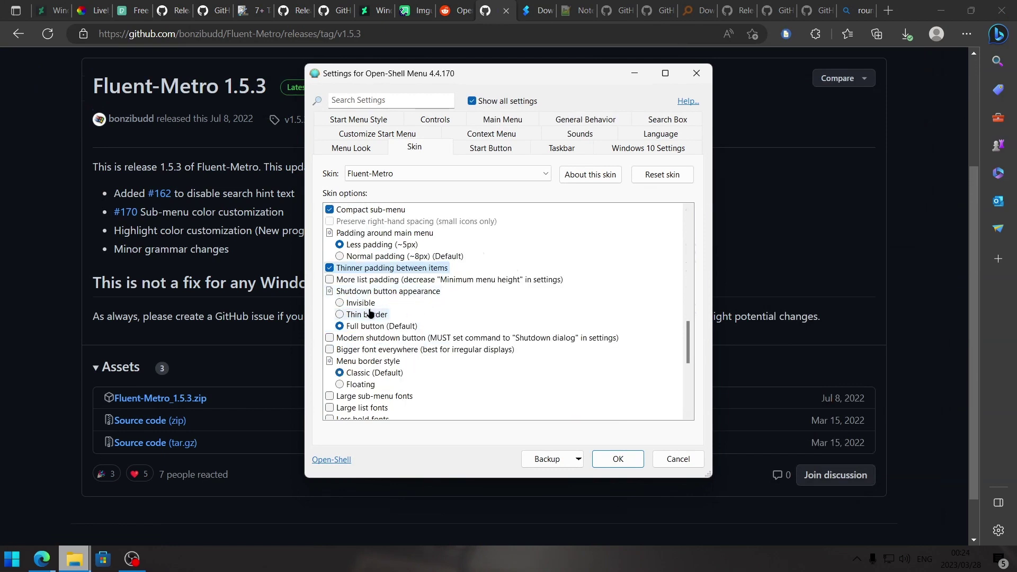
pyautogui.click(347, 314)
pyautogui.scroll(-1, 347, 314)
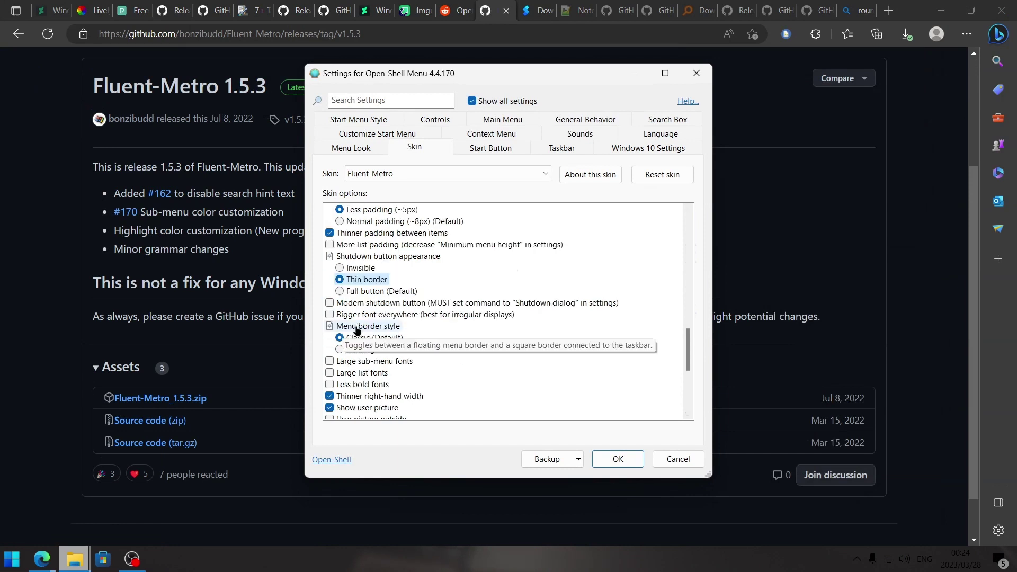
pyautogui.click(347, 350)
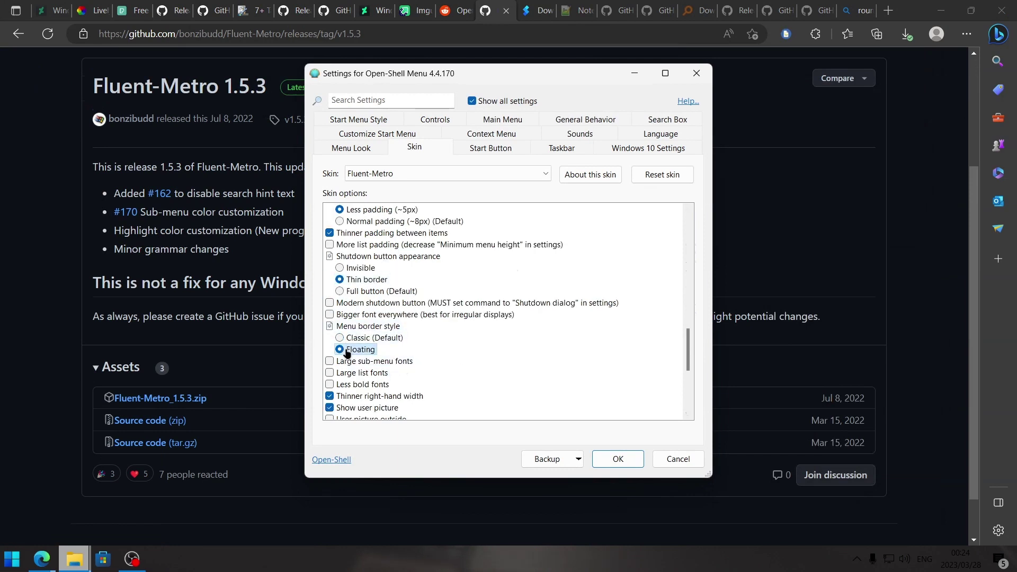
# - Hide the user picture, set the scrollbar appearance to Modern, and enable smaller arrows in the skin options
pyautogui.scroll(-2, 349, 349)
pyautogui.click(378, 329)
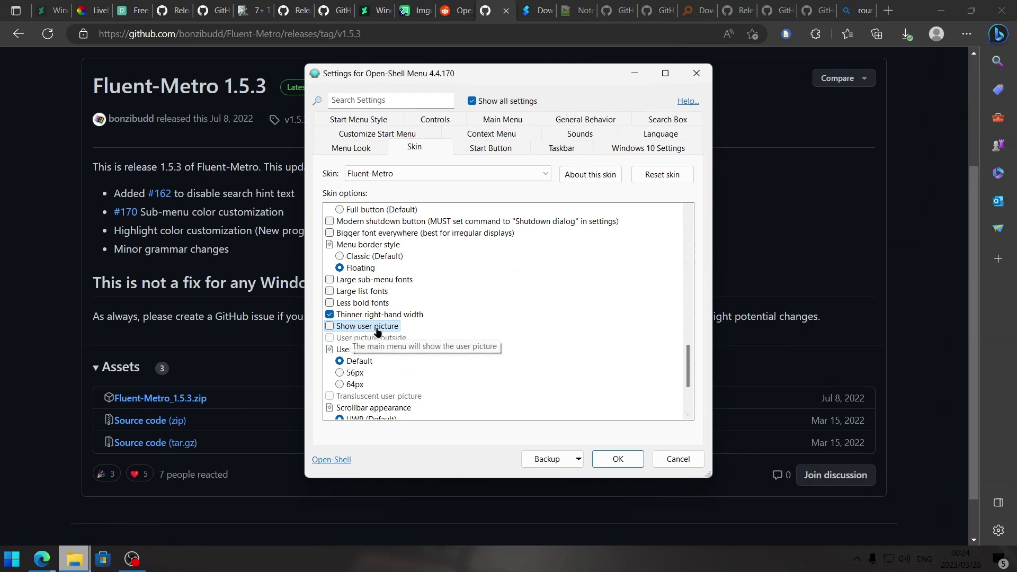
pyautogui.scroll(-3, 377, 332)
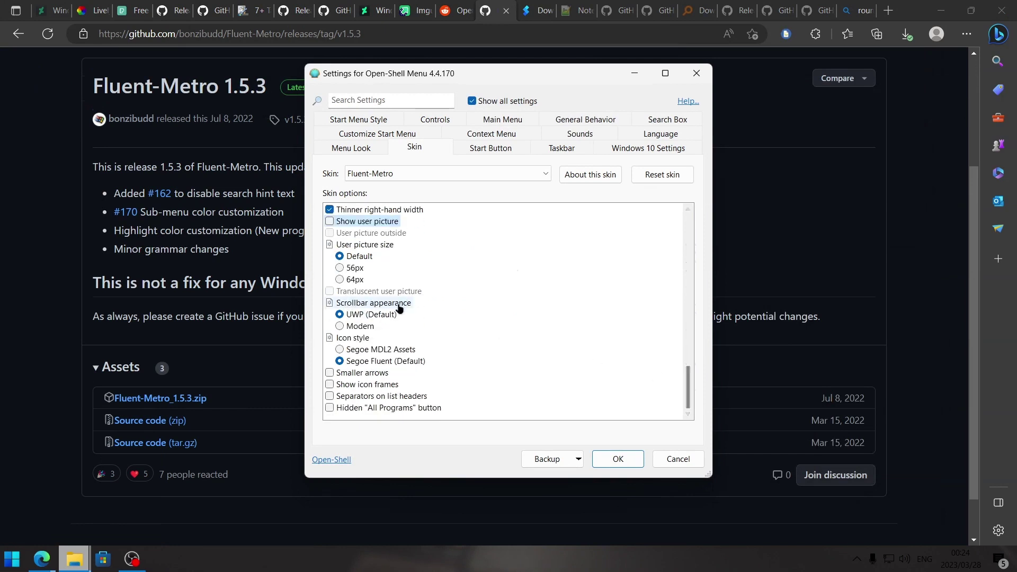
pyautogui.click(354, 329)
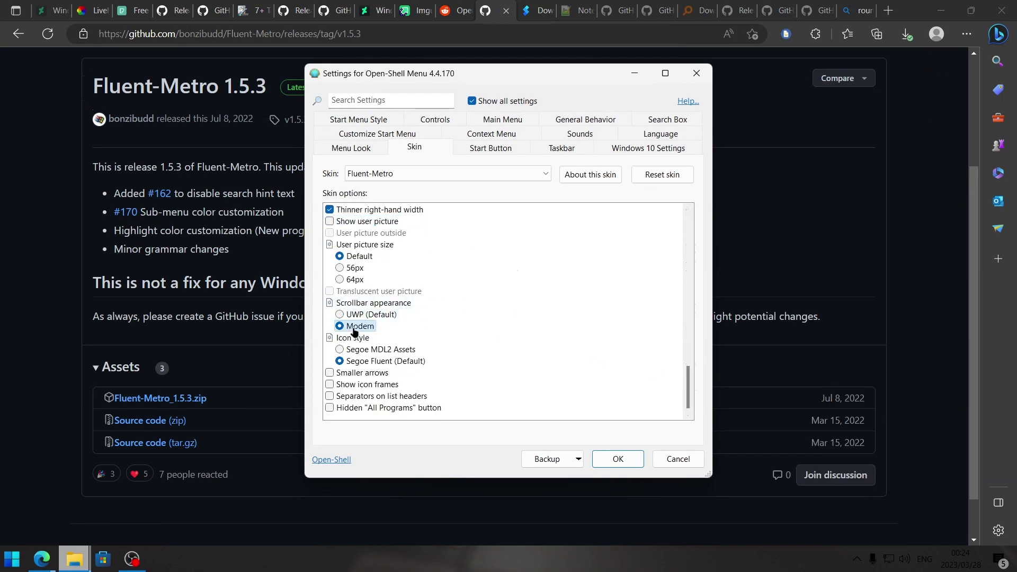
pyautogui.click(330, 373)
pyautogui.click(330, 373)
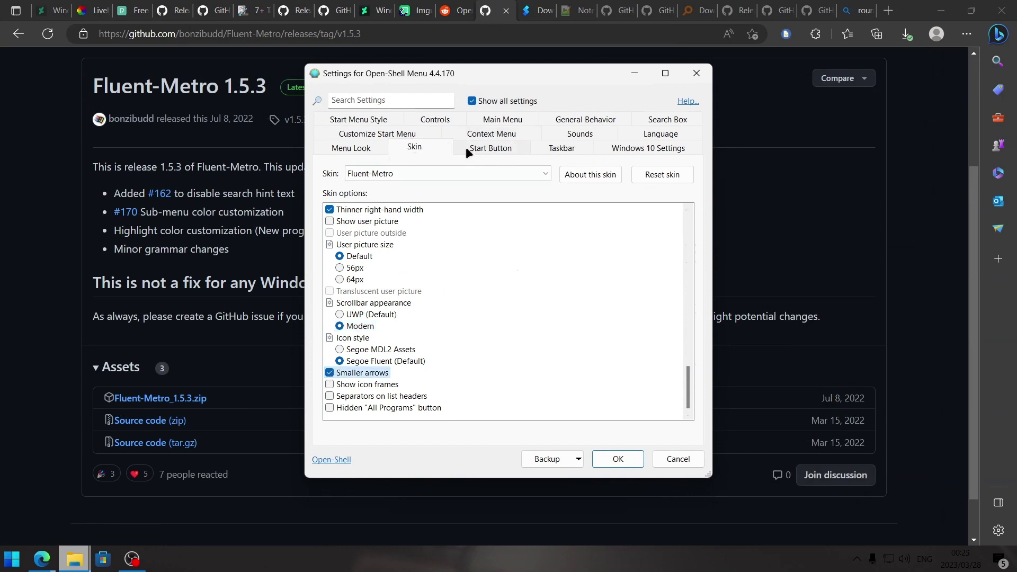
# - Open the maximum recent programs and programs pane width values in the Main Menu settings for editing
pyautogui.click(434, 120)
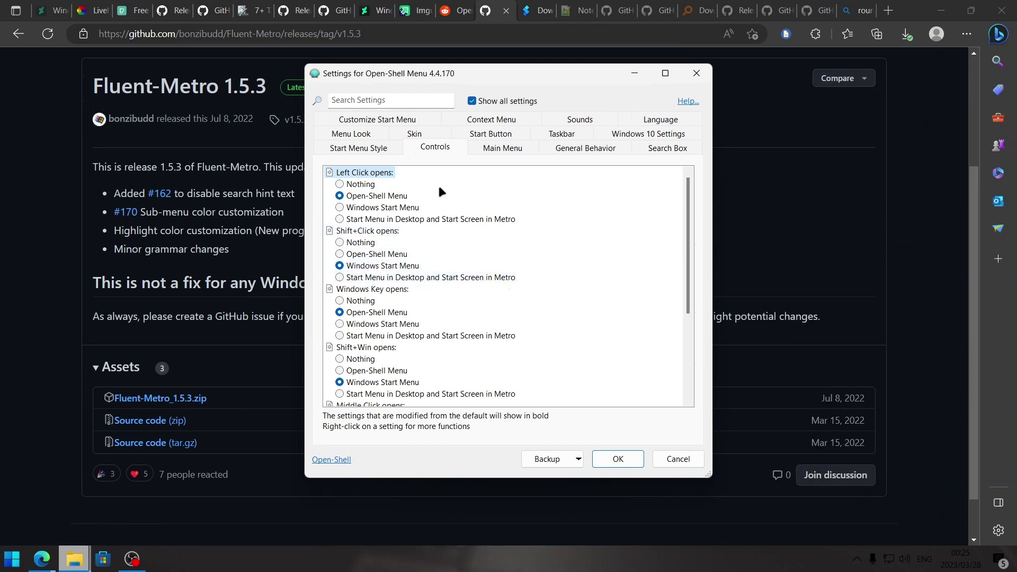
pyautogui.click(500, 151)
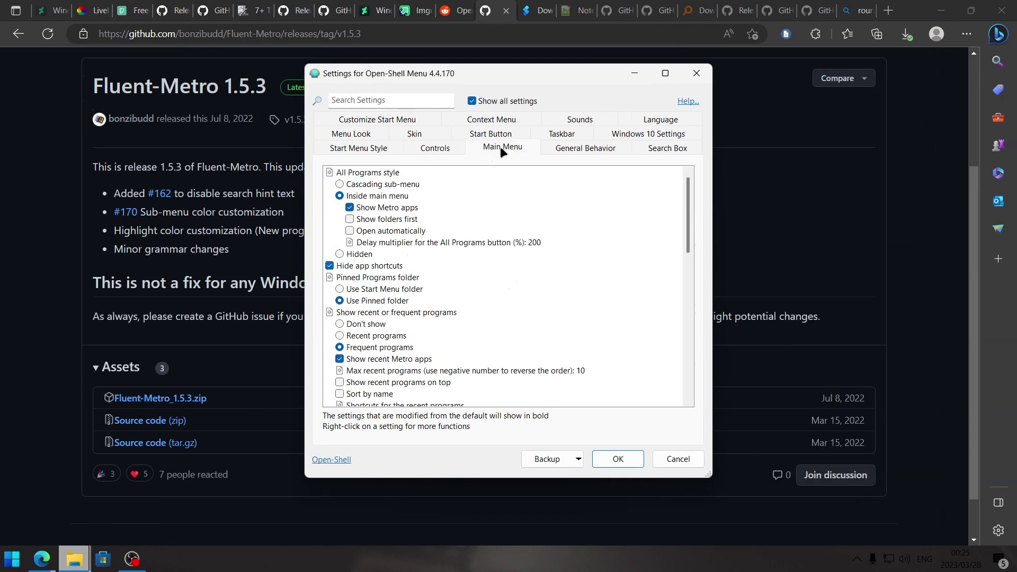
pyautogui.scroll(-3, 673, 241)
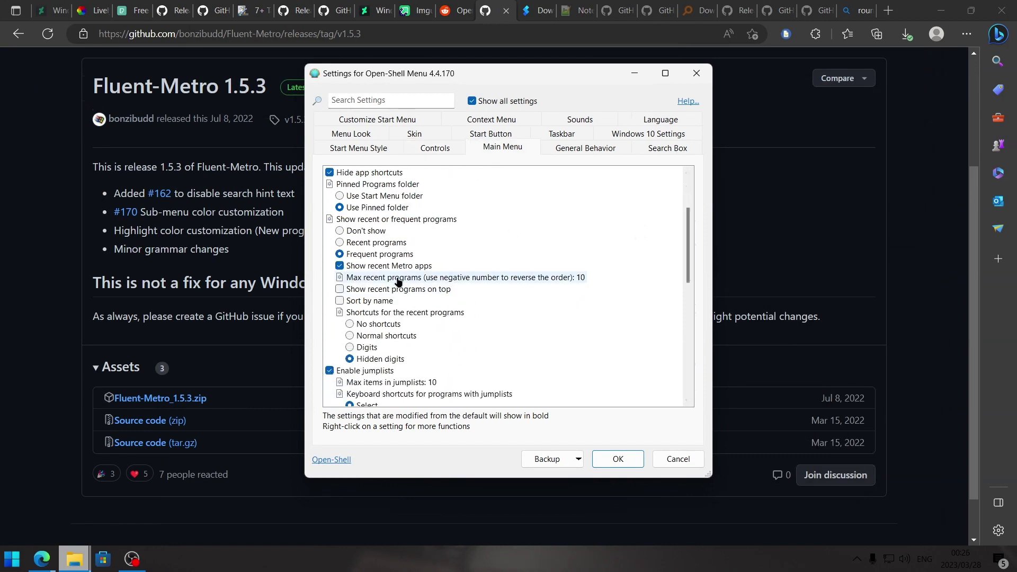
pyautogui.doubleClick(398, 281)
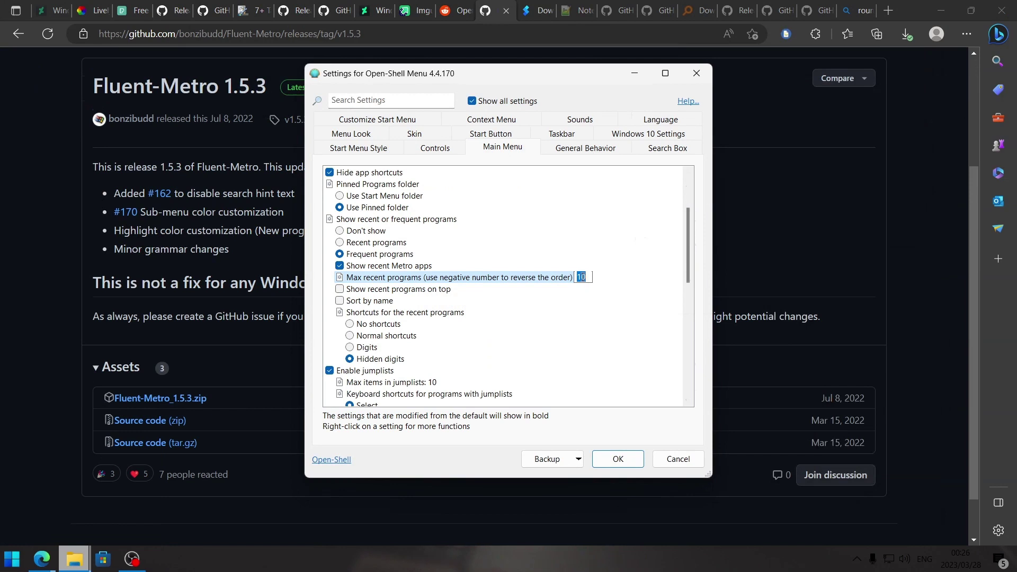
pyautogui.scroll(-9, 684, 269)
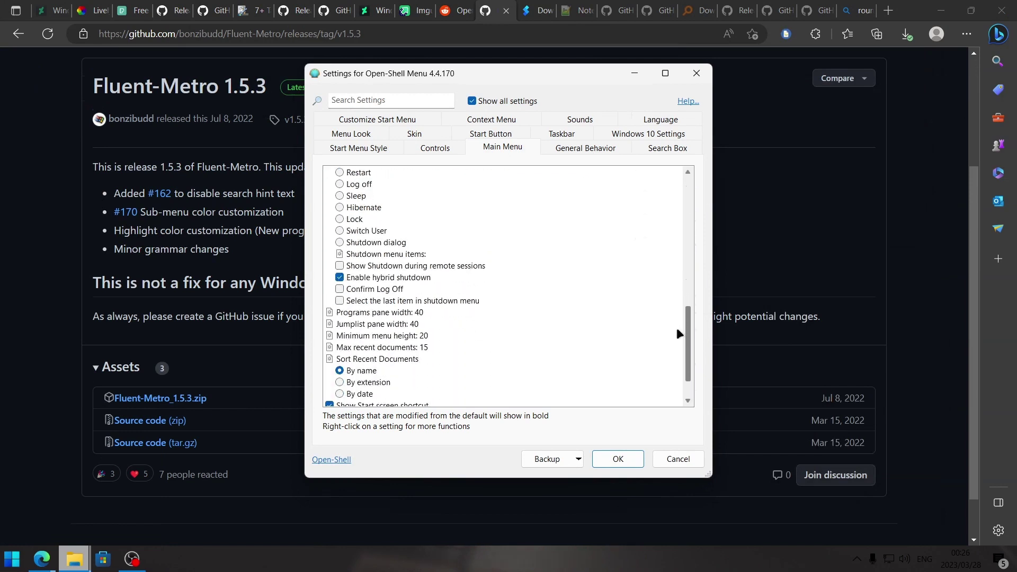
pyautogui.scroll(-1, 679, 334)
pyautogui.doubleClick(402, 294)
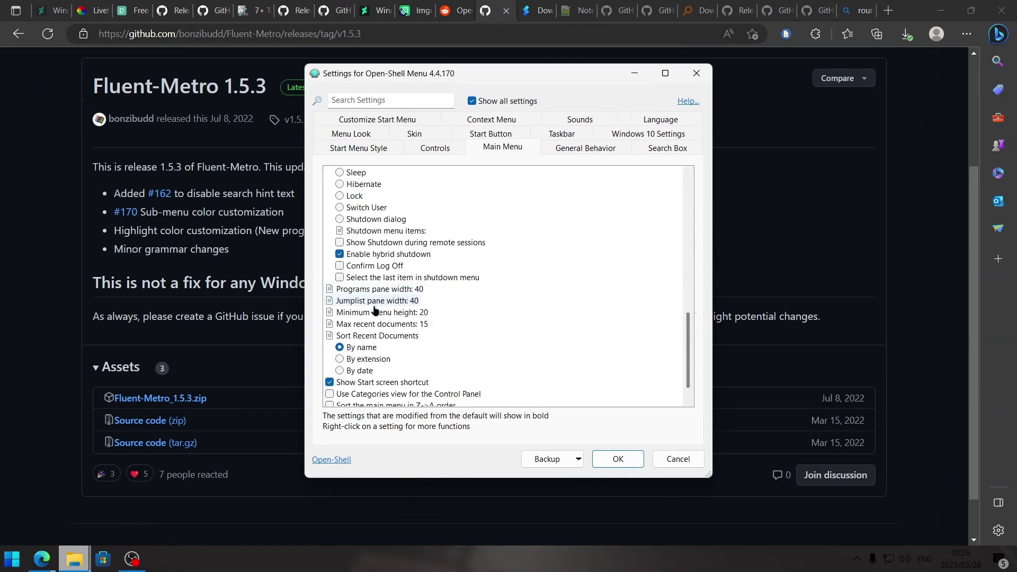
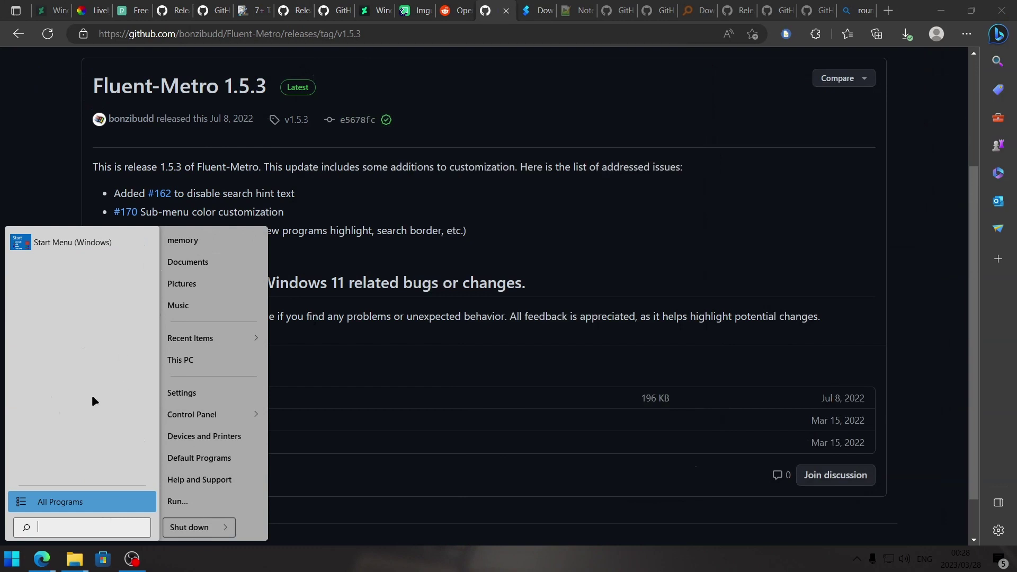
# - Pin Microsoft Edge and OneDrive from the All Programs list to the Open-Shell Start menu
pyautogui.click(52, 500)
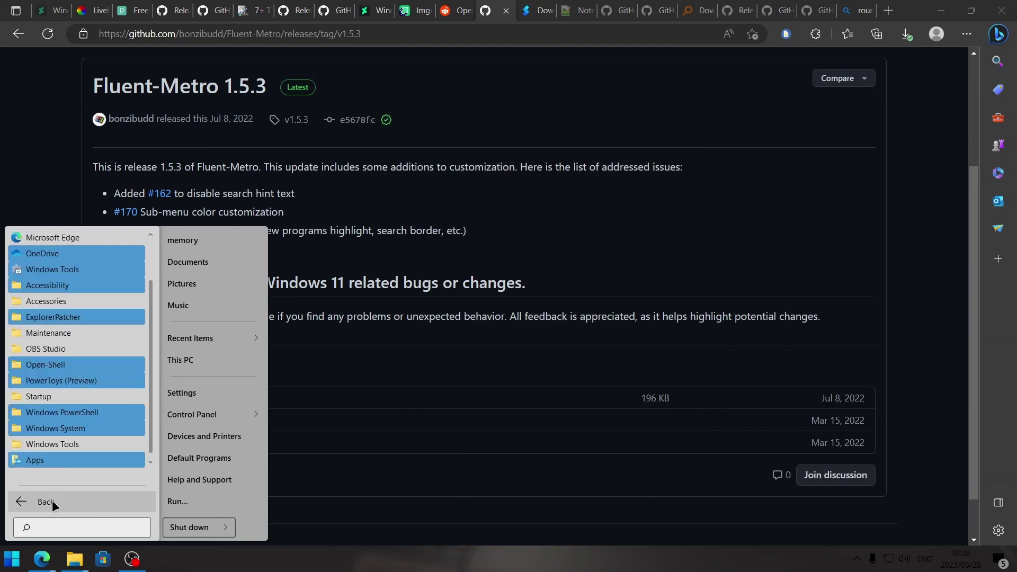
pyautogui.rightClick(68, 328)
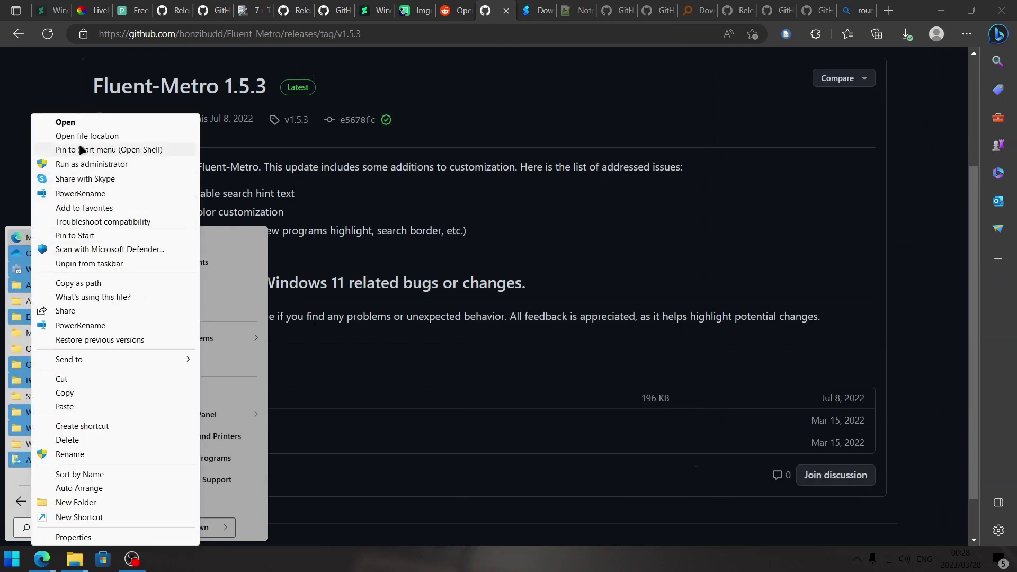
pyautogui.click(117, 151)
pyautogui.click(46, 501)
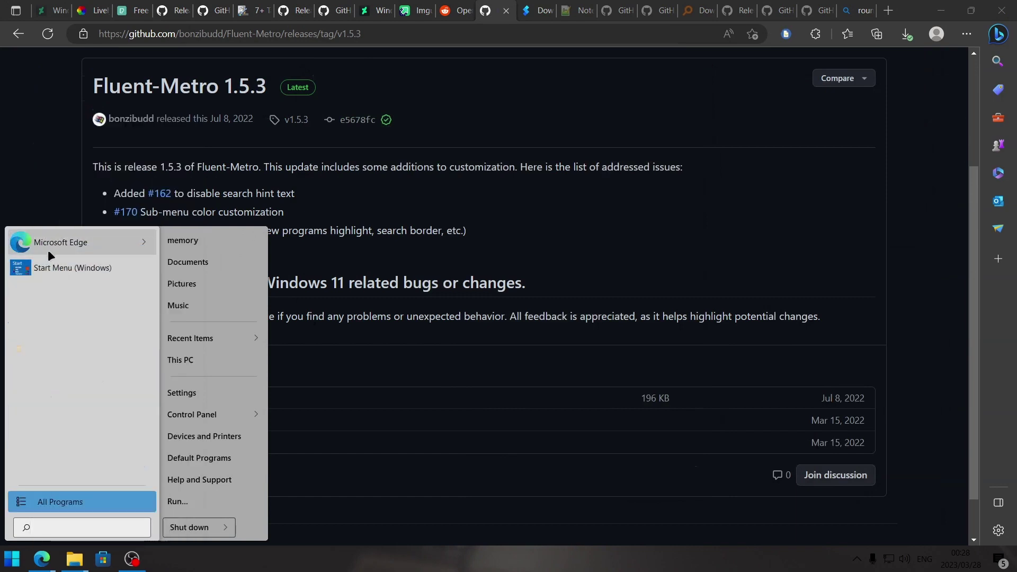
pyautogui.moveTo(51, 242)
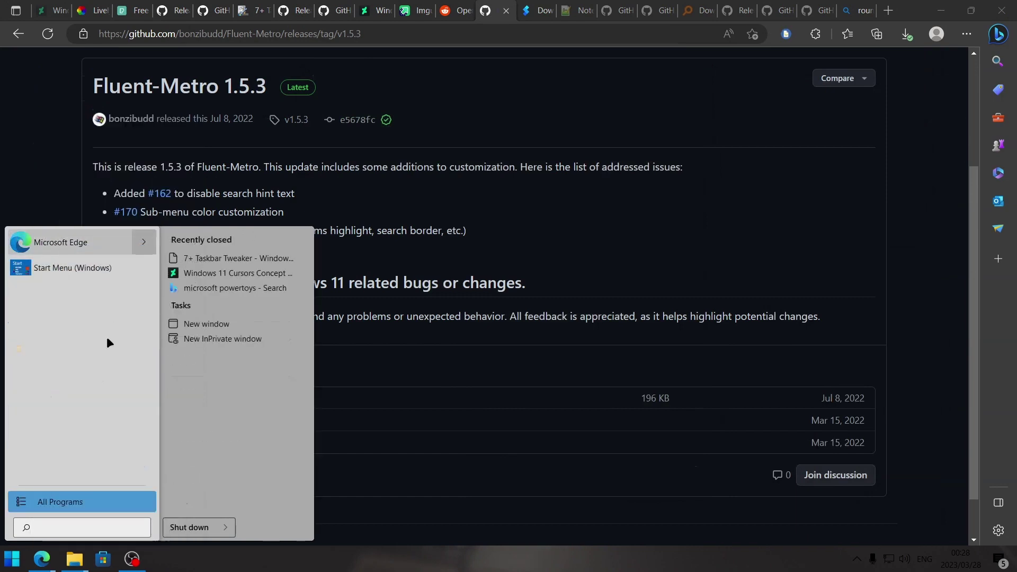
pyautogui.click(67, 500)
pyautogui.press('Escape')
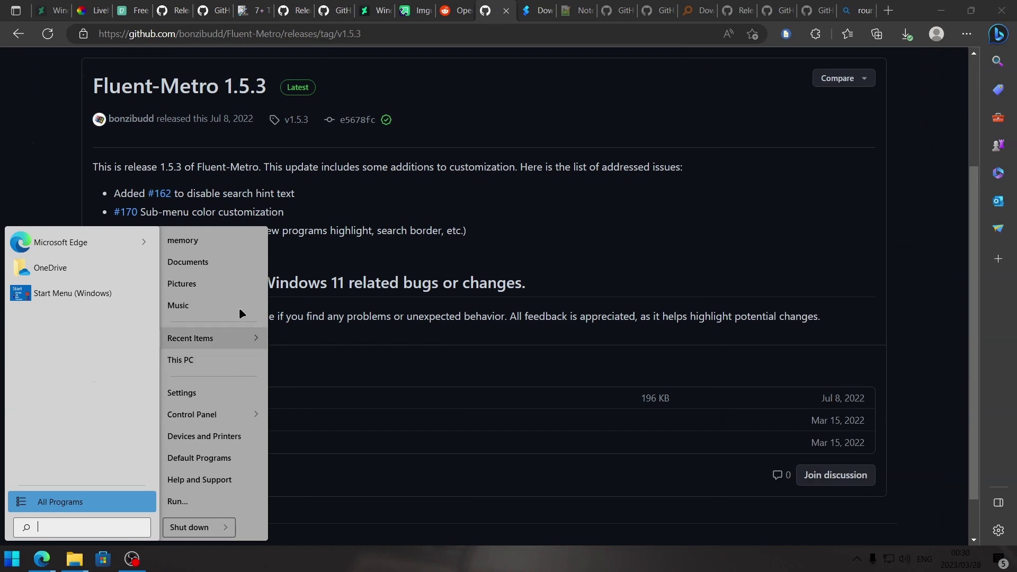
# - Set the skin's main menu color and sub-menu color to Dark, save the settings, and view the Start menu
pyautogui.rightClick(11, 562)
pyautogui.click(50, 524)
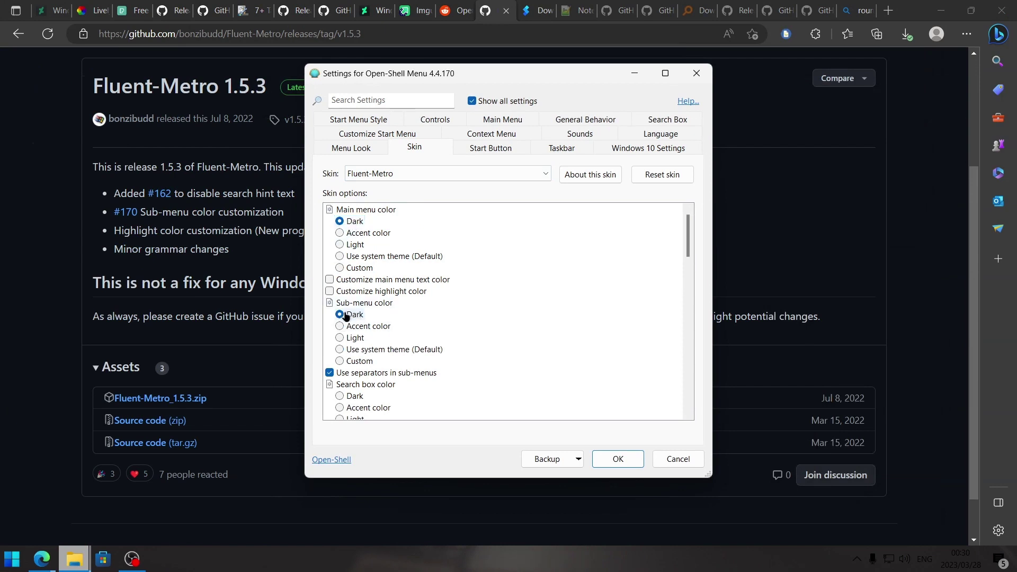
pyautogui.press('Return')
pyautogui.press('super')
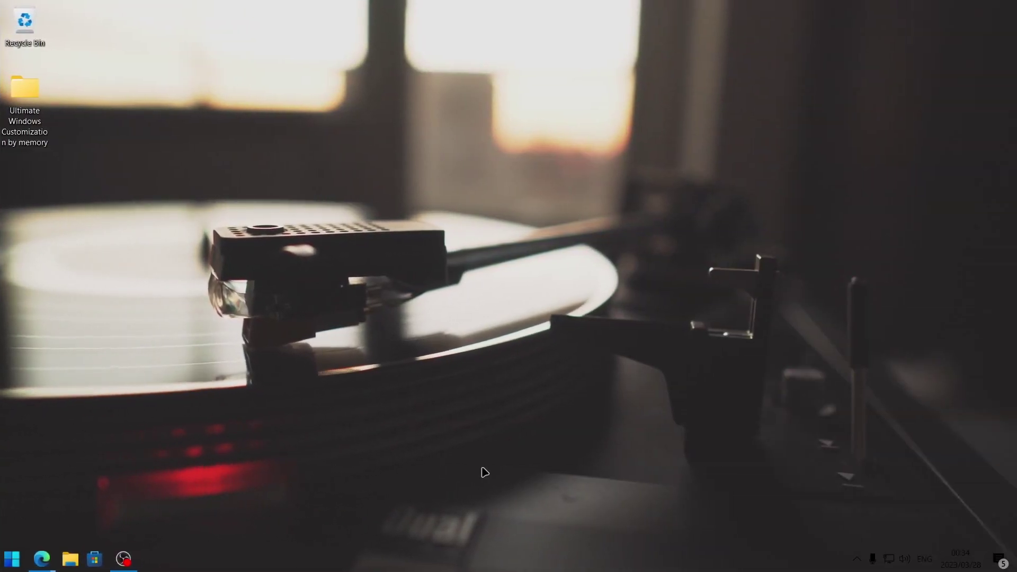
# - Download Nilesoft Shell 1.8.1 from nilesoft.org and install it in C:\Tools\Nilesoft Shell
pyautogui.rightClick(504, 353)
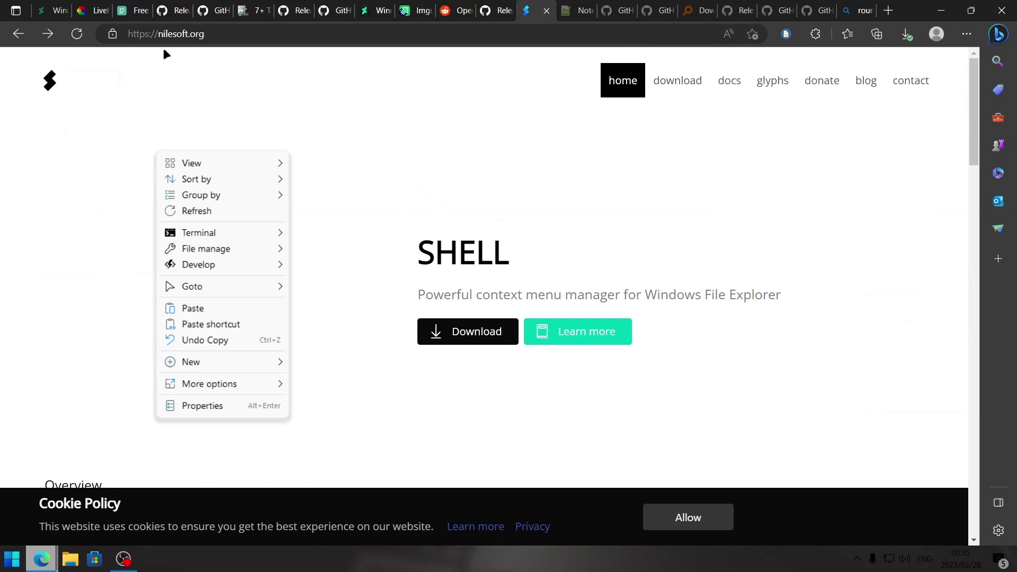
pyautogui.click(490, 329)
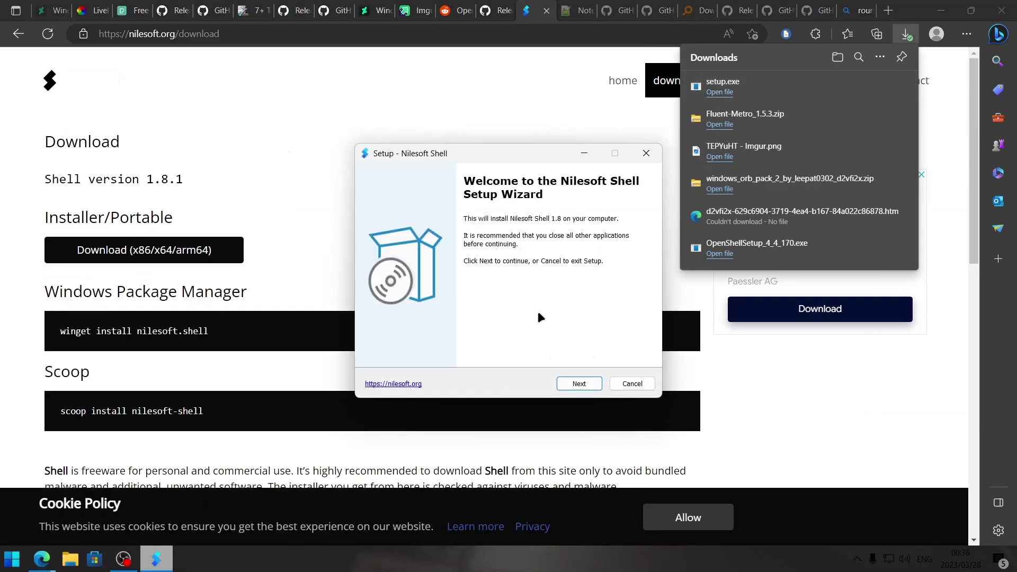
pyautogui.click(583, 386)
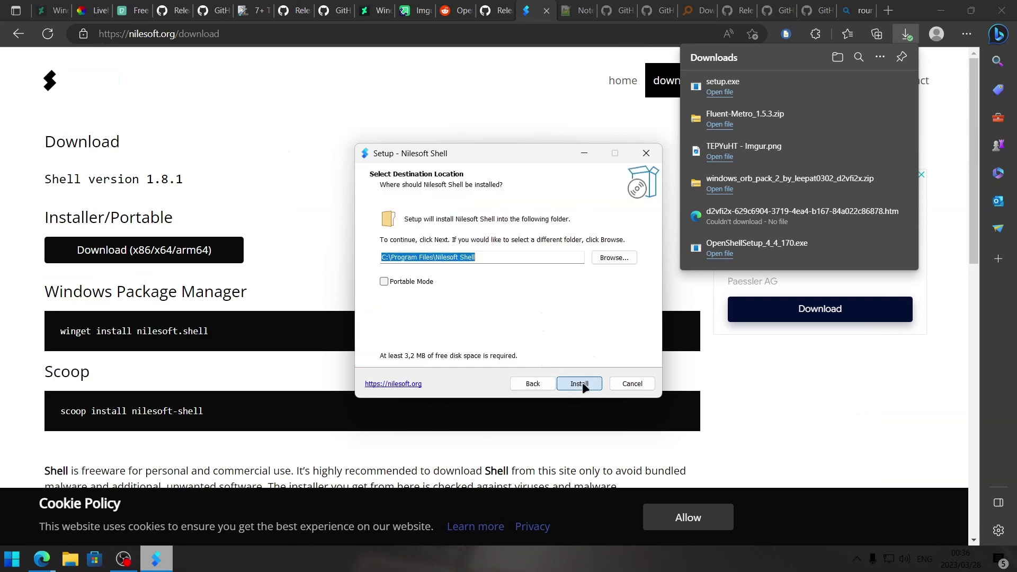
pyautogui.click(609, 258)
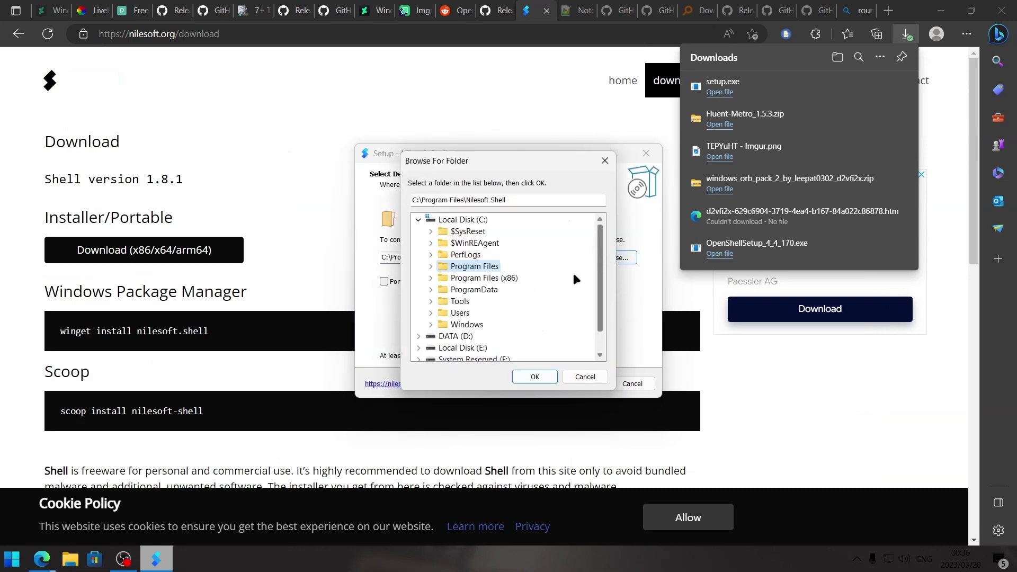
pyautogui.click(460, 302)
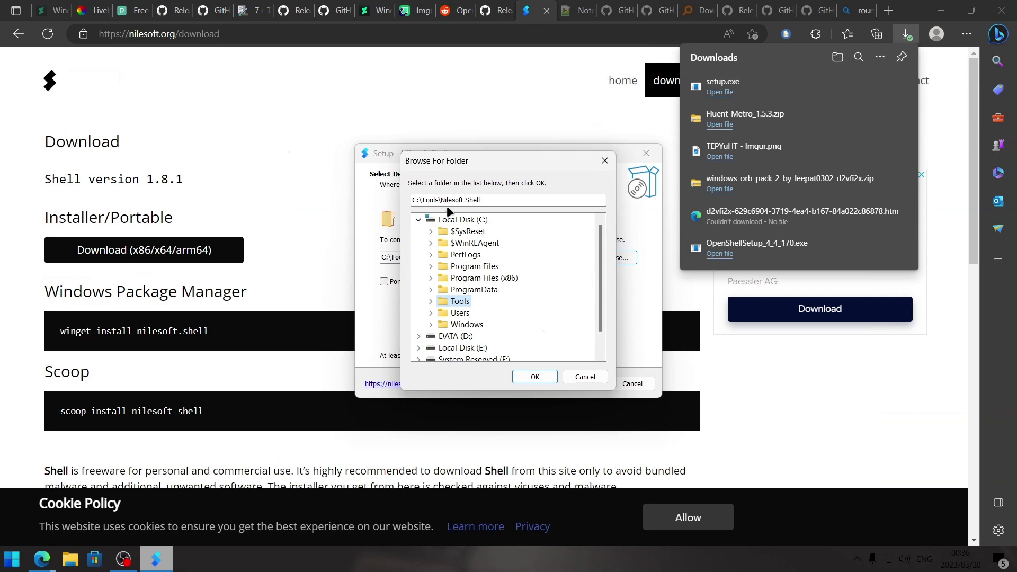
pyautogui.click(535, 376)
pyautogui.press('Return')
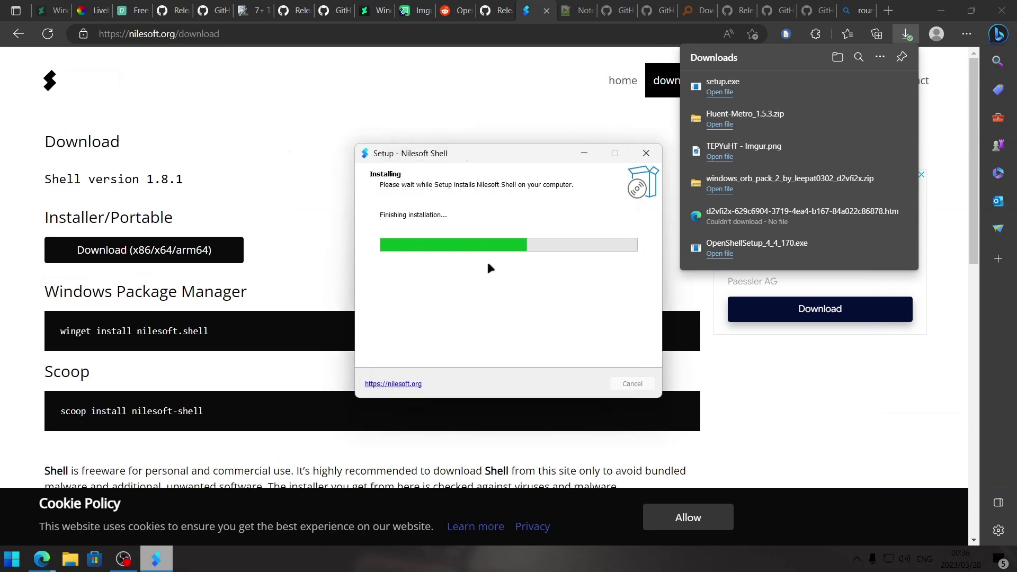
# - Examine the desktop's new context menu, including the Terminal, File Manage, Develop and Go To submenus
pyautogui.rightClick(537, 476)
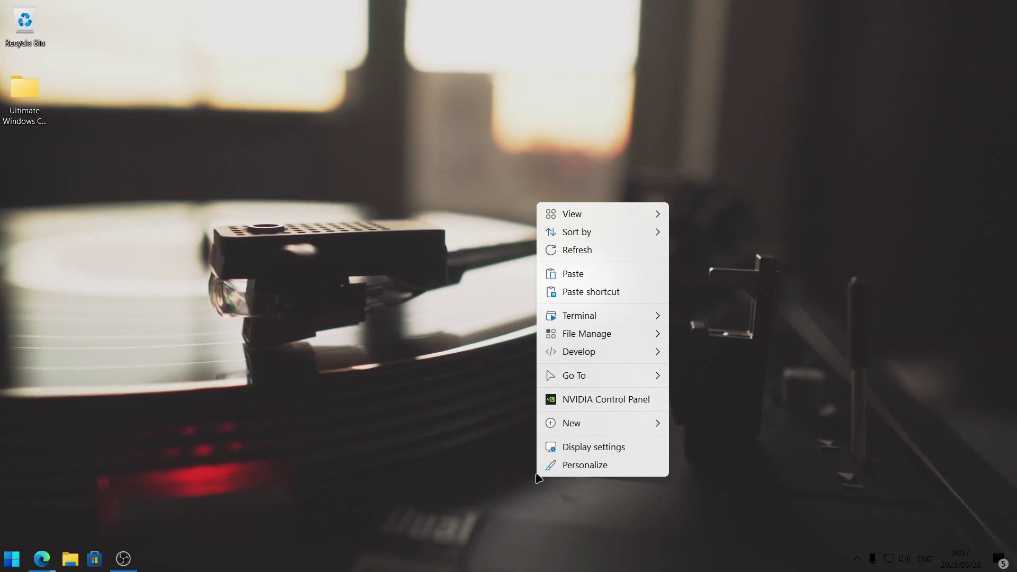
pyautogui.moveTo(570, 315)
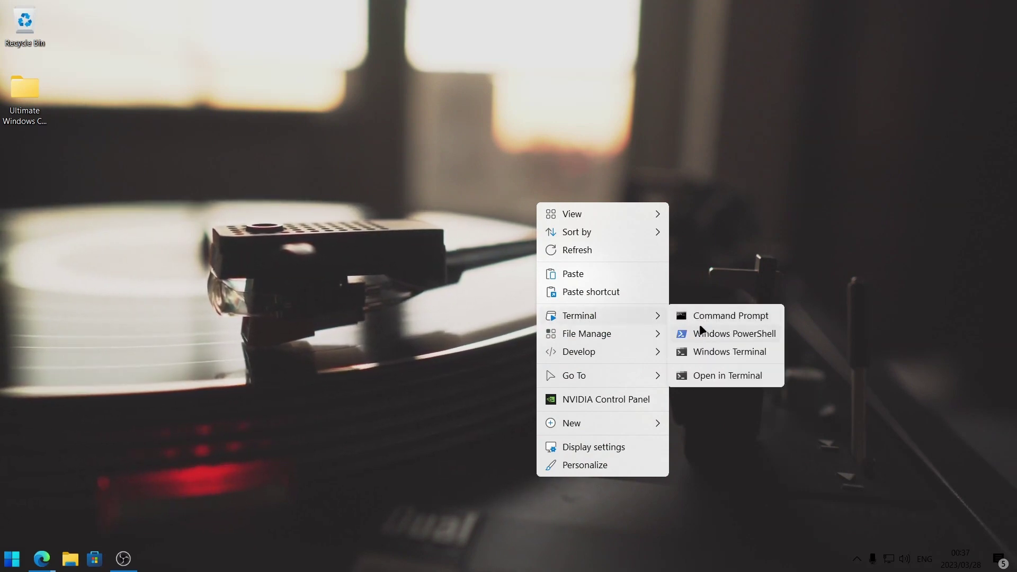
pyautogui.moveTo(582, 335)
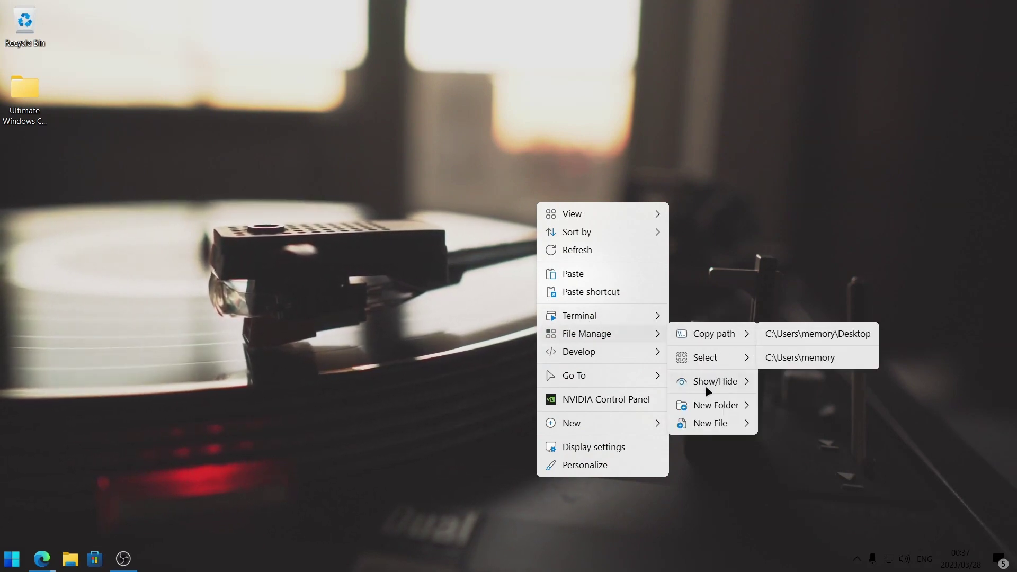
pyautogui.moveTo(704, 379)
pyautogui.moveTo(609, 352)
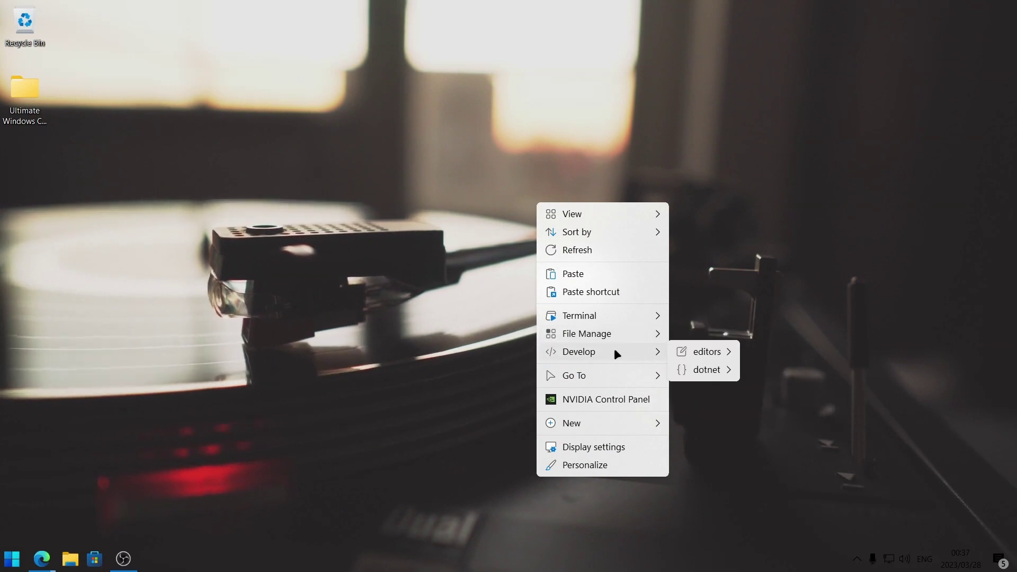
pyautogui.moveTo(691, 351)
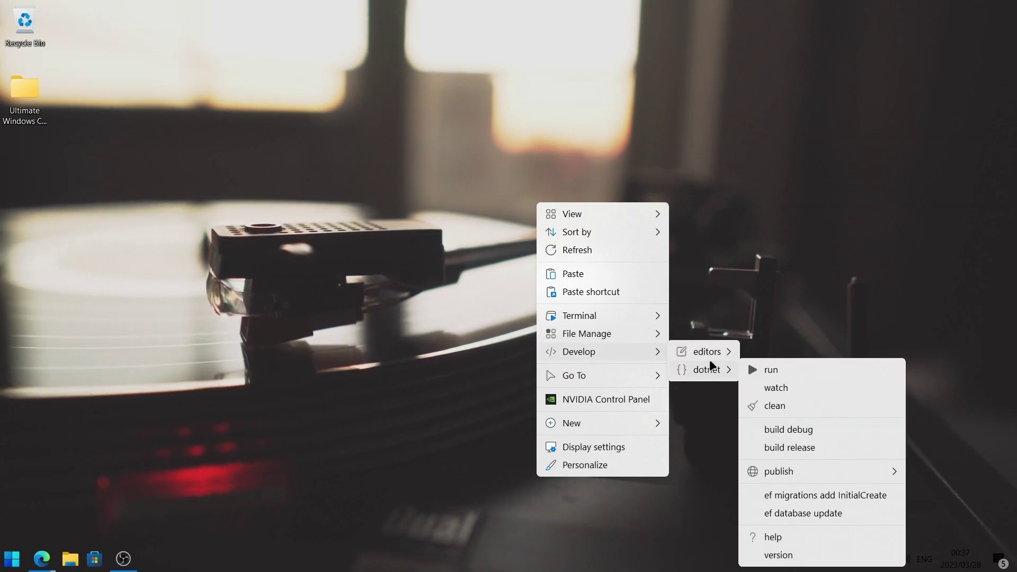
pyautogui.moveTo(592, 374)
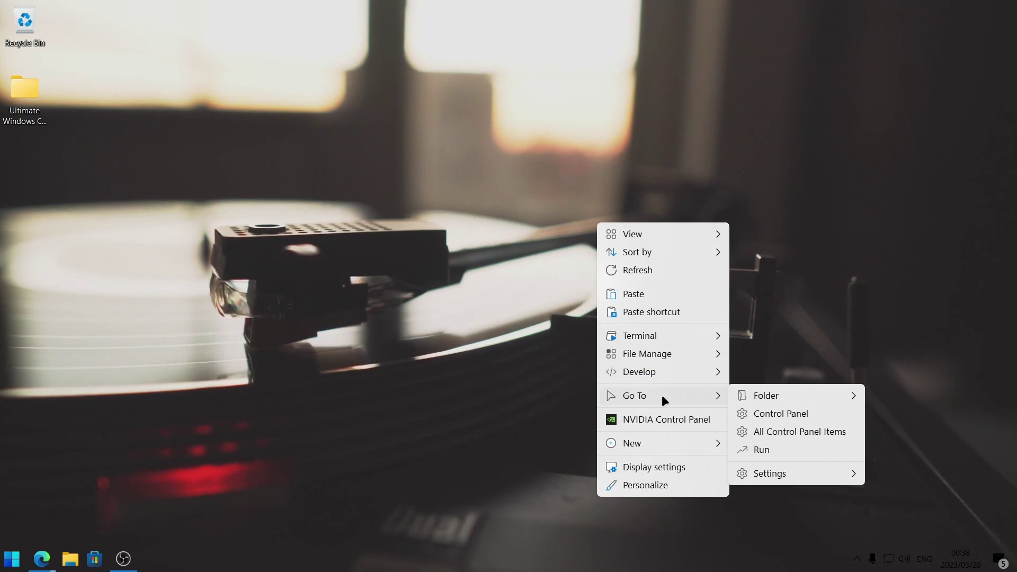
pyautogui.moveTo(773, 401)
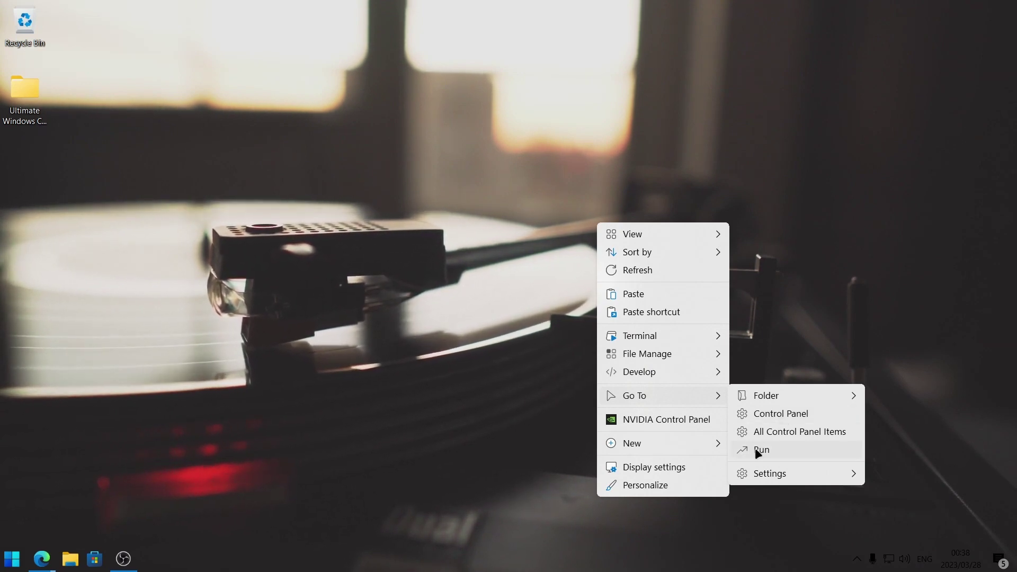
pyautogui.moveTo(763, 473)
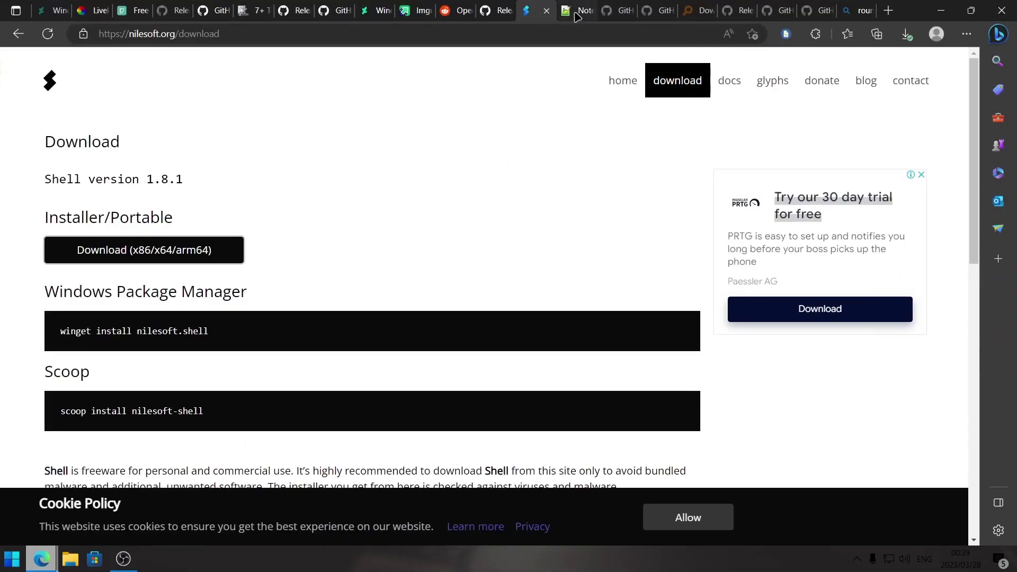
# - Download the 64-bit Notepad++ 8.5.1 installer from notepad-plus-plus.org and launch it
pyautogui.click(577, 15)
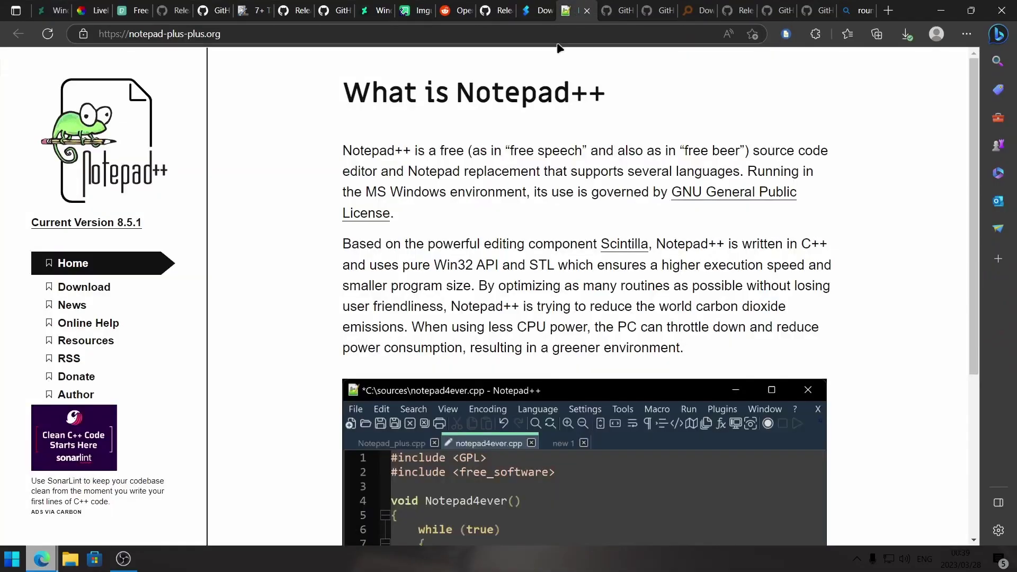
pyautogui.click(111, 286)
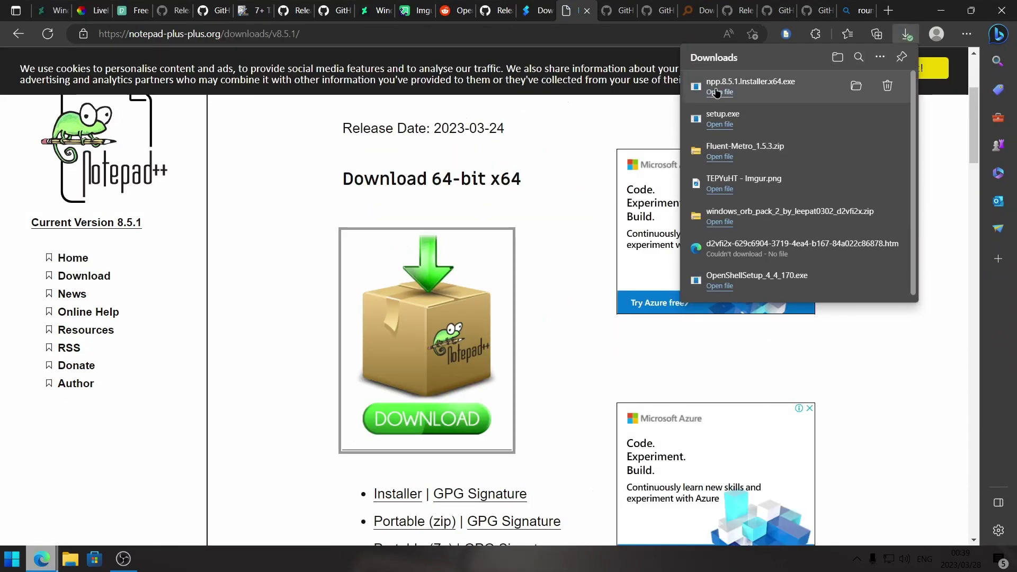
pyautogui.click(720, 95)
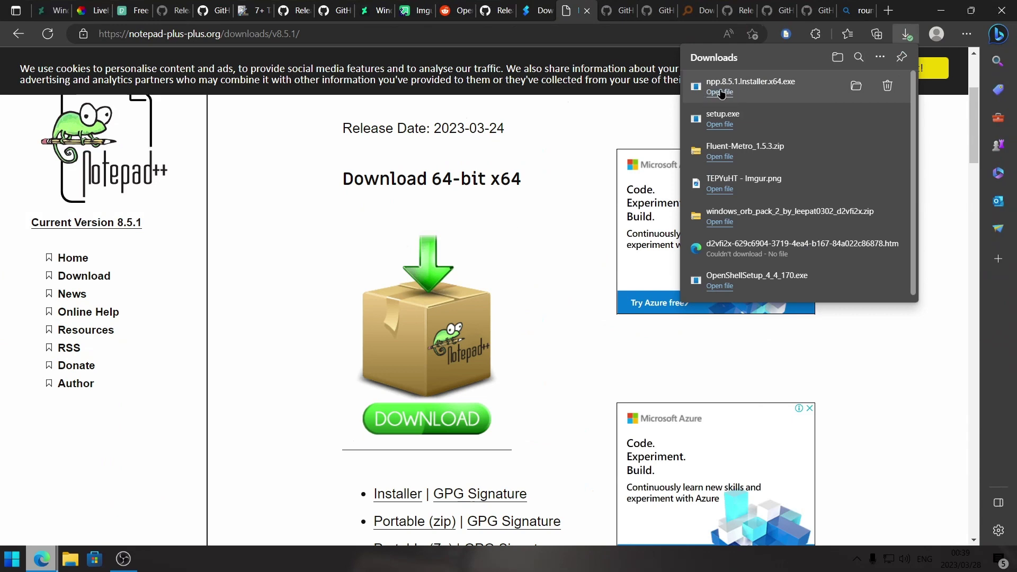
# - Install Notepad++ in C:\Tools\Notepad++ and run it when setup finishes
pyautogui.click(503, 312)
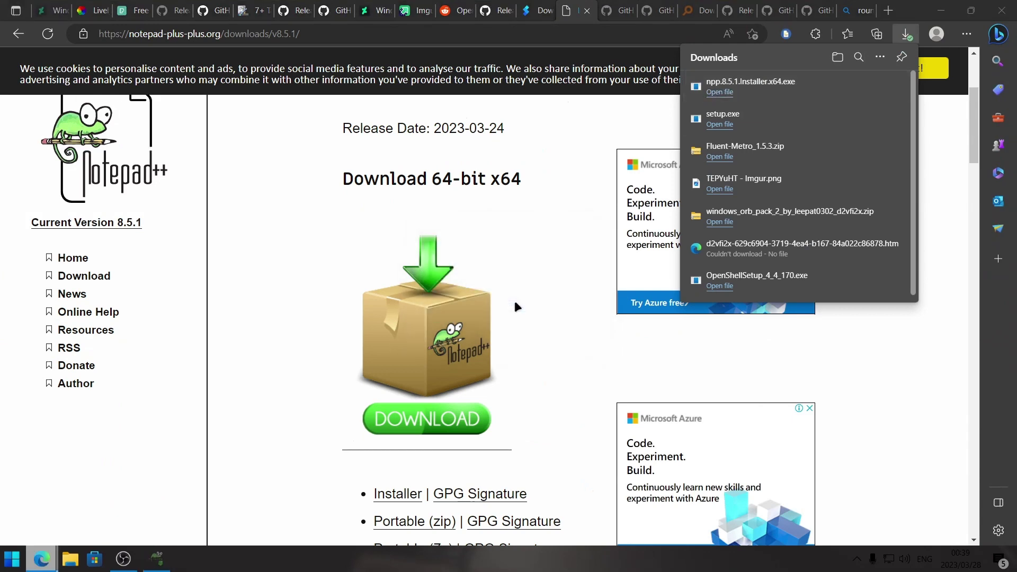
pyautogui.click(576, 383)
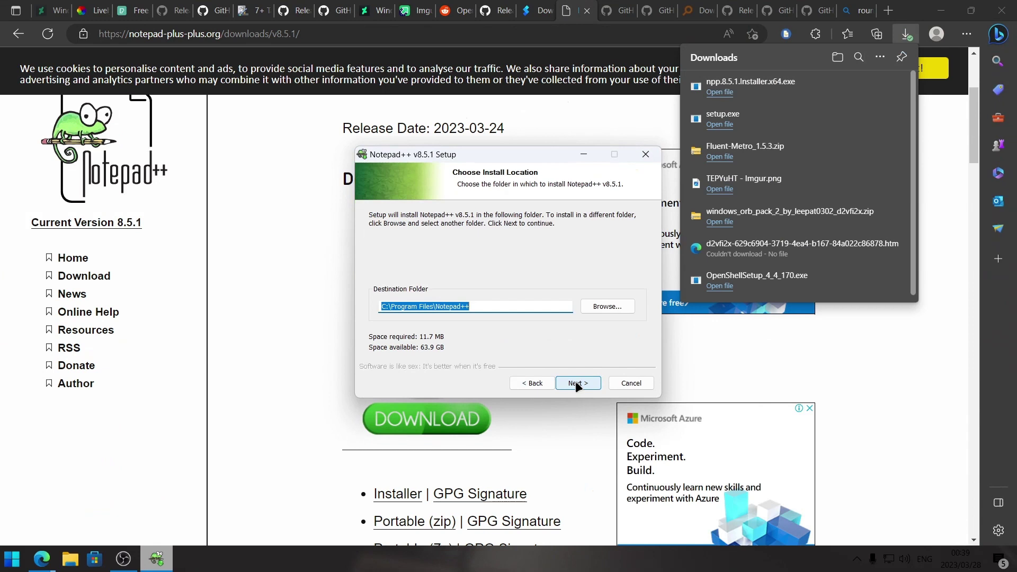
pyautogui.click(598, 309)
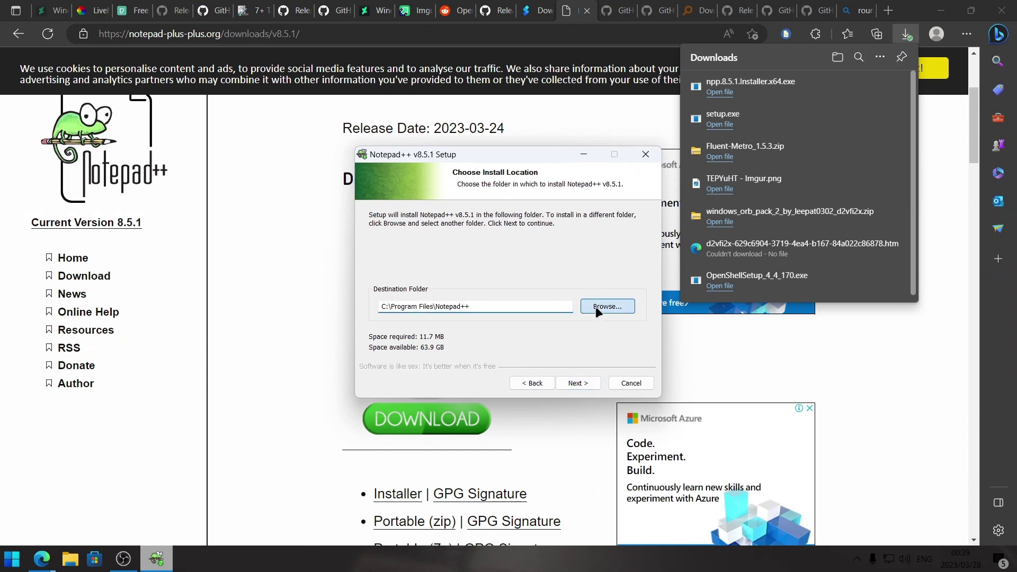
pyautogui.moveTo(591, 259); pyautogui.dragTo(589, 274)
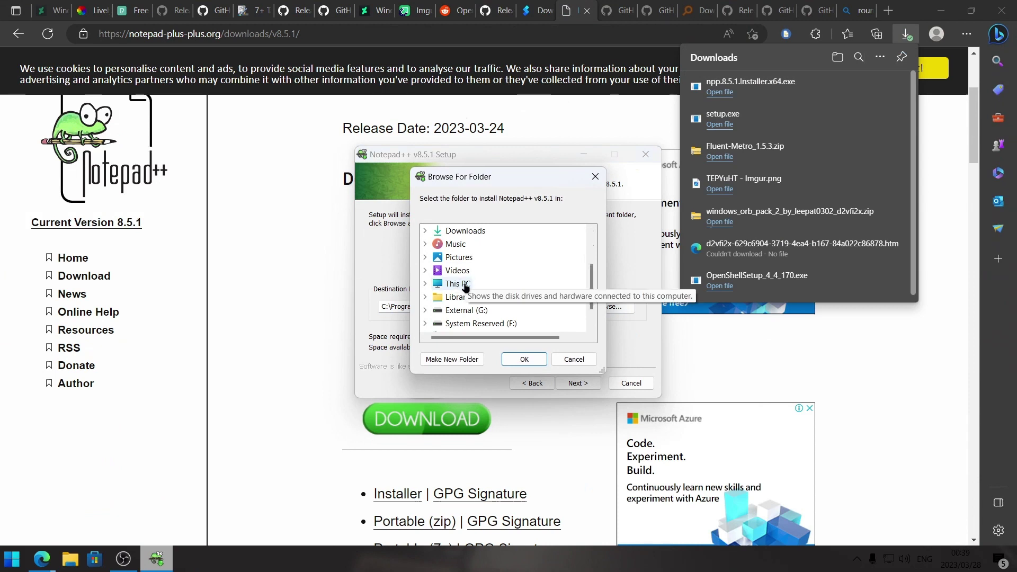
pyautogui.doubleClick(465, 284)
pyautogui.click(524, 359)
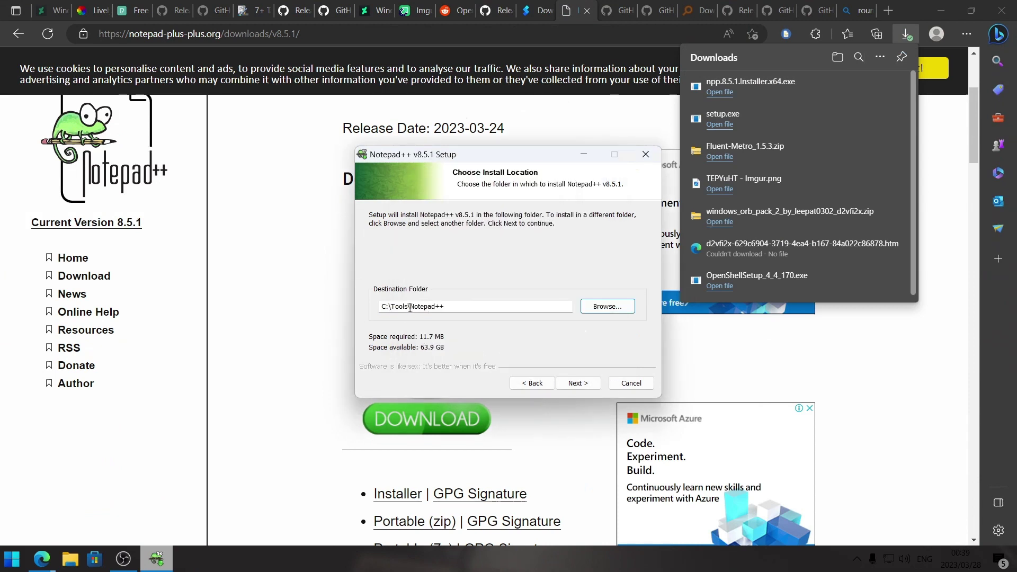
pyautogui.click(577, 382)
pyautogui.press('Return')
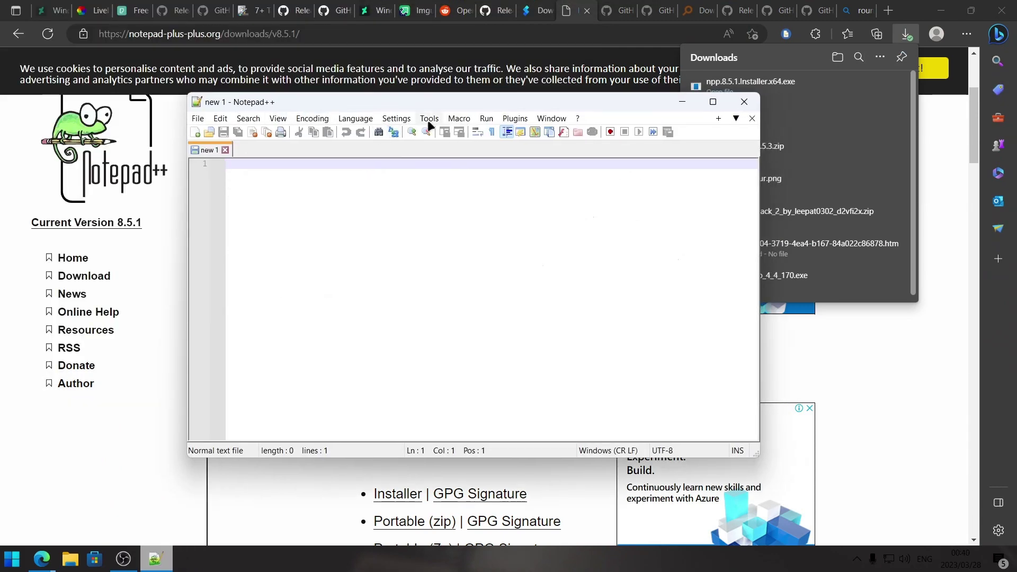
# - Enable dark mode in the Notepad++ preferences and close them
pyautogui.click(398, 118)
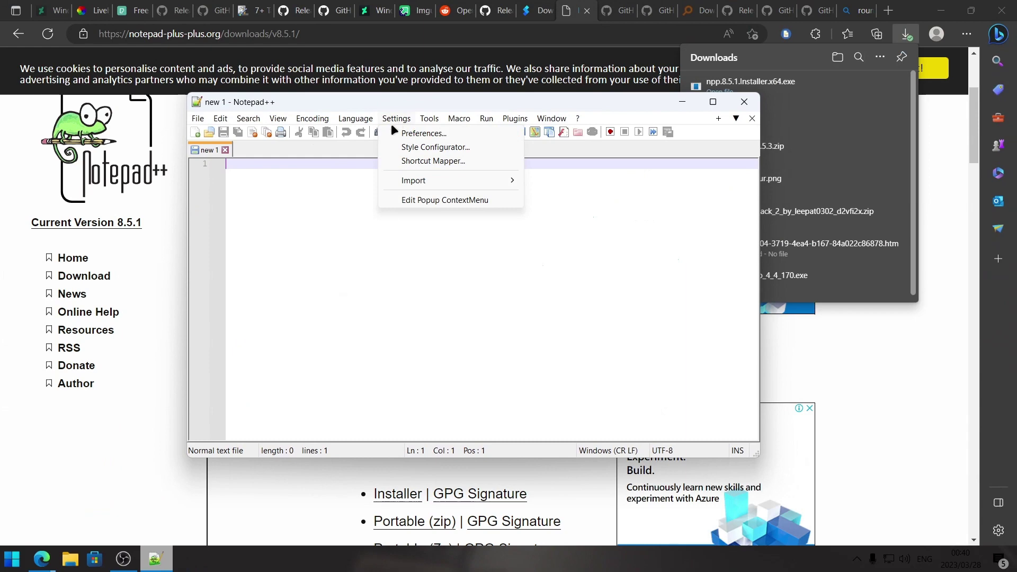
pyautogui.click(412, 133)
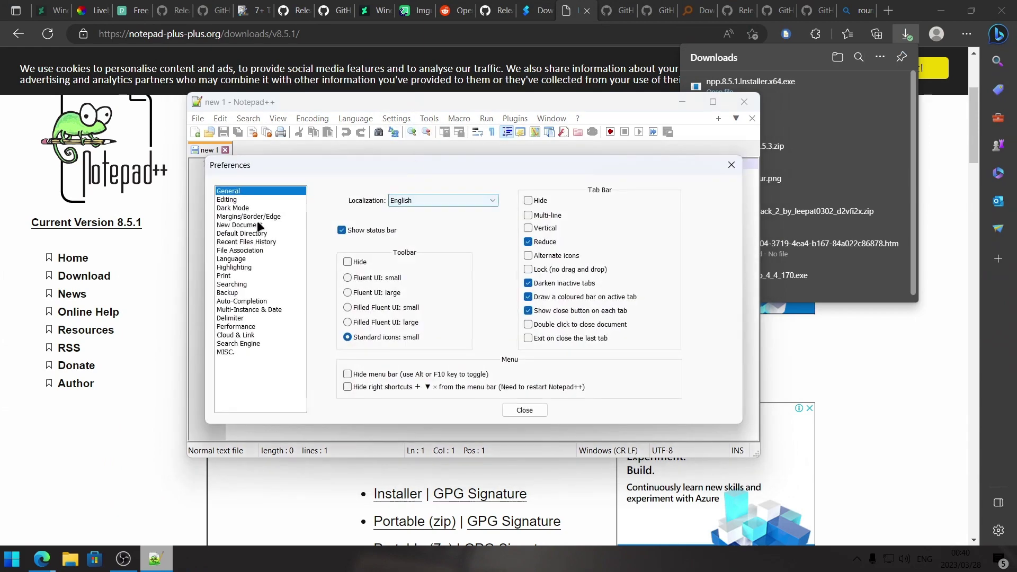
pyautogui.click(236, 208)
pyautogui.click(337, 210)
pyautogui.click(532, 413)
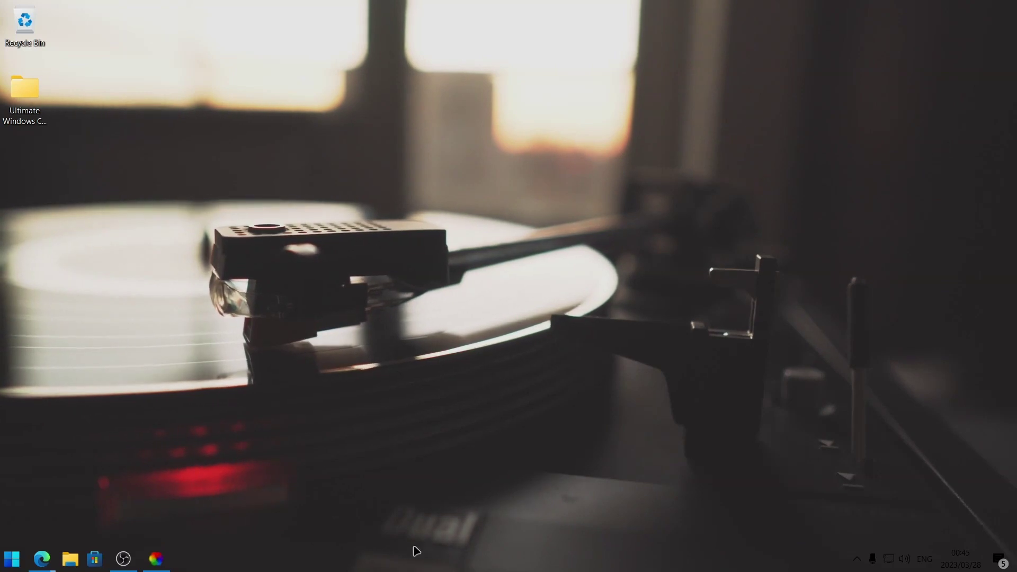
# - Run the shell application in C:\Tools\Nilesoft Shell as administrator and unregister Nilesoft Shell
pyautogui.click(70, 561)
pyautogui.doubleClick(285, 387)
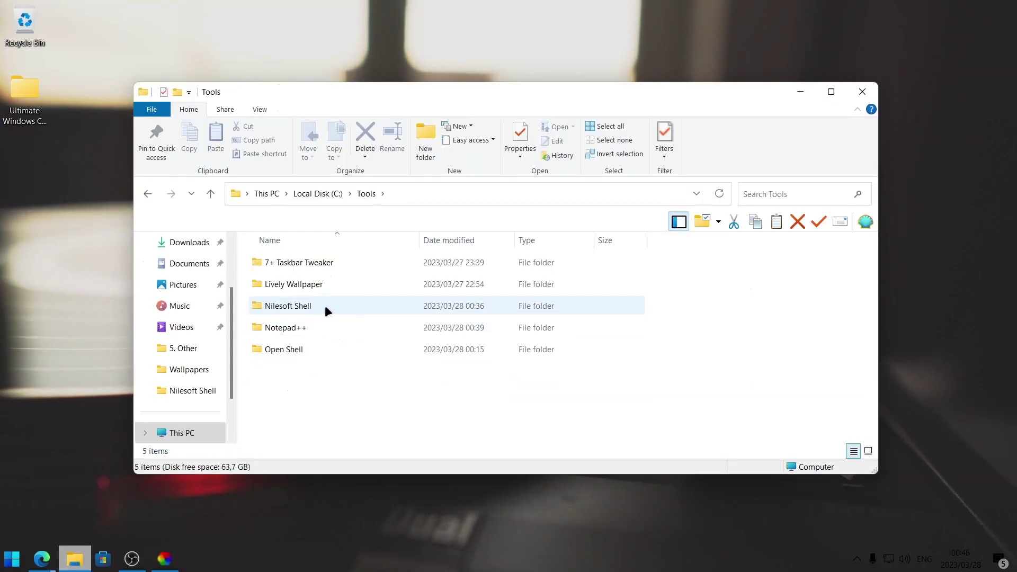
pyautogui.doubleClick(297, 305)
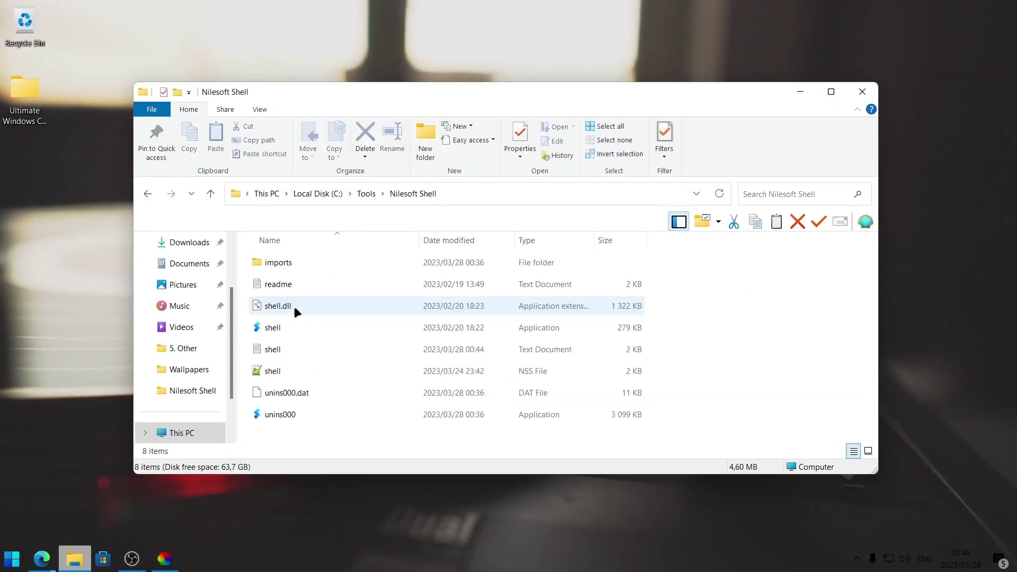
pyautogui.rightClick(274, 325)
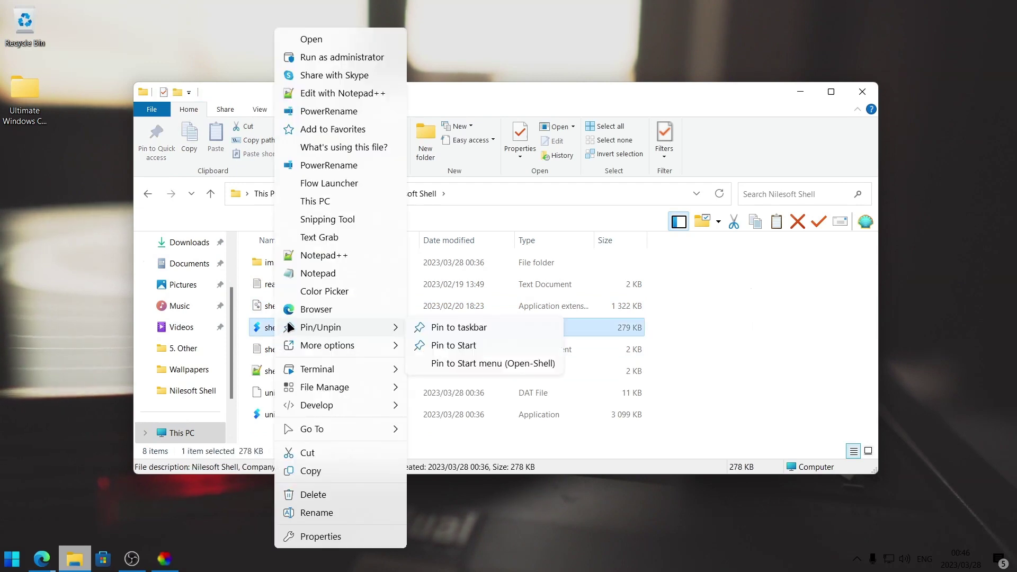
pyautogui.click(325, 59)
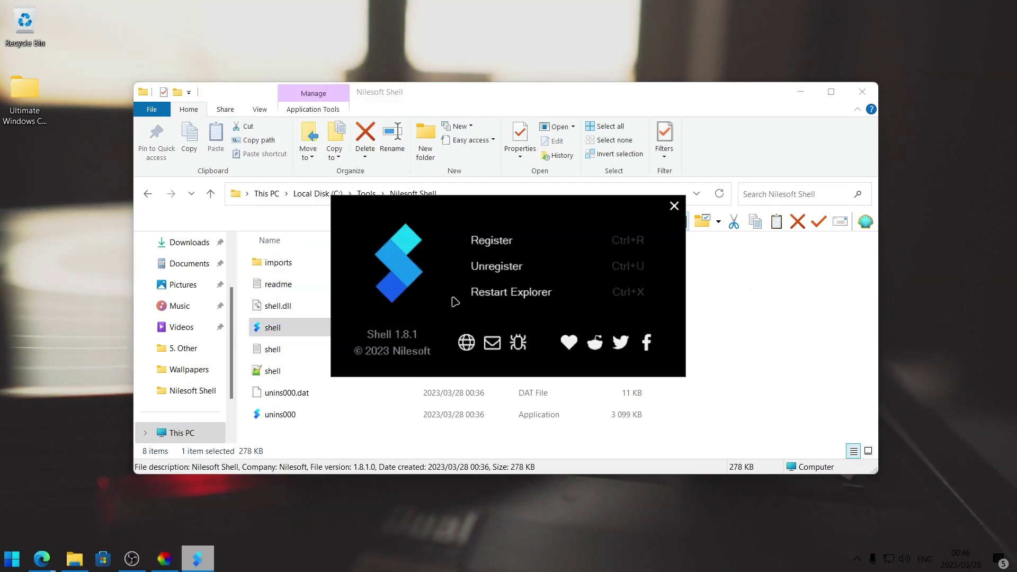
pyautogui.click(498, 268)
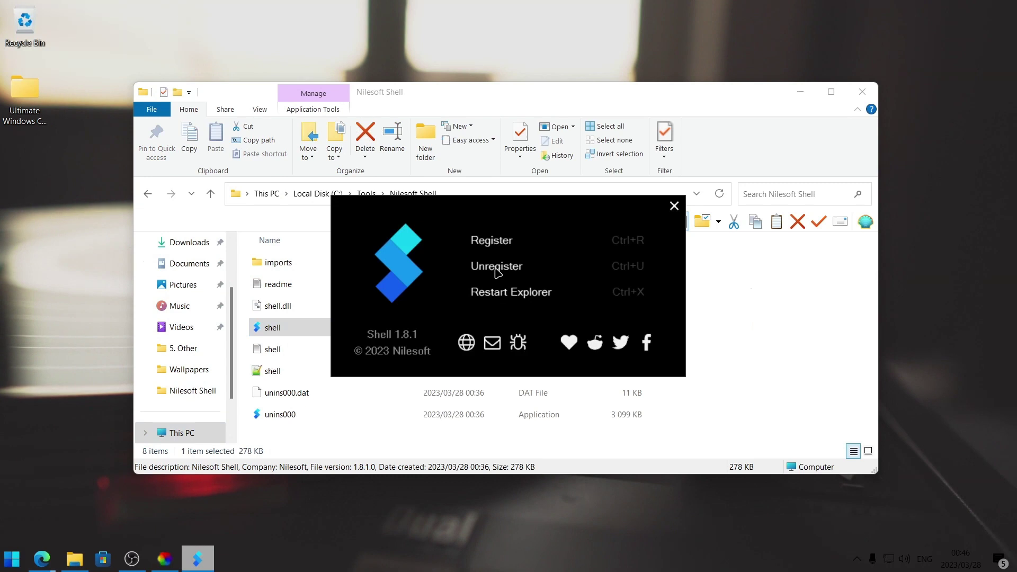
pyautogui.click(511, 329)
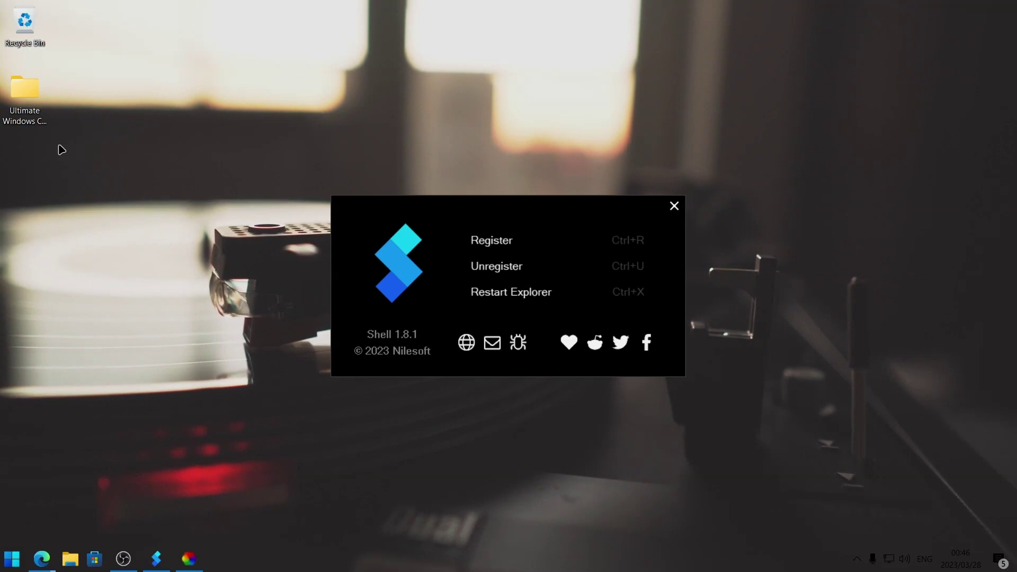
# - Copy the shell NSS file from MY NILESOFT SHELL CONFIG in the 5. Context (Right Click) Menu folder of the desktop's customization folder
pyautogui.click(30, 117)
pyautogui.doubleClick(29, 118)
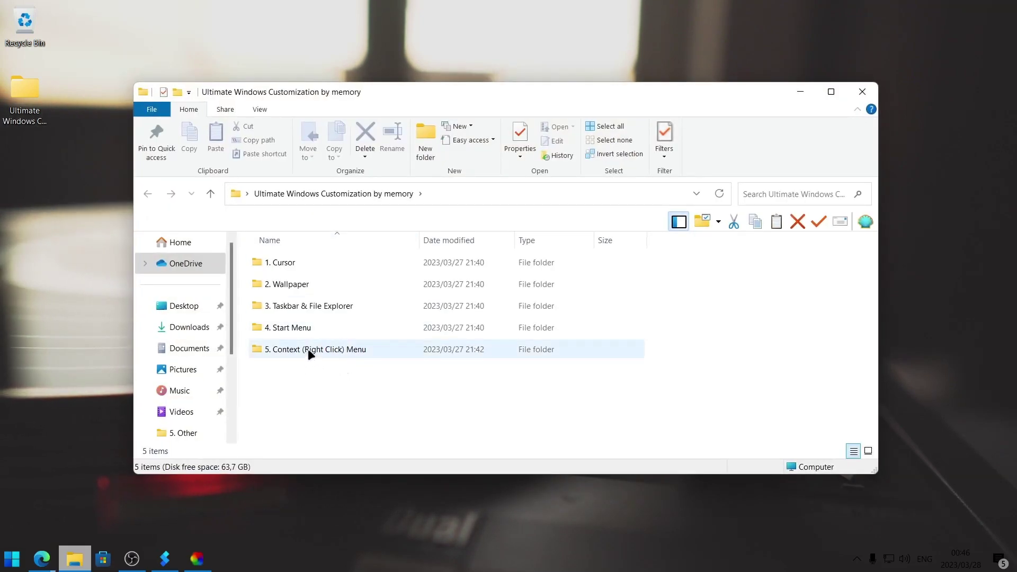
pyautogui.doubleClick(310, 351)
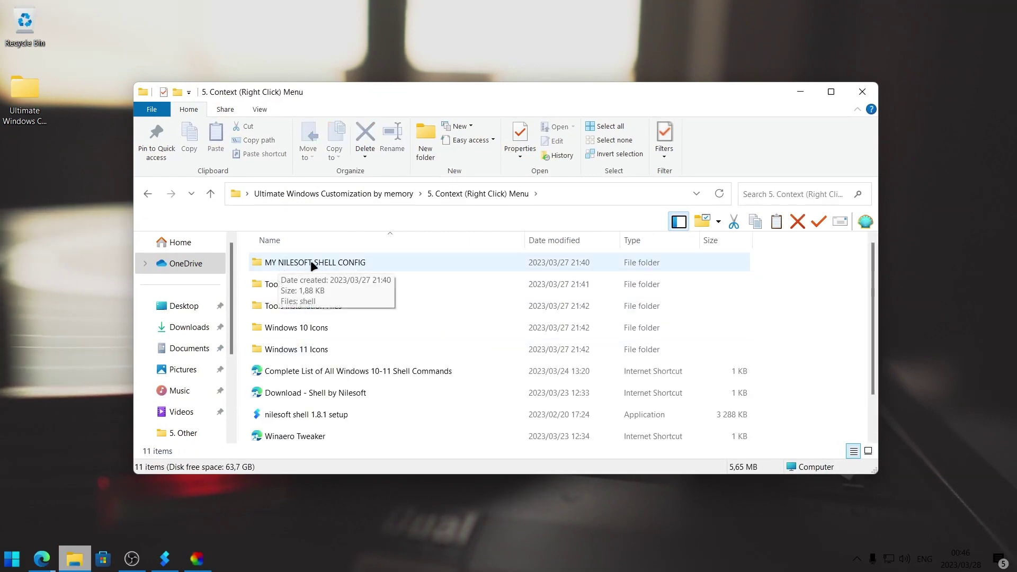
pyautogui.click(309, 262)
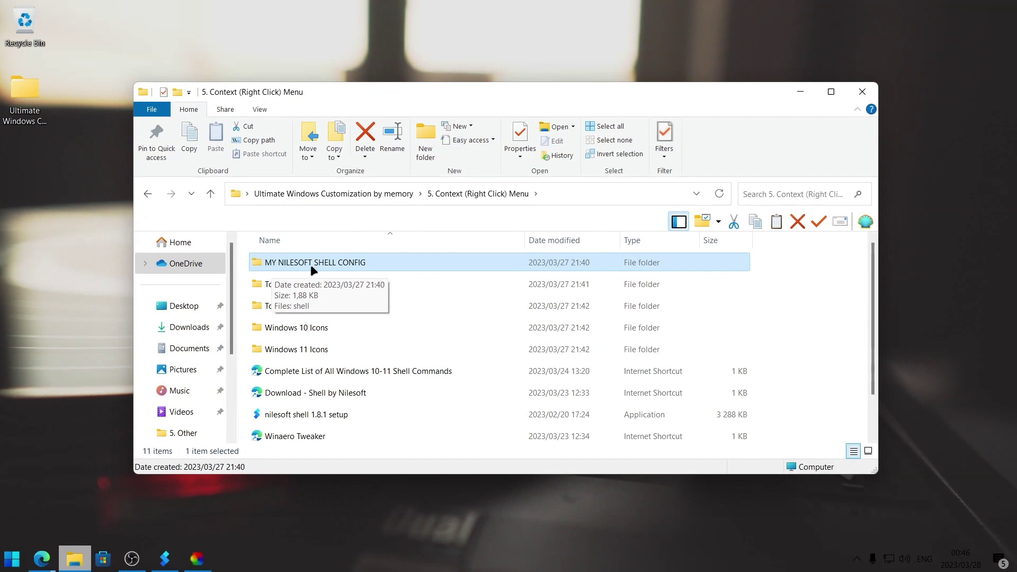
pyautogui.doubleClick(335, 264)
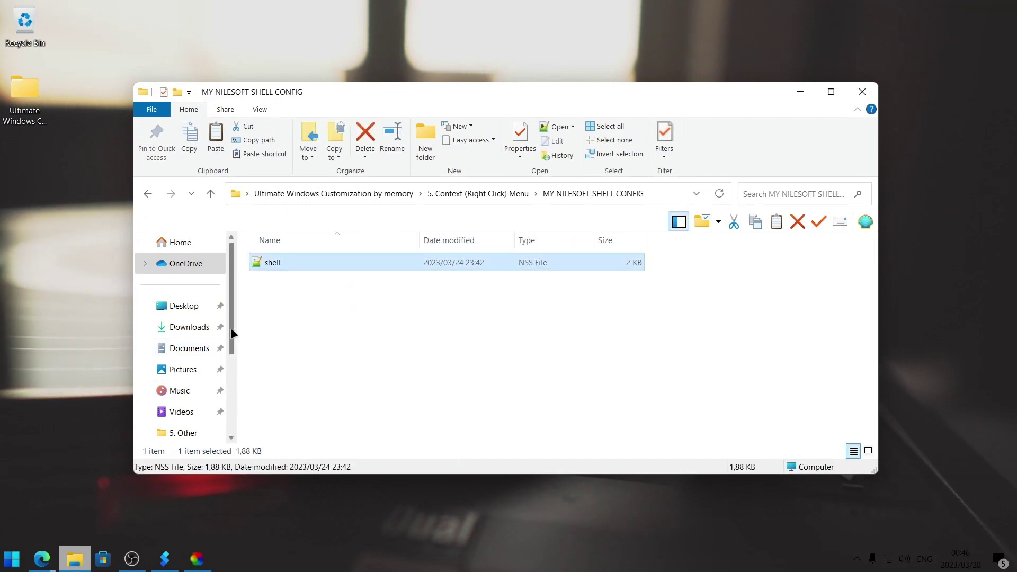
# - Paste the copied shell NSS file into C:\Tools\Nilesoft Shell, replacing the existing file
pyautogui.moveTo(230, 331); pyautogui.dragTo(223, 406)
pyautogui.click(191, 370)
pyautogui.doubleClick(323, 266)
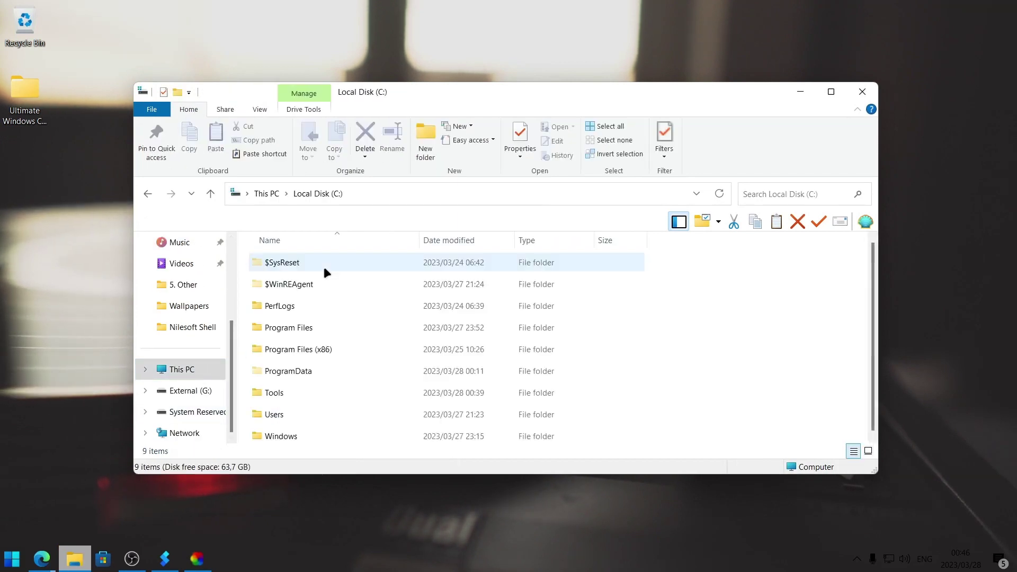
pyautogui.doubleClick(277, 393)
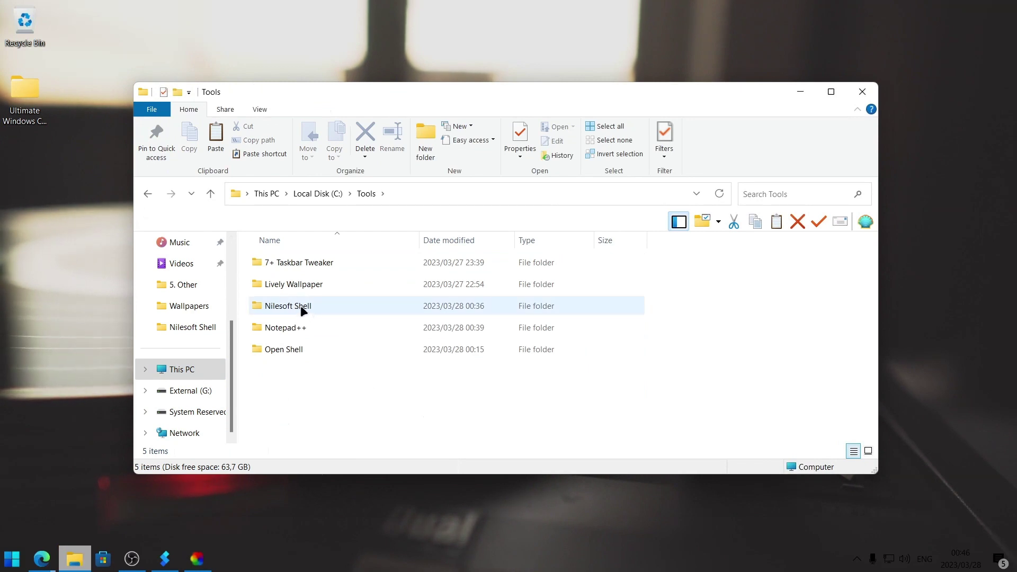
pyautogui.doubleClick(296, 306)
pyautogui.rightClick(695, 337)
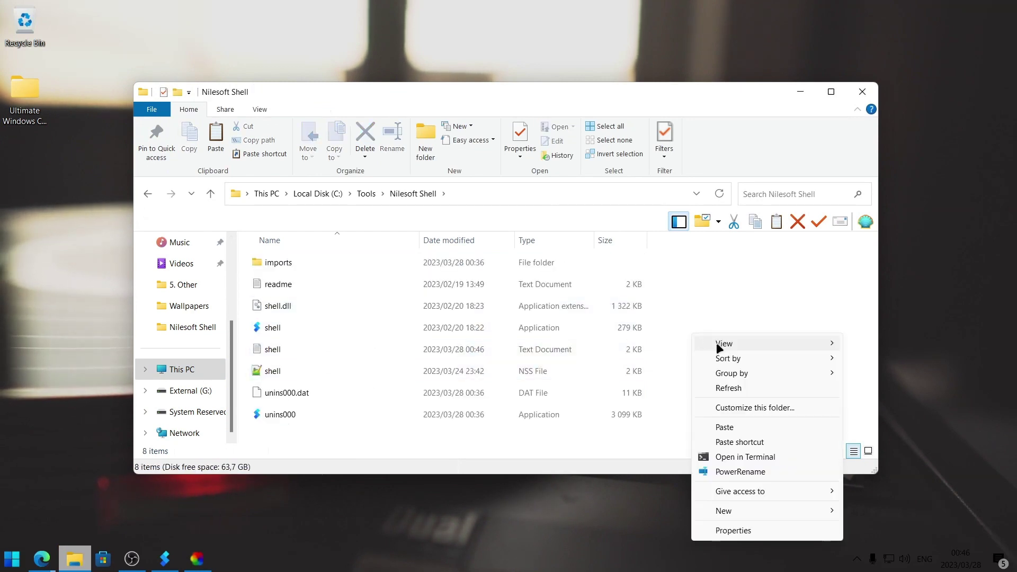
pyautogui.click(728, 428)
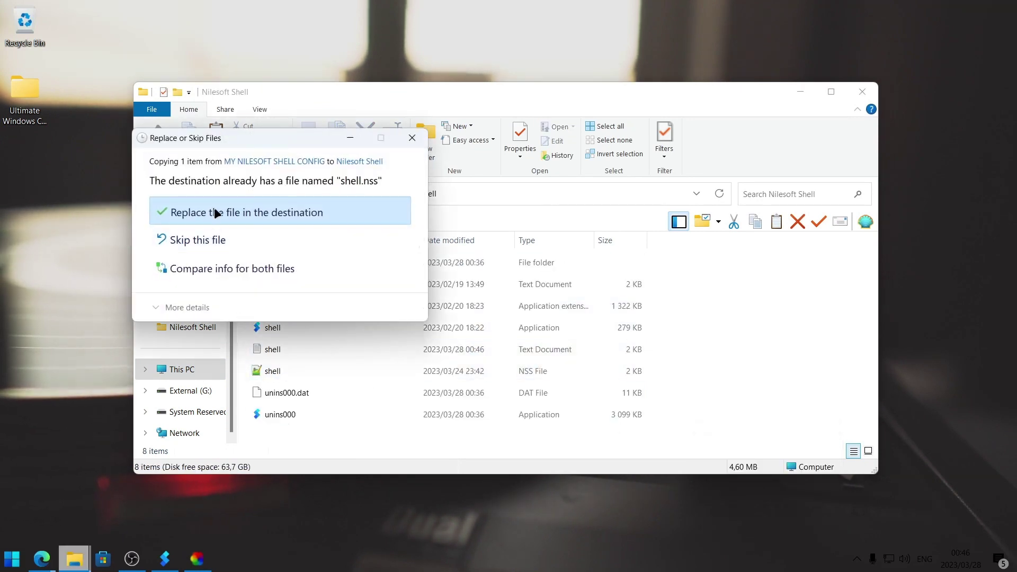
pyautogui.click(234, 208)
pyautogui.click(275, 371)
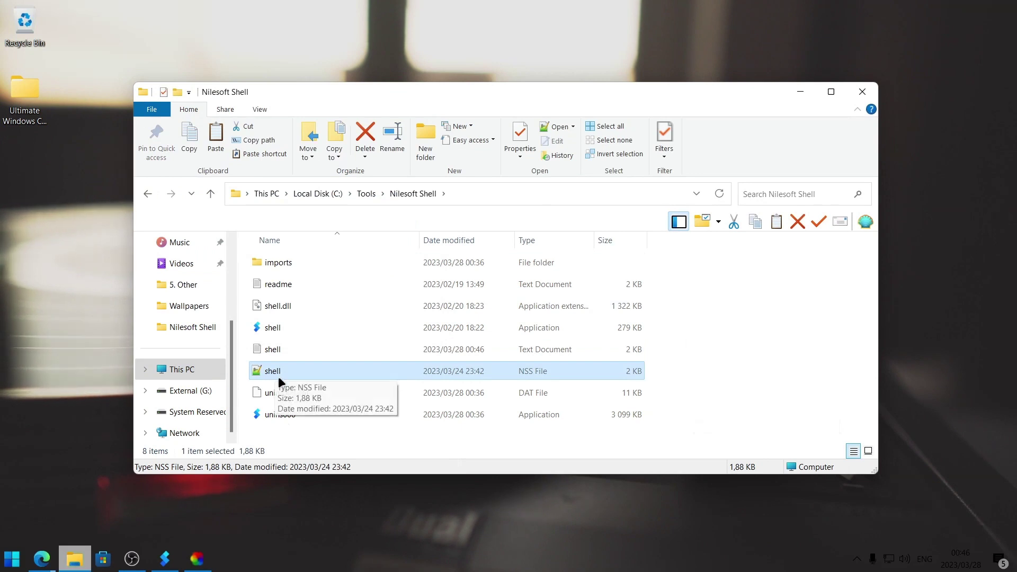
pyautogui.click(241, 440)
# - Register Nilesoft Shell with a restart of Windows Explorer and check the desktop's context menu
pyautogui.click(165, 562)
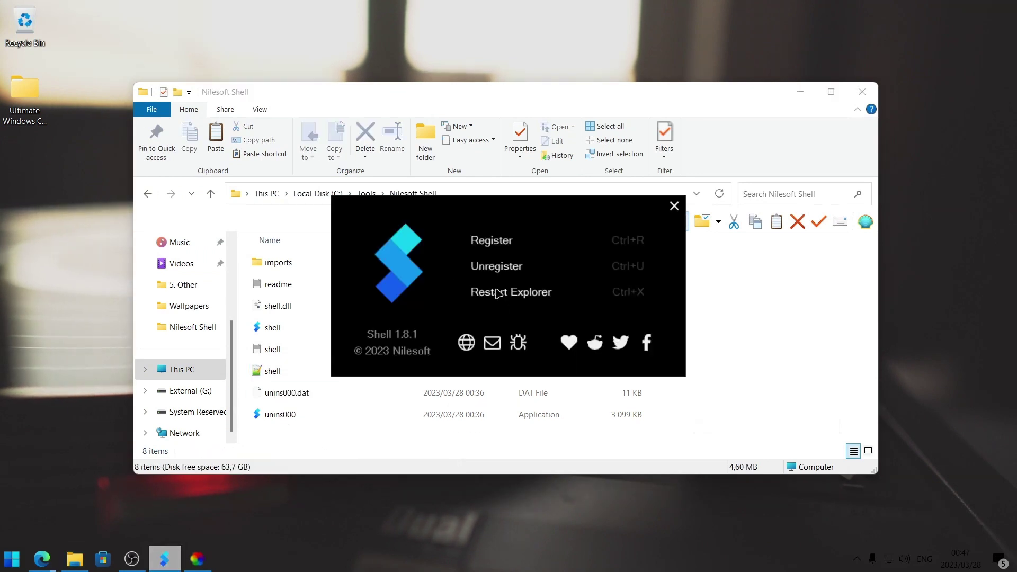
pyautogui.click(493, 241)
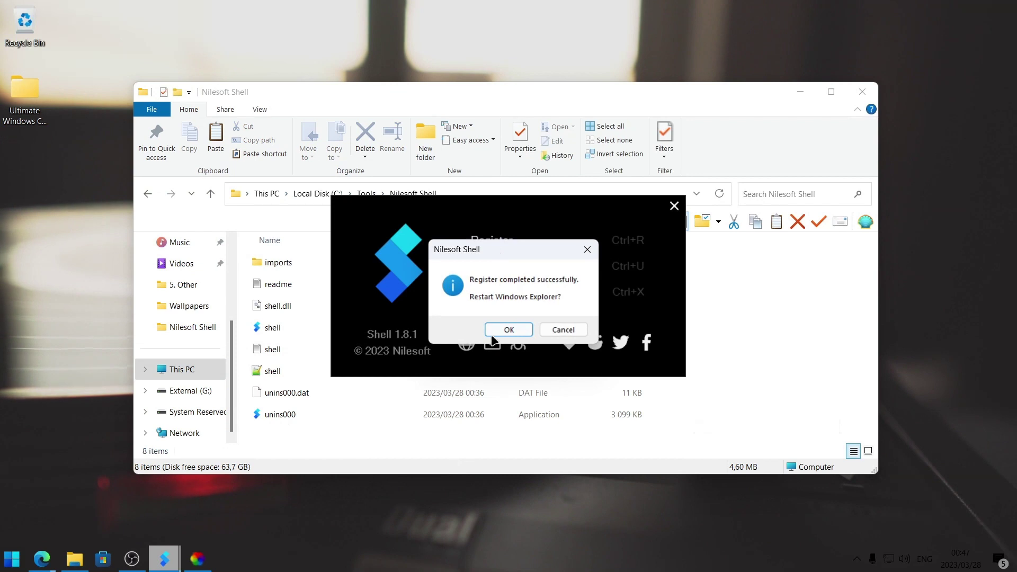
pyautogui.press('Return')
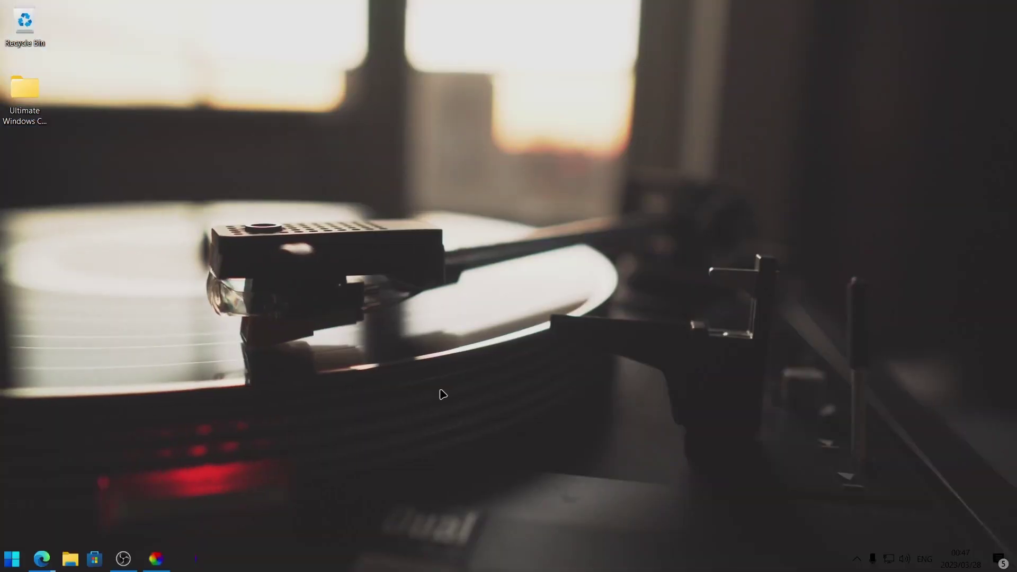
pyautogui.rightClick(440, 392)
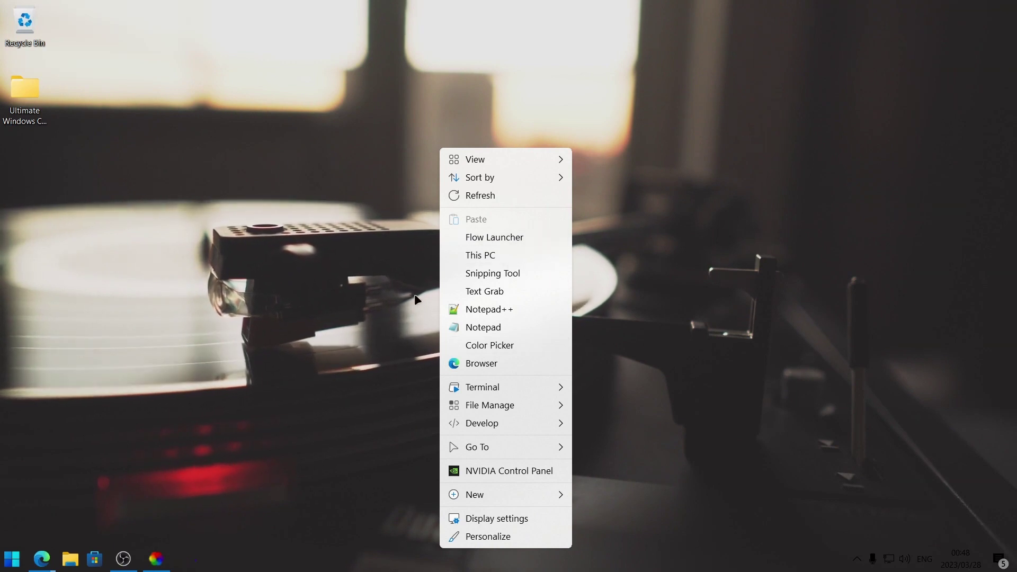
pyautogui.click(402, 323)
# - Open the shell NSS file from C:\Tools\Nilesoft Shell in Notepad++
pyautogui.click(71, 558)
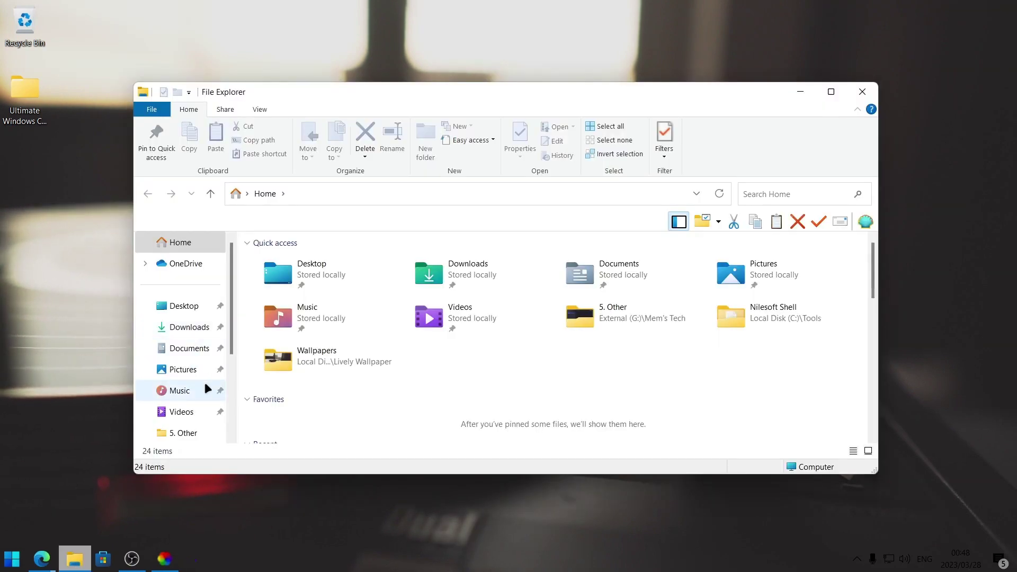
pyautogui.scroll(-5, 208, 386)
pyautogui.click(182, 369)
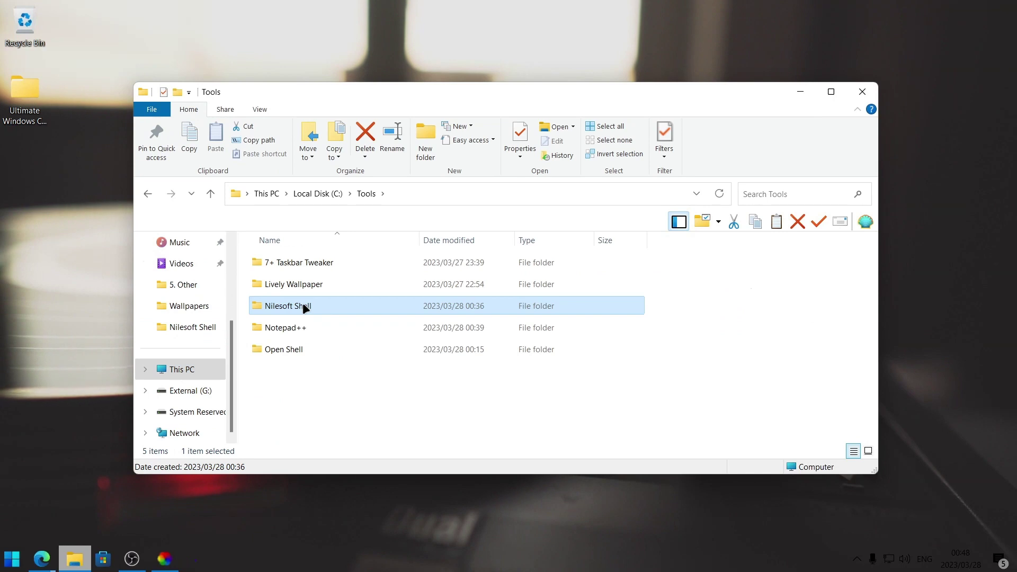
pyautogui.doubleClick(303, 303)
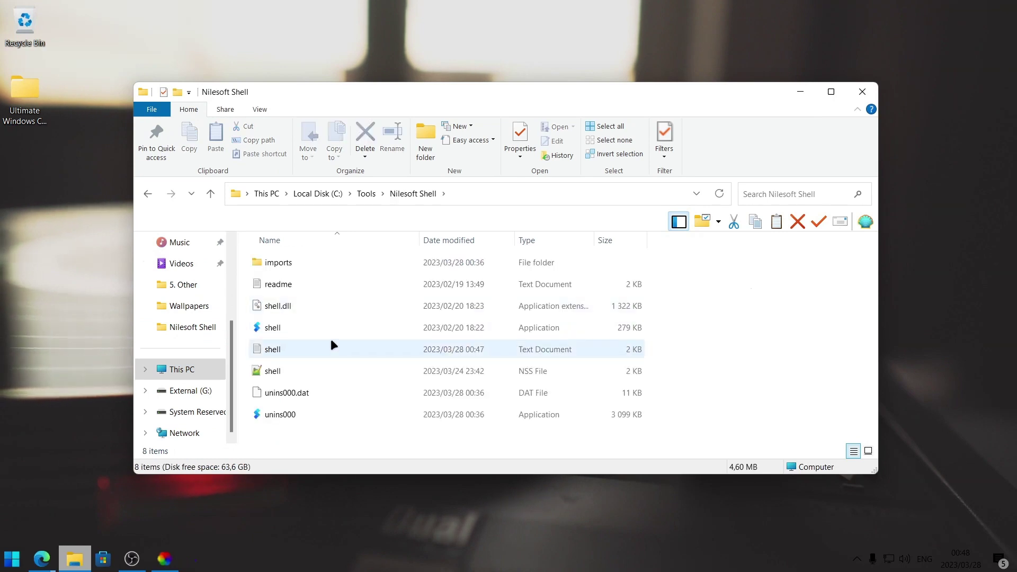
pyautogui.click(276, 370)
pyautogui.rightClick(281, 370)
pyautogui.click(347, 112)
# - Examine the type='*' item lines in the dynamic block of shell.nss and compare them with the taskbar, desktop and file context menus
pyautogui.scroll(-1, 206, 320)
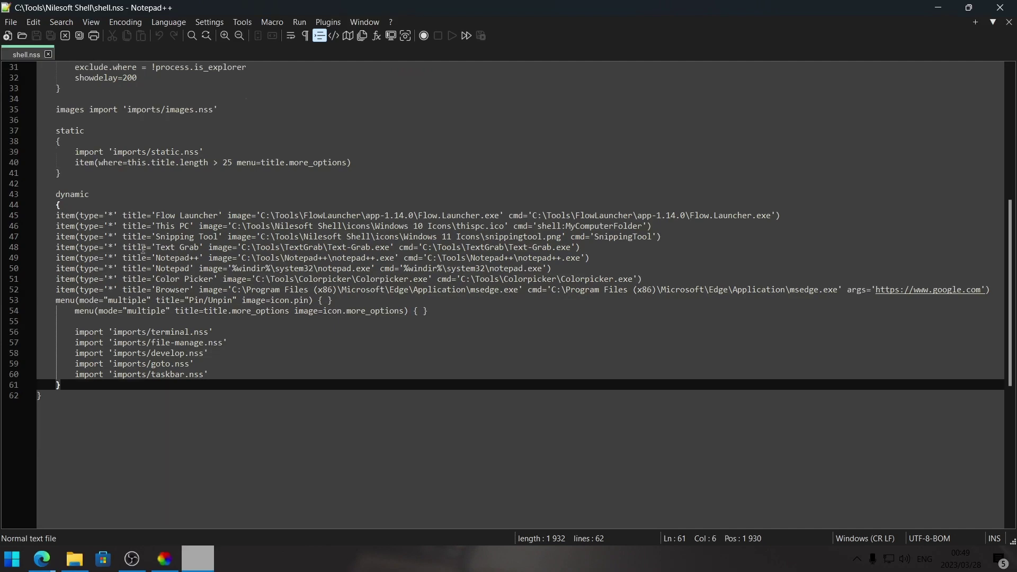
pyautogui.moveTo(56, 216); pyautogui.dragTo(465, 293)
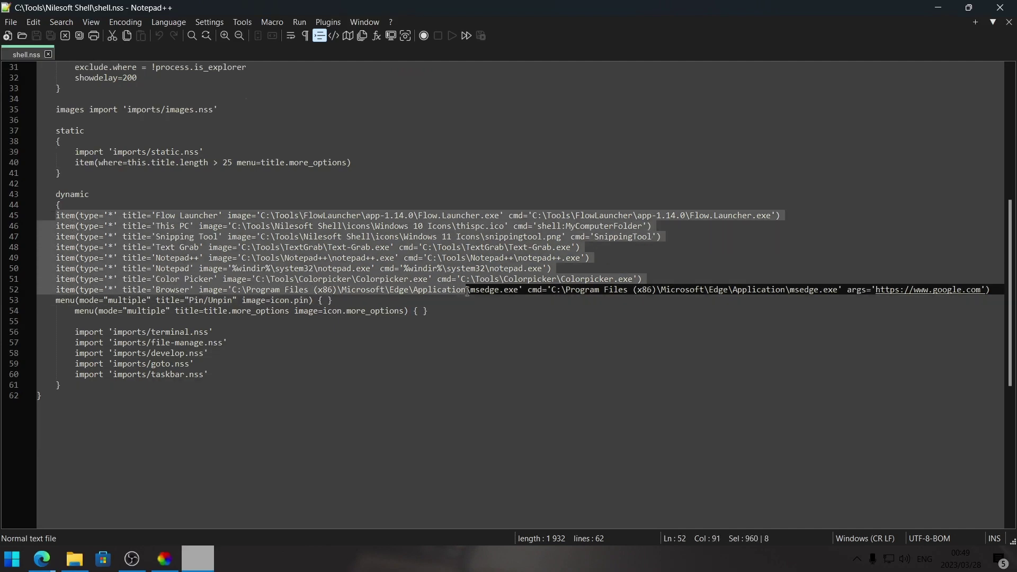
pyautogui.press('Left')
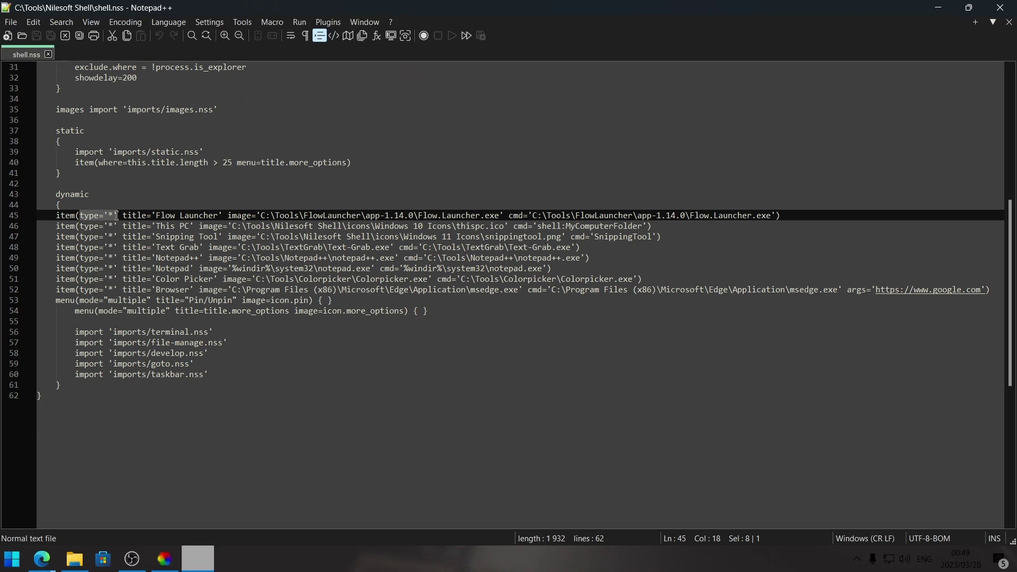
pyautogui.rightClick(335, 558)
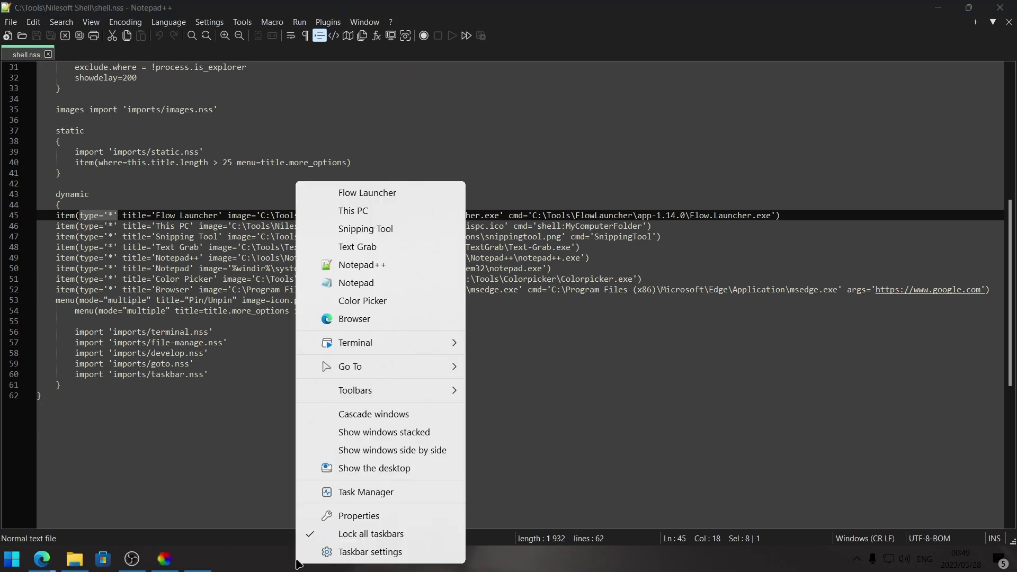
pyautogui.rightClick(266, 566)
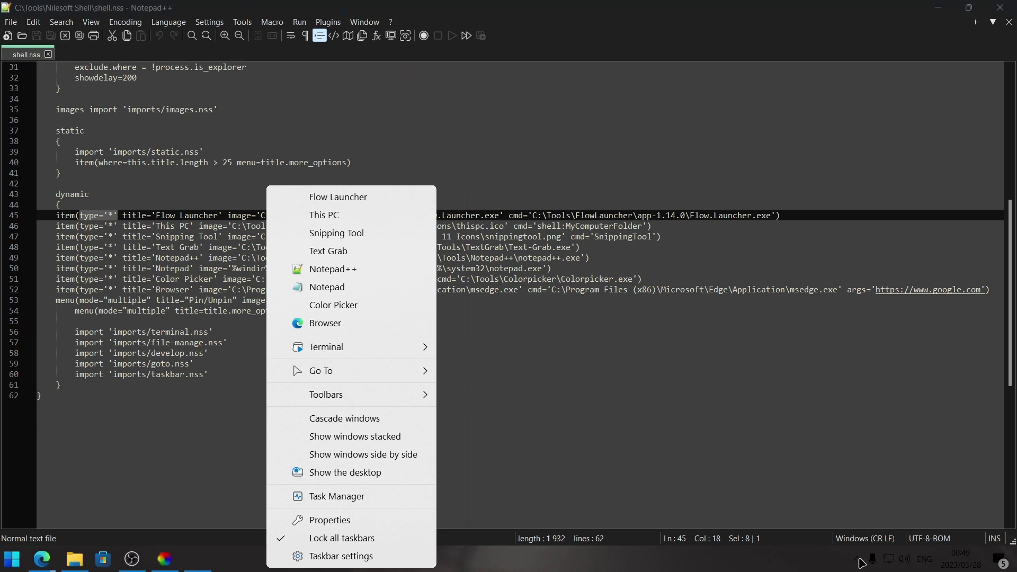
pyautogui.rightClick(890, 563)
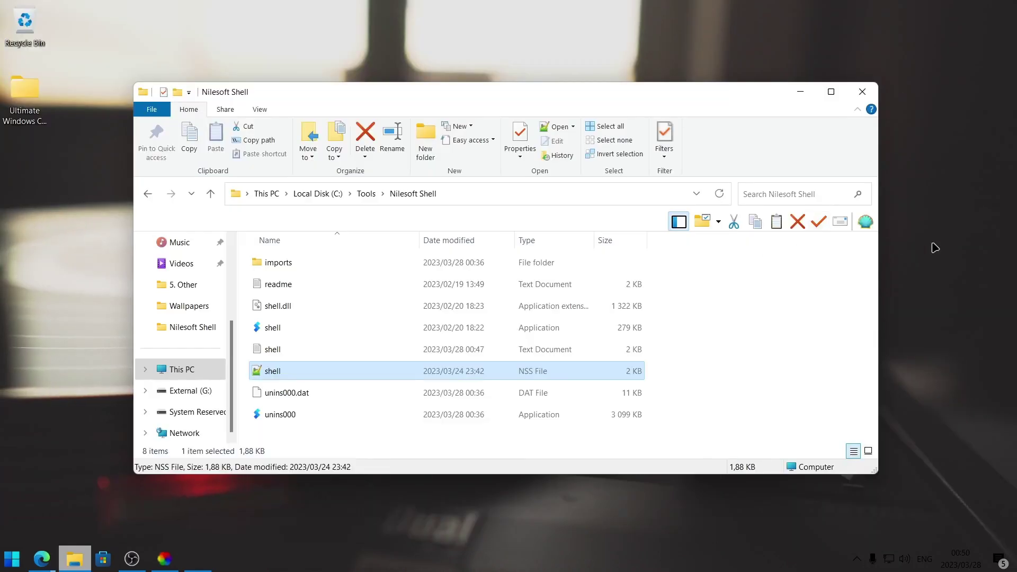
pyautogui.rightClick(900, 151)
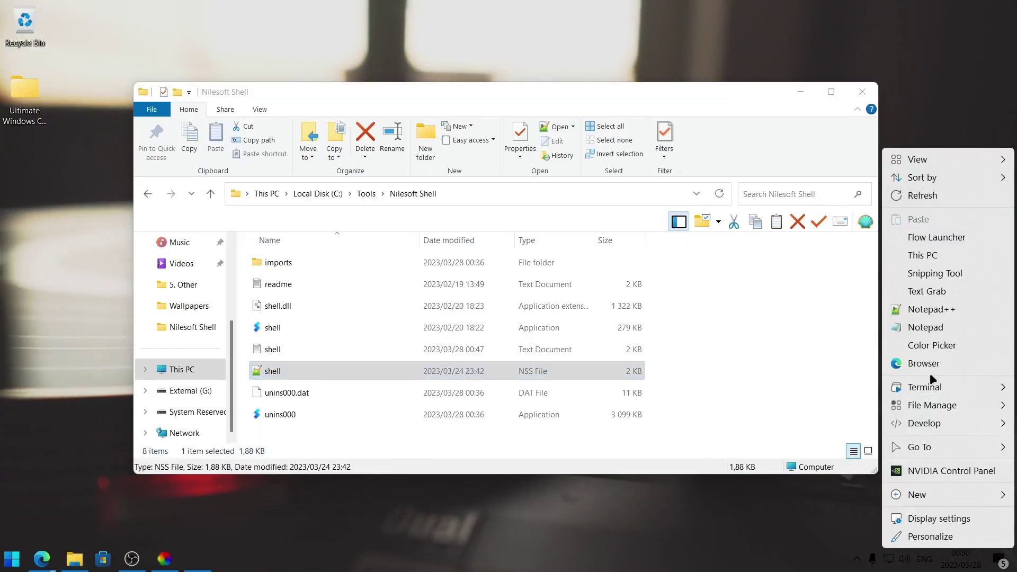
pyautogui.rightClick(285, 370)
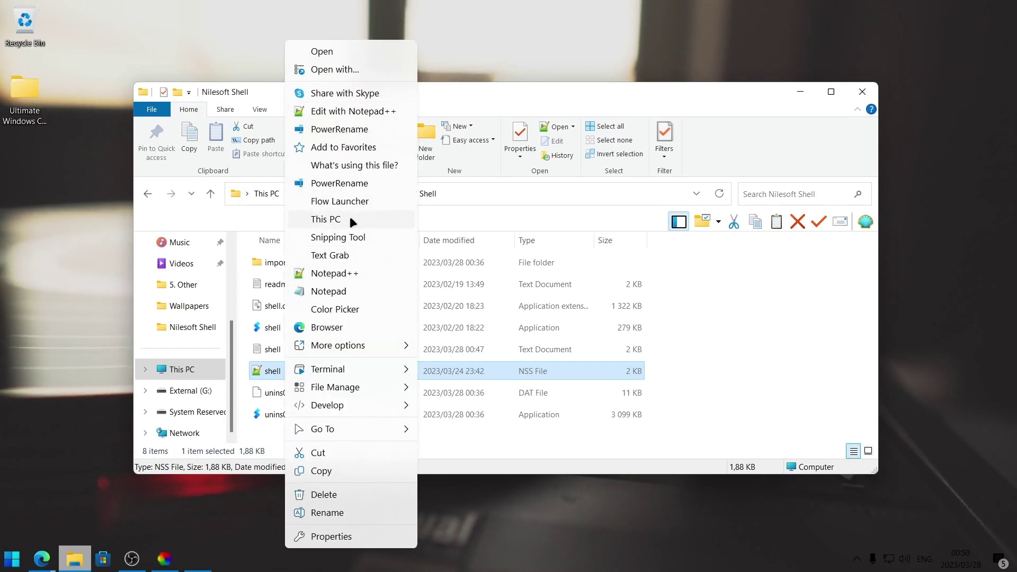
# - Examine the title, image and cmd parameters of the Flow Launcher item in shell.nss against the taskbar's context menu
pyautogui.click(197, 559)
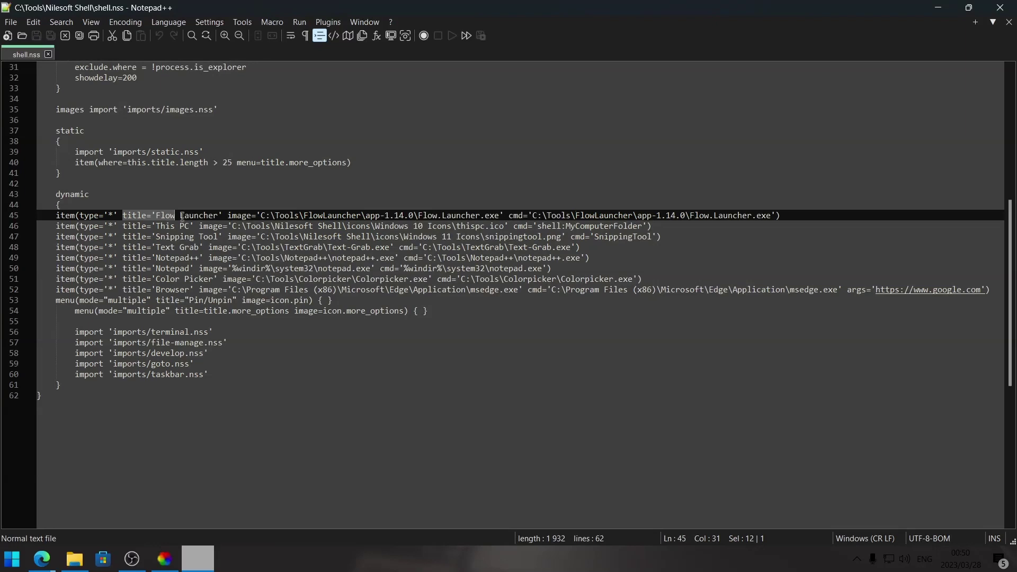
pyautogui.rightClick(298, 551)
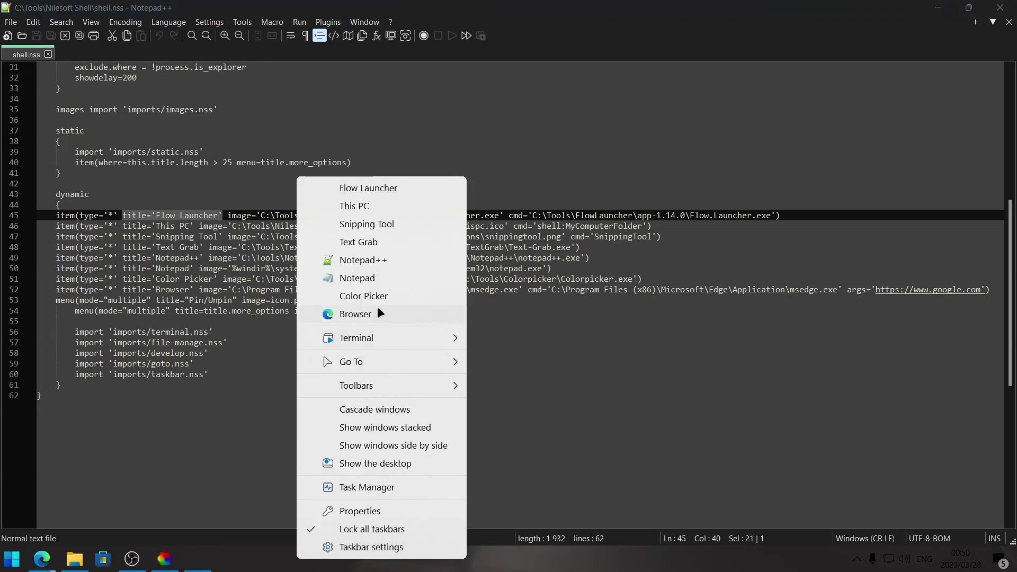
pyautogui.click(228, 214)
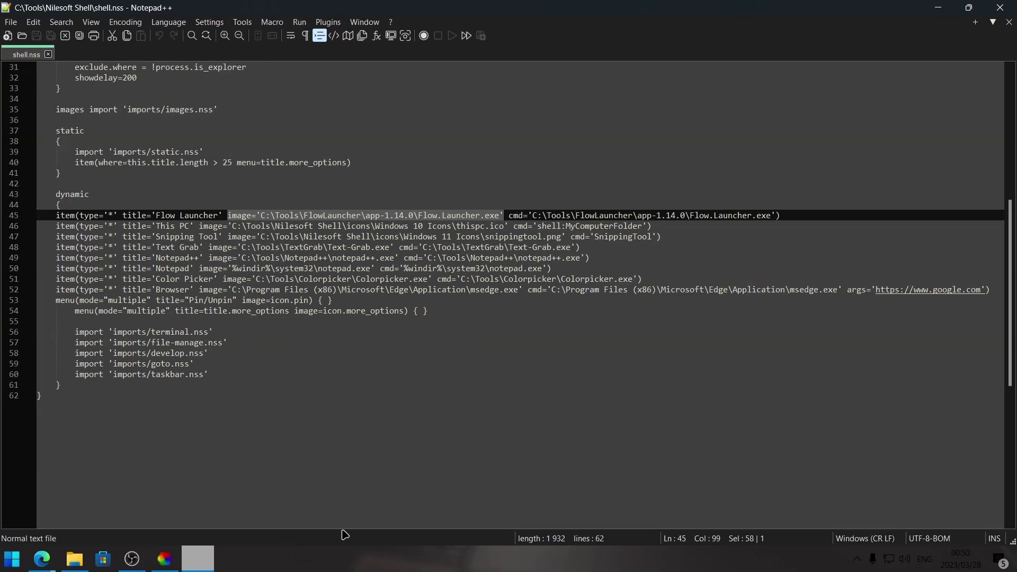
pyautogui.rightClick(321, 556)
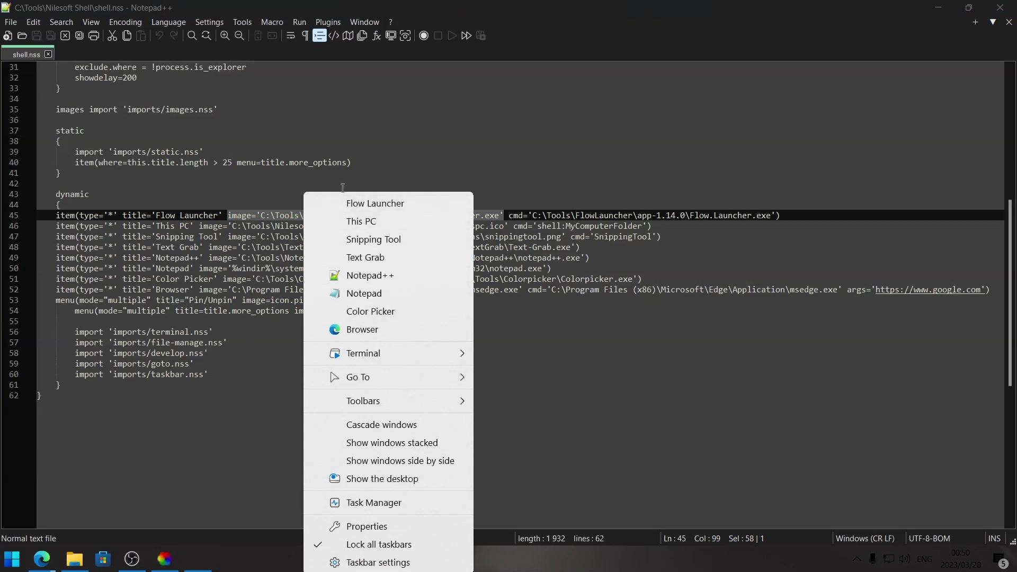
pyautogui.click(373, 175)
pyautogui.moveTo(508, 215); pyautogui.dragTo(556, 215)
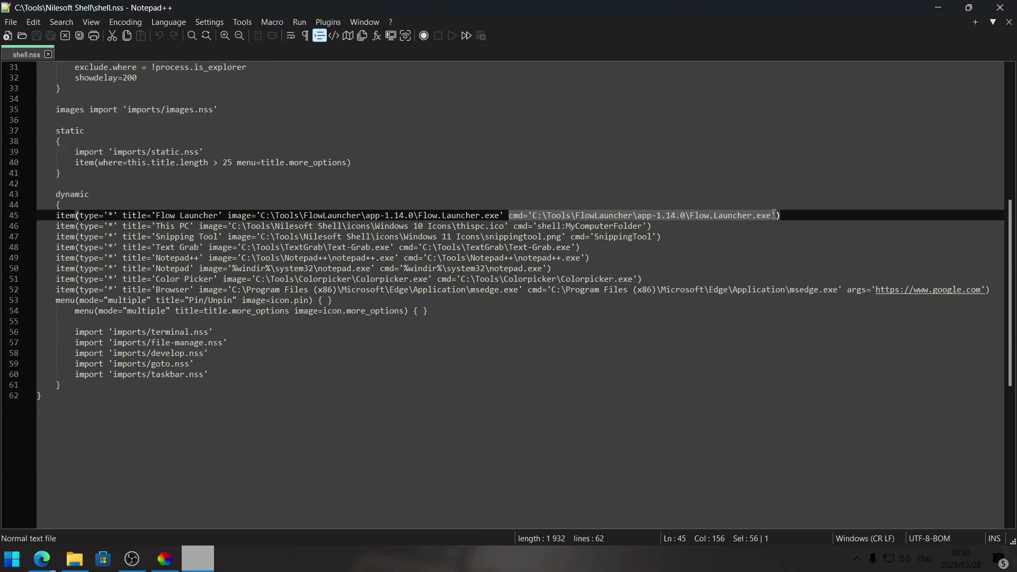
pyautogui.click(598, 216)
pyautogui.rightClick(352, 198)
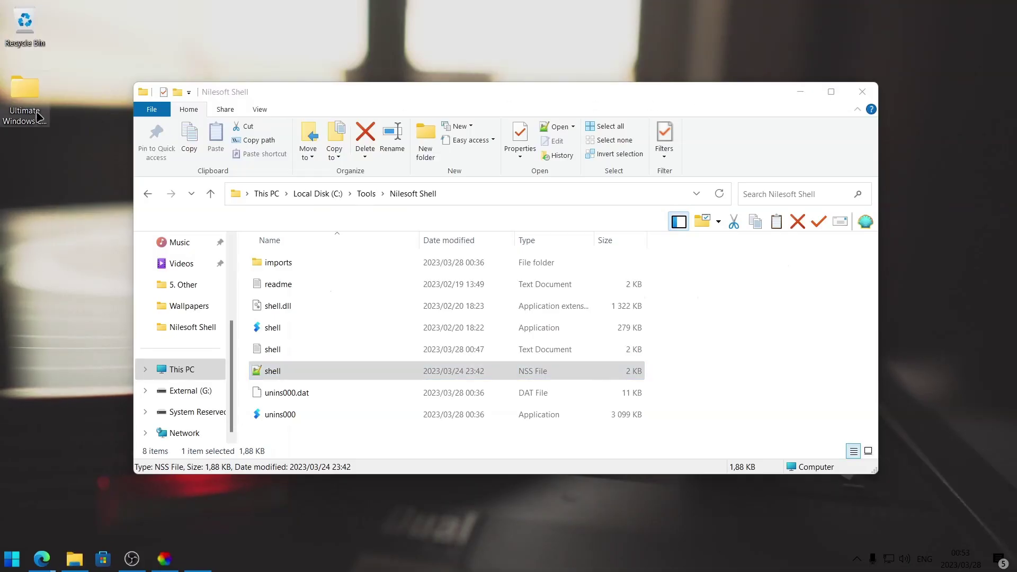
# - Copy the Colorpicker, Everything, FlowLauncher and TextGrab folders from Tools in the customization pack's 5. Context (Right Click) Menu folder
pyautogui.doubleClick(25, 92)
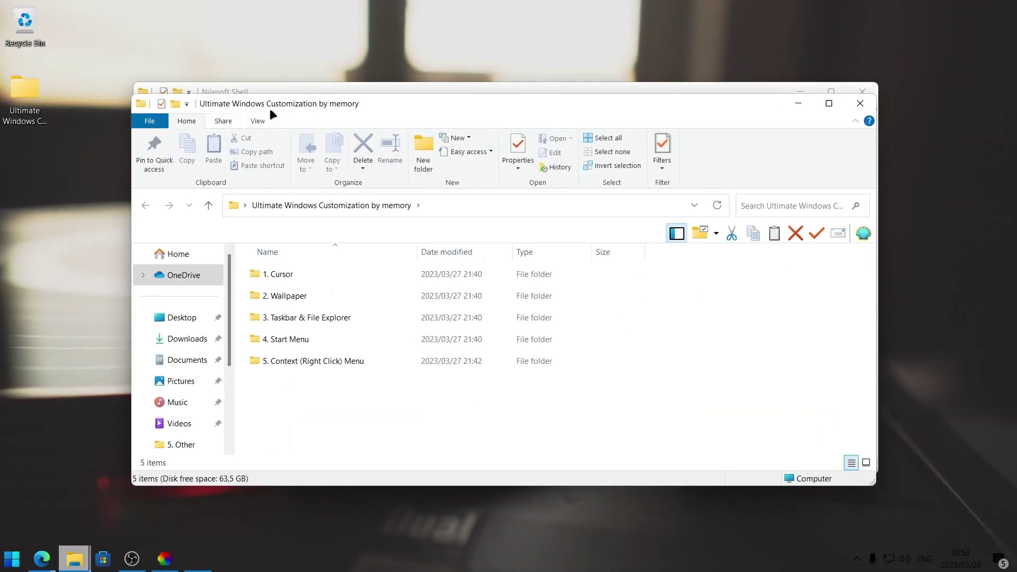
pyautogui.doubleClick(293, 365)
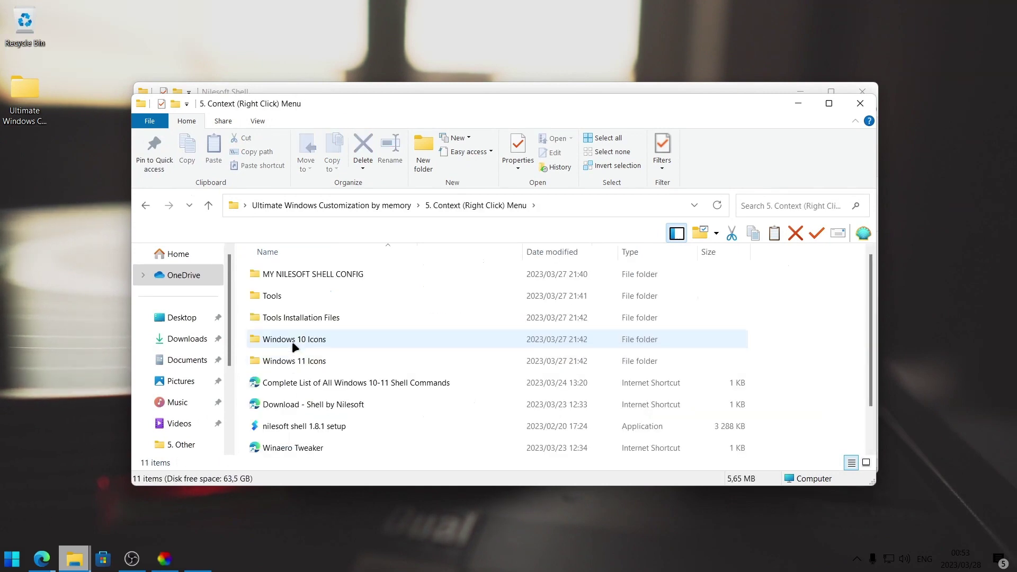
pyautogui.doubleClick(276, 296)
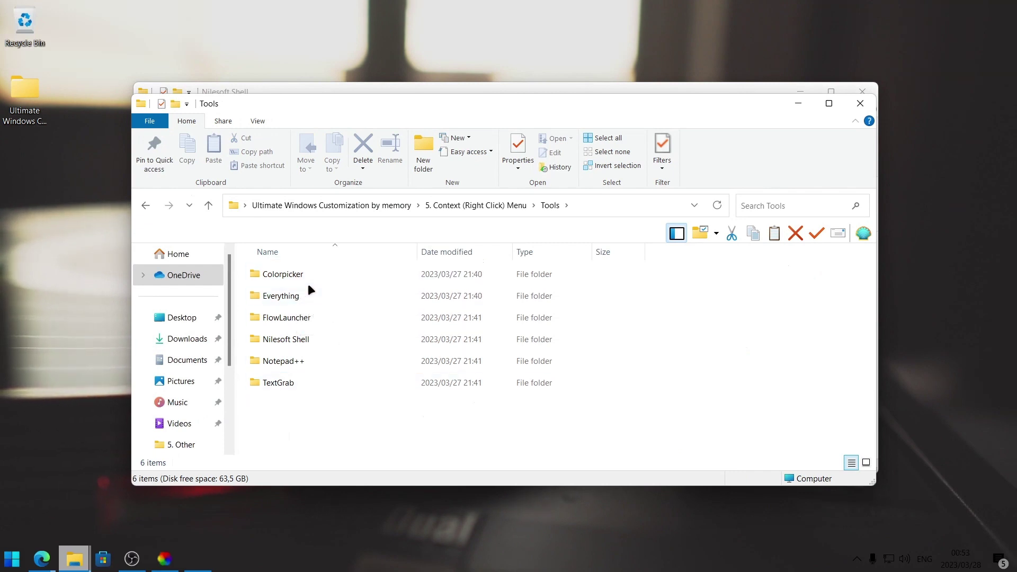
pyautogui.moveTo(286, 275); pyautogui.dragTo(284, 321)
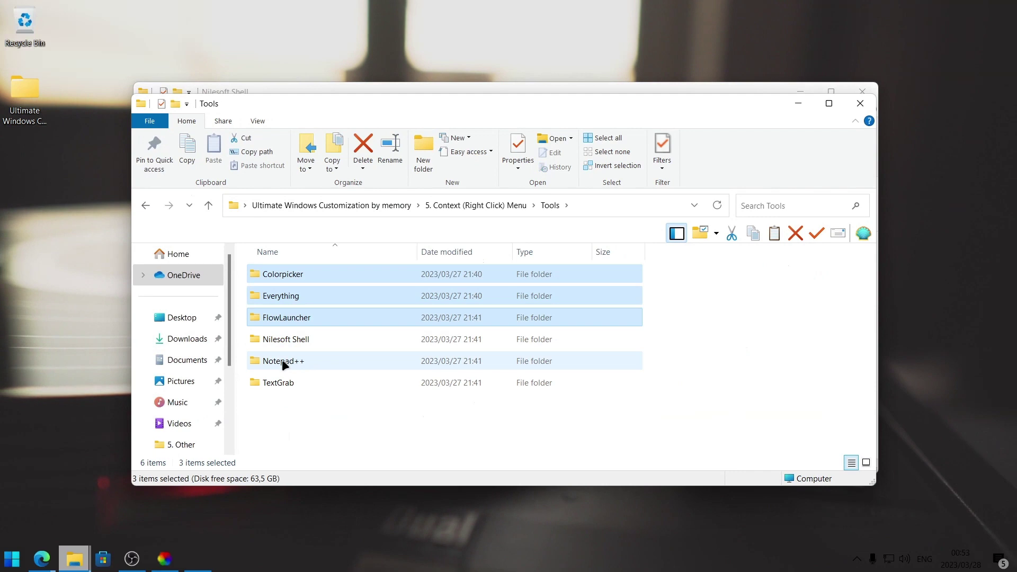
pyautogui.keyDown('ctrl'); pyautogui.click(290, 385); pyautogui.keyUp('ctrl')
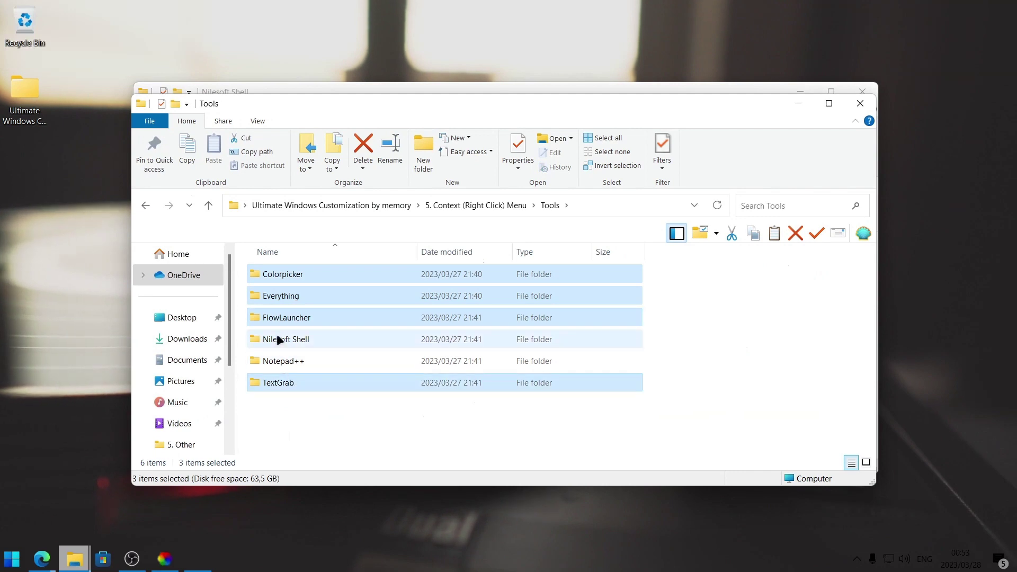
pyautogui.rightClick(271, 383)
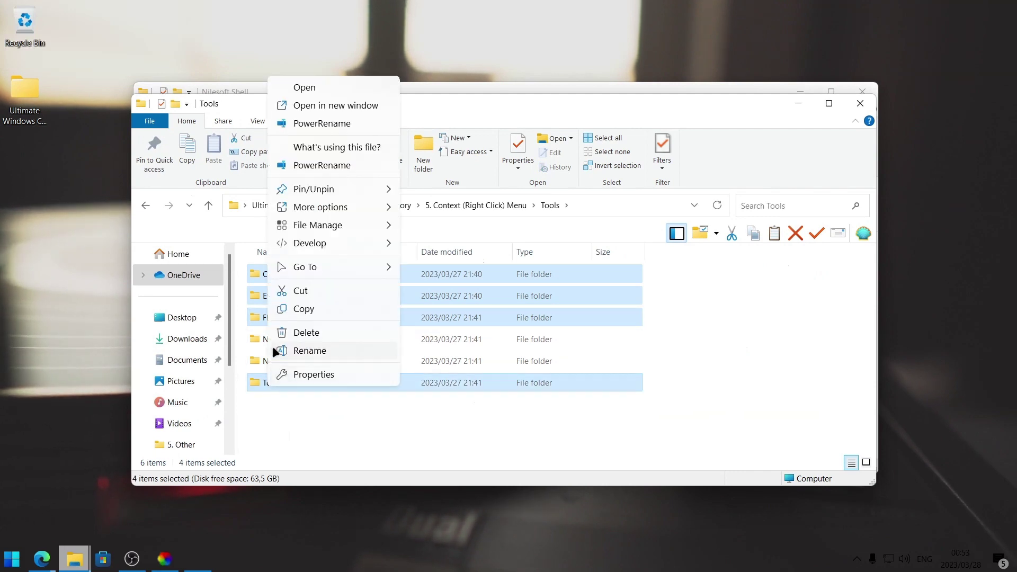
pyautogui.click(307, 309)
# - Paste the four copied tool folders into C:\Tools and check the desktop's context menu
pyautogui.moveTo(85, 557)
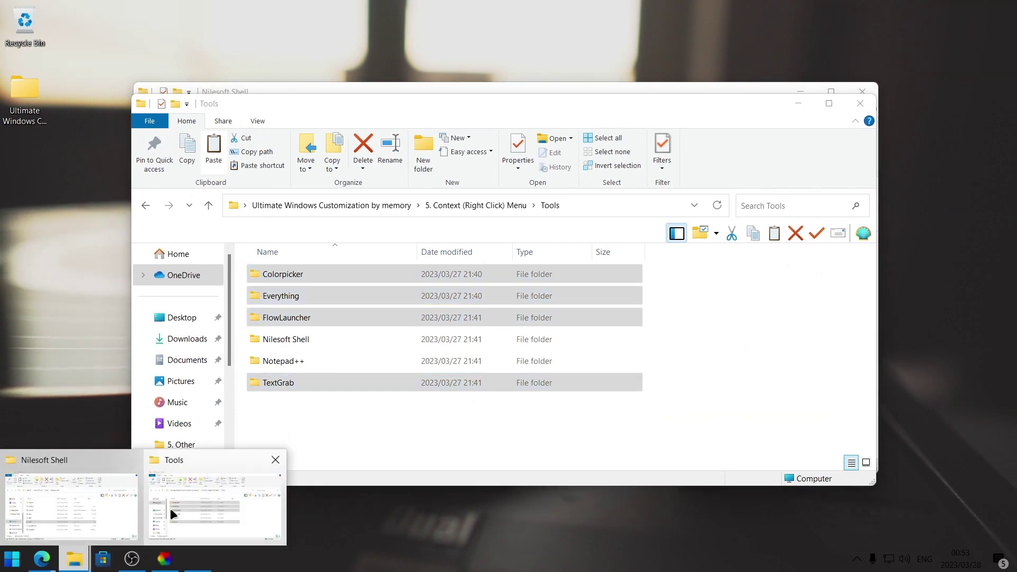
pyautogui.click(80, 497)
pyautogui.click(366, 194)
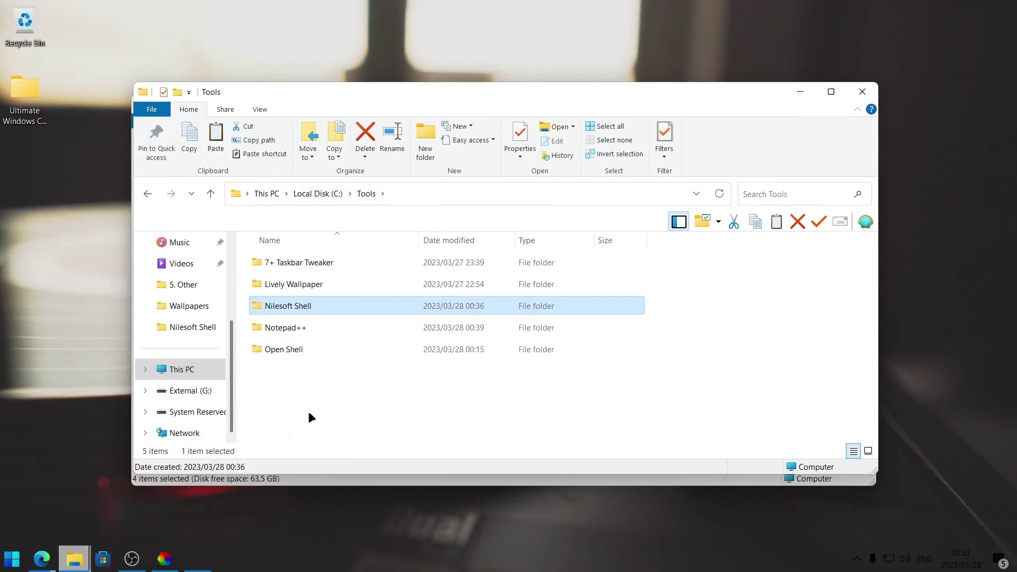
pyautogui.rightClick(291, 386)
pyautogui.press('Escape')
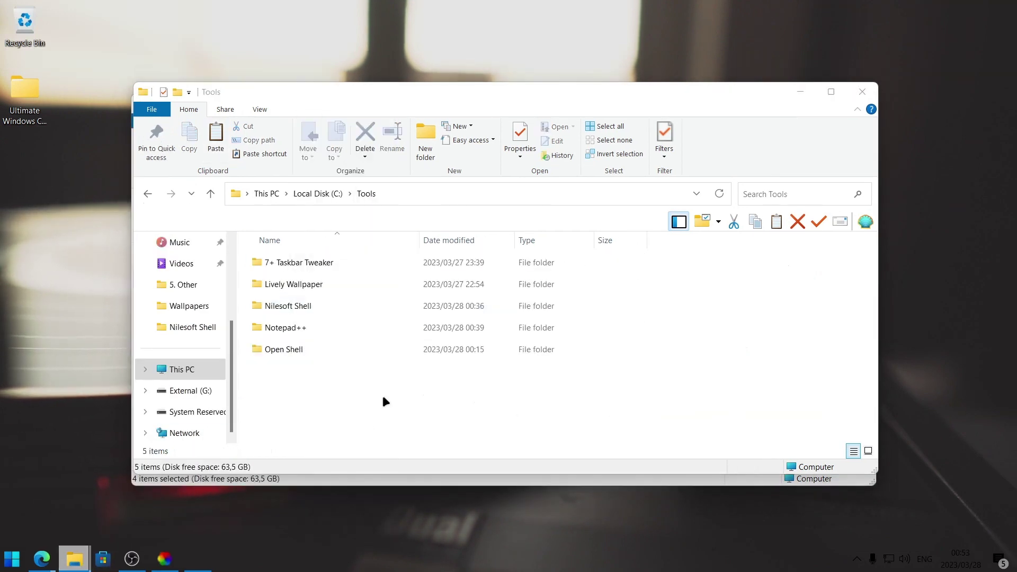
pyautogui.hotkey('ctrl', 'v')
pyautogui.rightClick(66, 131)
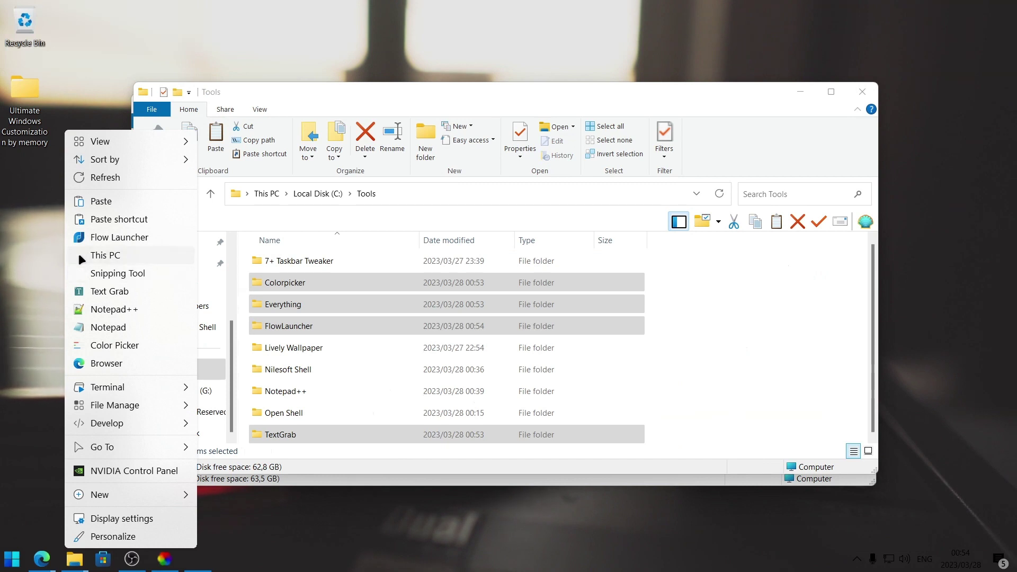
pyautogui.click(696, 335)
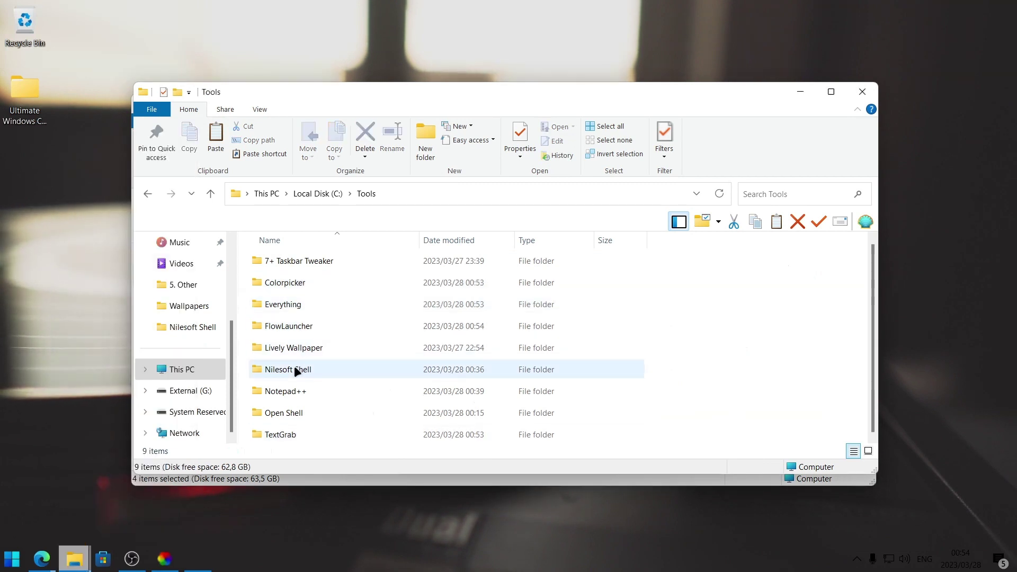
# - Copy the icons folder from the customization pack's Tools\Nilesoft Shell folder into C:\Tools\Nilesoft Shell
pyautogui.click(242, 103)
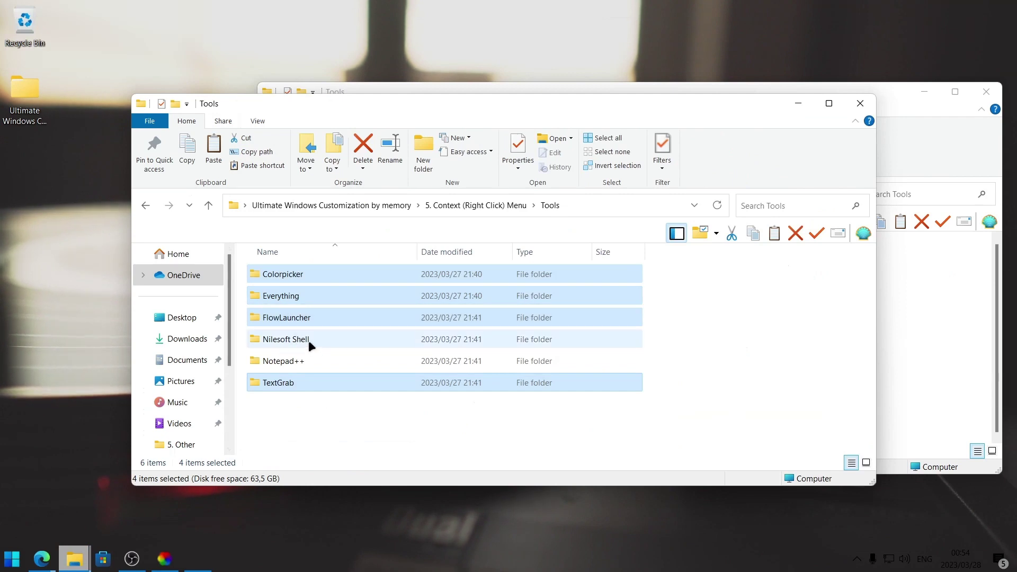
pyautogui.doubleClick(290, 340)
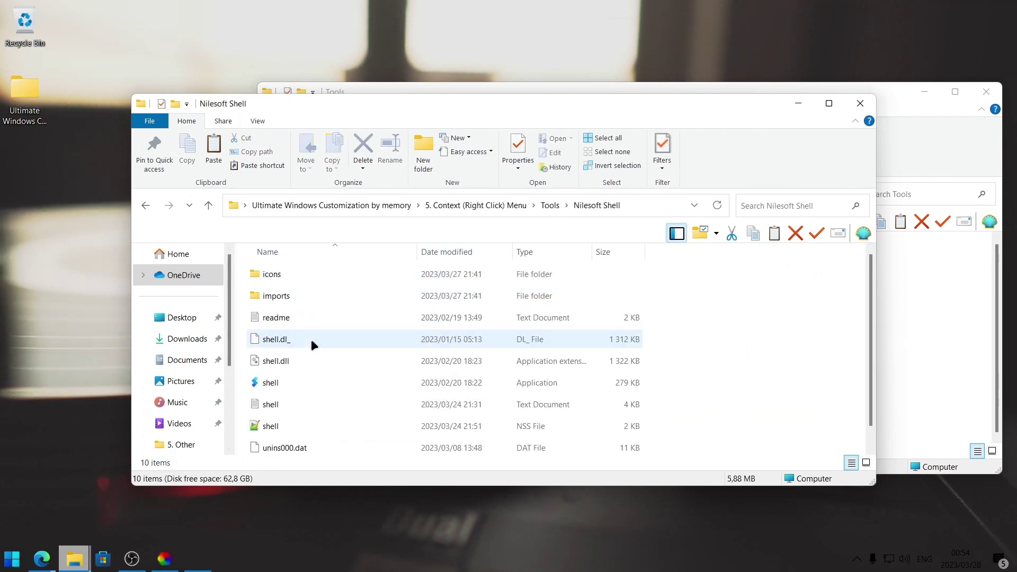
pyautogui.click(274, 272)
pyautogui.rightClick(274, 271)
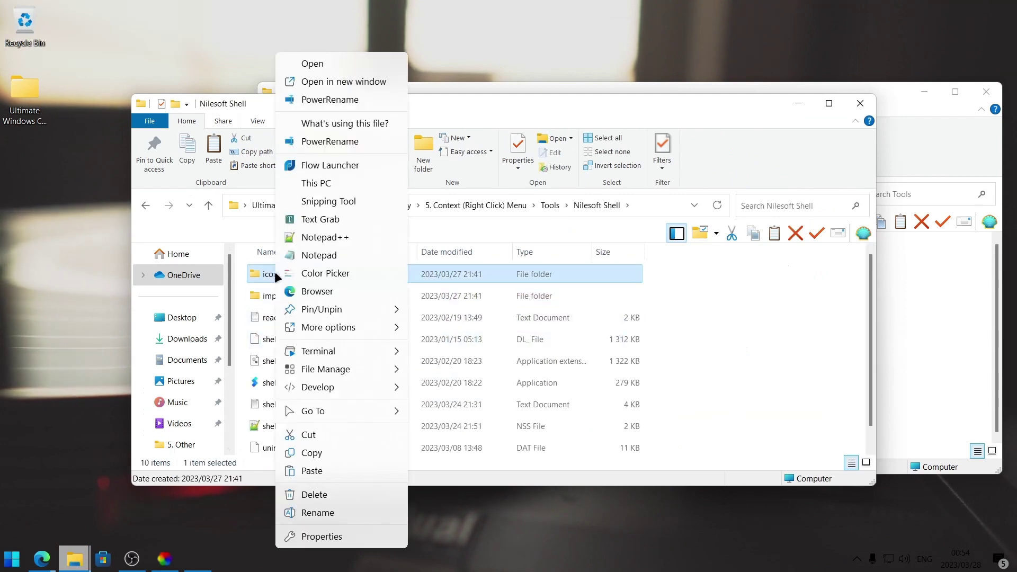
pyautogui.click(316, 450)
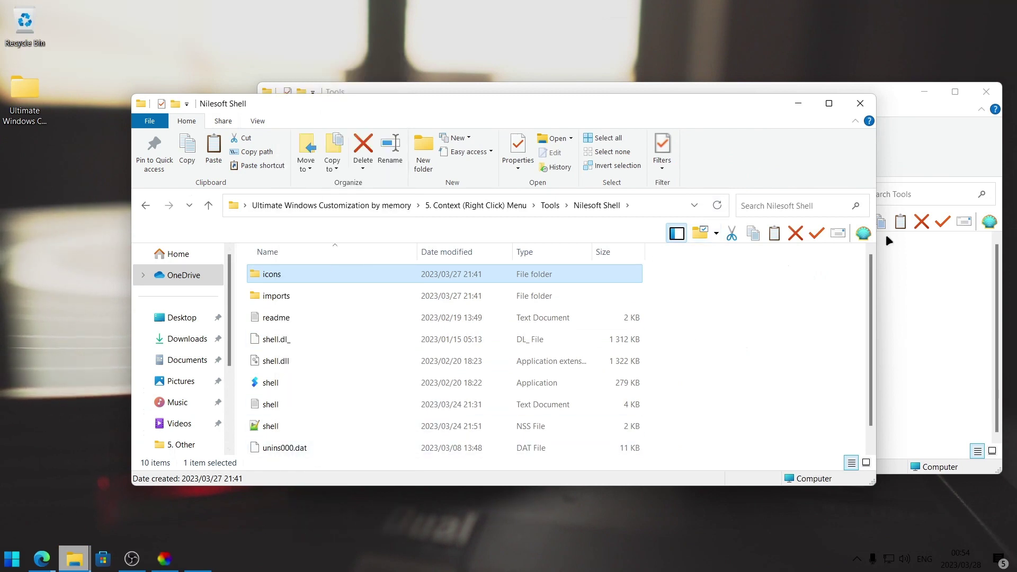
pyautogui.click(882, 212)
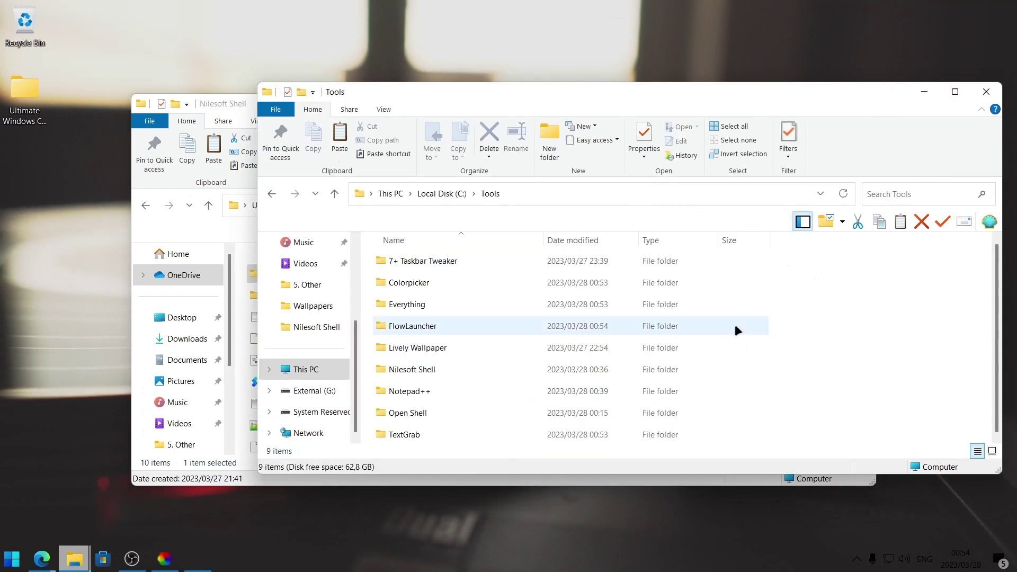
pyautogui.doubleClick(421, 369)
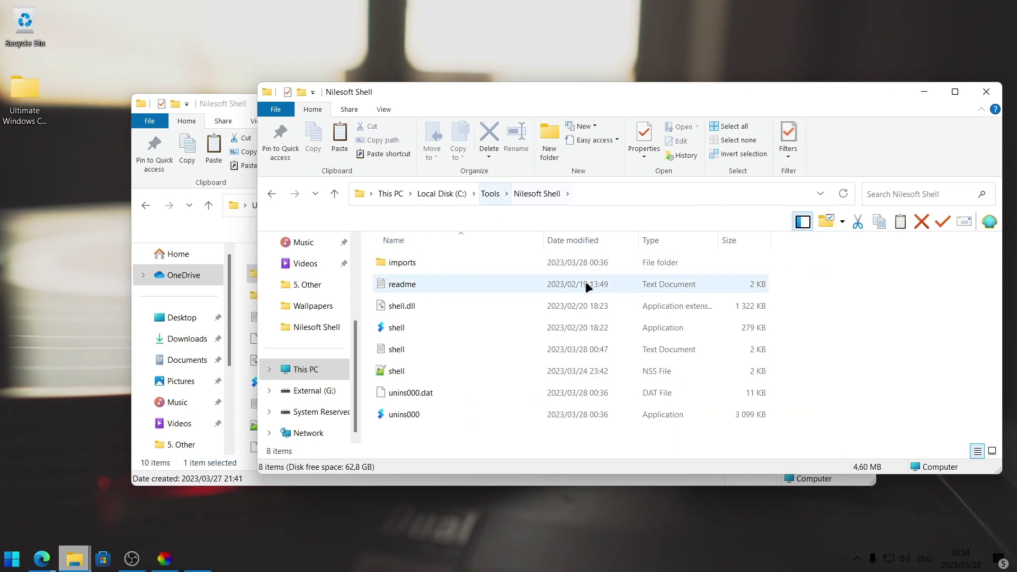
pyautogui.rightClick(832, 280)
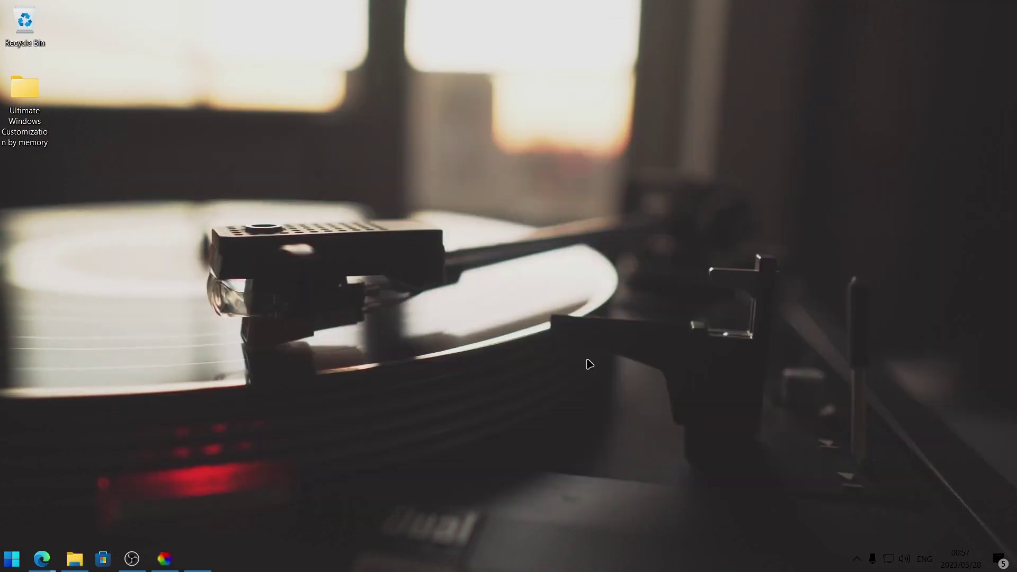
# - Test the This PC entry of the desktop's context menu, close its window and review the entry icons
pyautogui.rightClick(585, 361)
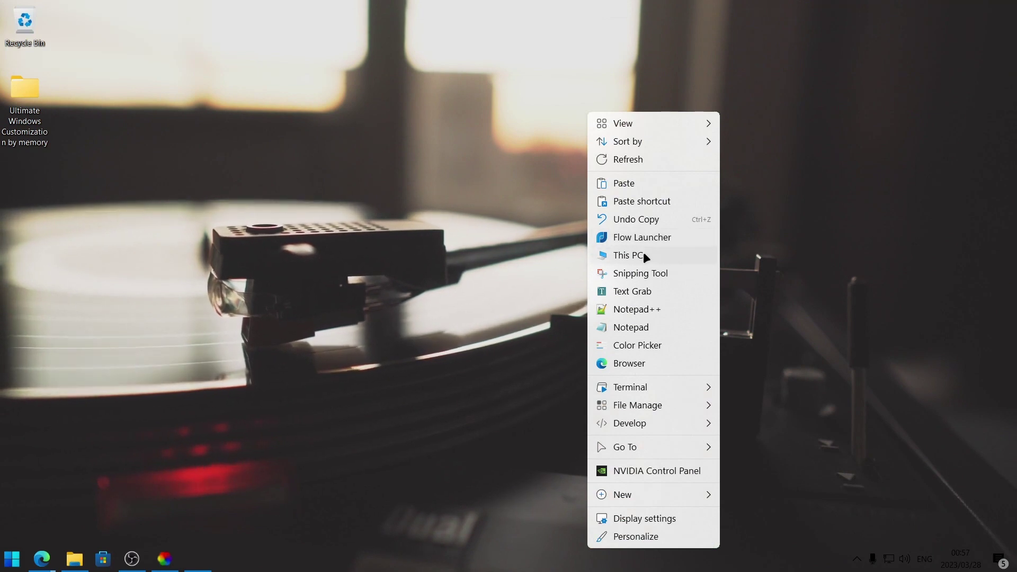
pyautogui.click(660, 255)
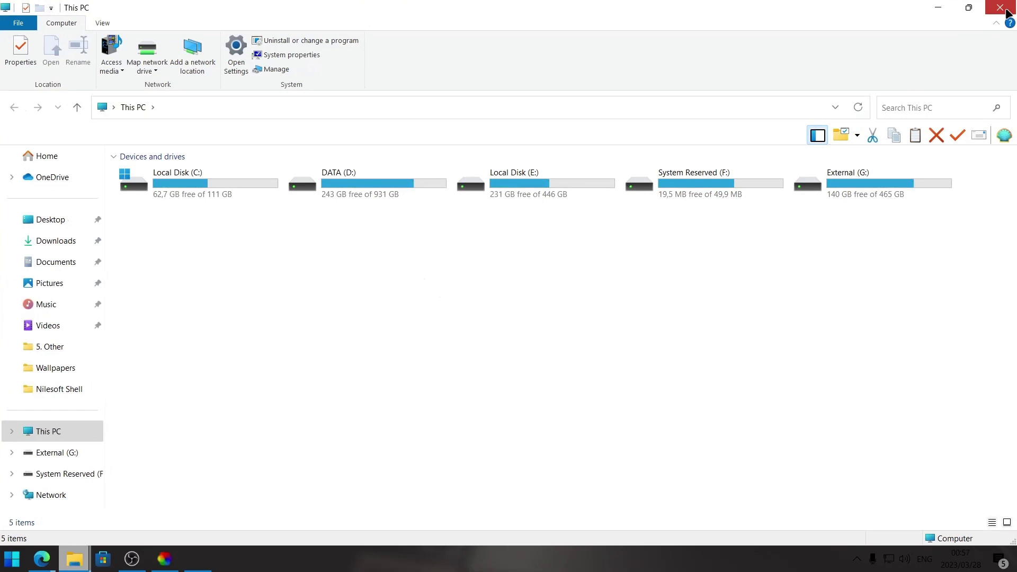
pyautogui.click(1004, 8)
pyautogui.rightClick(692, 225)
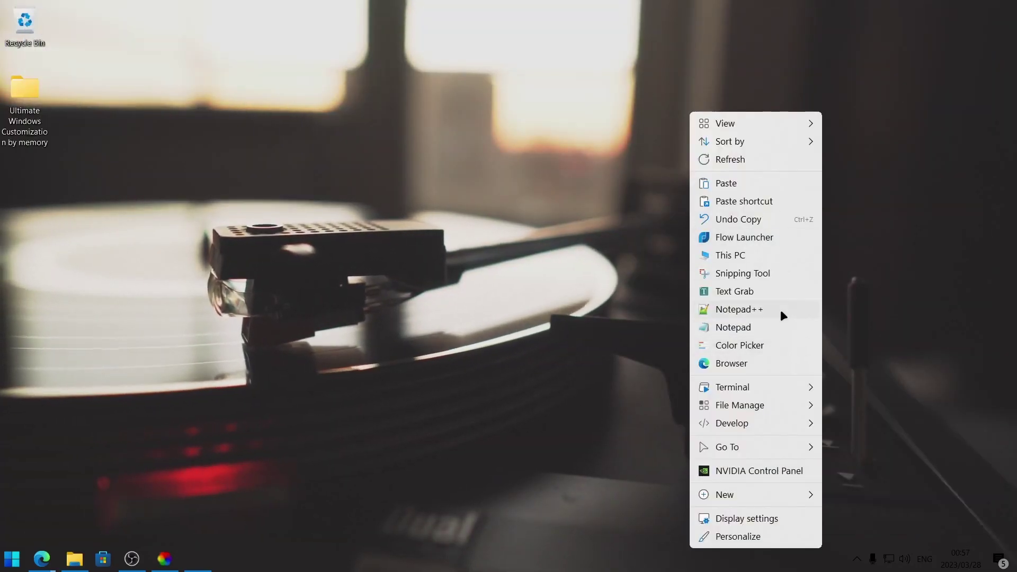
pyautogui.rightClick(737, 262)
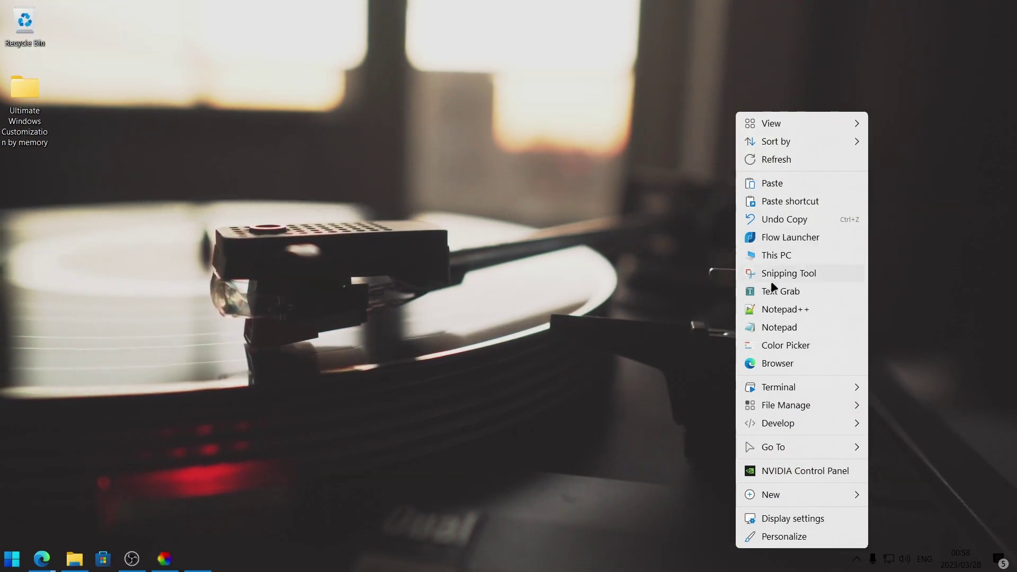
# - Look through the Mouse utilities, PowerToys Run and Text Extractor pages in PowerToys Settings, and close the window
pyautogui.click(856, 558)
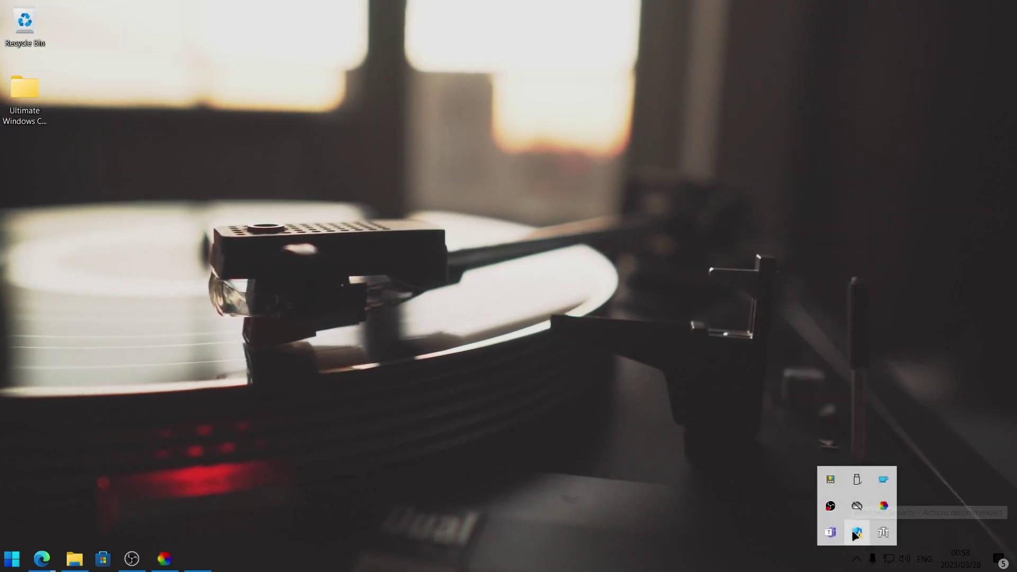
pyautogui.click(830, 481)
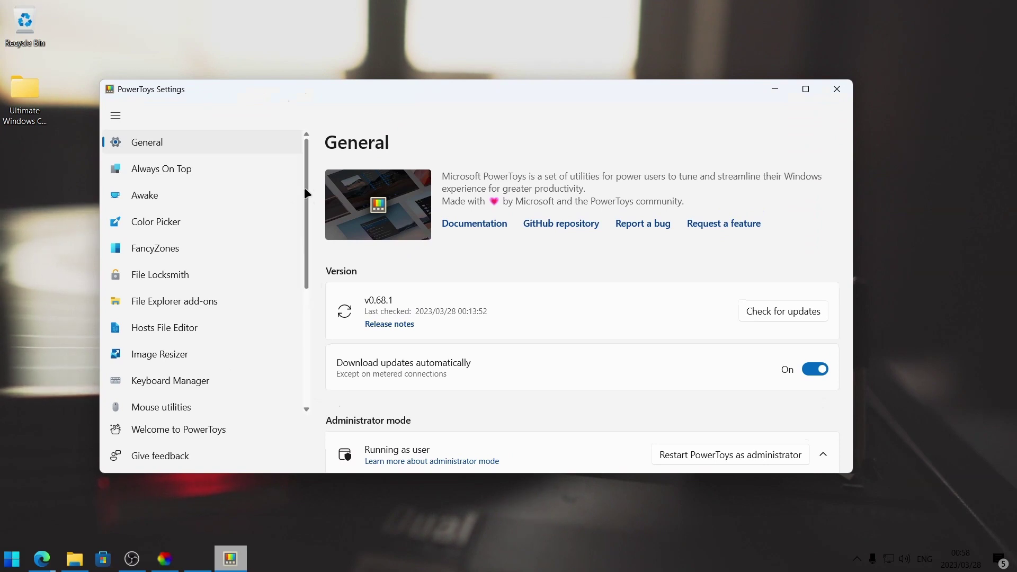
pyautogui.moveTo(304, 188); pyautogui.dragTo(297, 288)
pyautogui.click(156, 241)
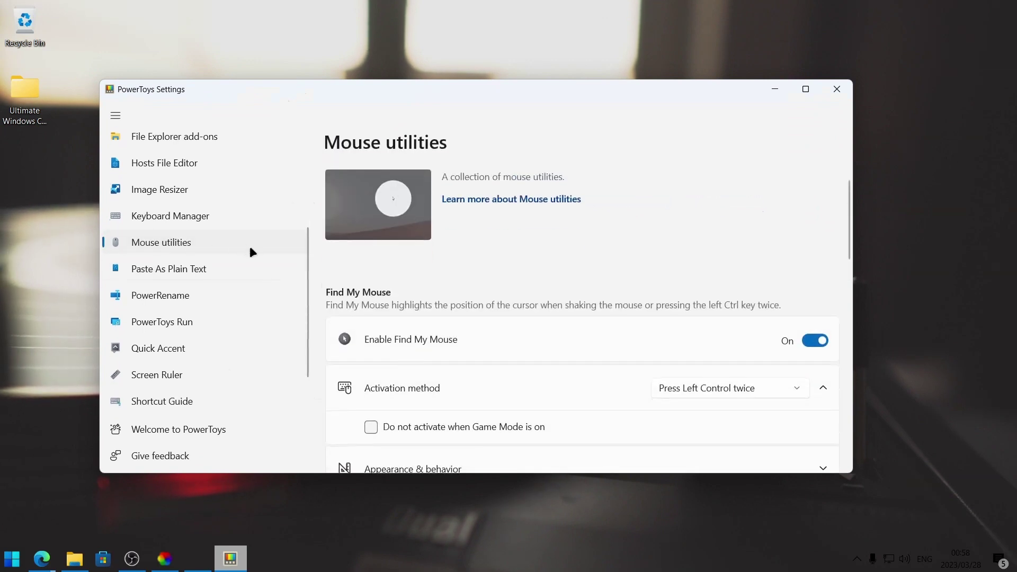
pyautogui.click(196, 322)
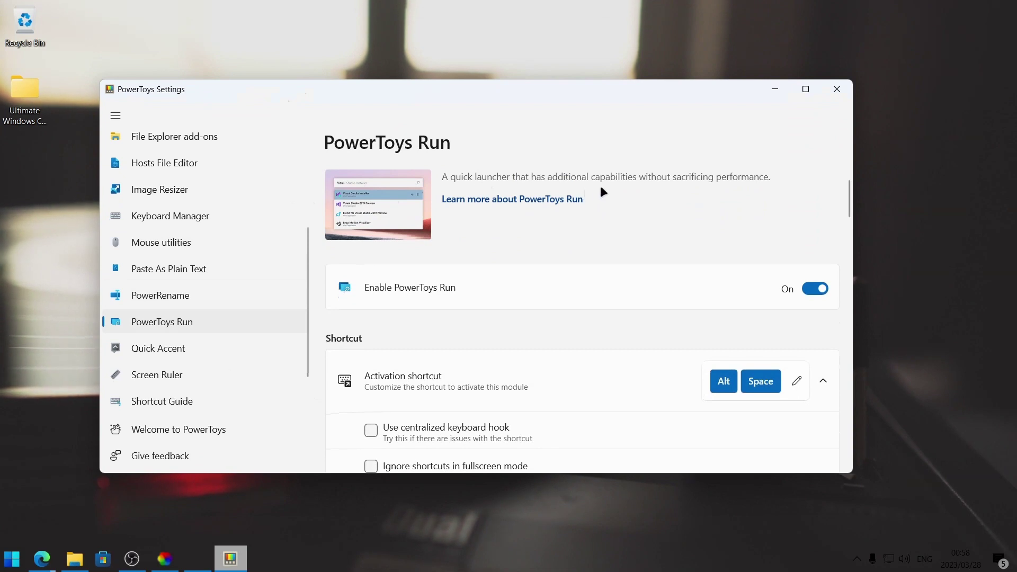
pyautogui.scroll(-2, 206, 258)
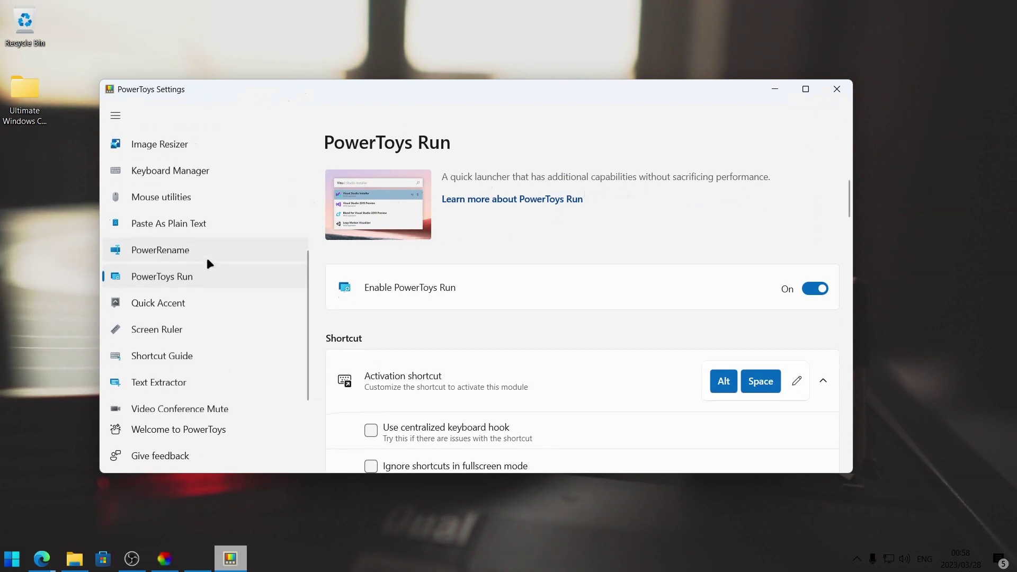
pyautogui.click(183, 372)
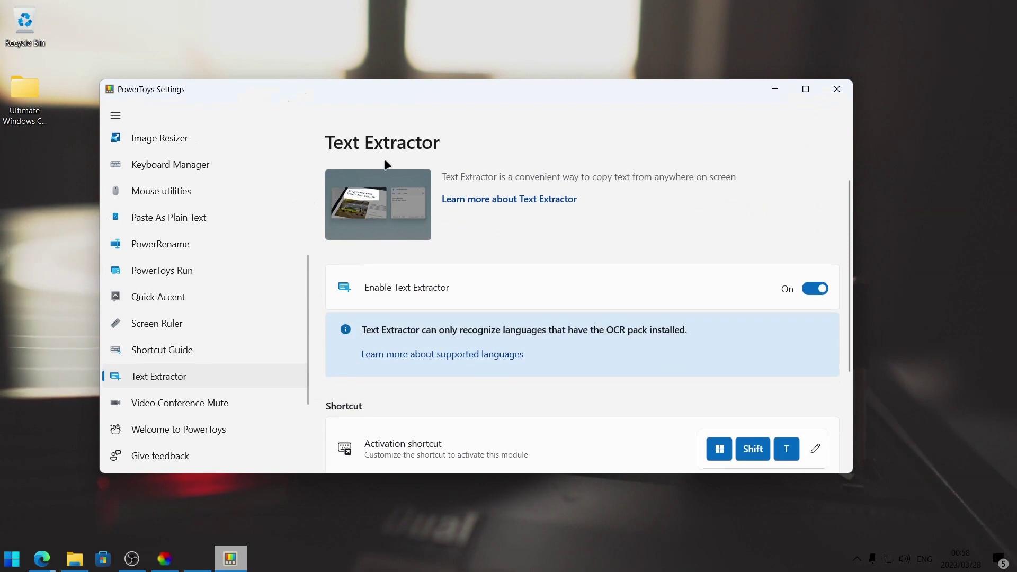
pyautogui.hotkey('alt', 'F4')
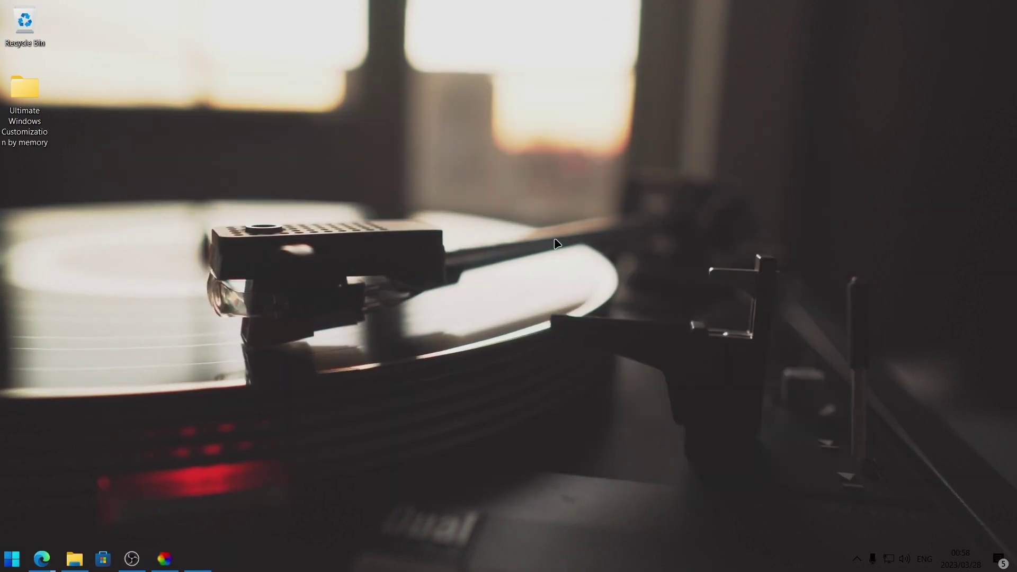
# - Launch Flow Launcher through the desktop's context menu entry, declining the Python download and executable selection, and bring up its search bar
pyautogui.rightClick(561, 272)
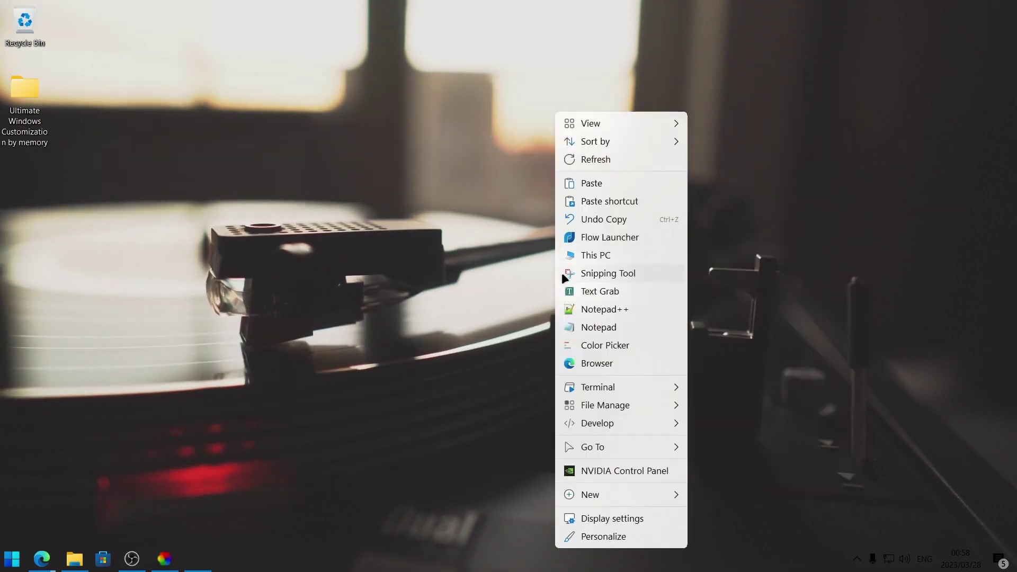
pyautogui.click(589, 236)
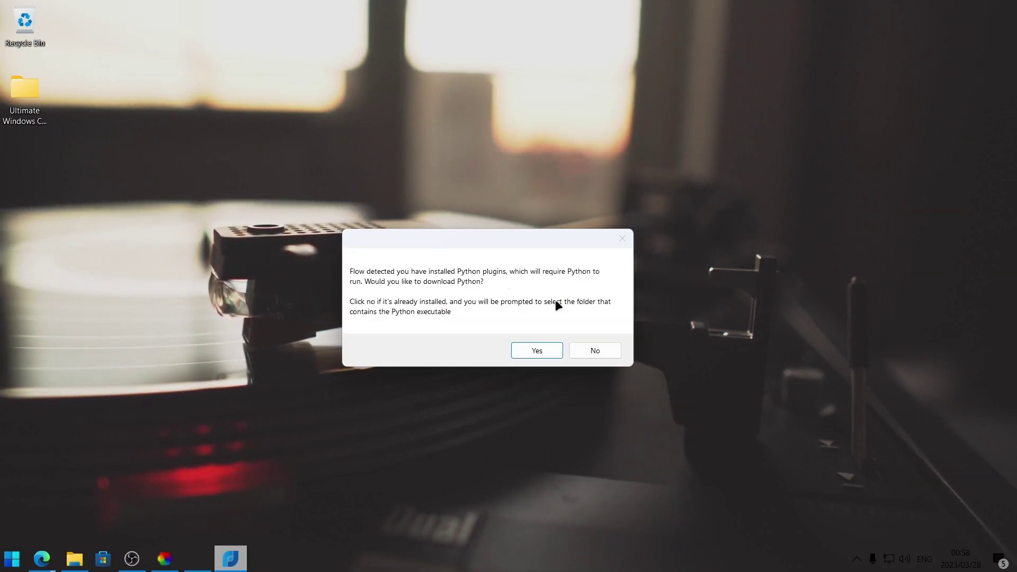
pyautogui.click(595, 352)
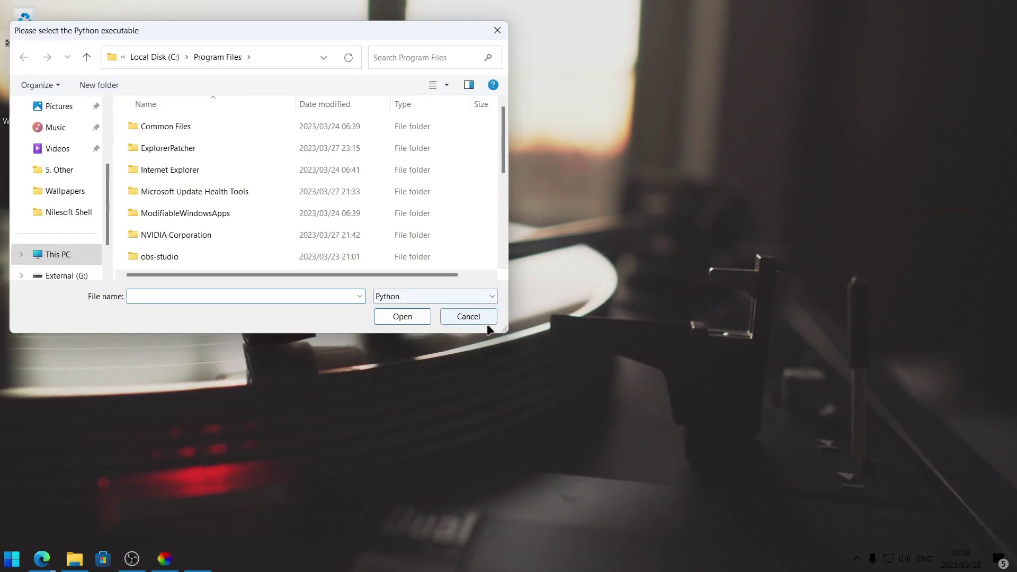
pyautogui.click(468, 316)
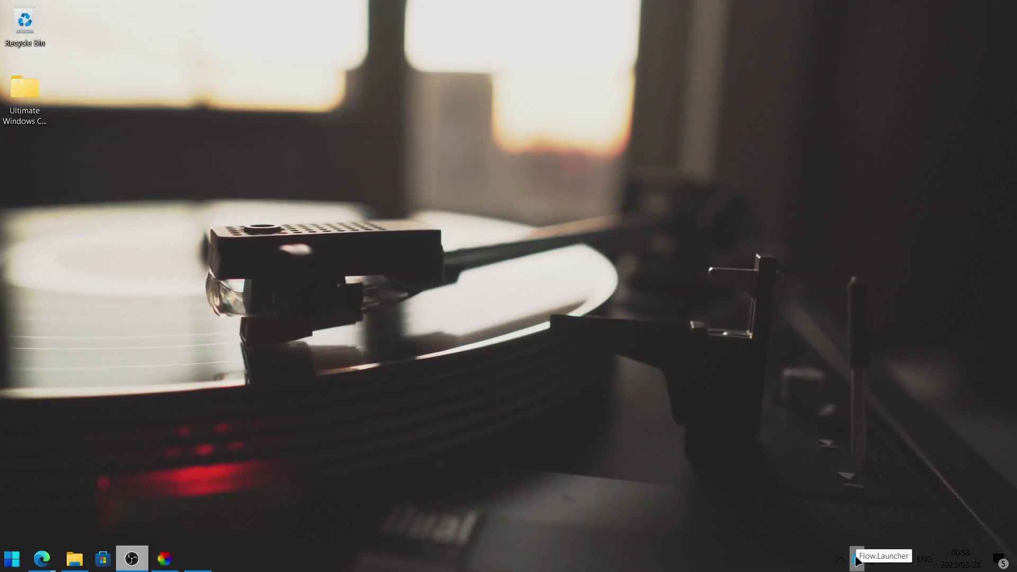
pyautogui.rightClick(469, 312)
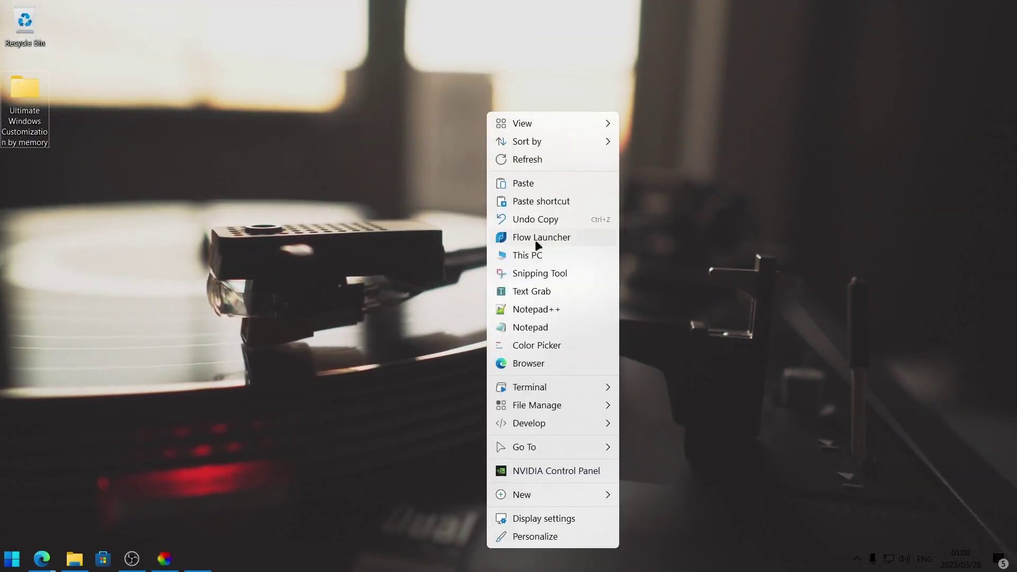
pyautogui.click(521, 243)
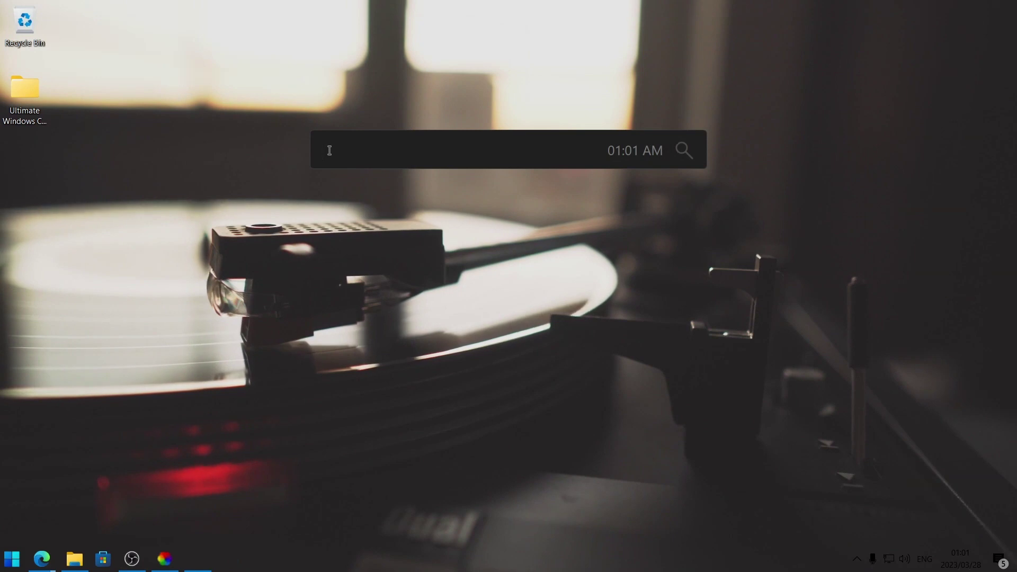
# - Launch the Everything application from C:\Tools\Everything, choosing to run it as administrator for indexing NTFS volumes
pyautogui.hotkey('alt', 'Tab')
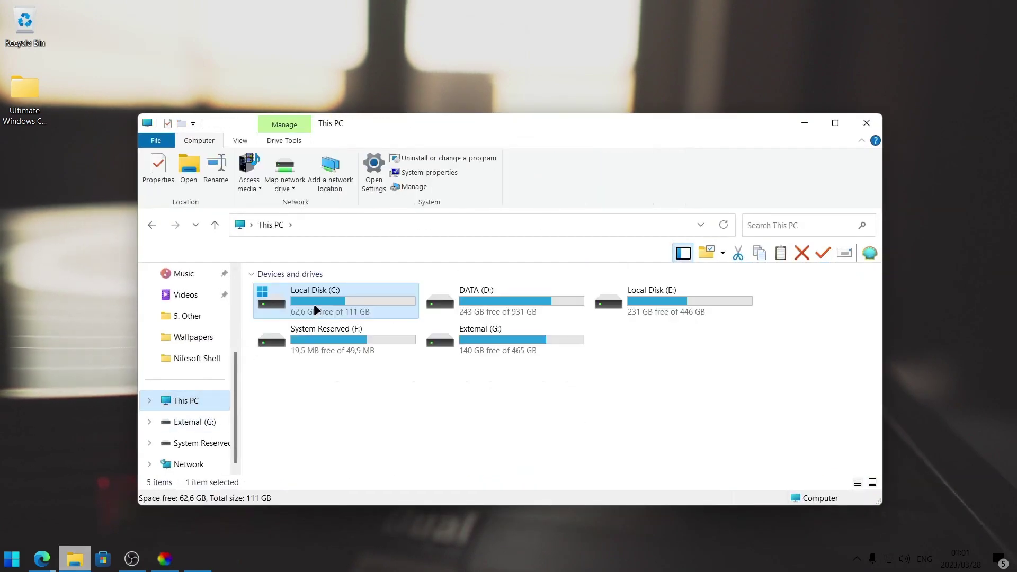
pyautogui.doubleClick(314, 304)
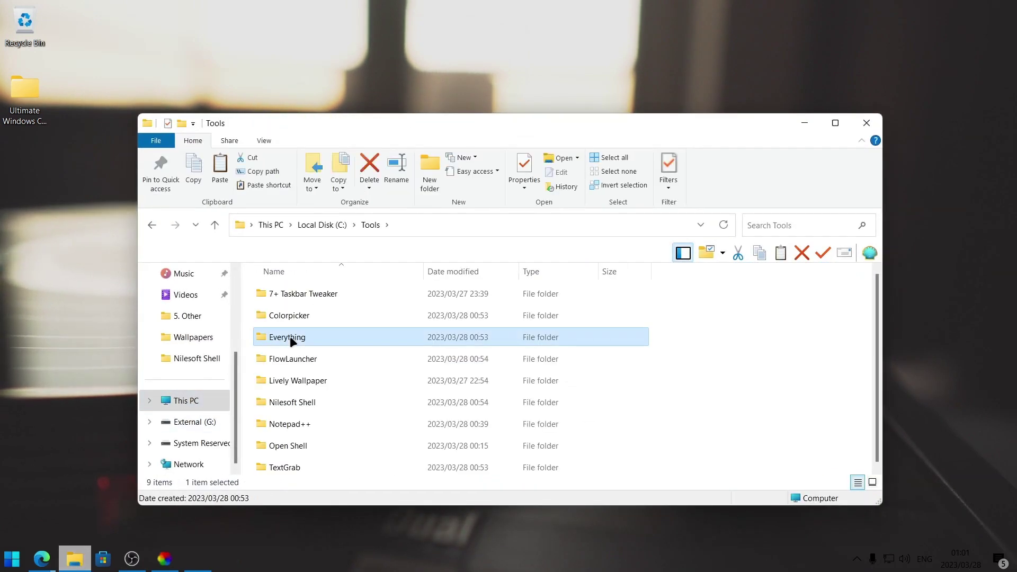
pyautogui.doubleClick(290, 336)
pyautogui.moveTo(333, 123); pyautogui.dragTo(317, 94)
pyautogui.doubleClick(265, 287)
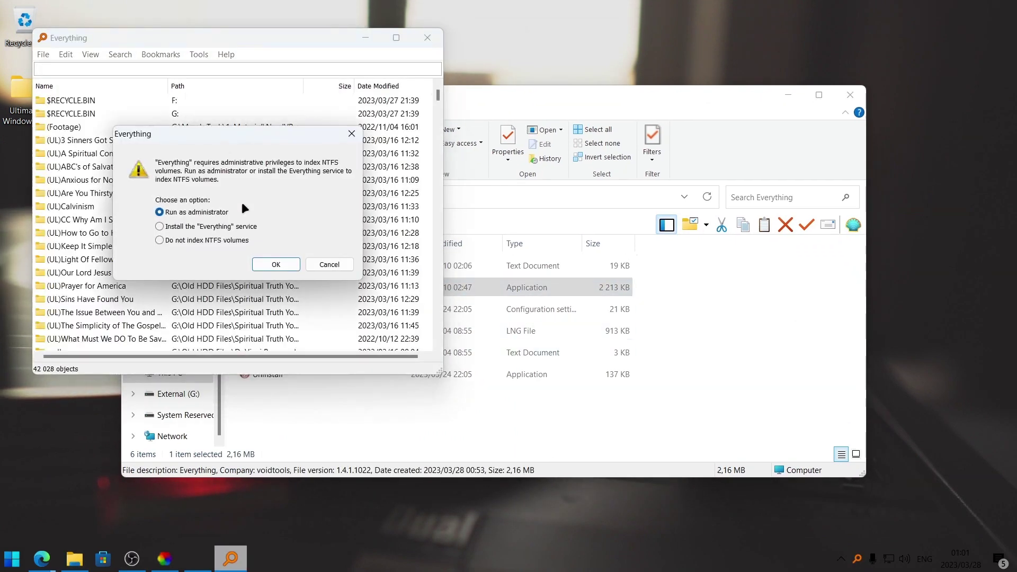
pyautogui.click(270, 264)
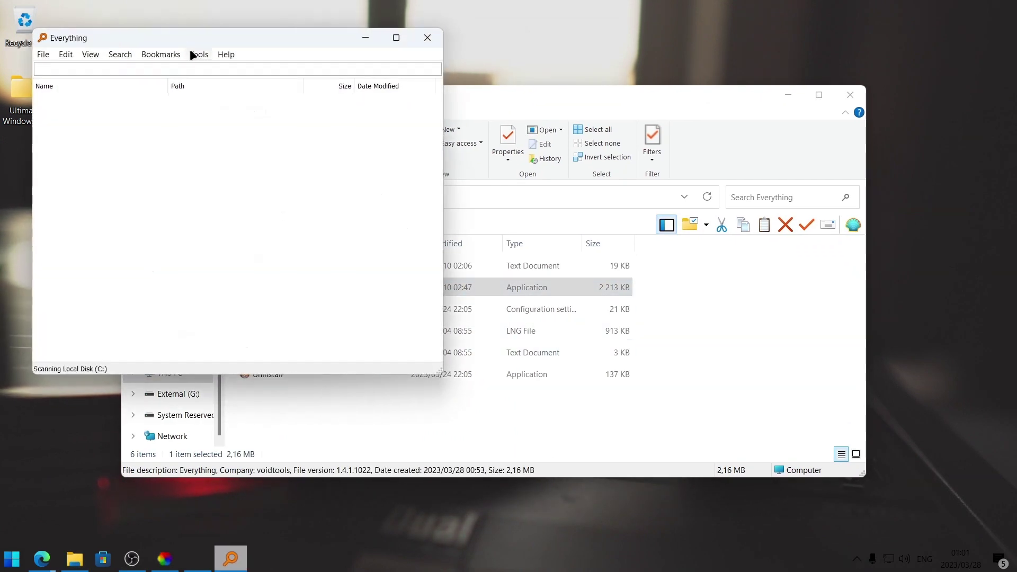
# - Enable Start Everything on system startup and Everything Service in Everything's general options, and close its window and the folder window
pyautogui.click(290, 118)
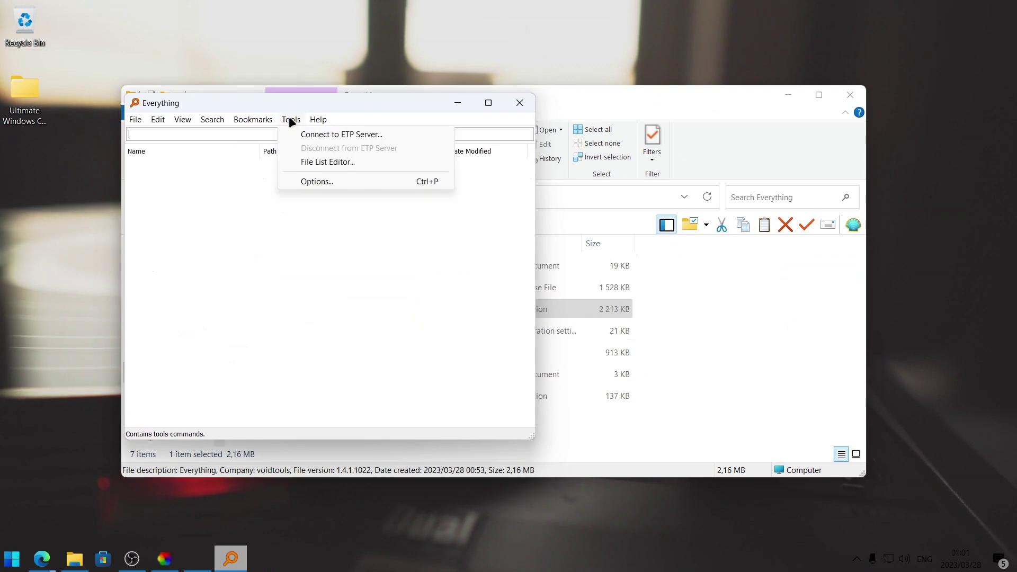
pyautogui.click(312, 182)
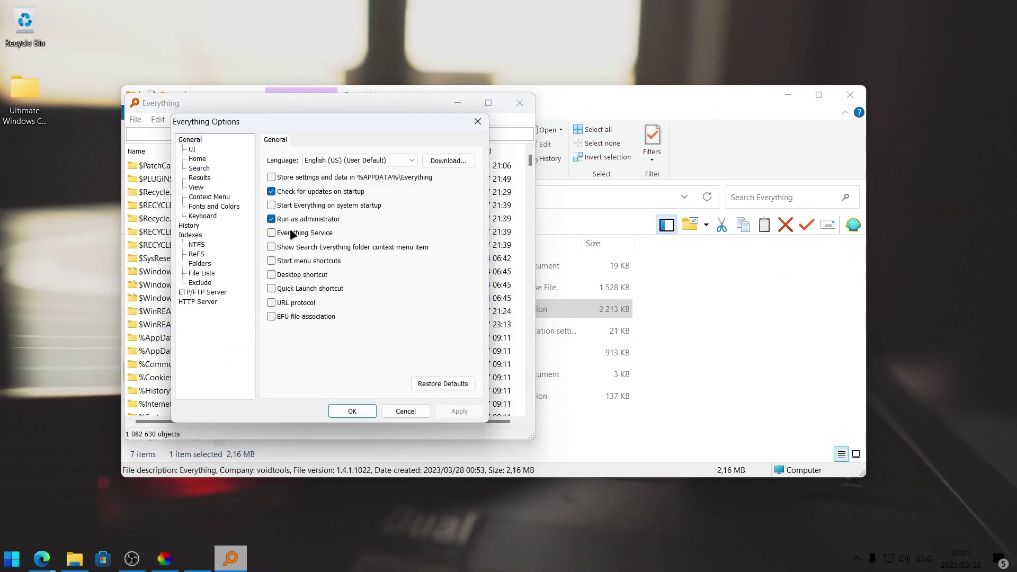
pyautogui.click(273, 206)
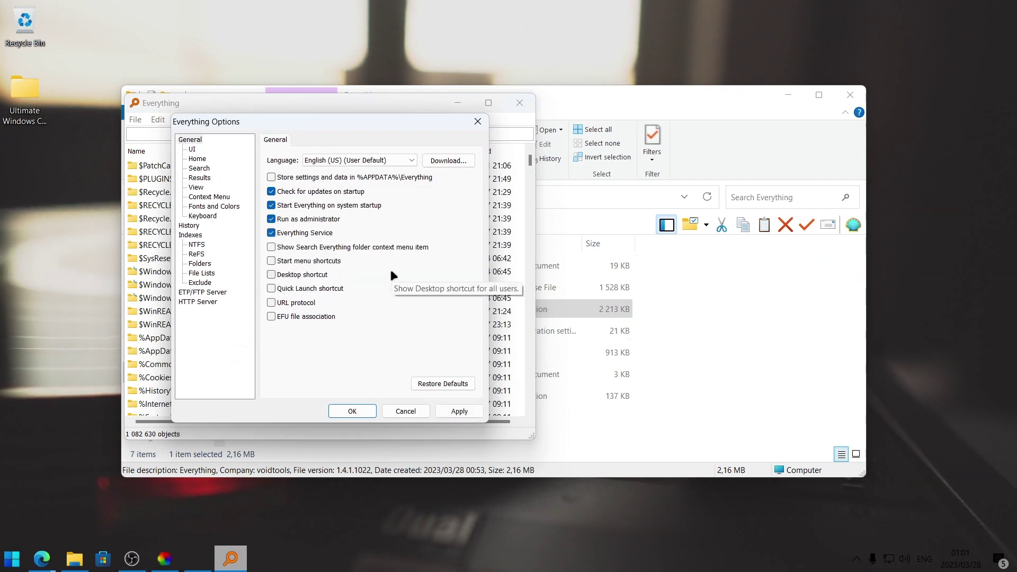
pyautogui.click(353, 411)
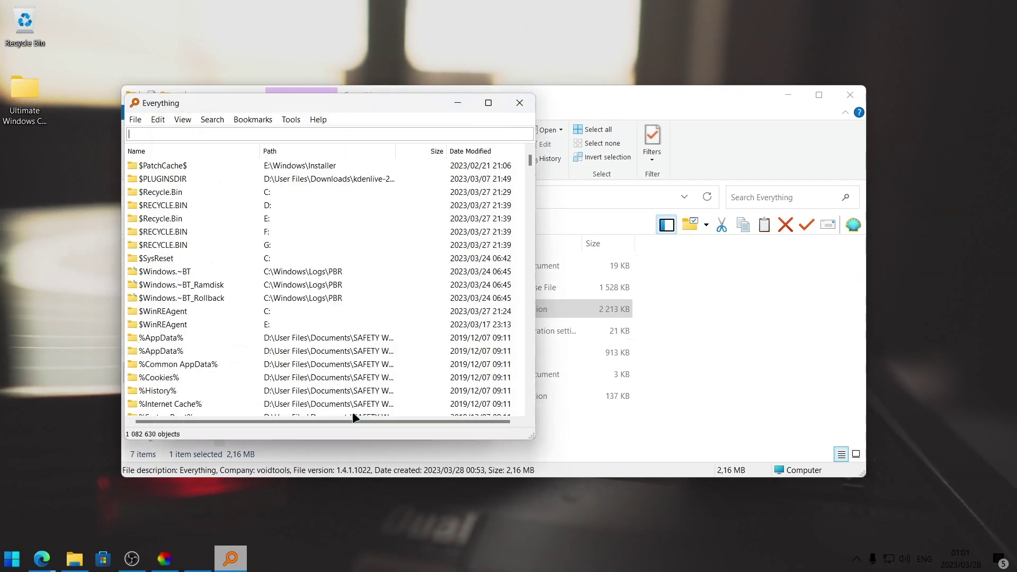
pyautogui.click(520, 104)
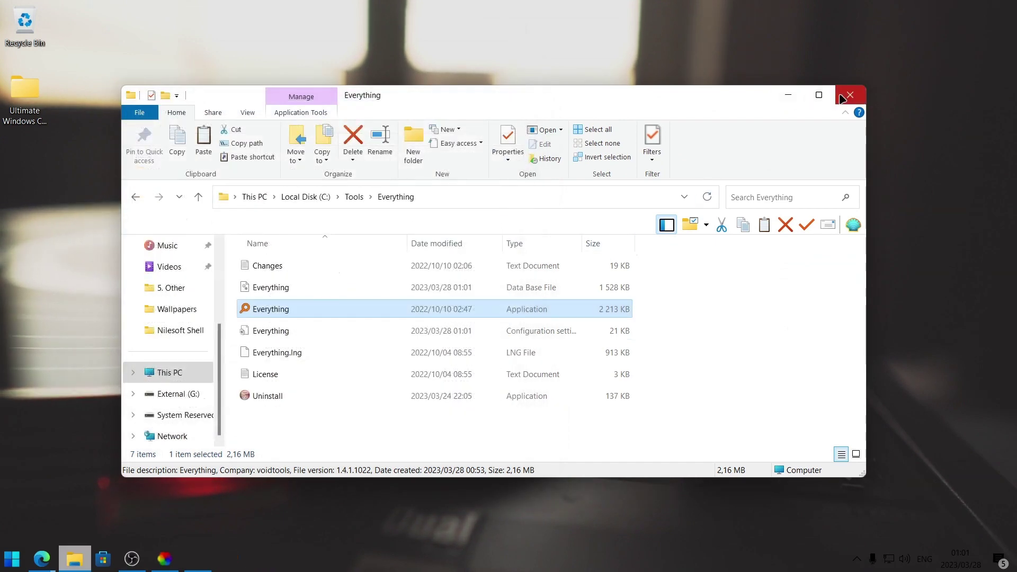
pyautogui.click(842, 99)
# - Open Flow Launcher's settings from its search bar and look through the Plugins and Plugin Store pages
pyautogui.rightClick(470, 112)
pyautogui.click(513, 236)
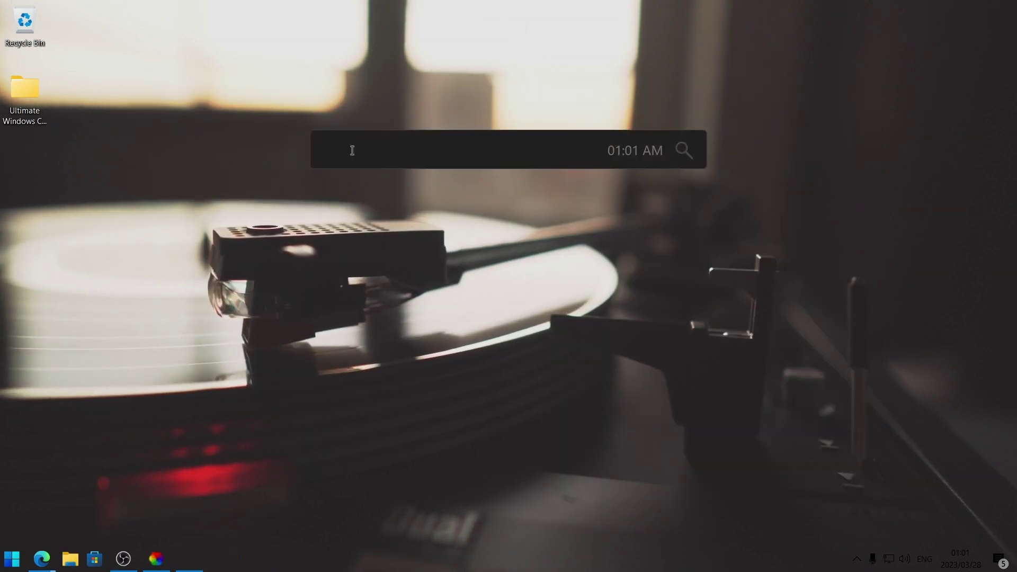
pyautogui.rightClick(339, 150)
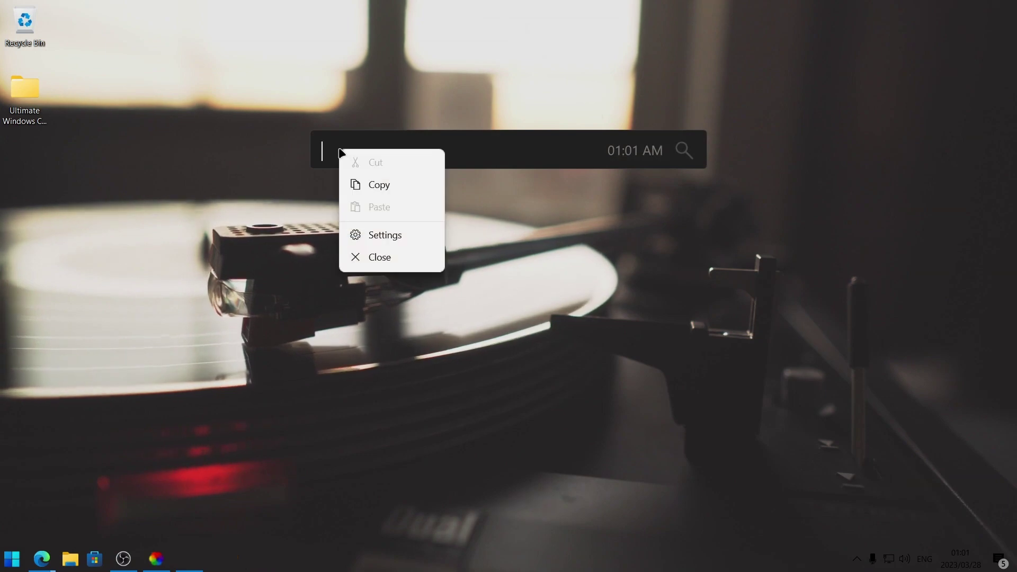
pyautogui.click(373, 233)
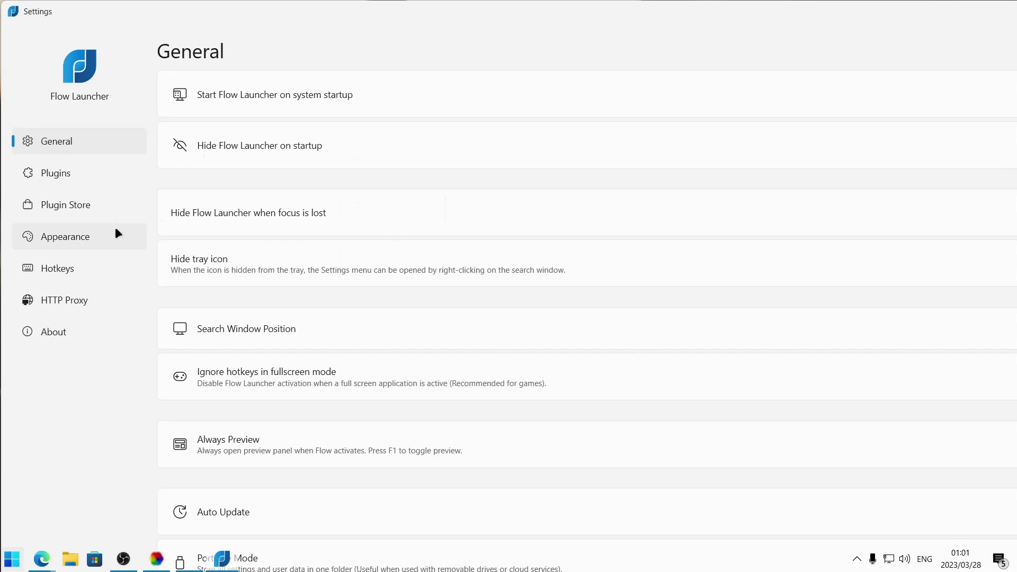
pyautogui.click(75, 171)
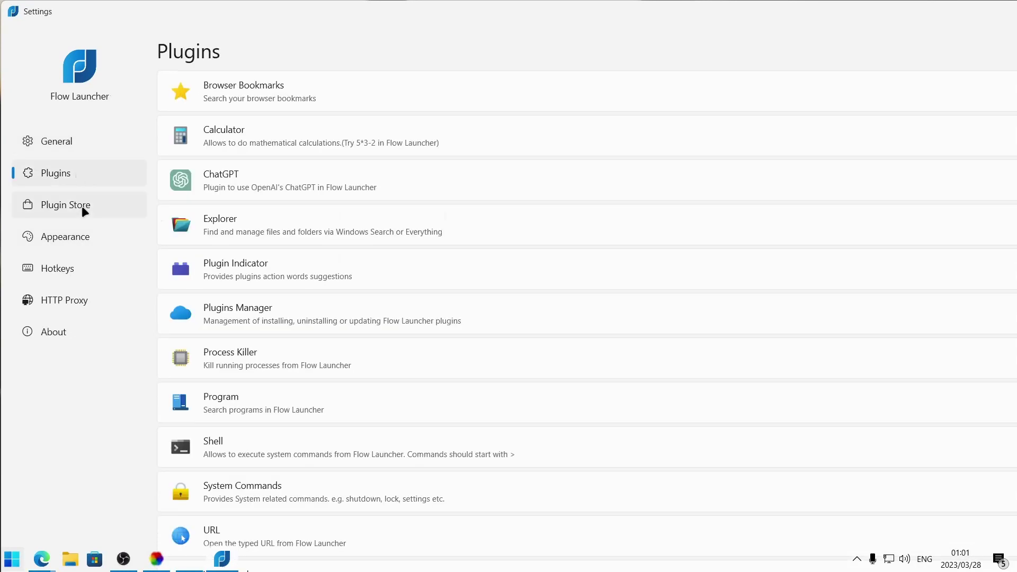
pyautogui.click(81, 205)
pyautogui.click(71, 179)
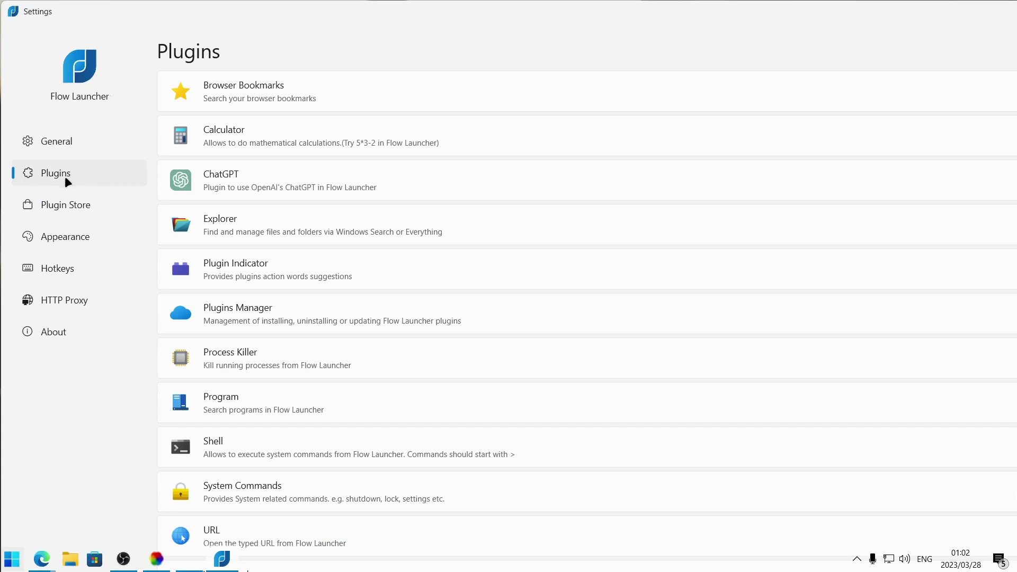
# - Choose Everything as the Explorer plugin's Index Search Engine and review its Everything Setting options, including the executable path
pyautogui.click(225, 229)
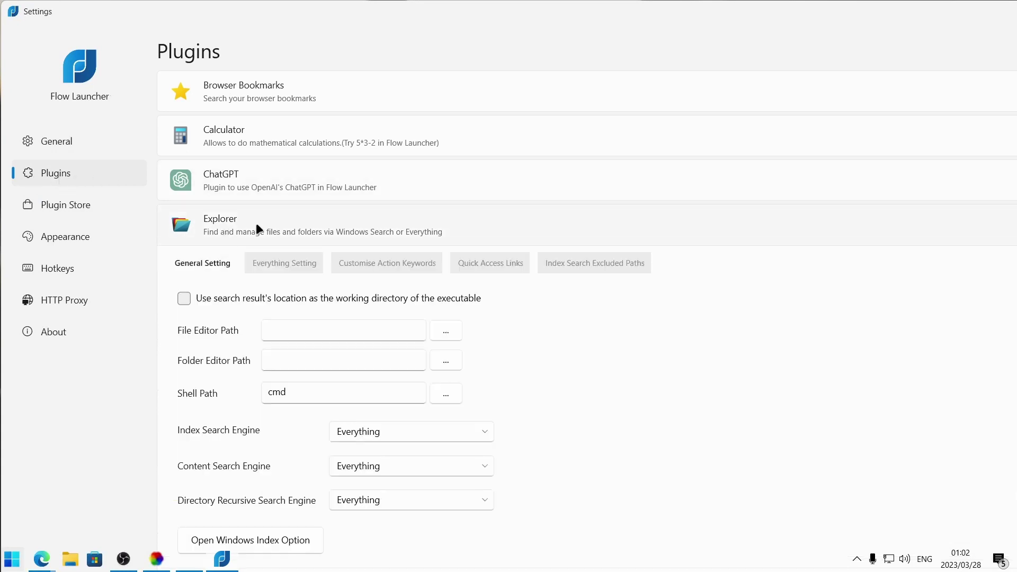
pyautogui.scroll(-2, 286, 238)
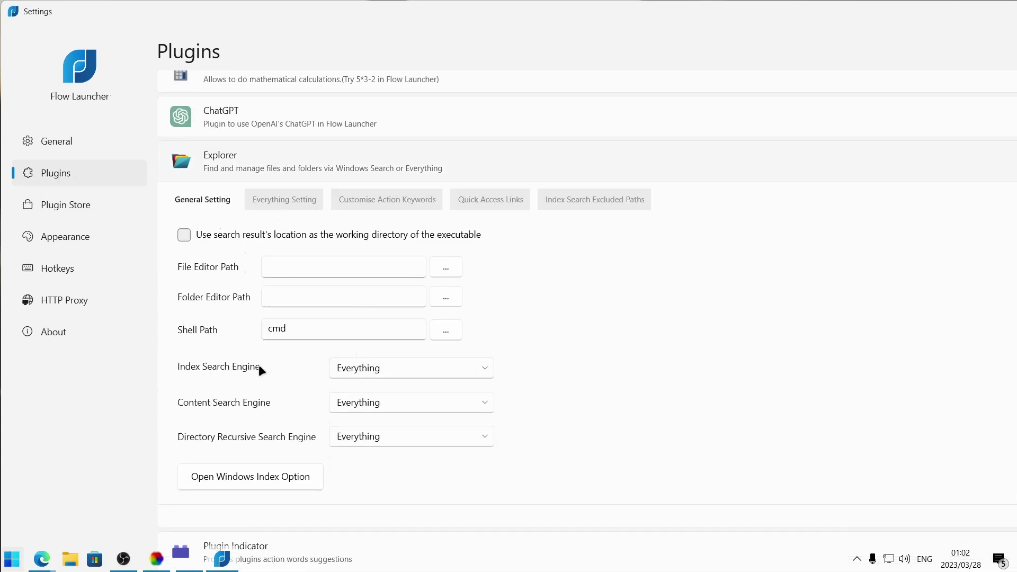
pyautogui.click(401, 403)
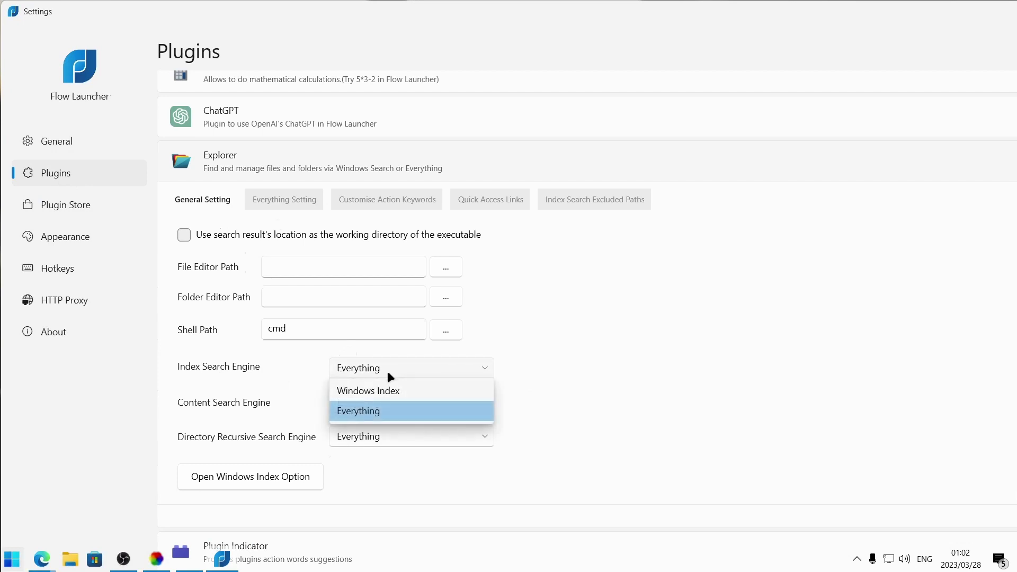
pyautogui.click(371, 413)
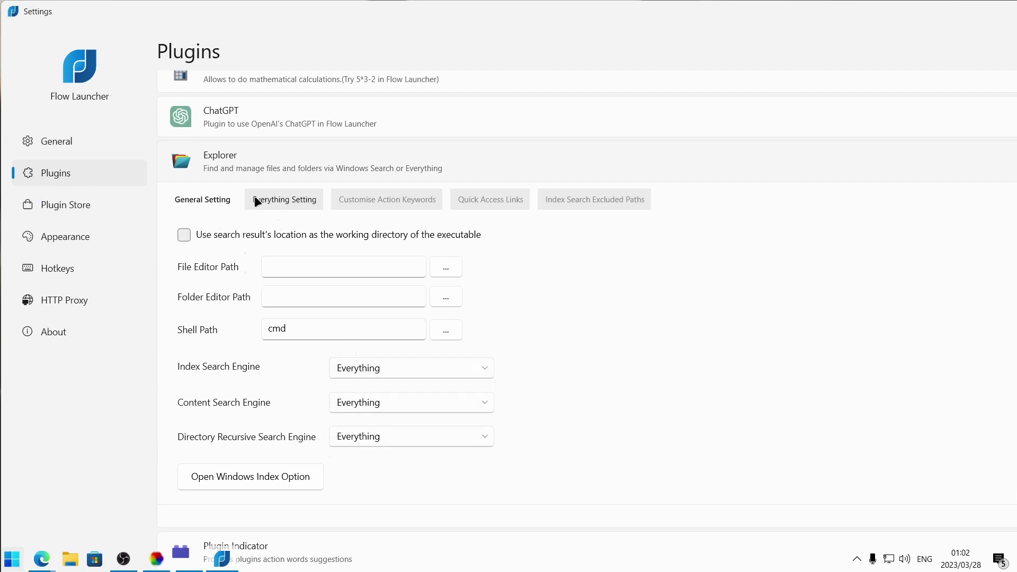
pyautogui.click(276, 201)
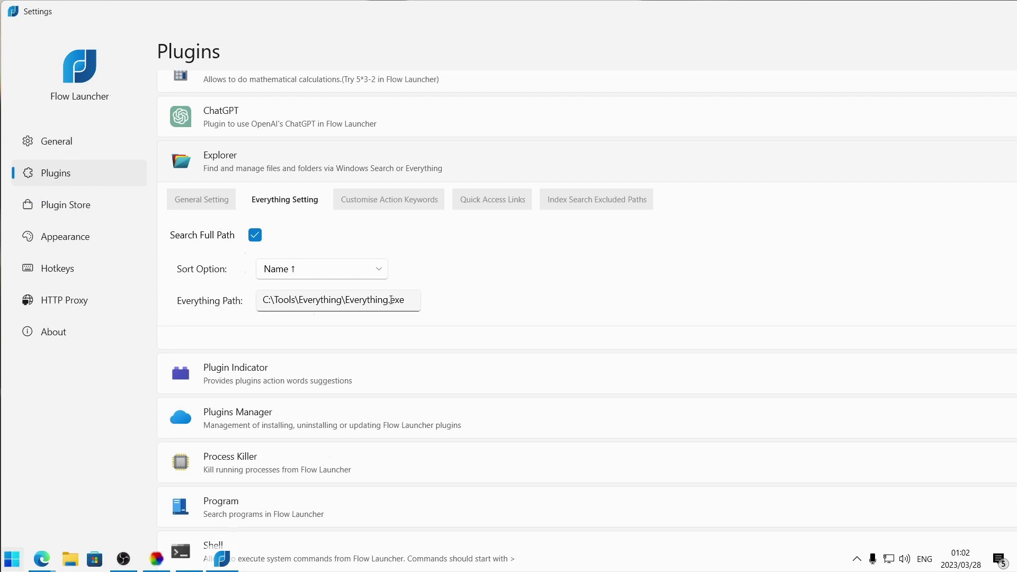
# - Leave the Flow Launcher settings, view the voidtools page for Everything in Edge, and minimize the browser
pyautogui.click(890, 12)
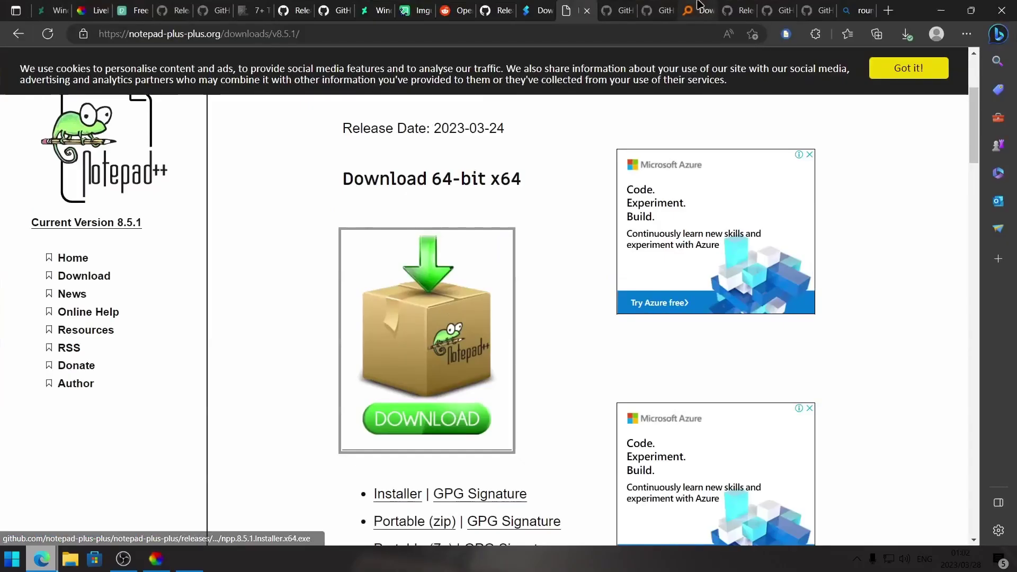
pyautogui.click(694, 10)
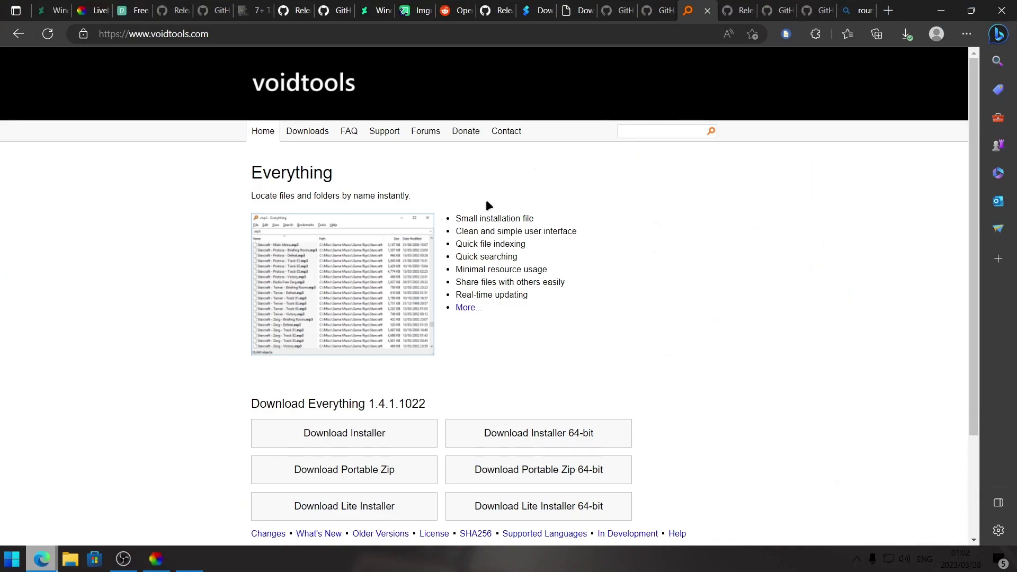
pyautogui.click(940, 14)
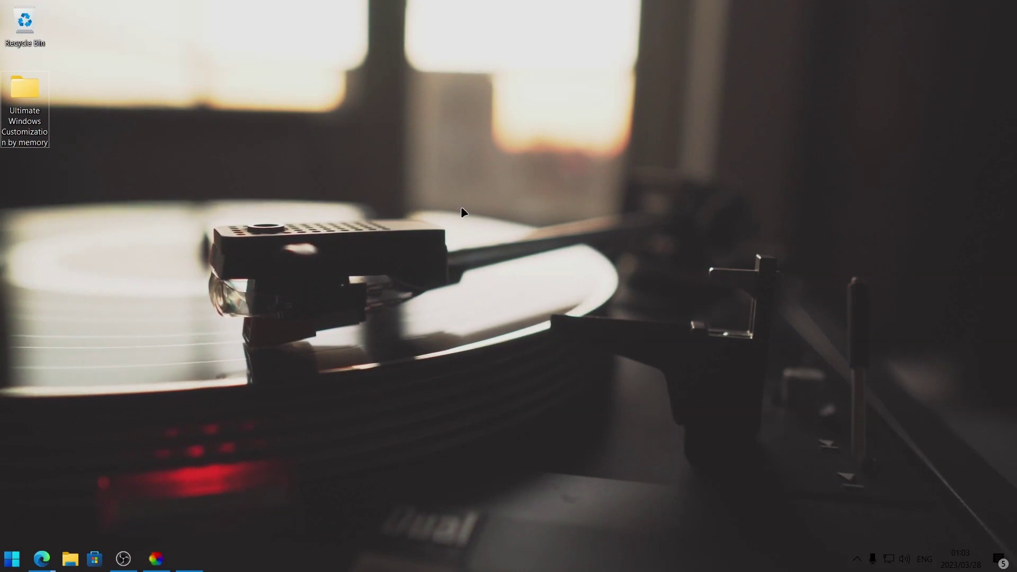
# - Search for "cat" in Flow Launcher from the desktop's context menu, open its Google search entry, and return to the desktop
pyautogui.rightClick(457, 241)
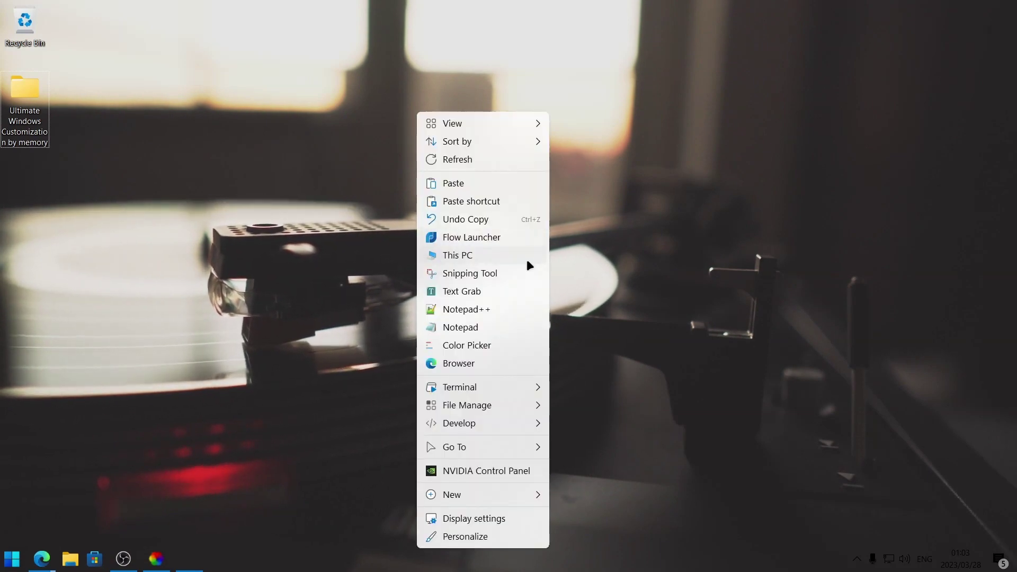
pyautogui.click(462, 238)
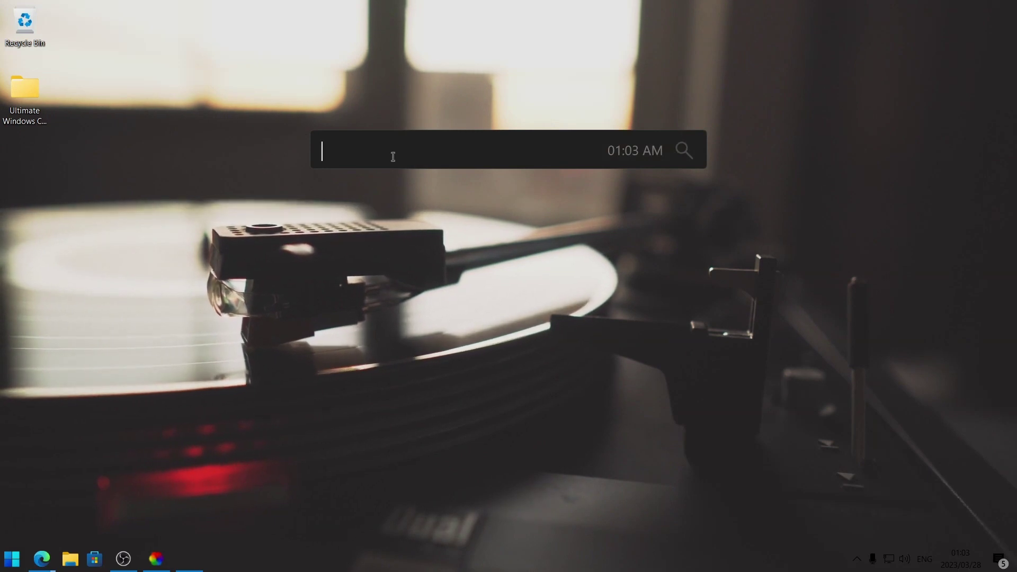
pyautogui.write('cat')
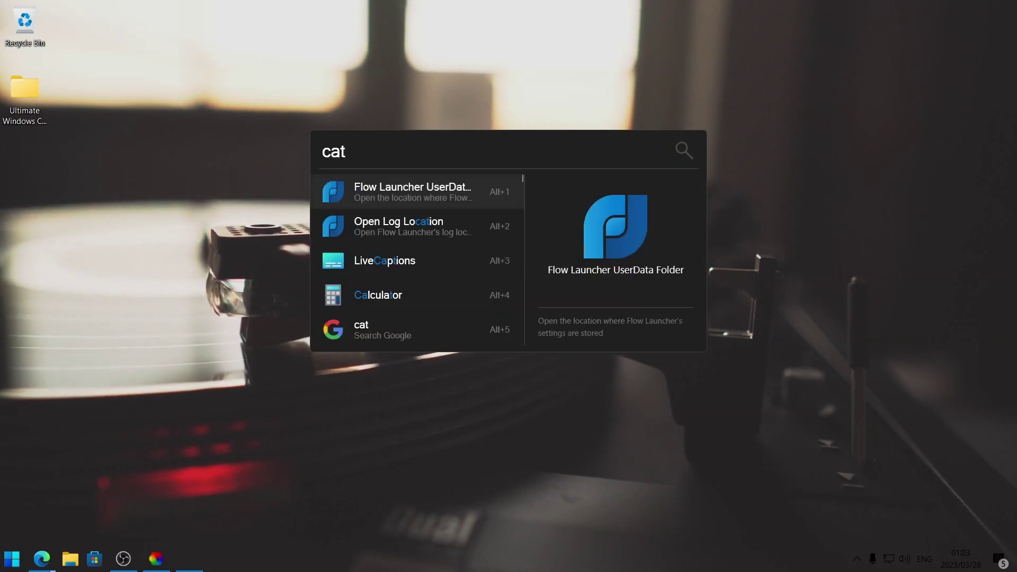
pyautogui.scroll(-1, 397, 334)
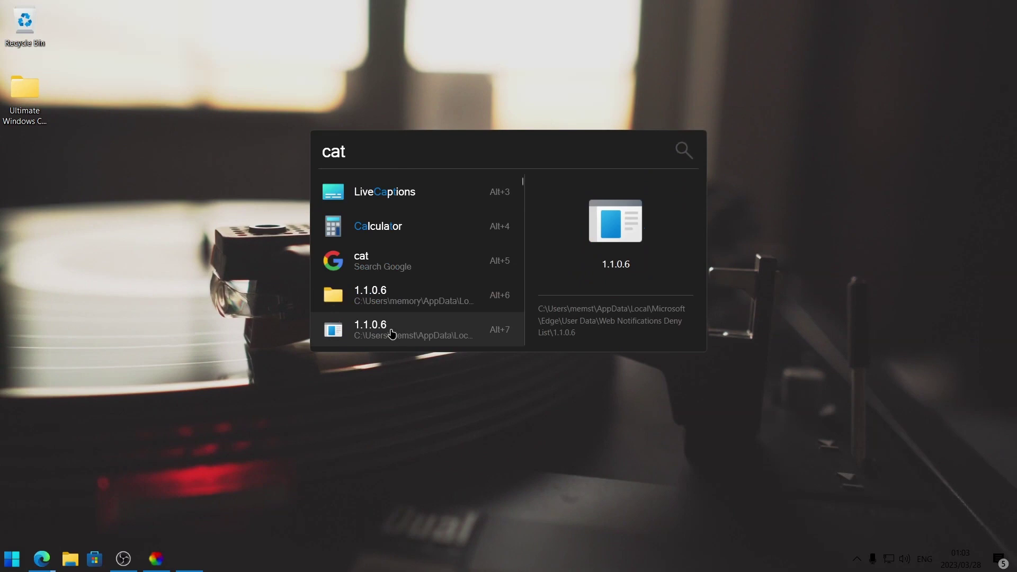
pyautogui.click(382, 268)
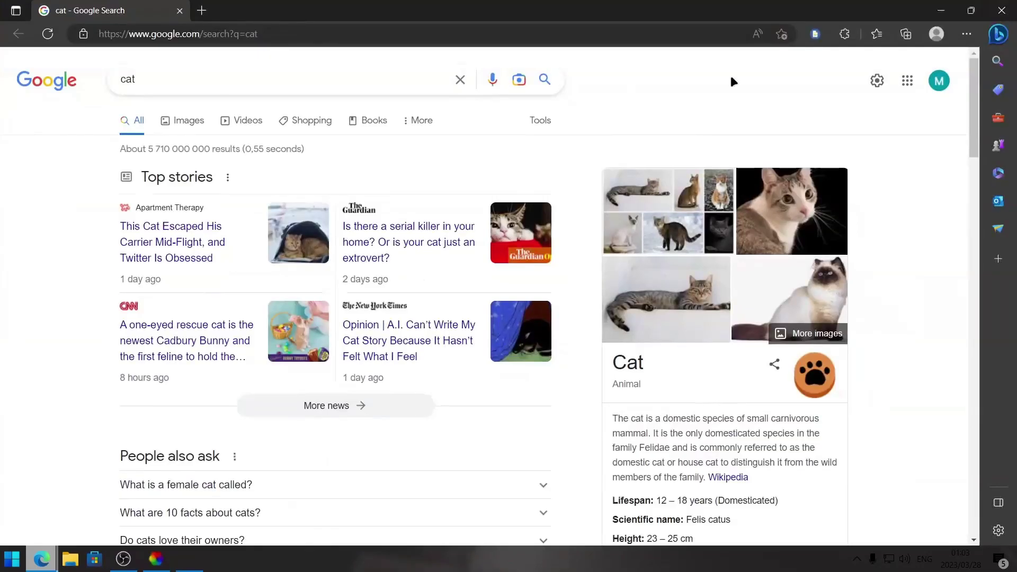
pyautogui.press('super+d')
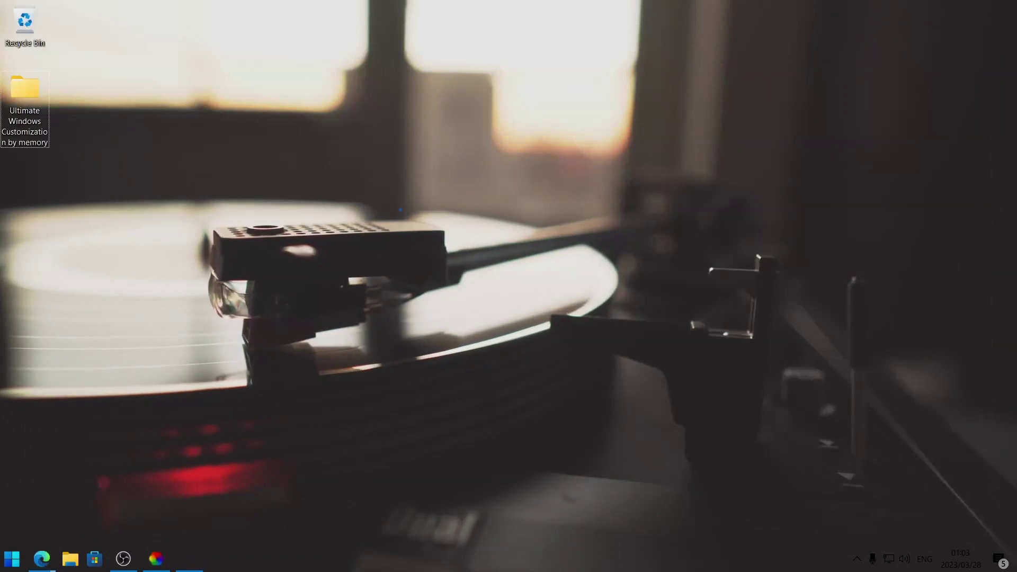
# - Calculate 5*5 in the Flow Launcher search bar and copy the result to the clipboard
pyautogui.hotkey('alt', 'space')
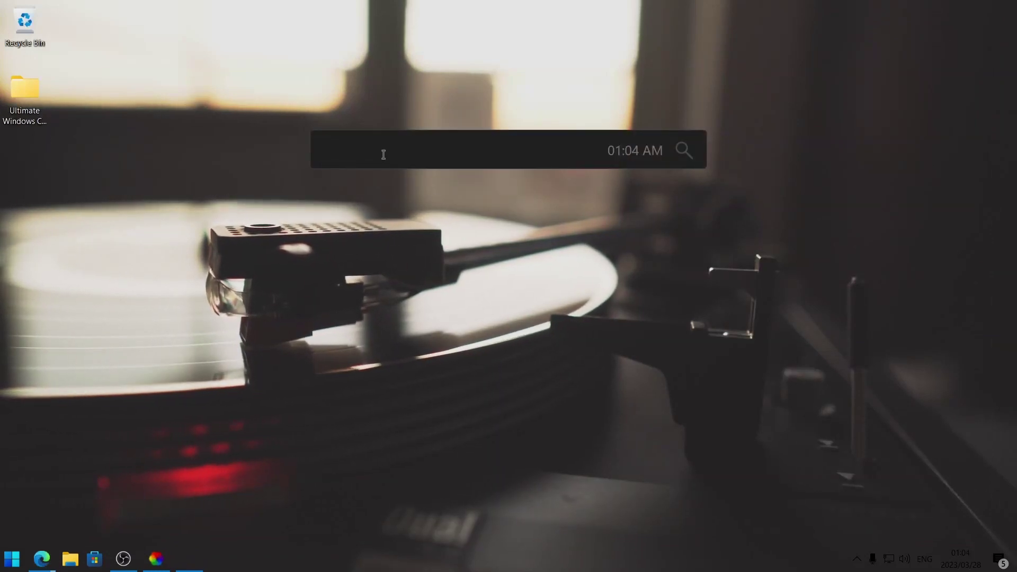
pyautogui.write('5*5')
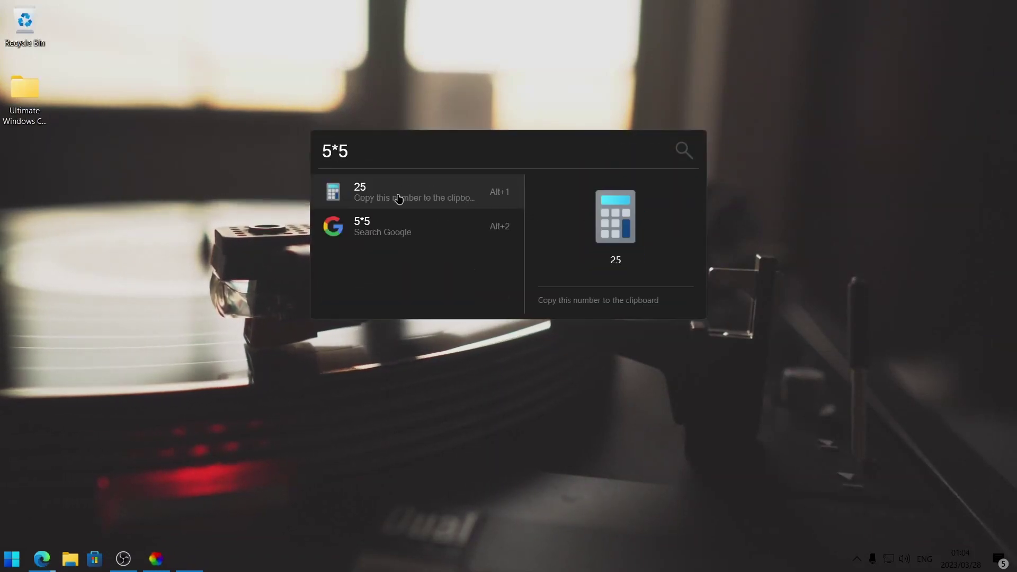
pyautogui.click(379, 194)
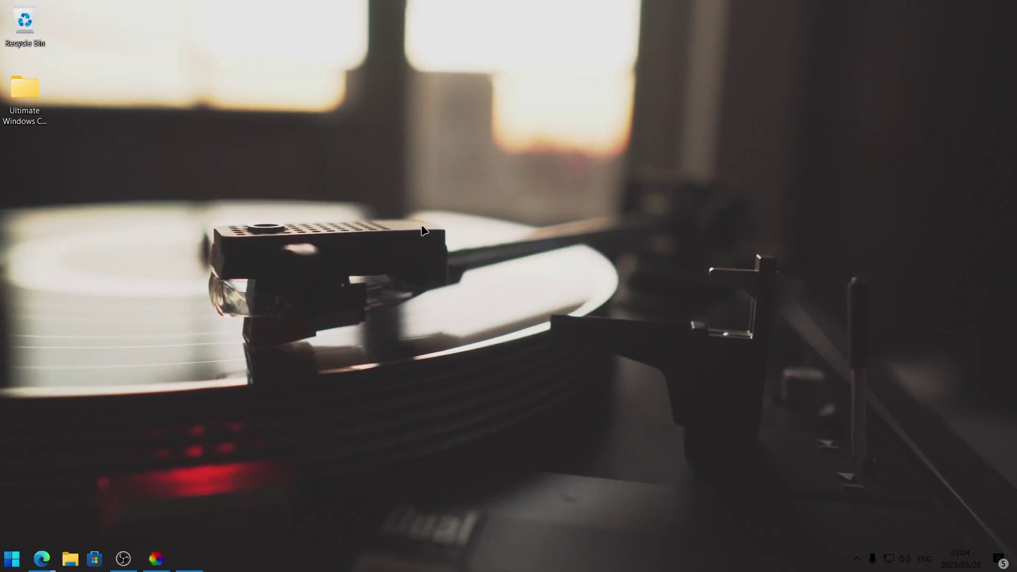
# - Open This PC from the desktop's context menu, look through its navigation pane, and close the window
pyautogui.rightClick(423, 230)
pyautogui.click(422, 227)
pyautogui.rightClick(394, 228)
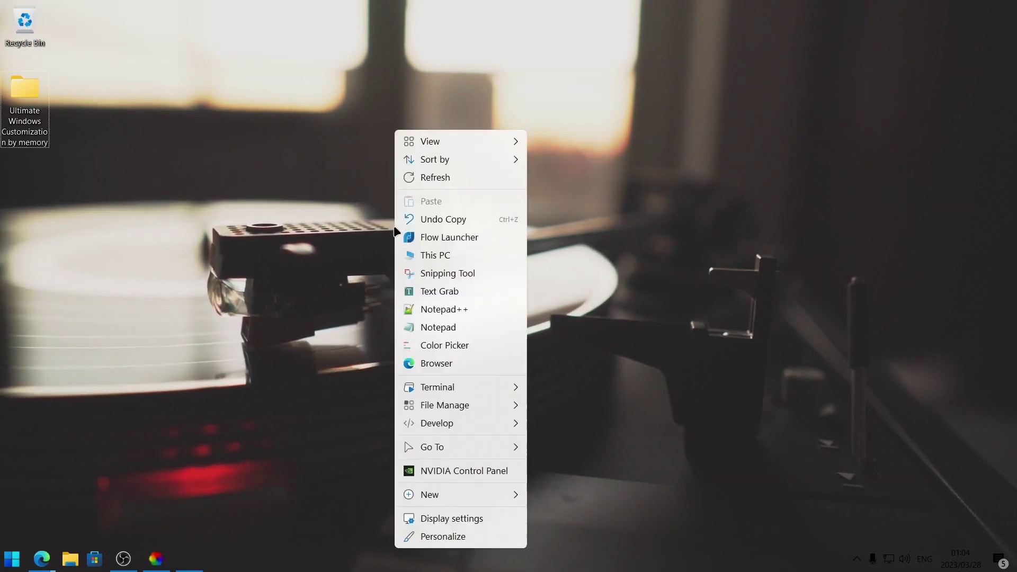
pyautogui.click(436, 256)
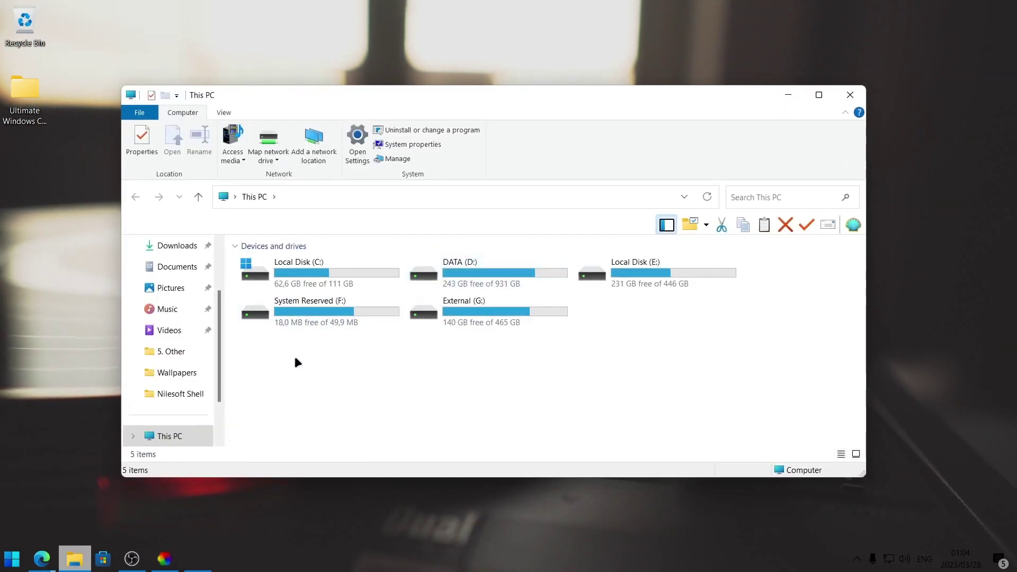
pyautogui.scroll(2, 180, 334)
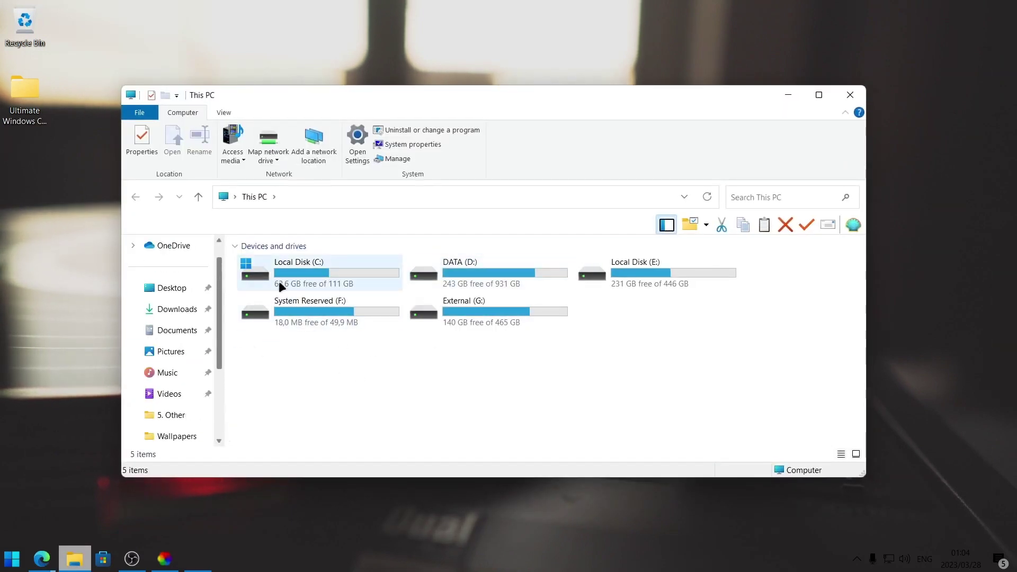
pyautogui.scroll(-3, 180, 338)
pyautogui.click(850, 94)
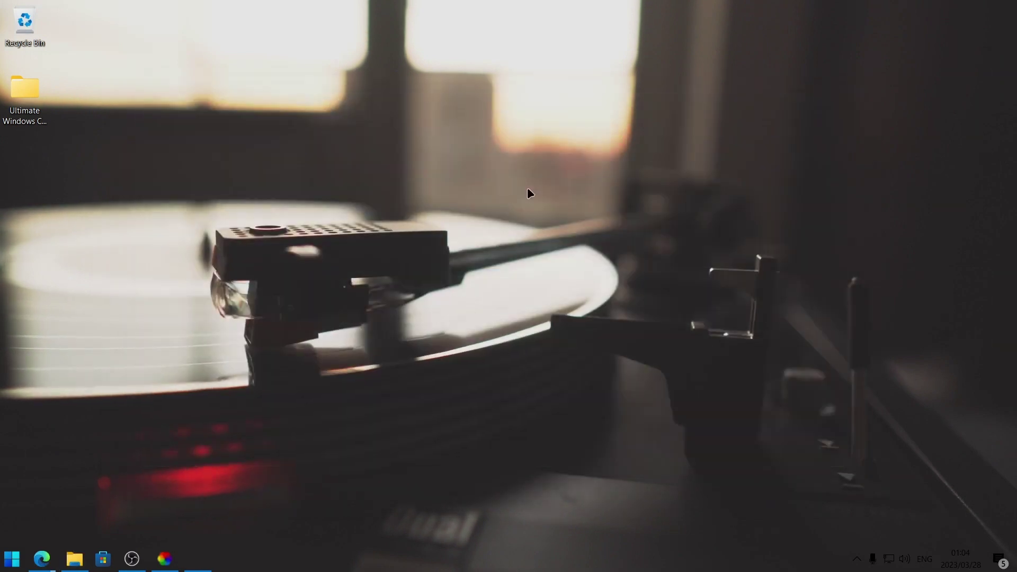
# - Open the Snipping Tool from the desktop's context menu, switch it to screen recording mode, and close it
pyautogui.rightClick(507, 199)
pyautogui.click(534, 273)
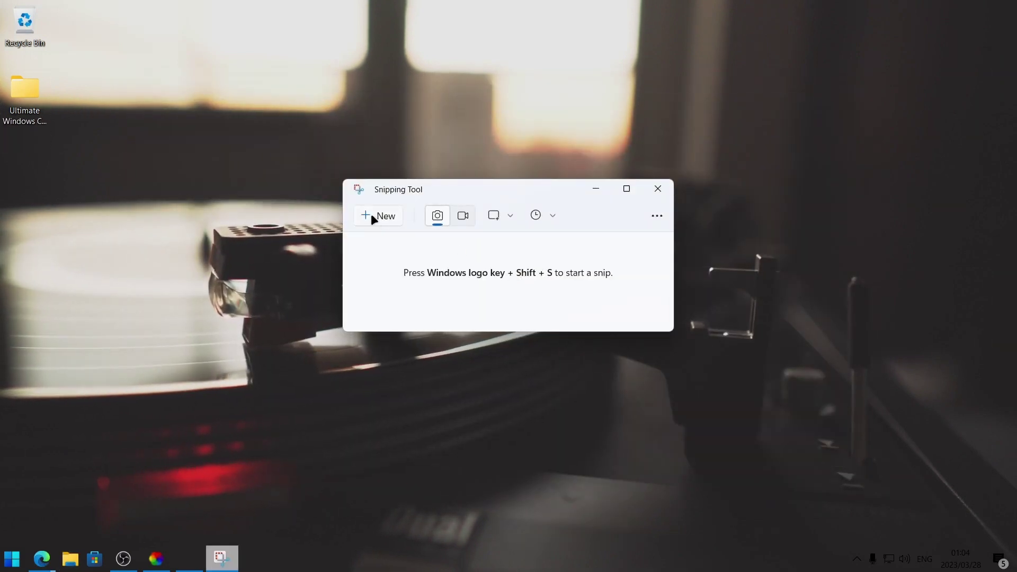
pyautogui.click(463, 217)
pyautogui.click(657, 189)
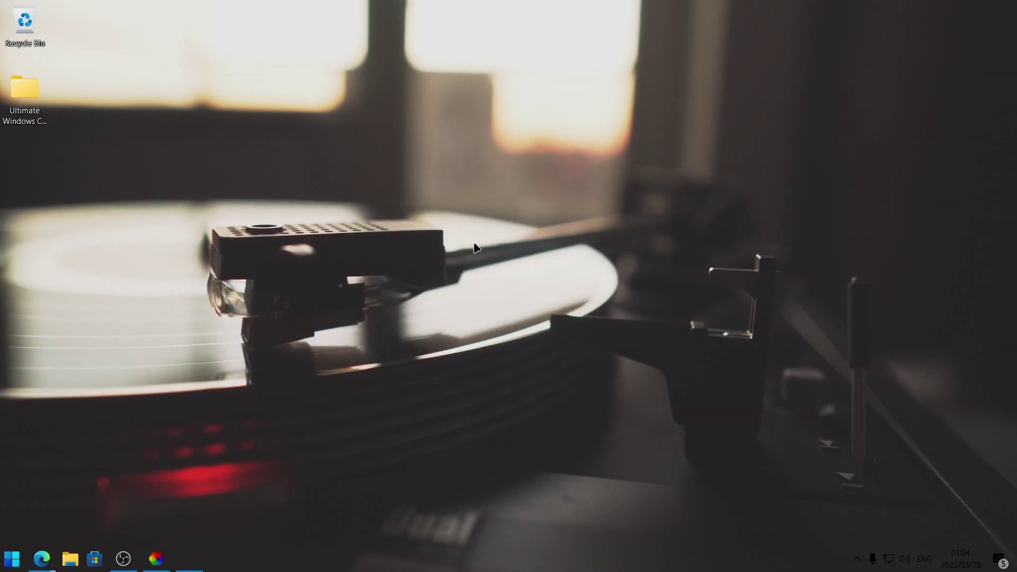
# - Open Text Grab from the desktop's context menu, accept its welcome page, and grab the "How Text Grab is Different" heading and opening lines
pyautogui.rightClick(446, 286)
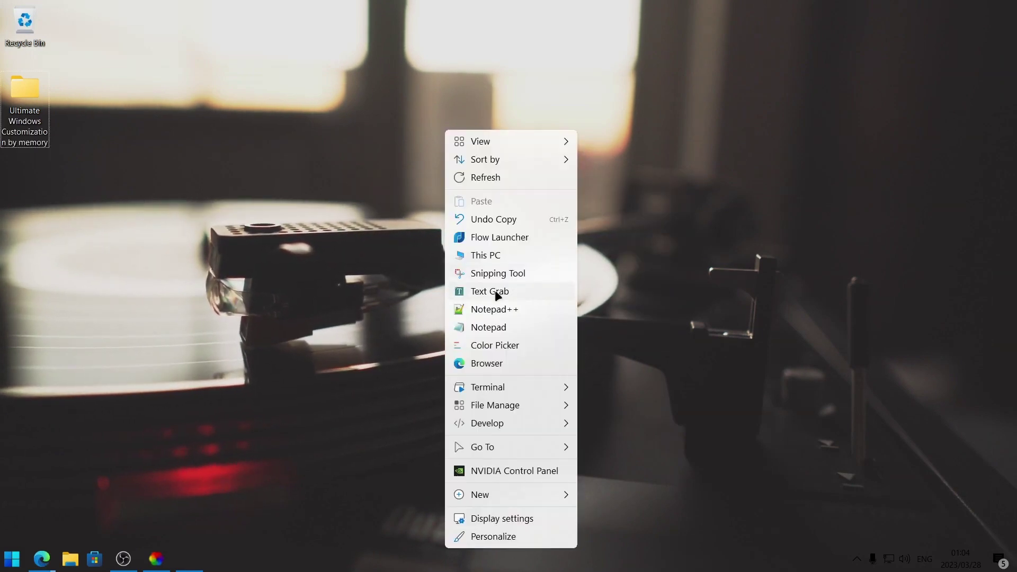
pyautogui.click(495, 291)
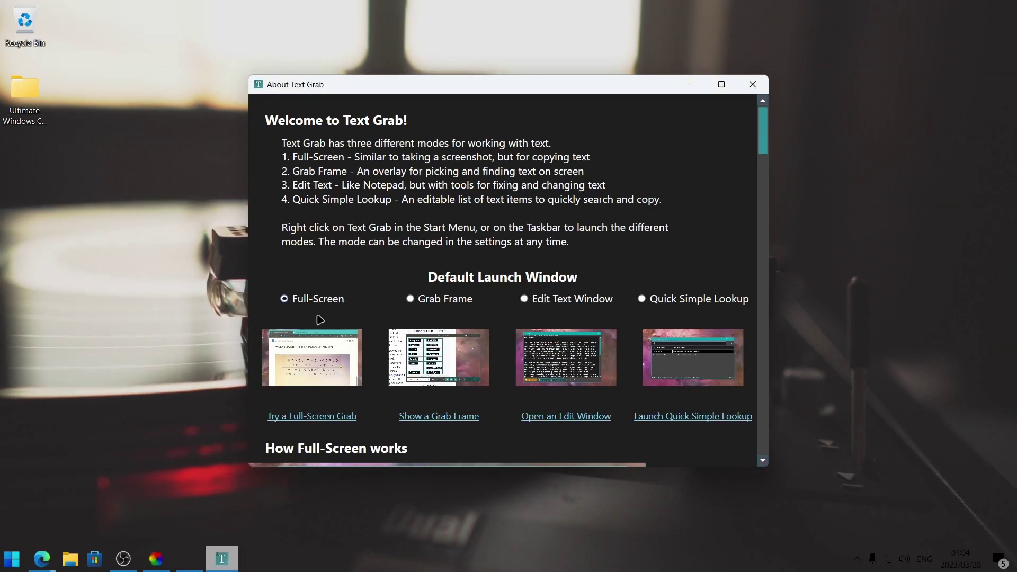
pyautogui.scroll(-15, 323, 312)
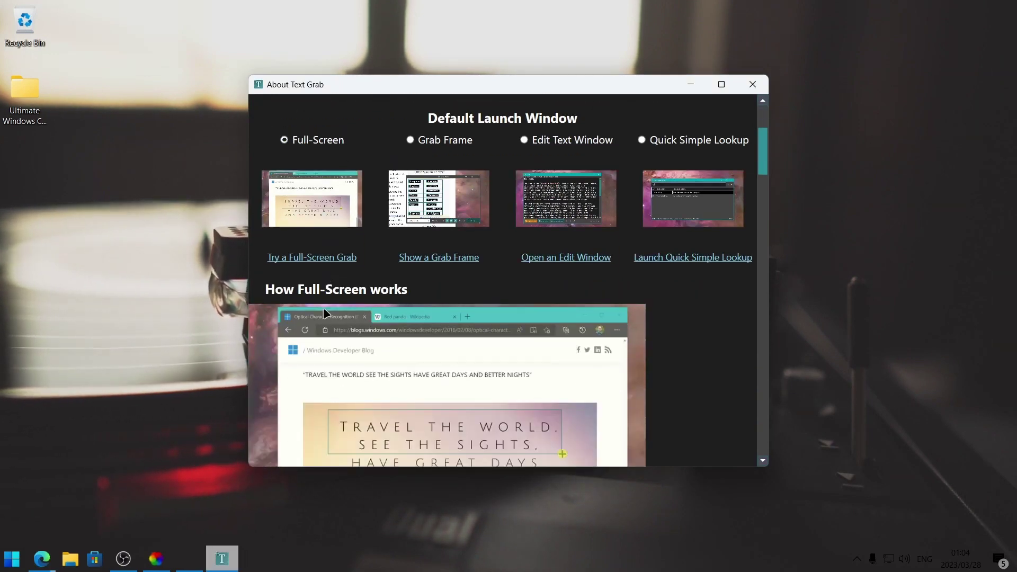
pyautogui.scroll(-15, 332, 318)
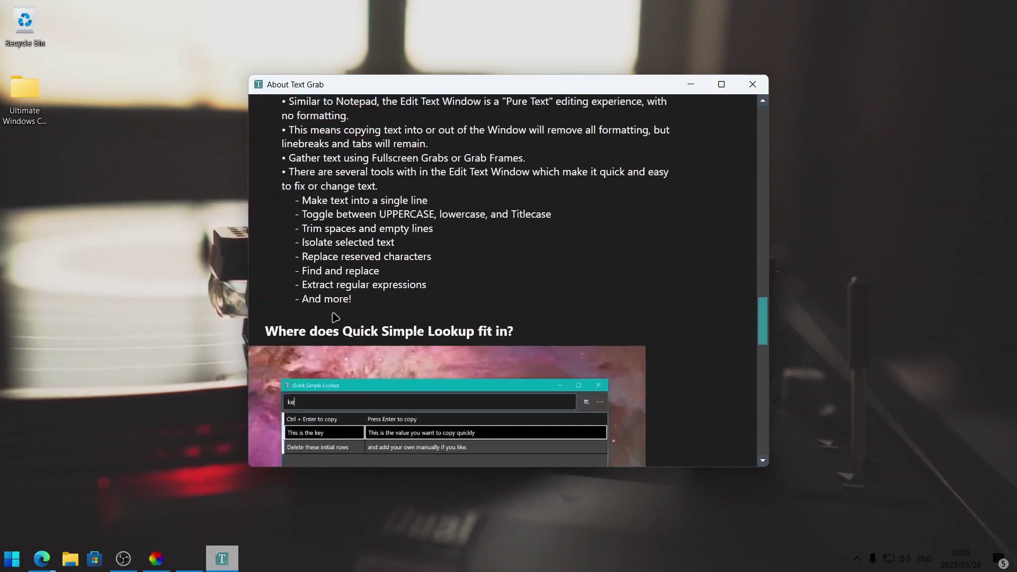
pyautogui.click(713, 447)
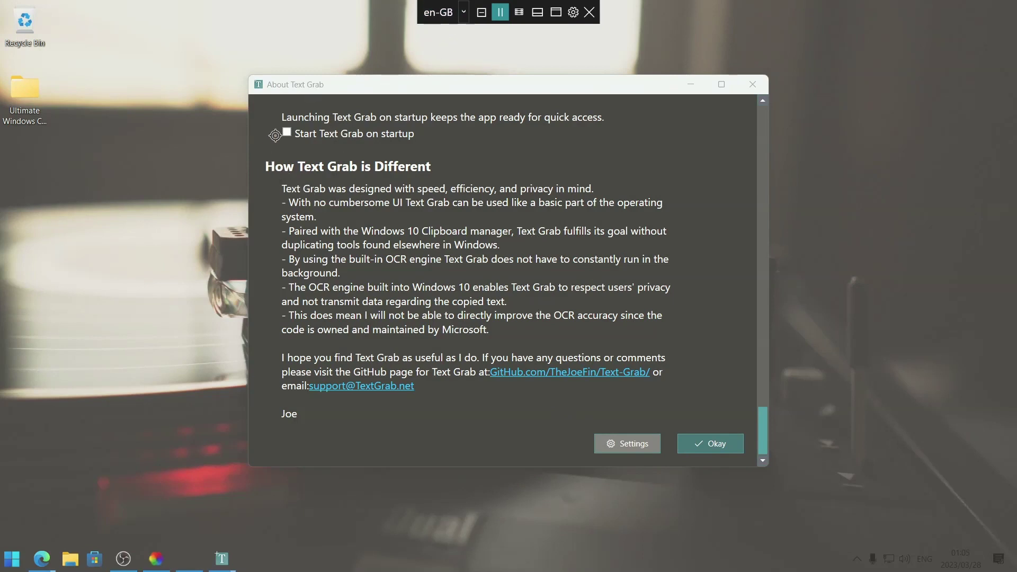
pyautogui.moveTo(259, 154); pyautogui.dragTo(674, 214)
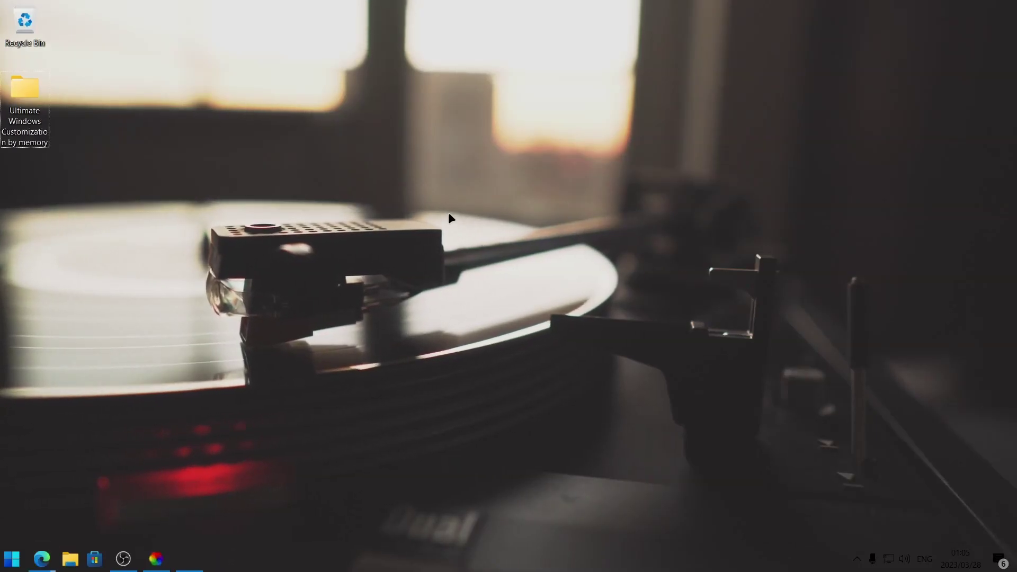
# - Open Notepad from the desktop's context menu and paste the grabbed text into the untitled document
pyautogui.rightClick(449, 216)
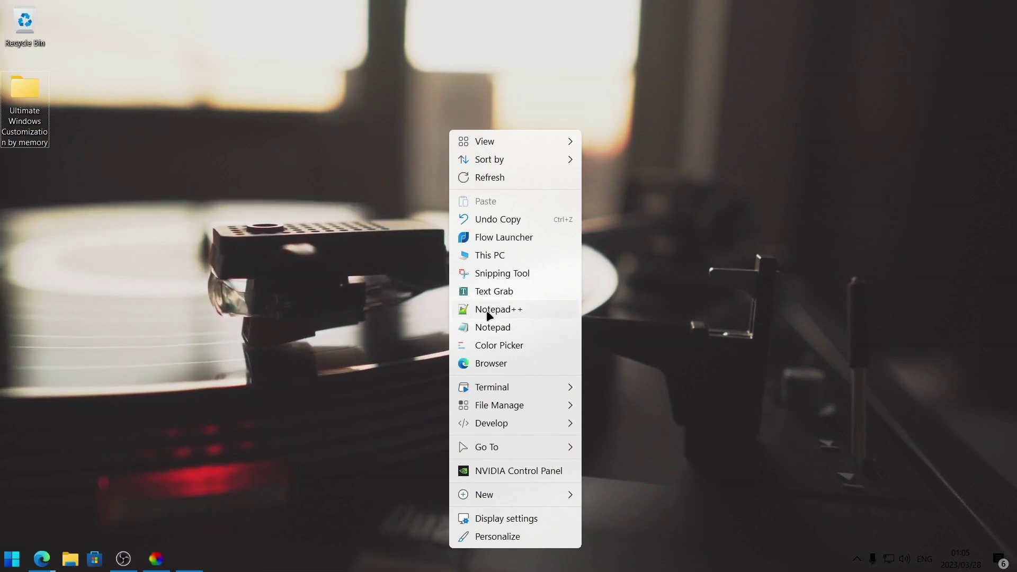
pyautogui.click(526, 345)
pyautogui.rightClick(281, 179)
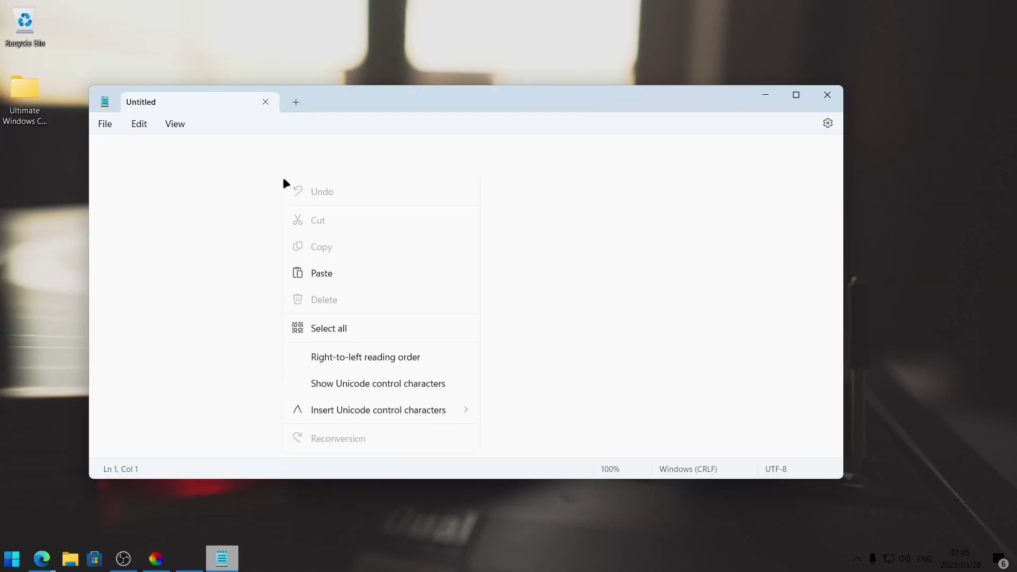
pyautogui.click(319, 274)
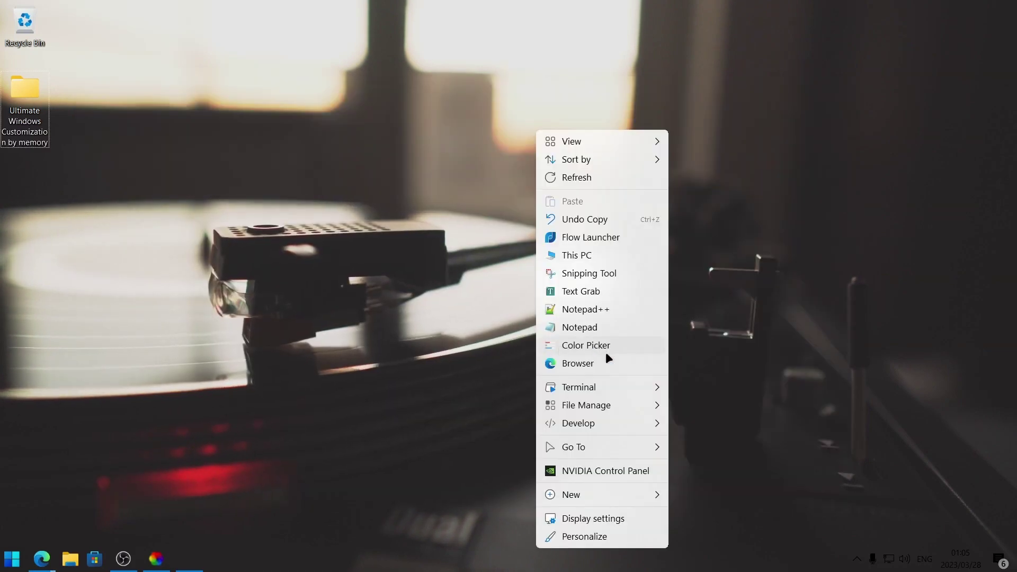
# - Open Color Picker from the desktop's context menu, sample the red glow in the wallpaper, view the color's copy options, and leave the tool
pyautogui.click(565, 347)
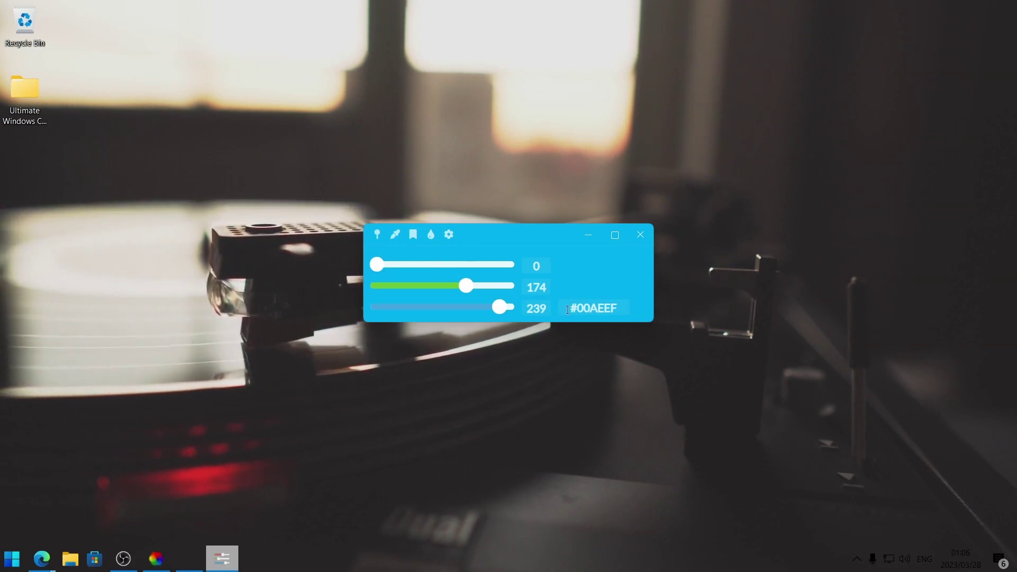
pyautogui.click(395, 236)
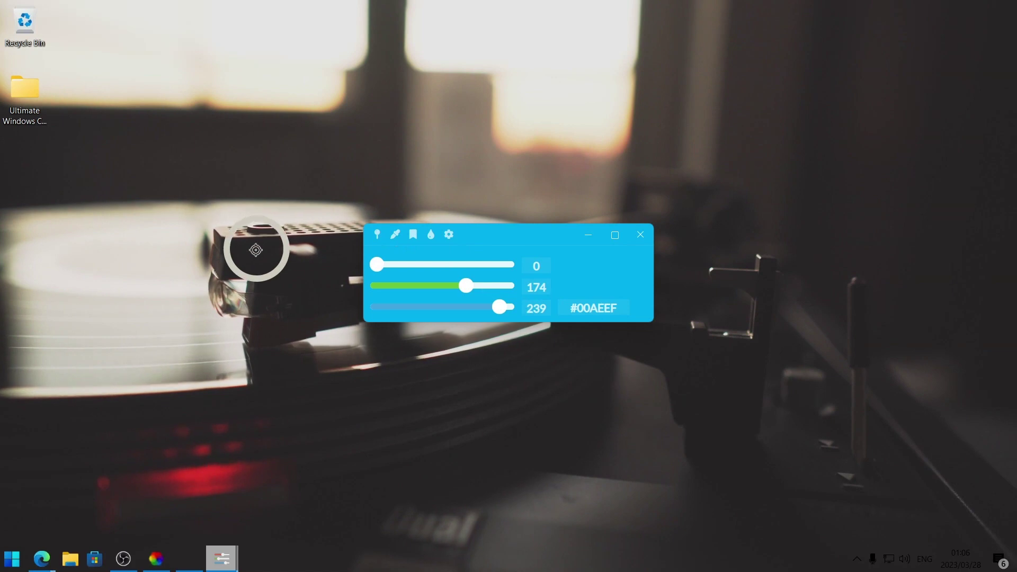
pyautogui.click(200, 474)
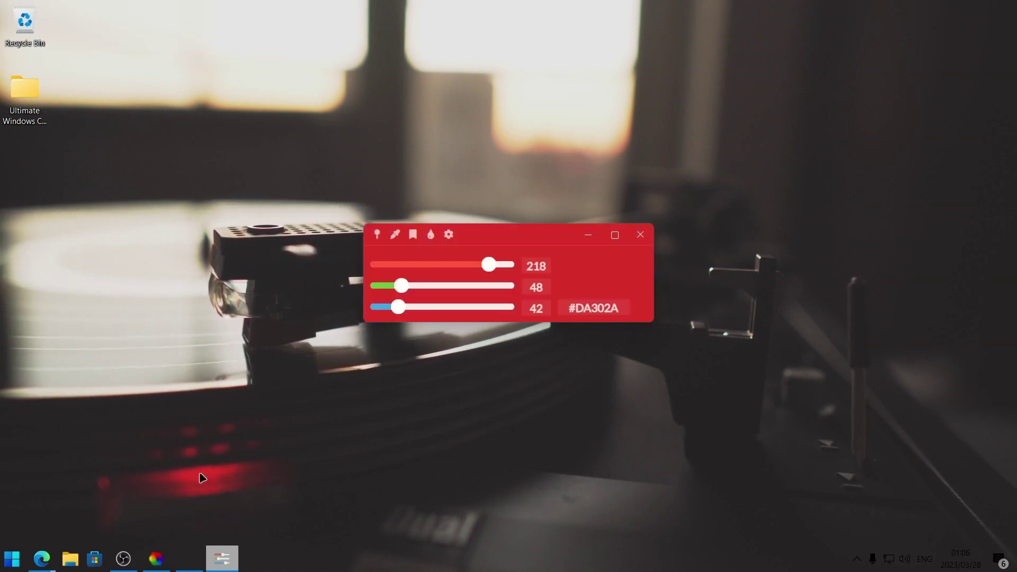
pyautogui.rightClick(578, 315)
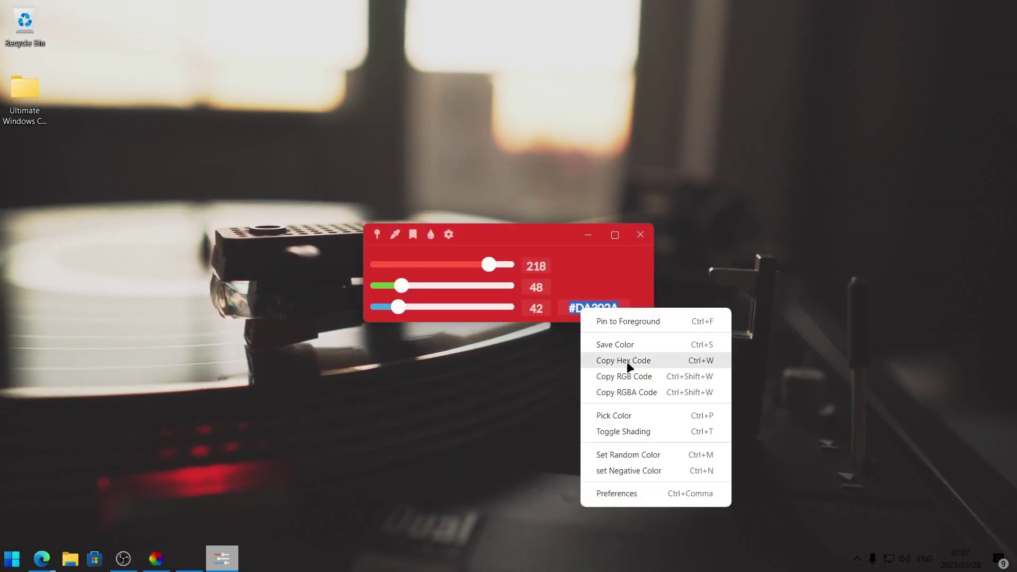
pyautogui.click(586, 280)
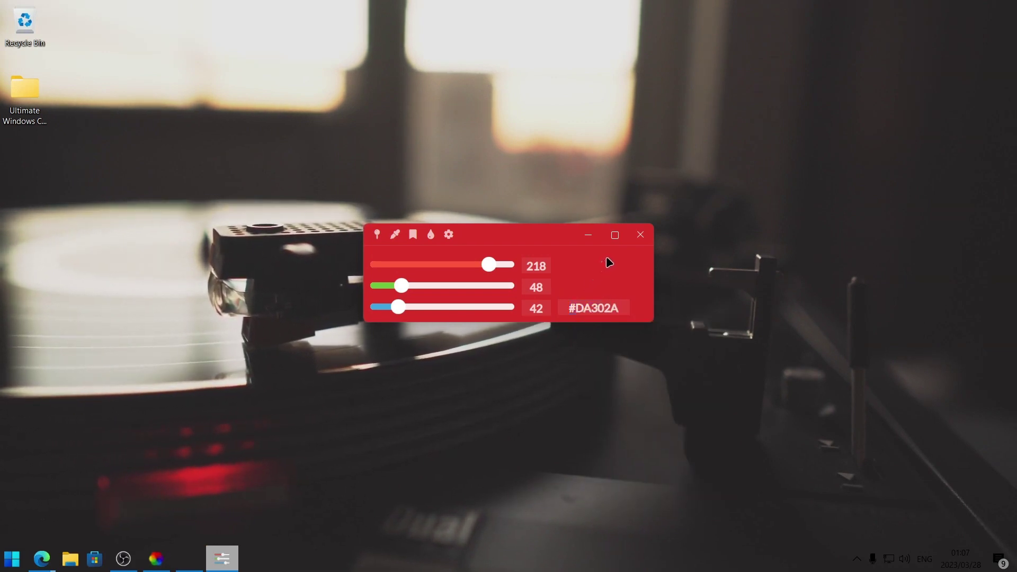
pyautogui.click(588, 234)
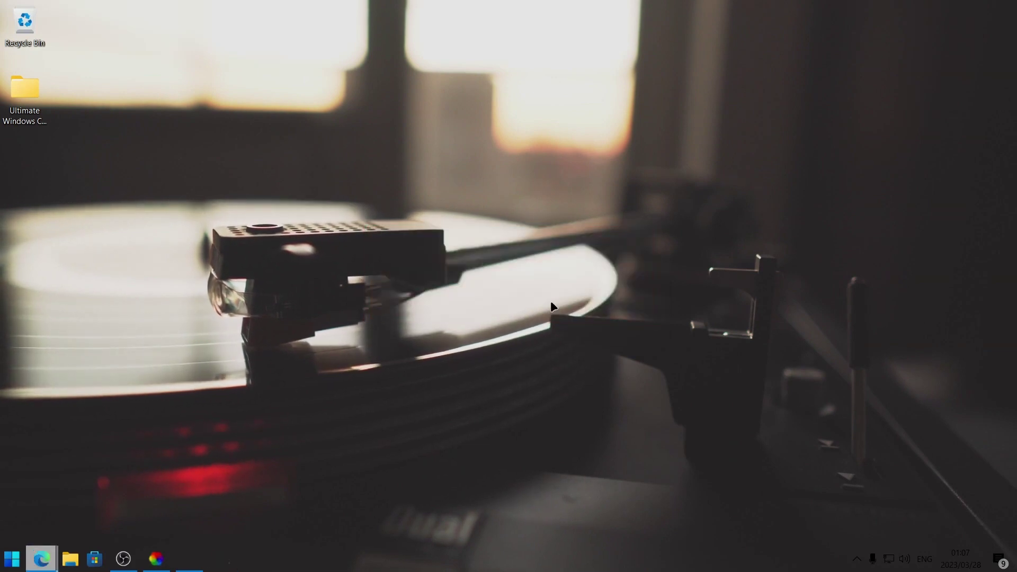
# - Open the Google home page through the desktop context menu's Browser entry, maximize the window, and close it
pyautogui.rightClick(572, 290)
pyautogui.press('Escape')
pyautogui.press('super+1')
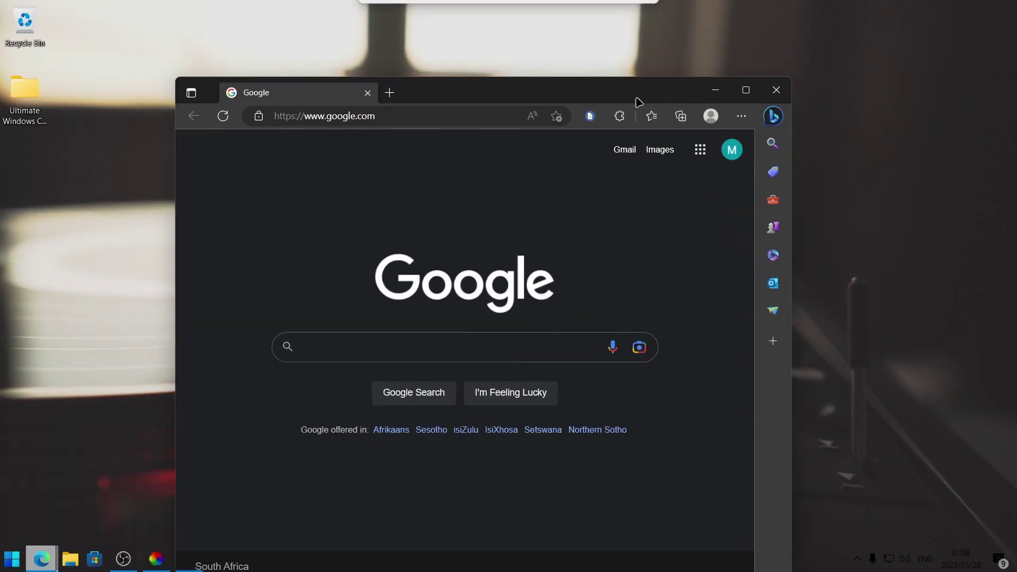
pyautogui.click(746, 90)
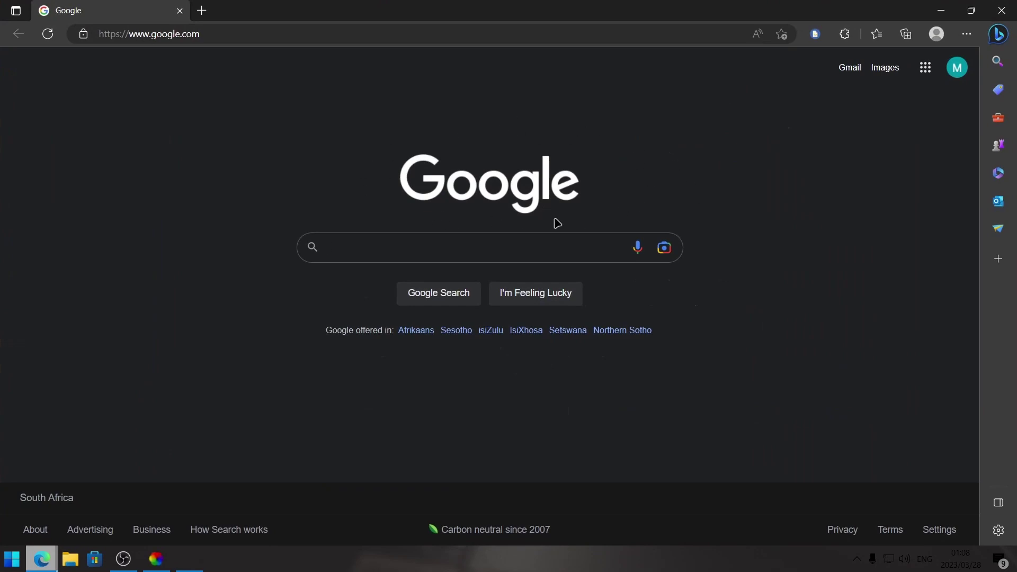
pyautogui.click(1006, 13)
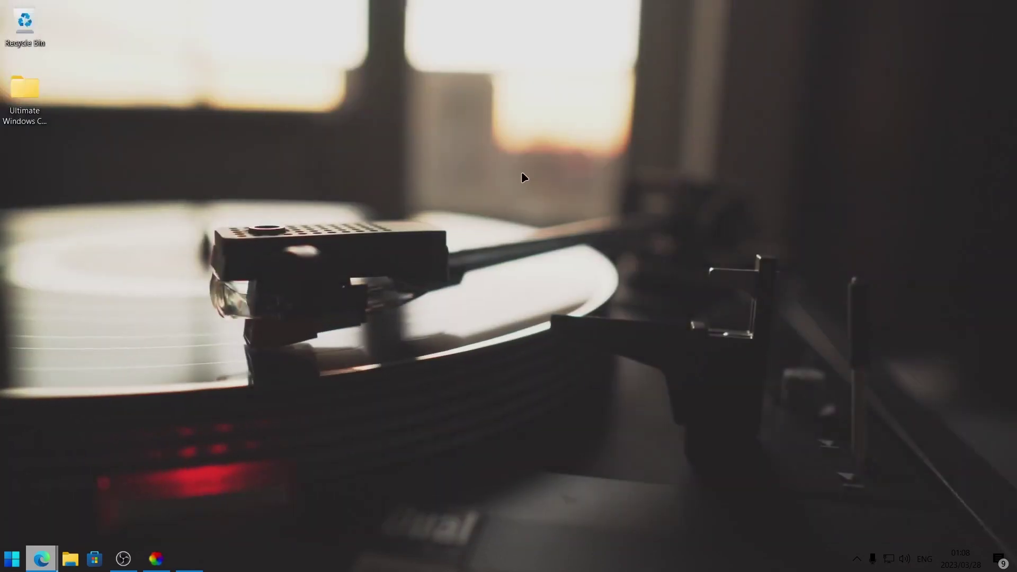
# - Search Google for "news today" through Flow Launcher, opened from the desktop's context menu
pyautogui.rightClick(443, 191)
pyautogui.click(482, 237)
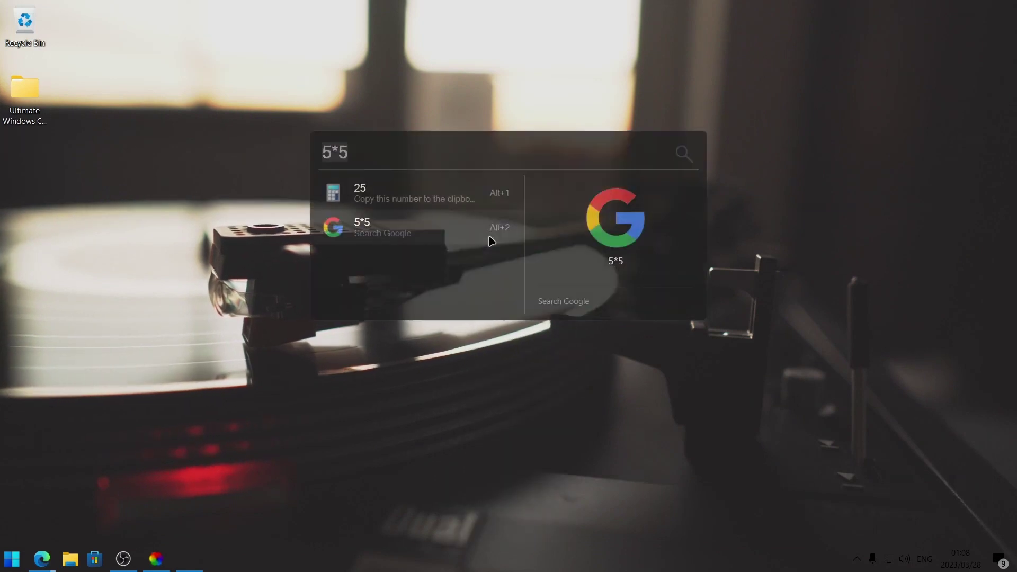
pyautogui.write('news today')
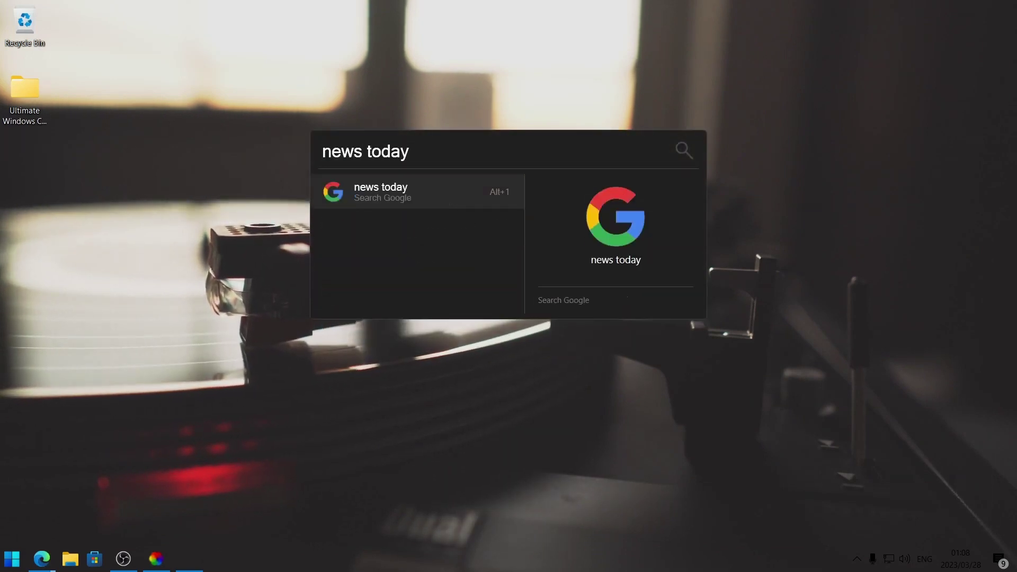
pyautogui.press('Return')
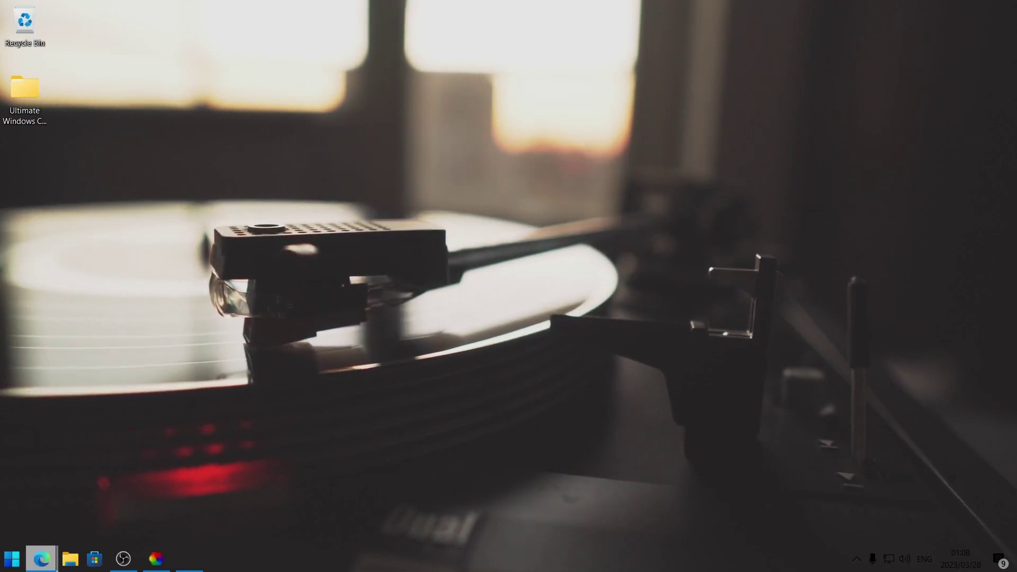
# - Check the Flow Launcher entry in the desktop's context menu, dismiss the menu, and bring up the launcher's search bar directly
pyautogui.rightClick(511, 258)
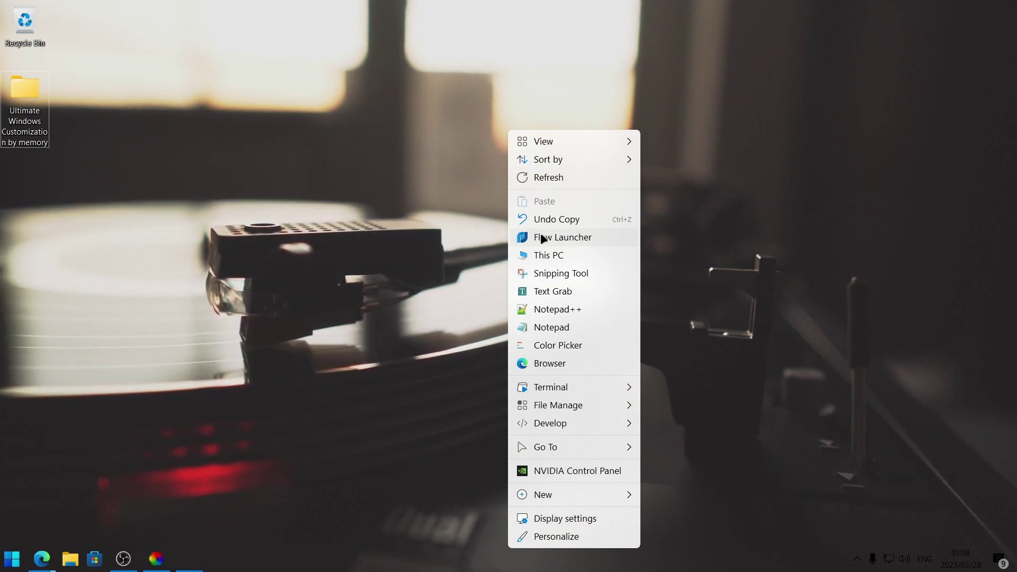
pyautogui.click(460, 263)
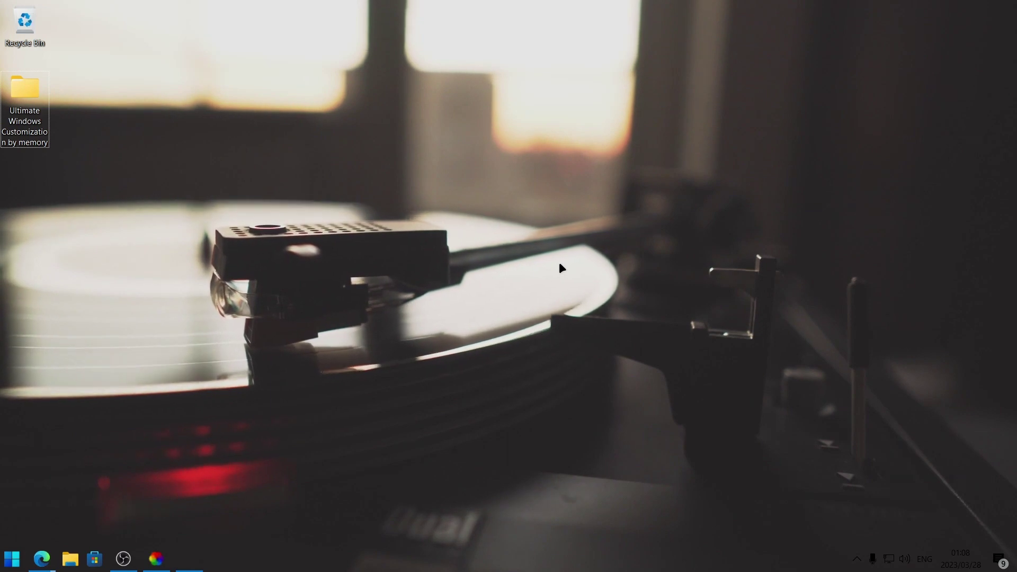
pyautogui.hotkey('alt', 'space')
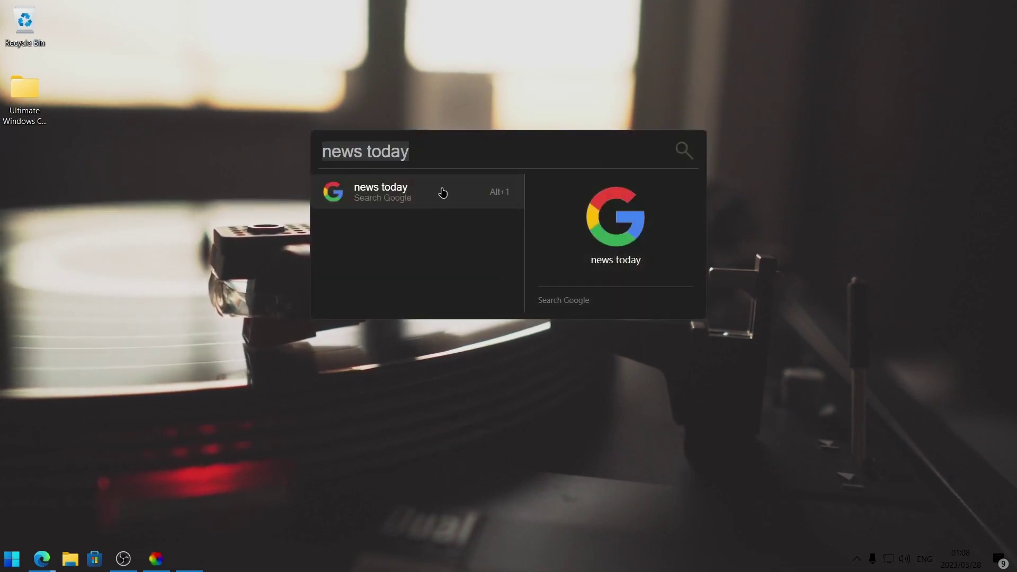
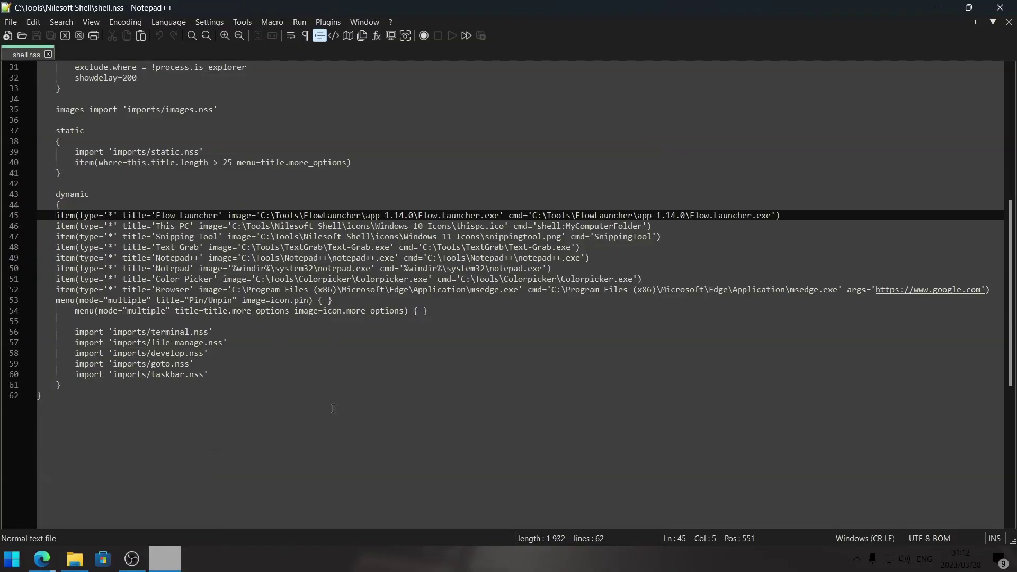
# - Check the custom entries in the taskbar's context menu
pyautogui.rightClick(310, 559)
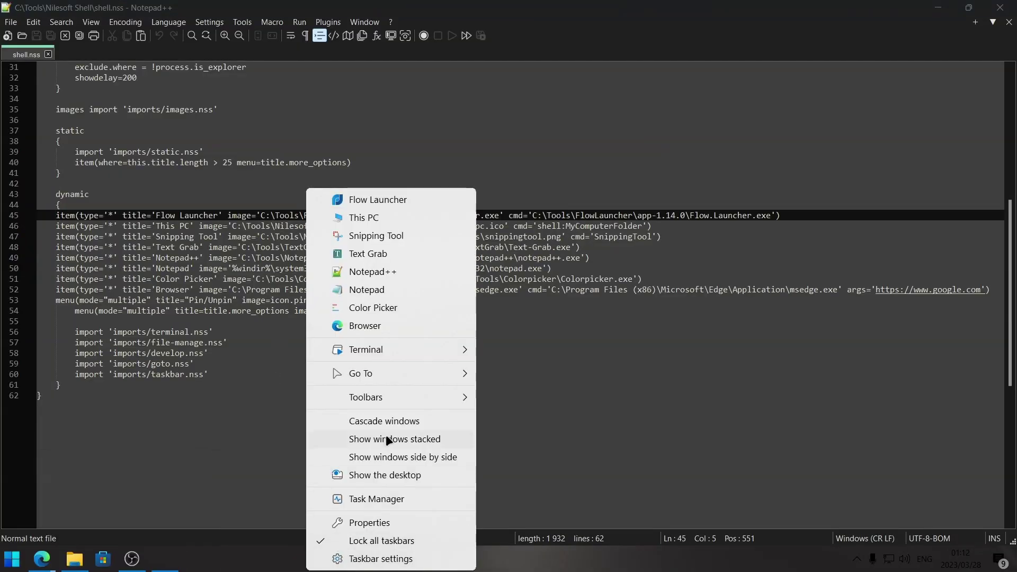
pyautogui.click(350, 326)
# - Duplicate the Browser item line in shell.nss directly below the original and set the copy's title to OneDrive
pyautogui.moveTo(57, 289); pyautogui.dragTo(995, 293)
pyautogui.hotkey('ctrl', 'c')
pyautogui.click(996, 291)
pyautogui.press('Return')
pyautogui.hotkey('ctrl', 'v')
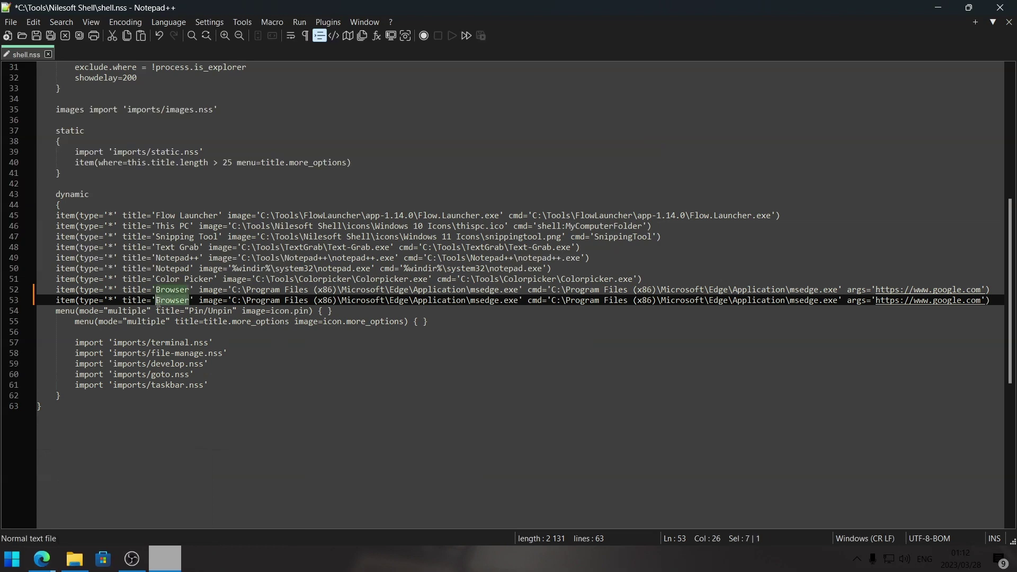
pyautogui.write('OneDrive')
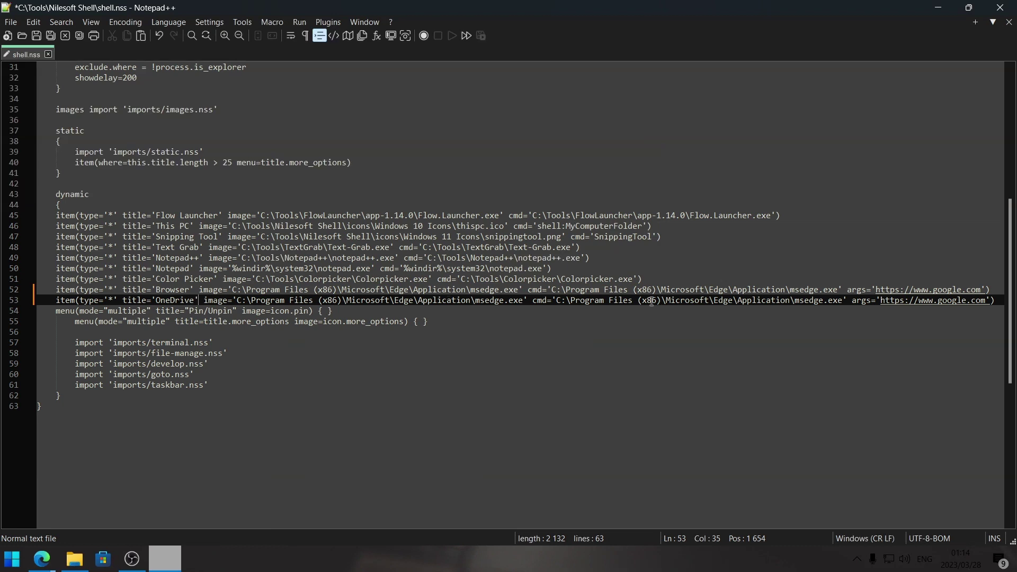
# - Open the file location of OneDrive from the Start menu's program list and locate the OneDrive application in that folder
pyautogui.hotkey('ctrl', 'End')
pyautogui.press('super')
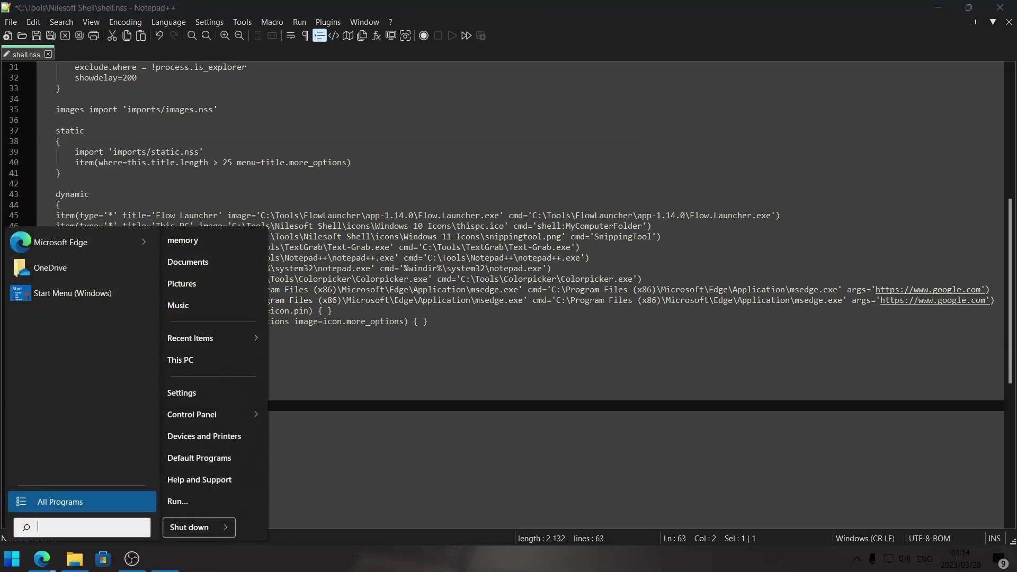
pyautogui.click(49, 502)
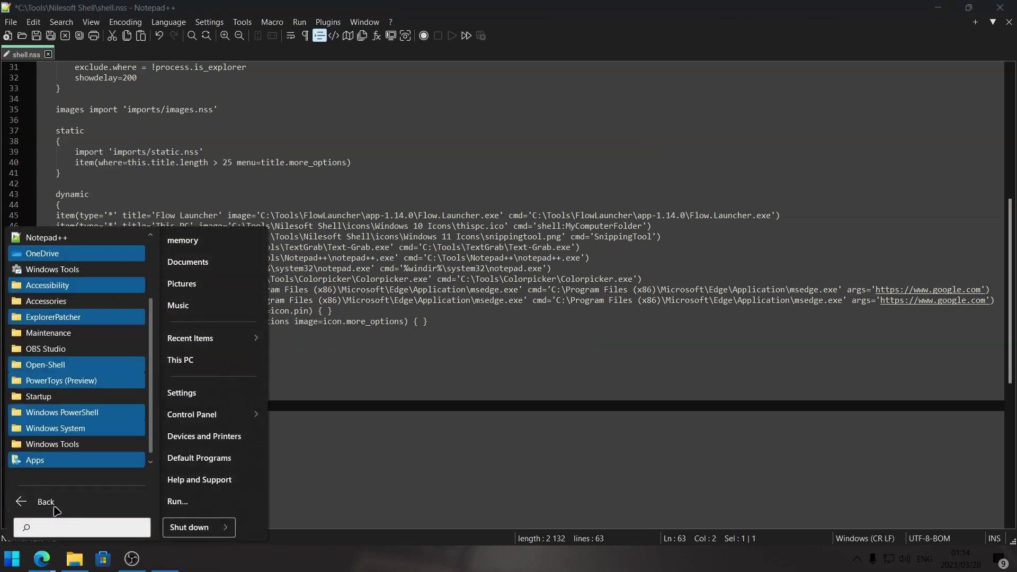
pyautogui.rightClick(46, 256)
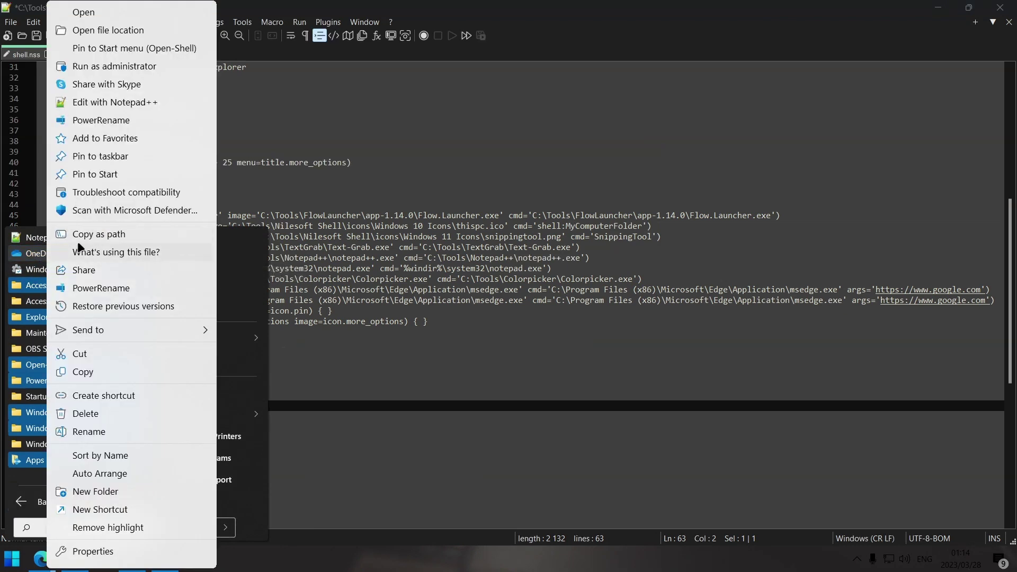
pyautogui.click(109, 30)
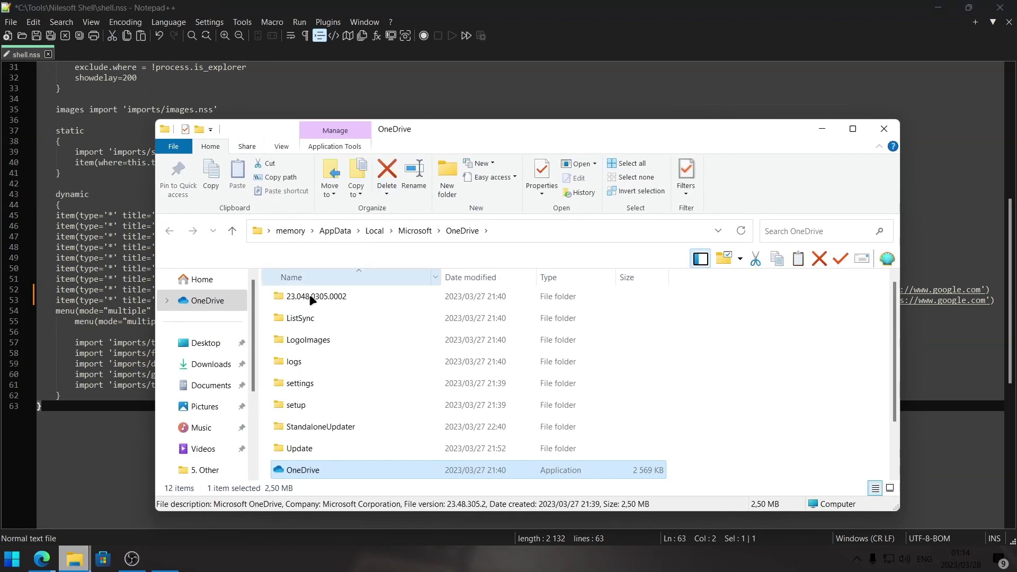
pyautogui.scroll(-1, 353, 383)
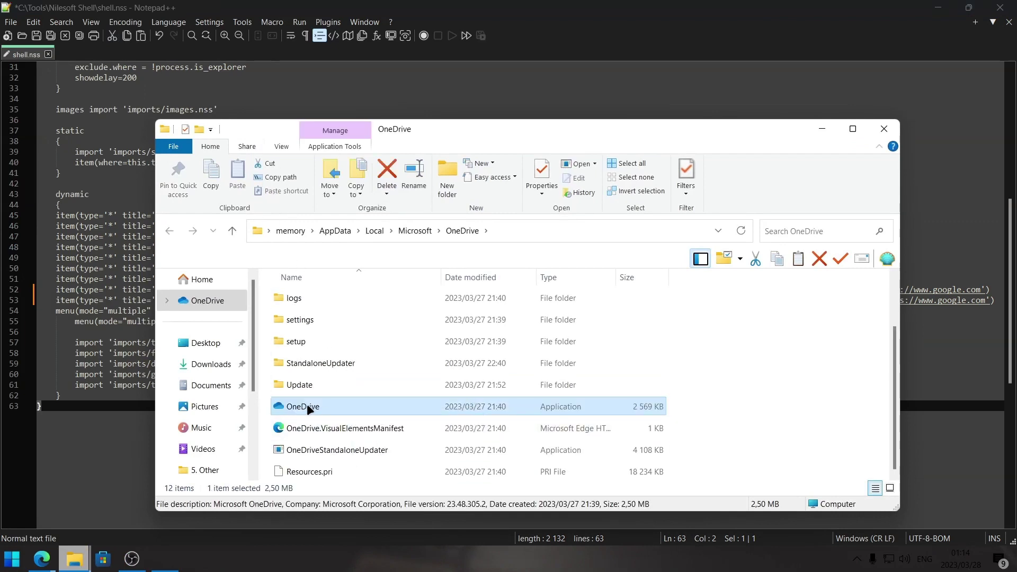
# - Copy the full path of the OneDrive application, including OneDrive.exe, and minimize the folder window
pyautogui.rightClick(367, 405)
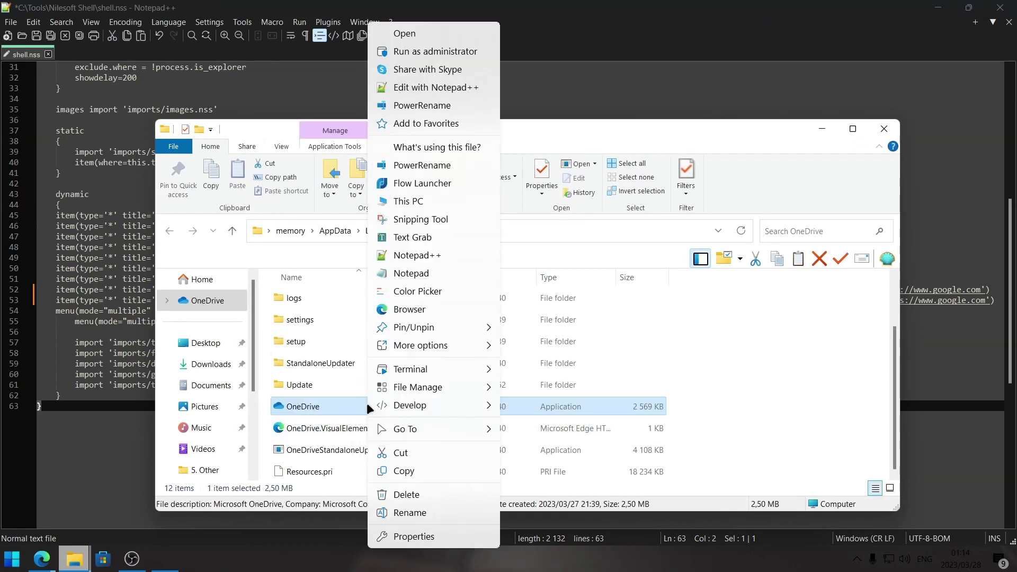
pyautogui.moveTo(423, 368)
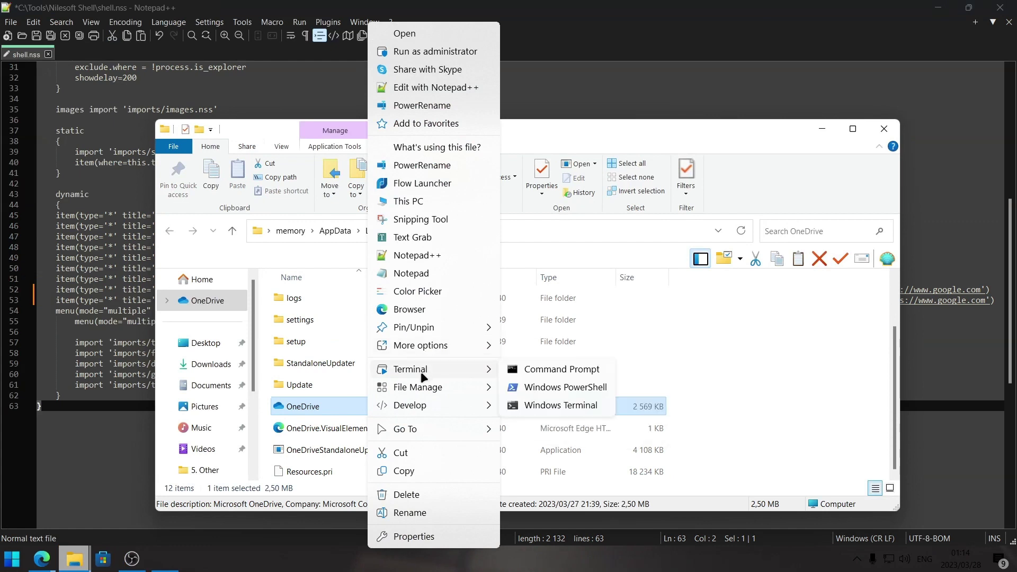
pyautogui.moveTo(418, 390)
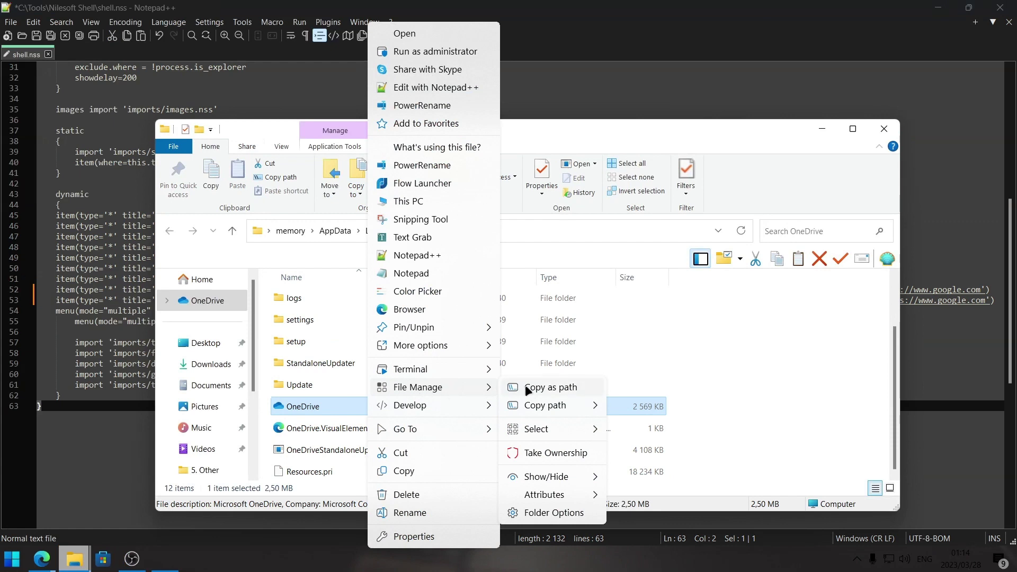
pyautogui.moveTo(564, 402)
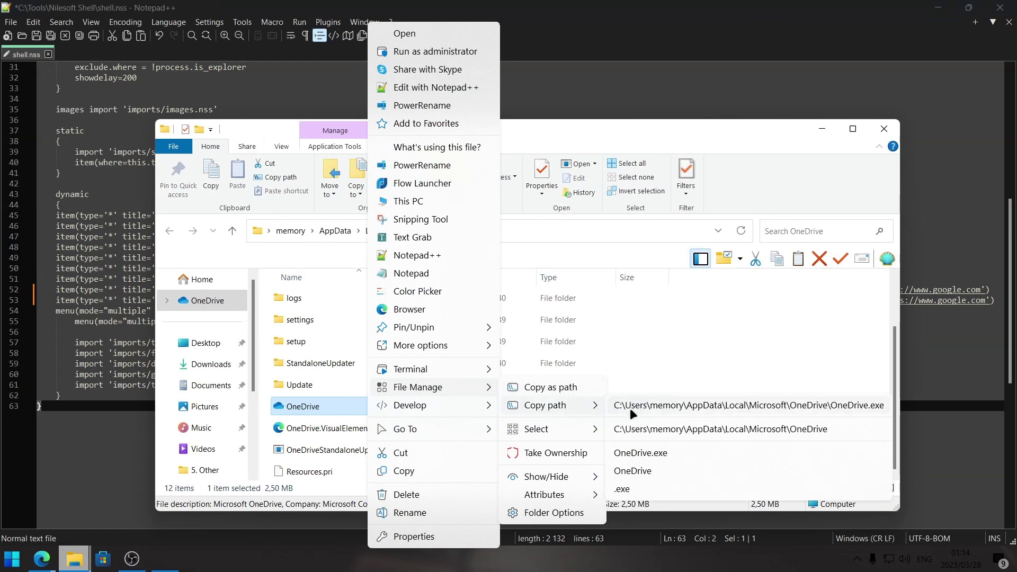
pyautogui.click(685, 405)
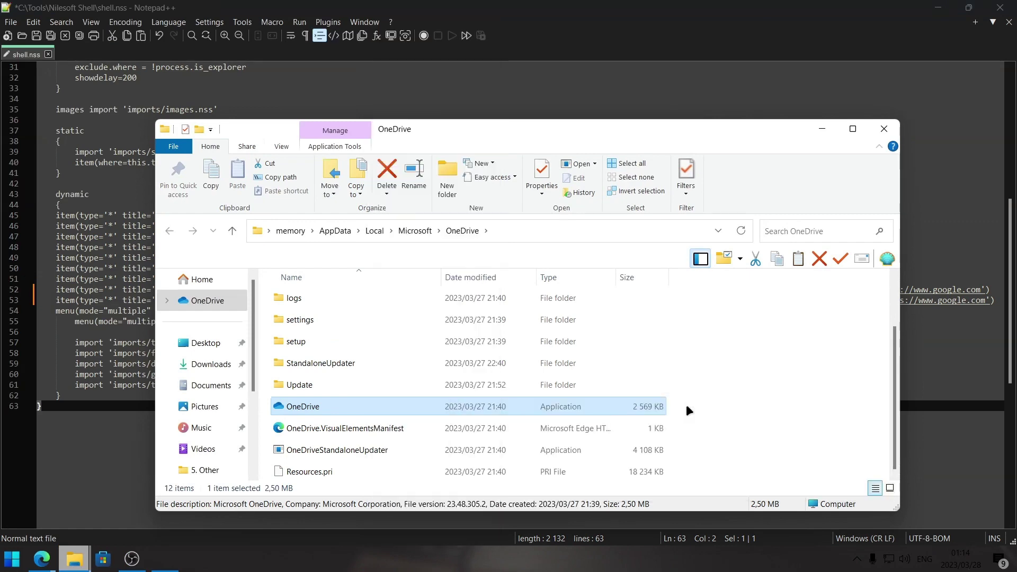
pyautogui.click(821, 131)
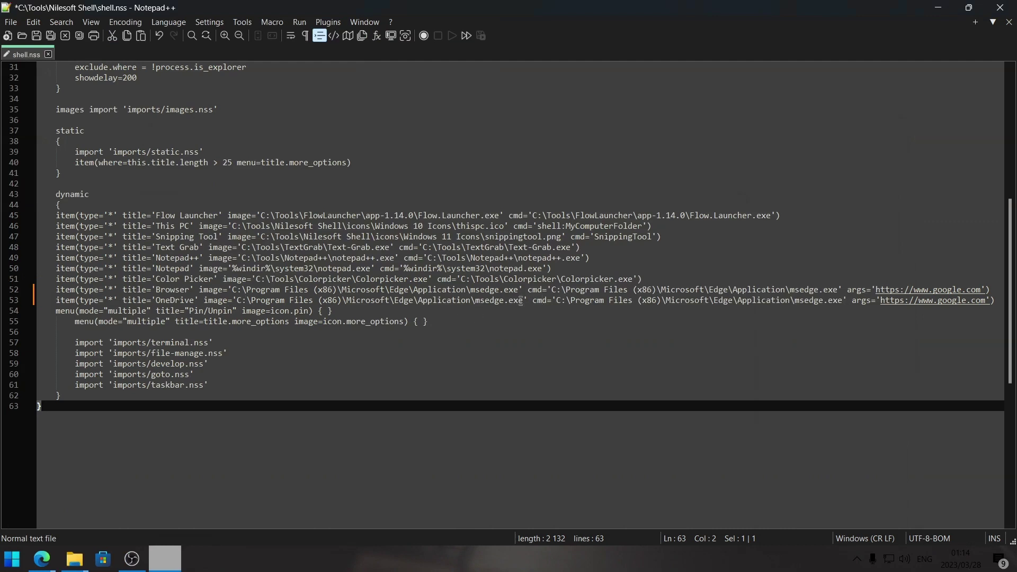
# - Replace both the image and cmd paths in the OneDrive item line with the copied OneDrive.exe path
pyautogui.moveTo(520, 300); pyautogui.dragTo(238, 300)
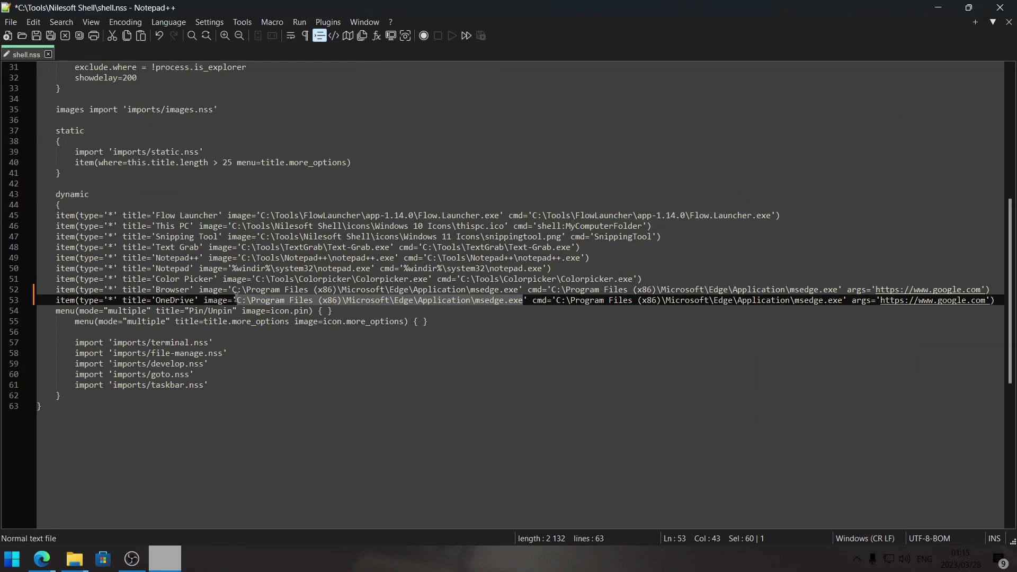
pyautogui.hotkey('ctrl', 'v')
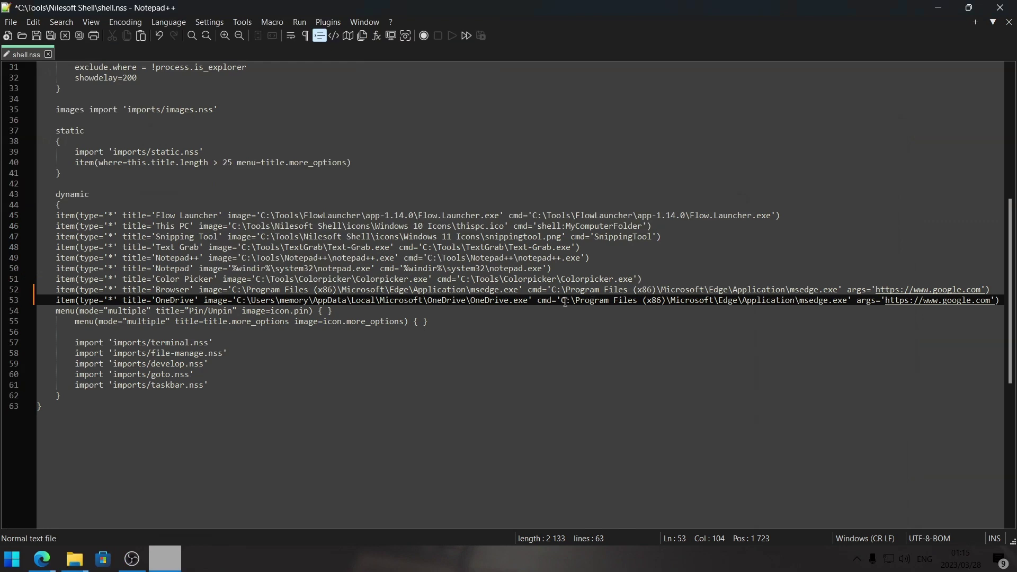
pyautogui.moveTo(562, 300); pyautogui.dragTo(846, 300)
pyautogui.hotkey('ctrl', 'v')
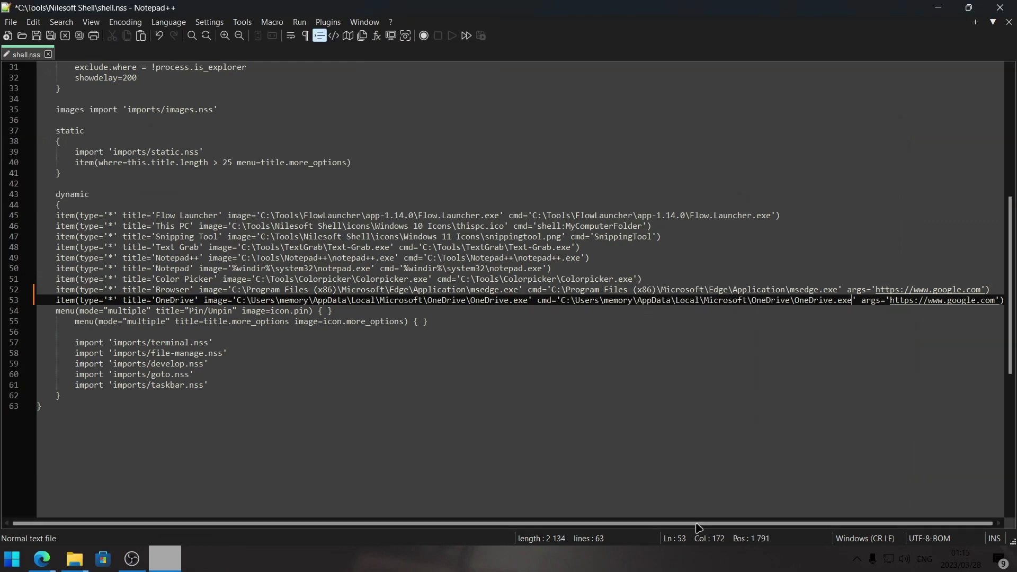
# - Remove the args parameter with the Google address from the OneDrive item line and save shell.nss
pyautogui.moveTo(699, 524); pyautogui.dragTo(699, 524)
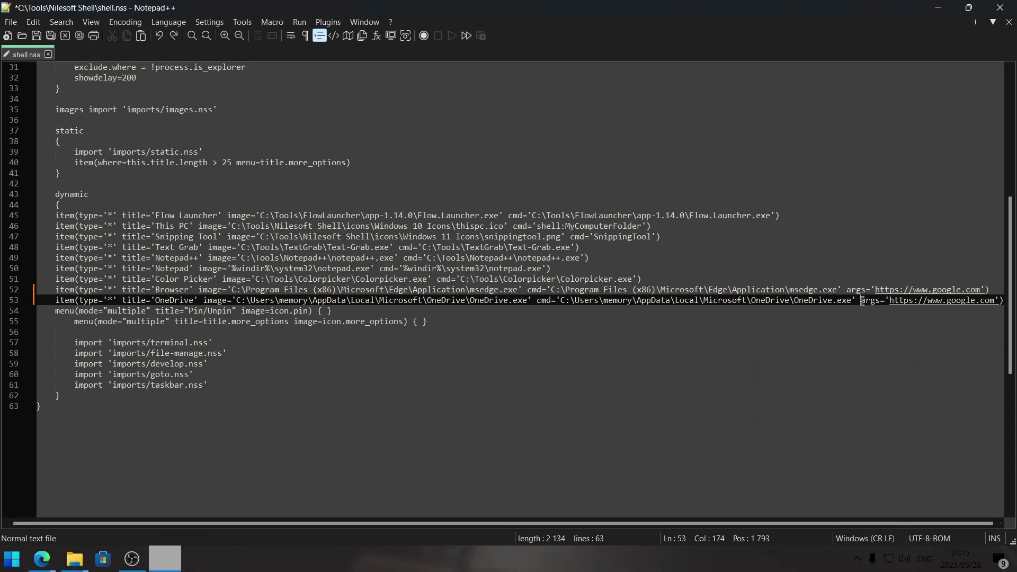
pyautogui.moveTo(885, 300); pyautogui.dragTo(957, 300)
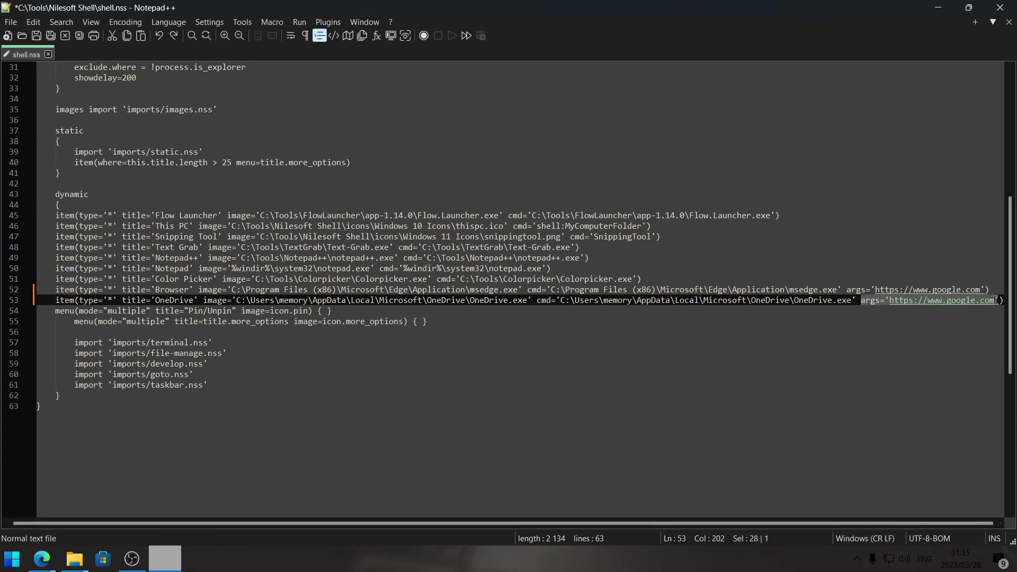
pyautogui.press('Delete')
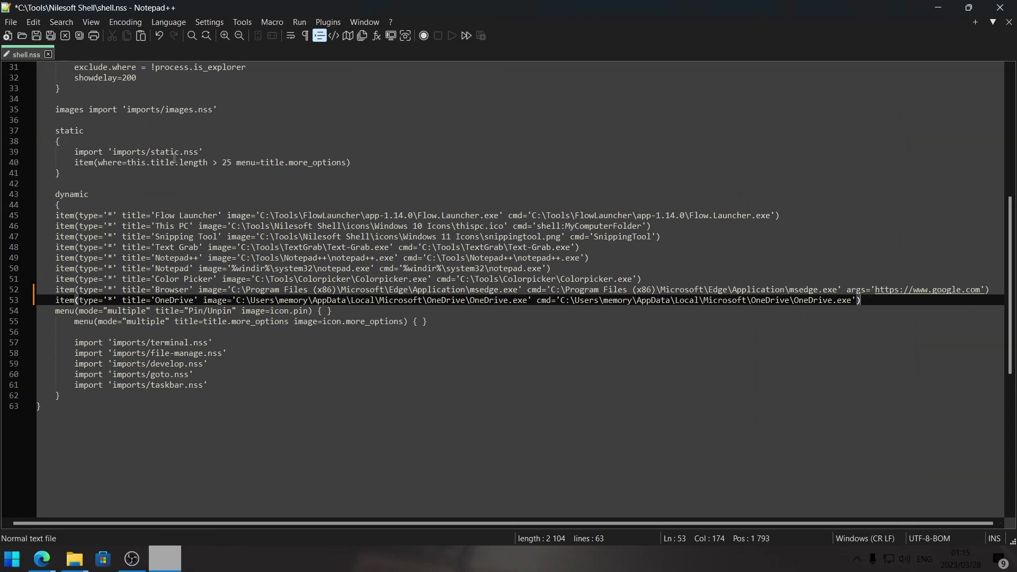
pyautogui.hotkey('ctrl', 's')
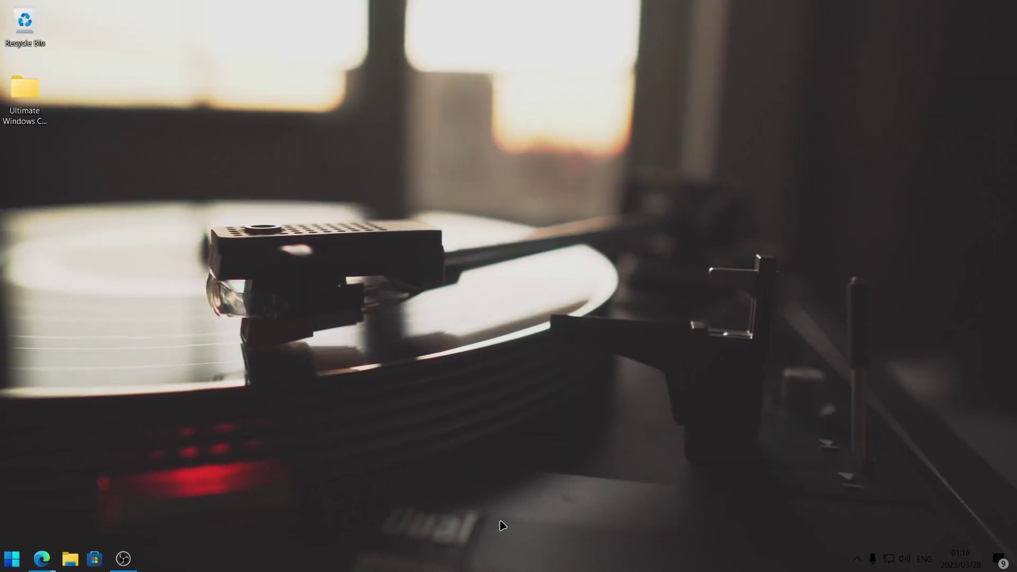
# - Restart Explorer through the Nilesoft Shell manager from the taskbar's context menu and close the manager
pyautogui.rightClick(445, 564)
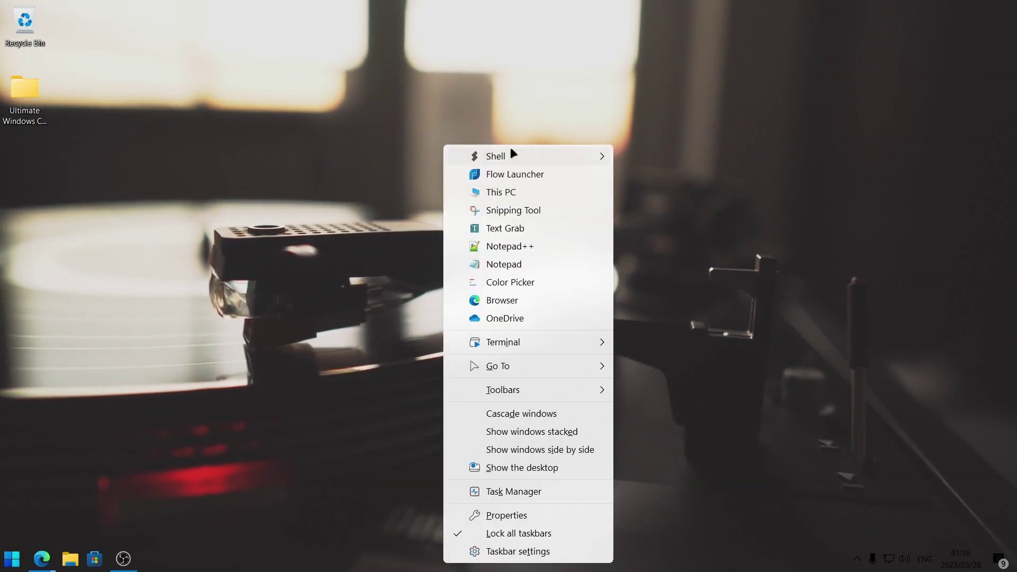
pyautogui.moveTo(501, 156)
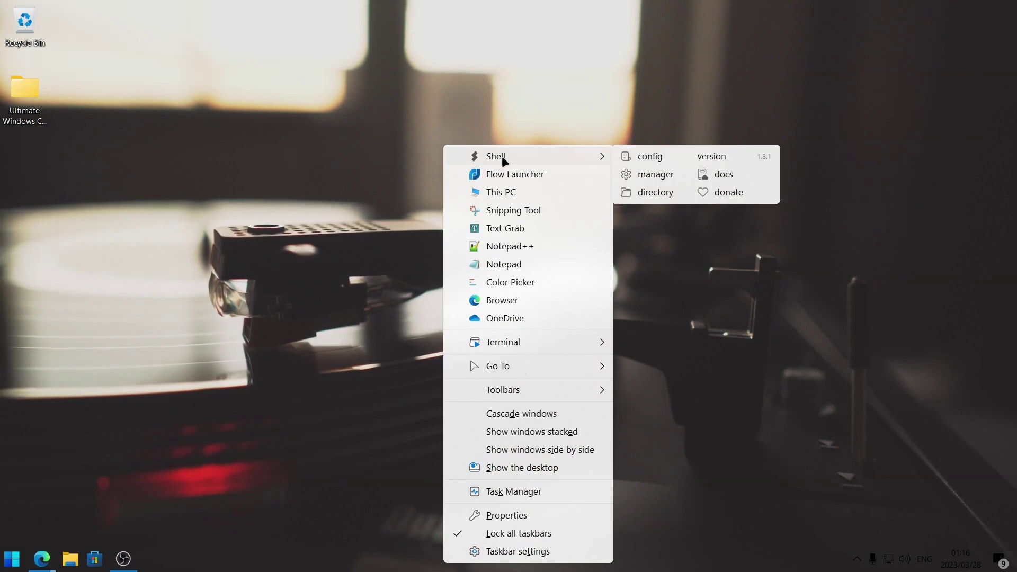
pyautogui.click(639, 173)
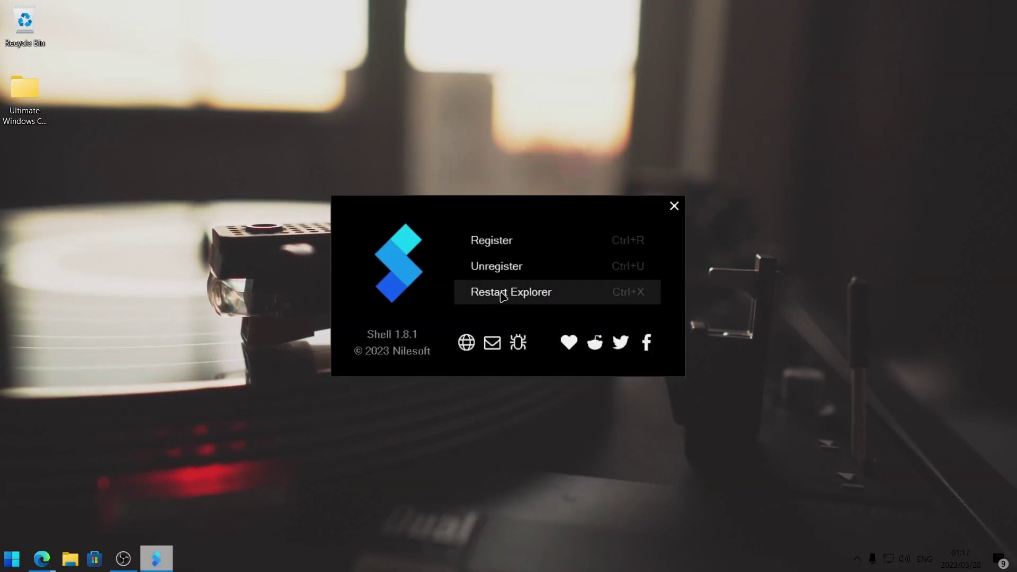
pyautogui.click(520, 293)
pyautogui.click(674, 205)
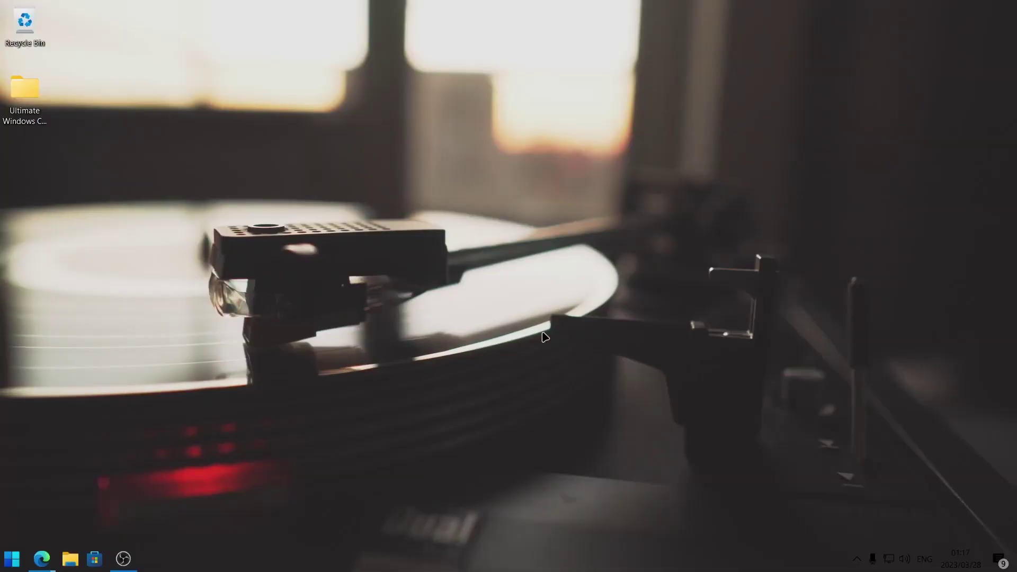
# - Test the OneDrive entry in the desktop's context menu and close the OneDrive setup window
pyautogui.rightClick(541, 331)
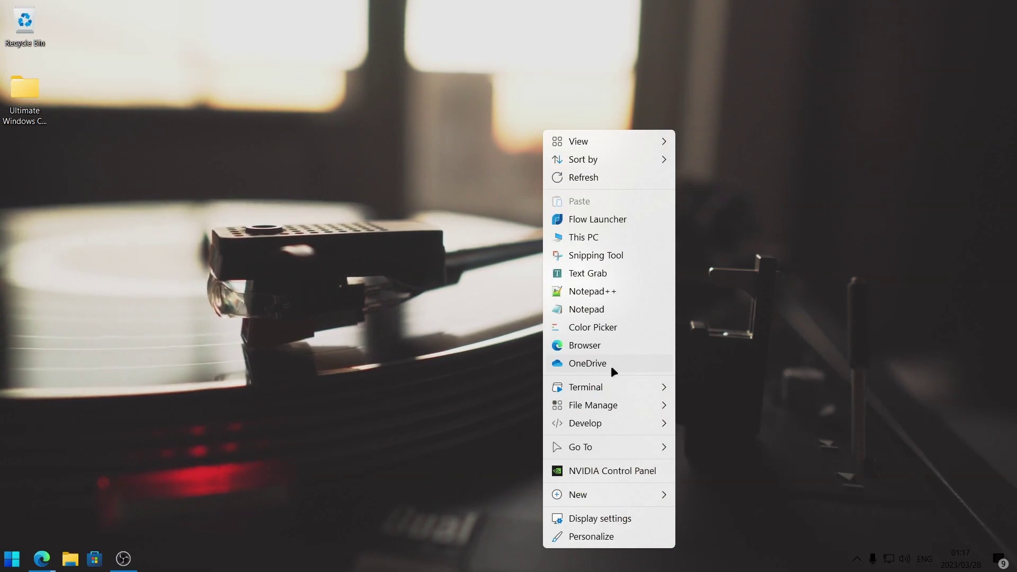
pyautogui.click(533, 371)
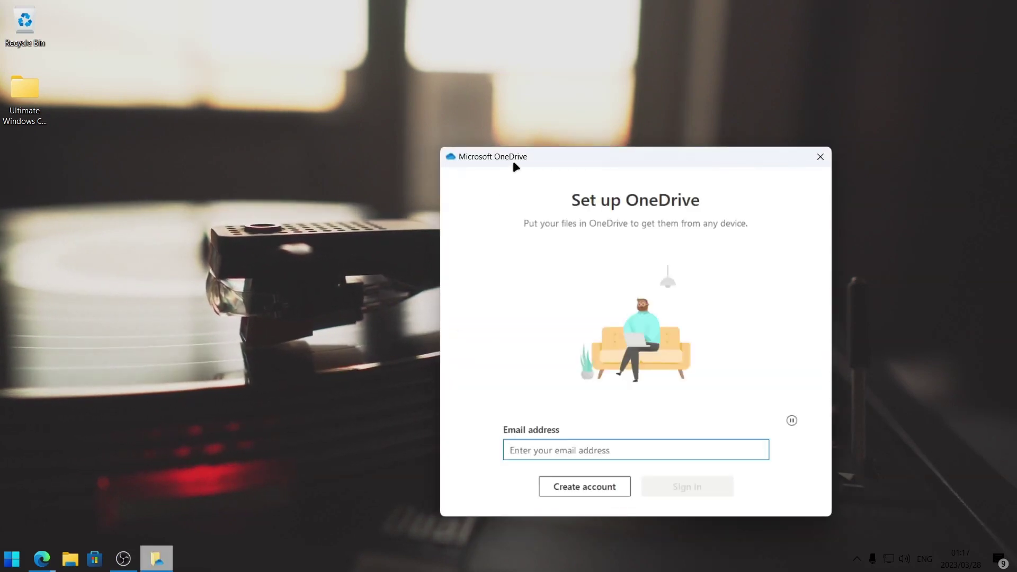
pyautogui.click(720, 134)
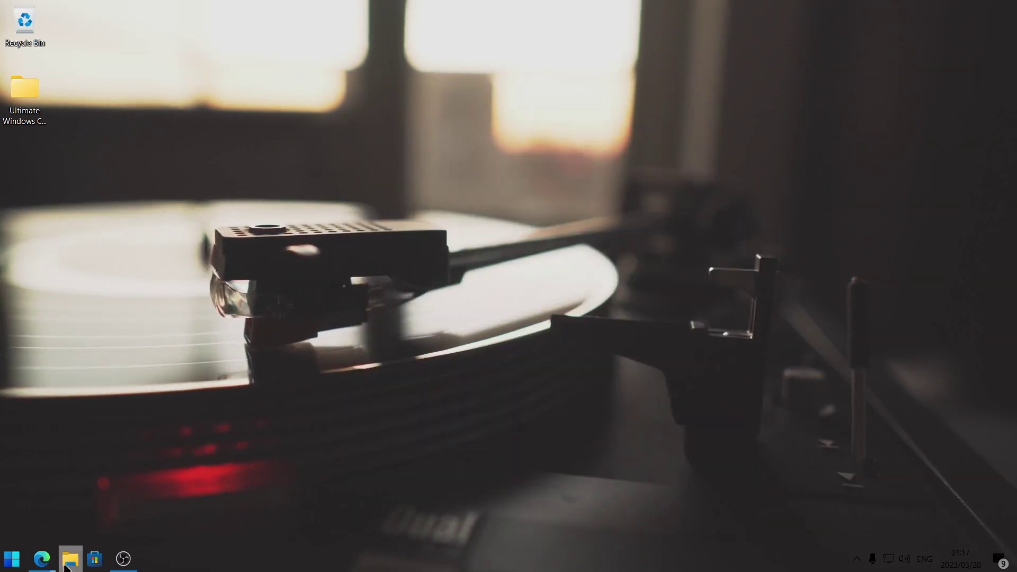
# - Browse to C:\Tools\Nilesoft Shell in File Explorer and open the shell NSS file for editing in Notepad++
pyautogui.press('super+e')
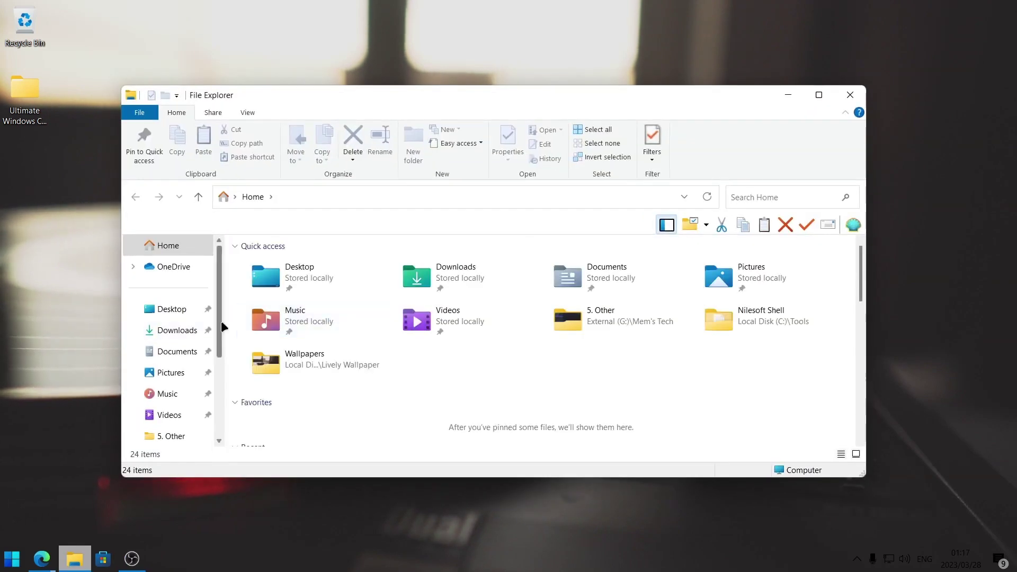
pyautogui.scroll(-2, 212, 344)
pyautogui.click(199, 429)
pyautogui.doubleClick(292, 269)
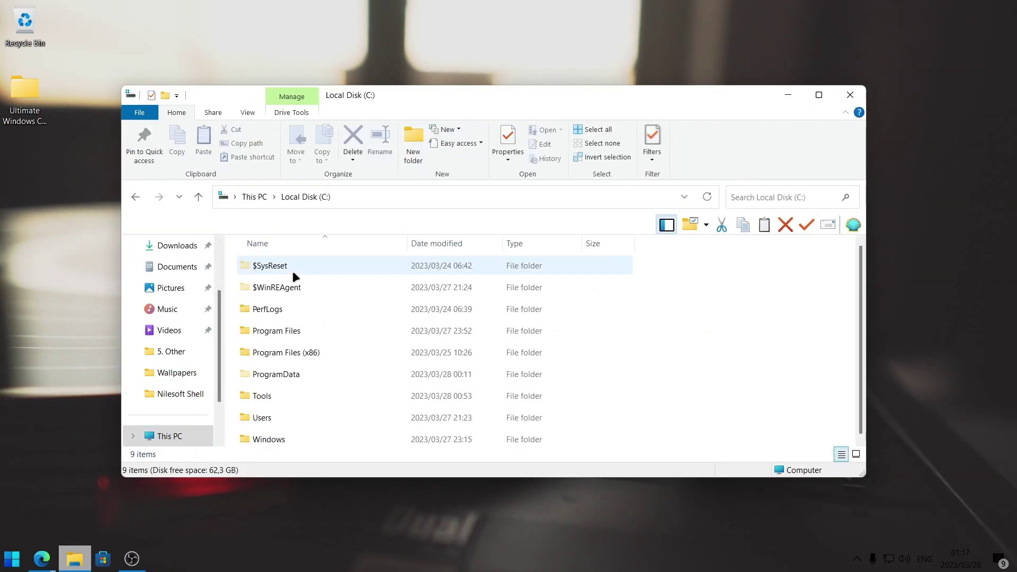
pyautogui.doubleClick(276, 395)
pyautogui.doubleClick(299, 307)
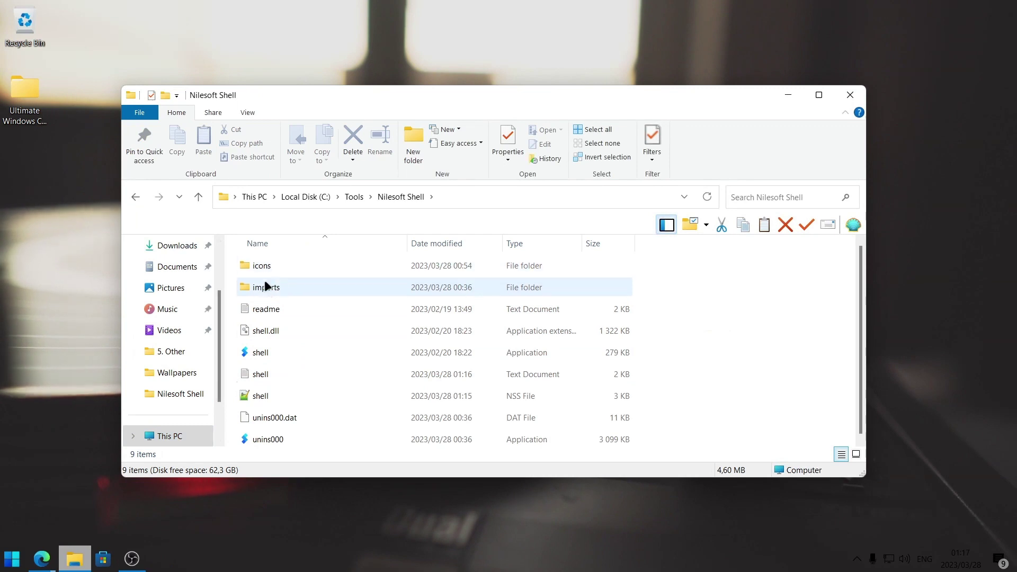
pyautogui.click(269, 395)
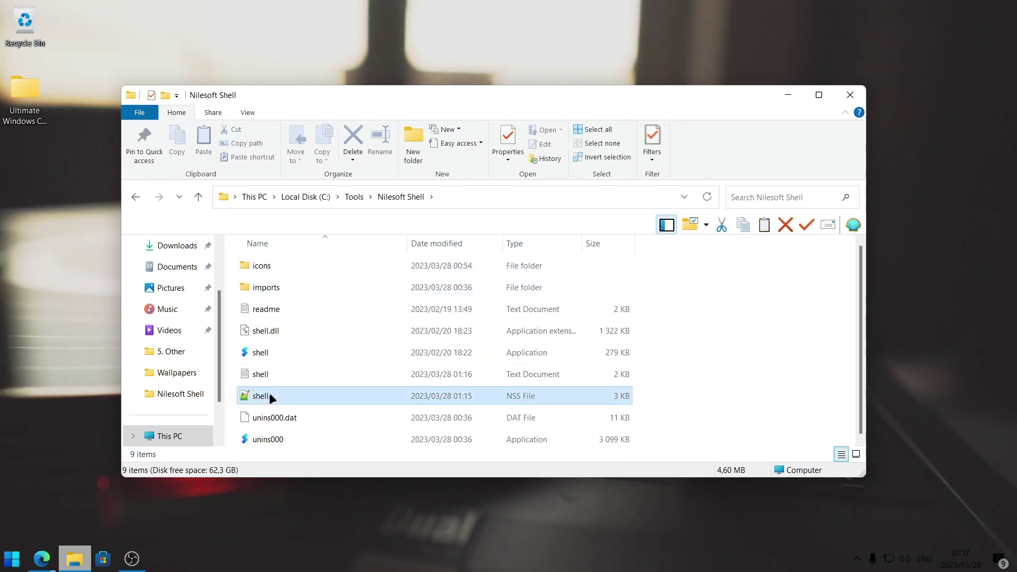
pyautogui.rightClick(270, 394)
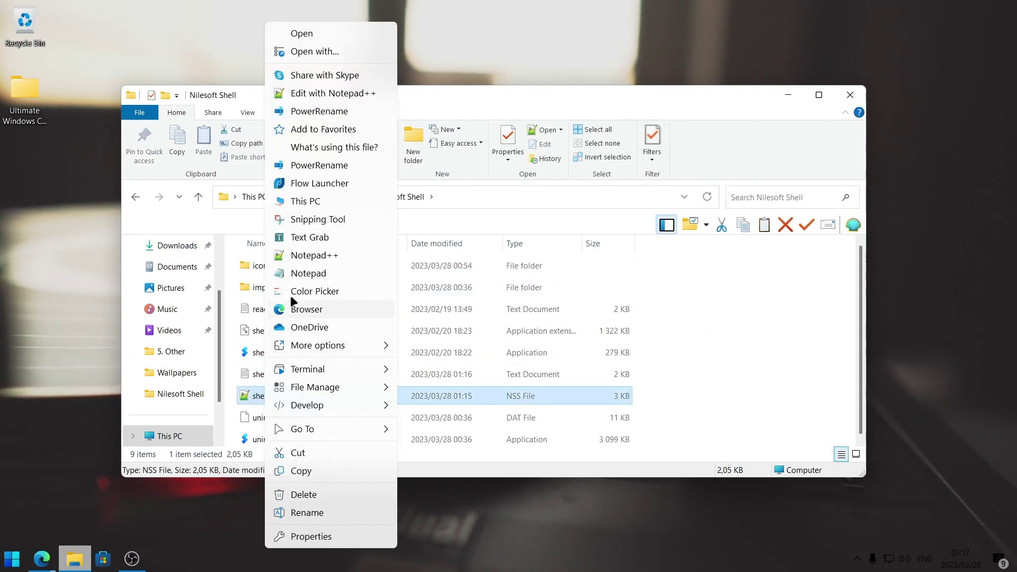
pyautogui.click(320, 96)
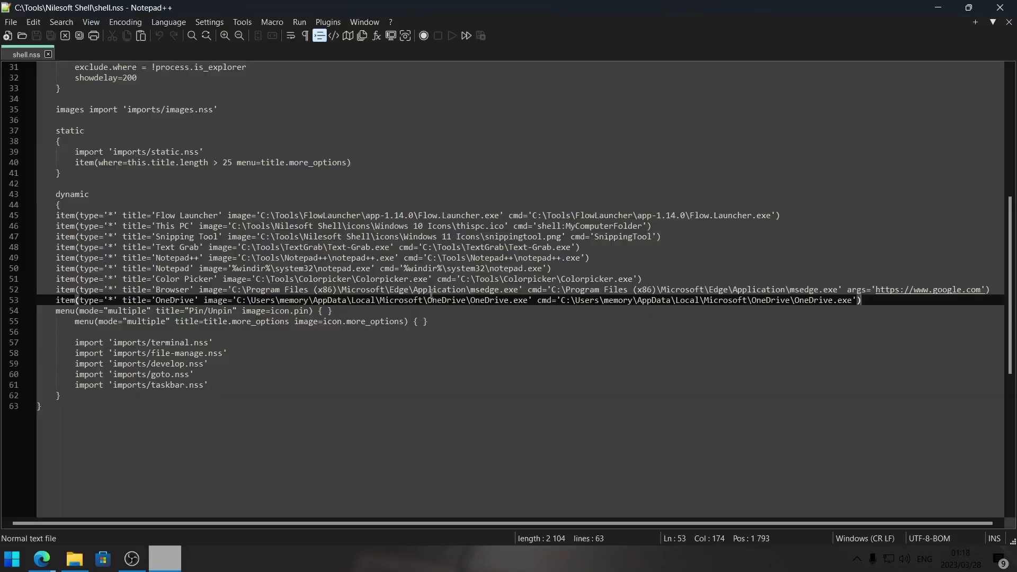
# - Delete the OneDrive item text from line 53 of shell.nss
pyautogui.tripleClick(712, 301)
pyautogui.press('Delete')
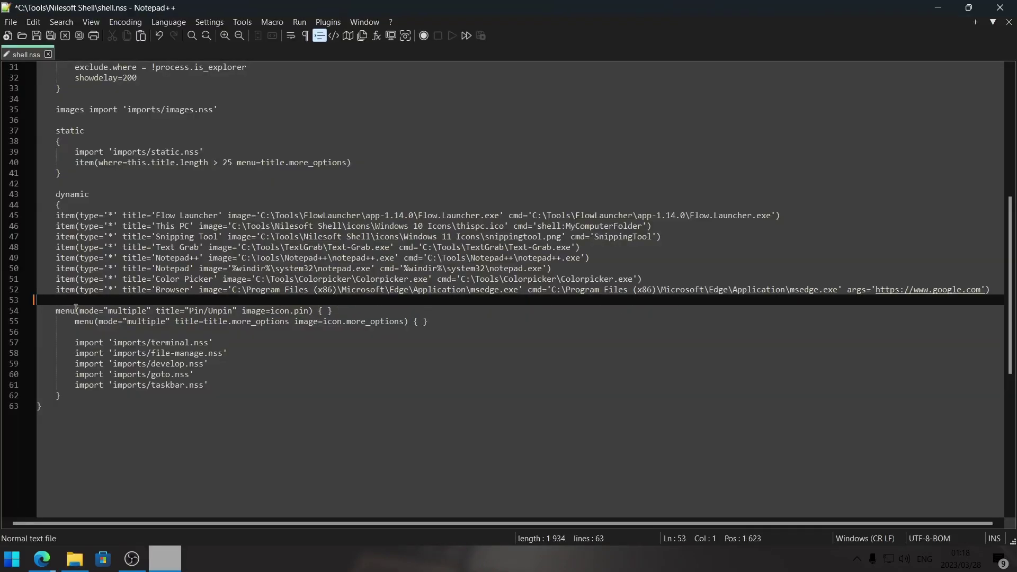
pyautogui.press('Left')
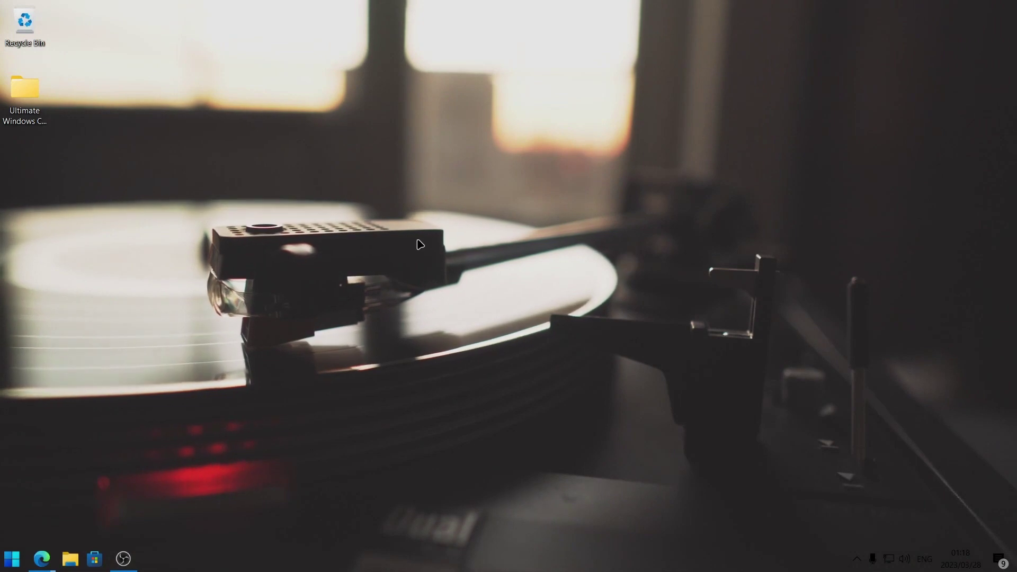
# - Review the customized Start menu and the desktop's context menu, dismissing each
pyautogui.click(16, 559)
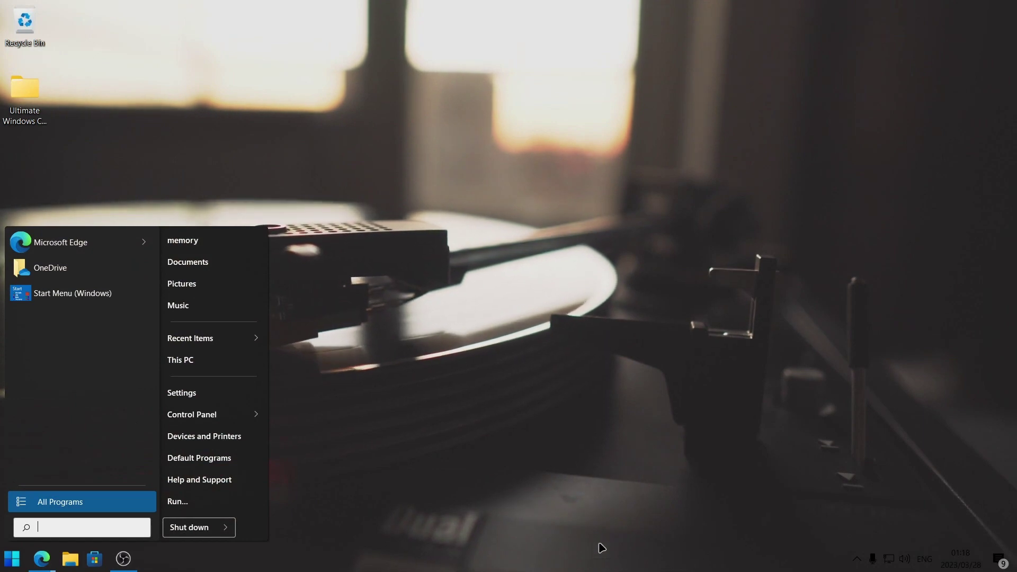
pyautogui.click(490, 352)
pyautogui.rightClick(490, 352)
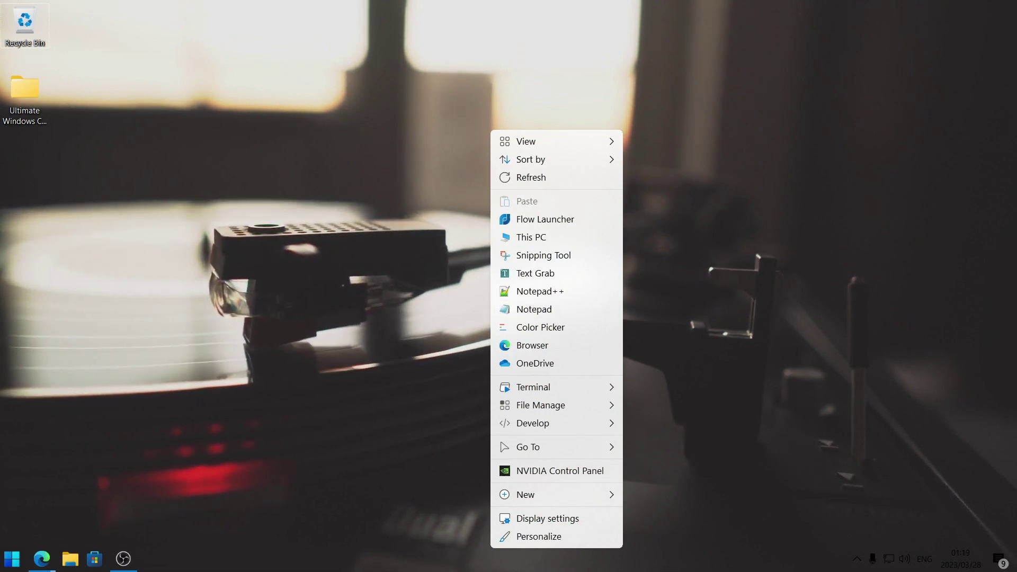
pyautogui.click(347, 427)
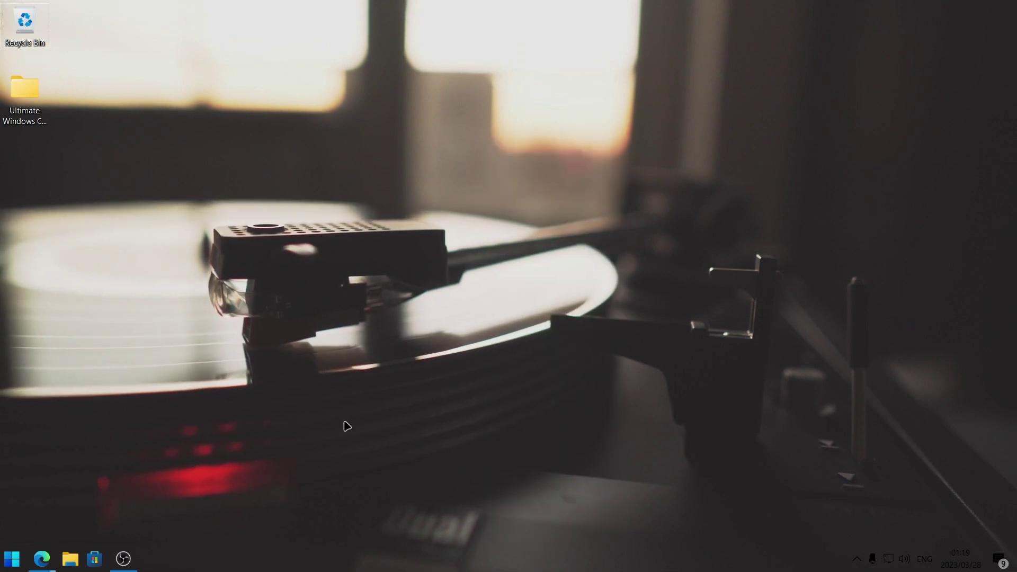